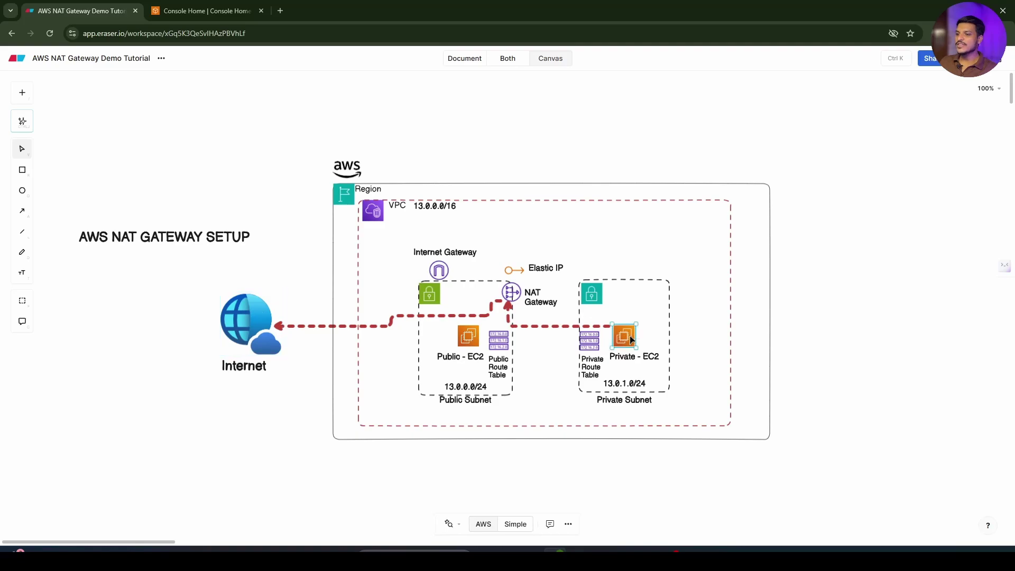
# Examine the NAT gateway architecture diagram, including the VPC, both subnets, route tables, internet gateway, NAT gateway and internet connection.
pyautogui.click(514, 298)
pyautogui.click(508, 167)
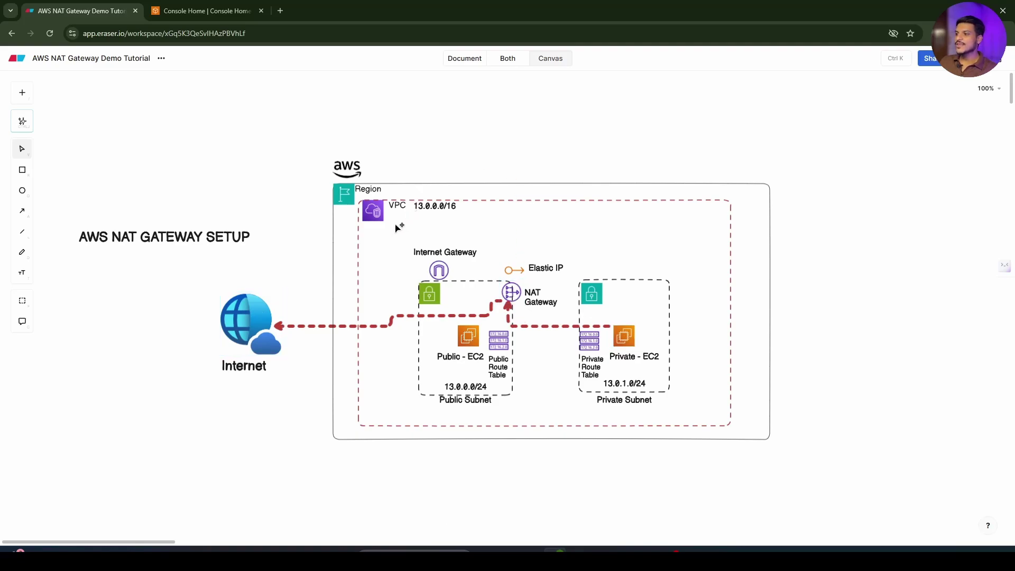
pyautogui.click(410, 226)
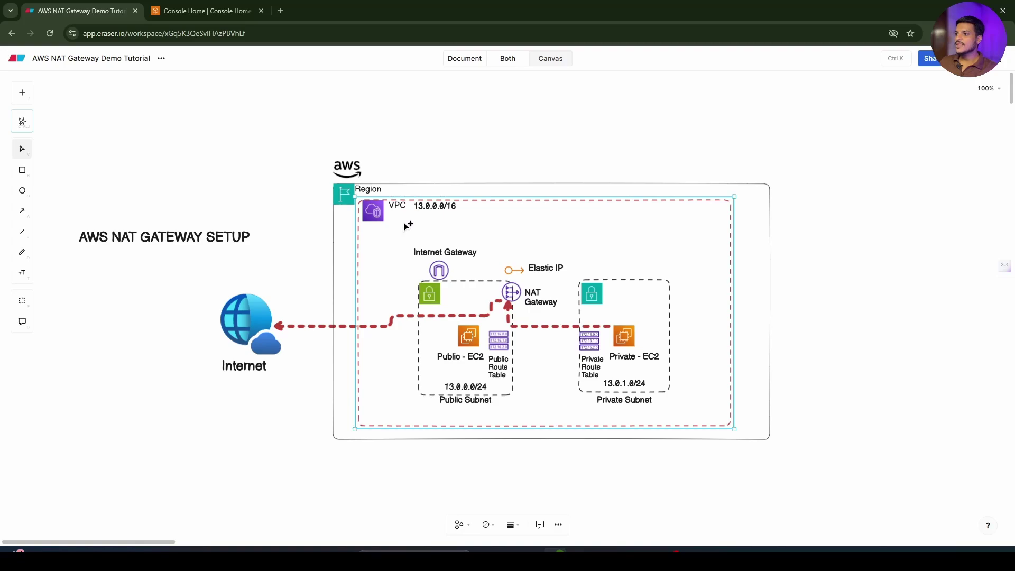
pyautogui.click(466, 298)
pyautogui.click(651, 296)
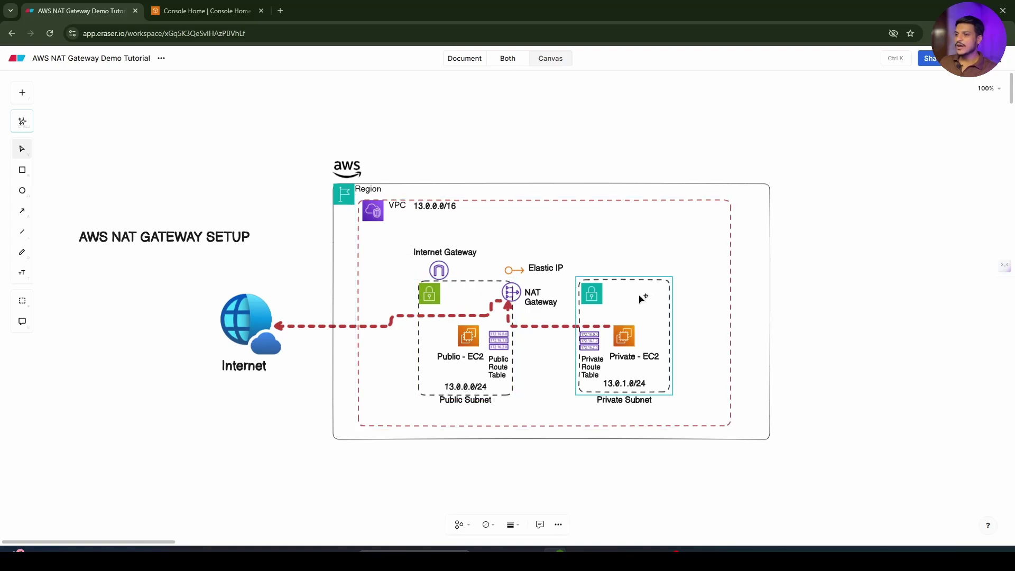
pyautogui.click(492, 361)
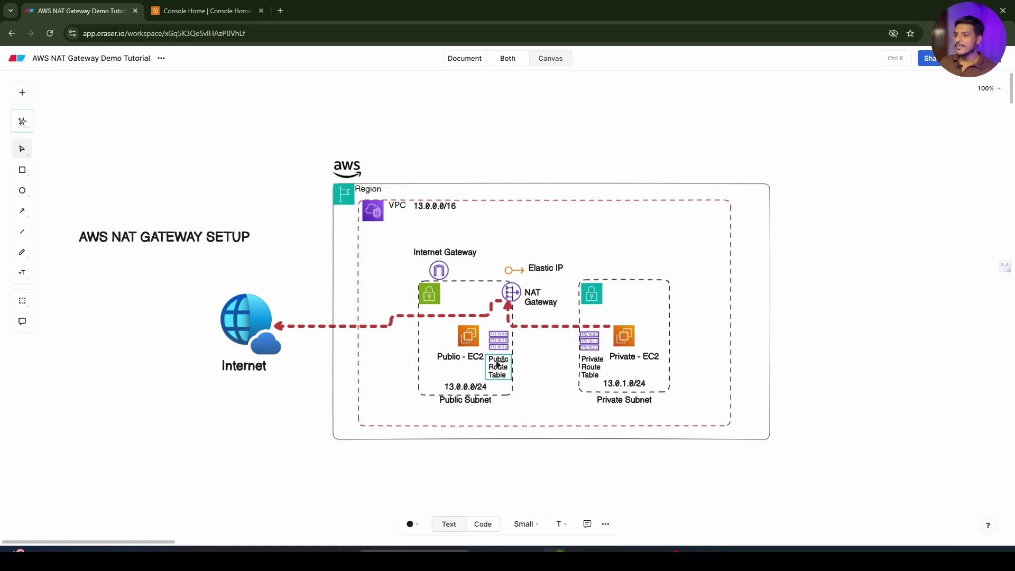
pyautogui.click(596, 369)
pyautogui.click(442, 273)
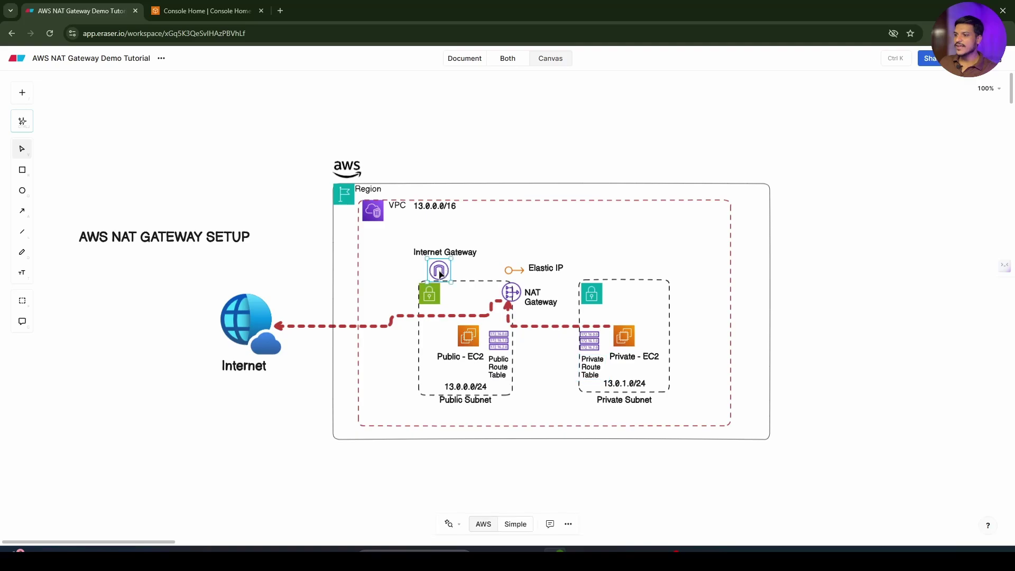
pyautogui.click(512, 295)
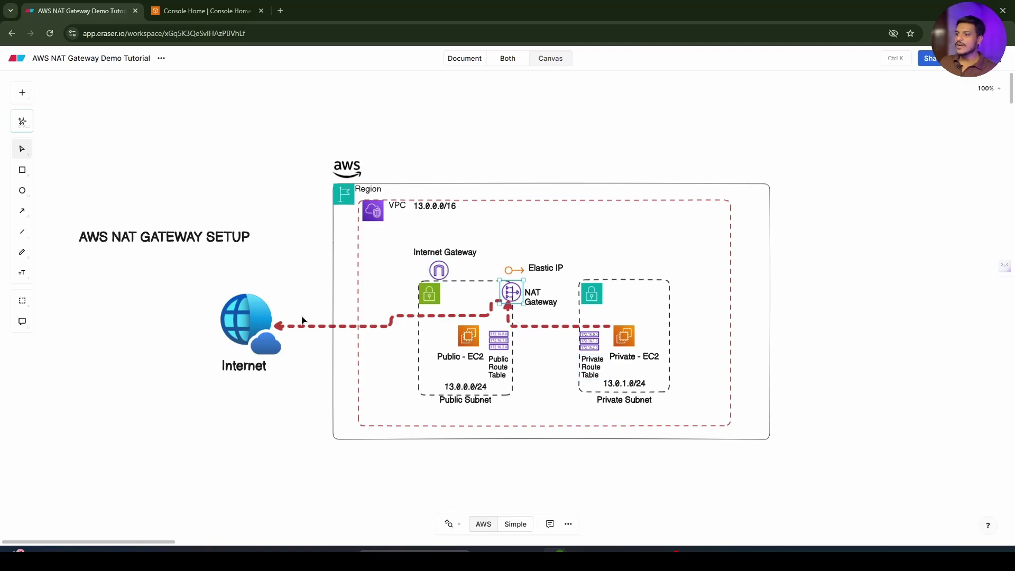
pyautogui.click(263, 323)
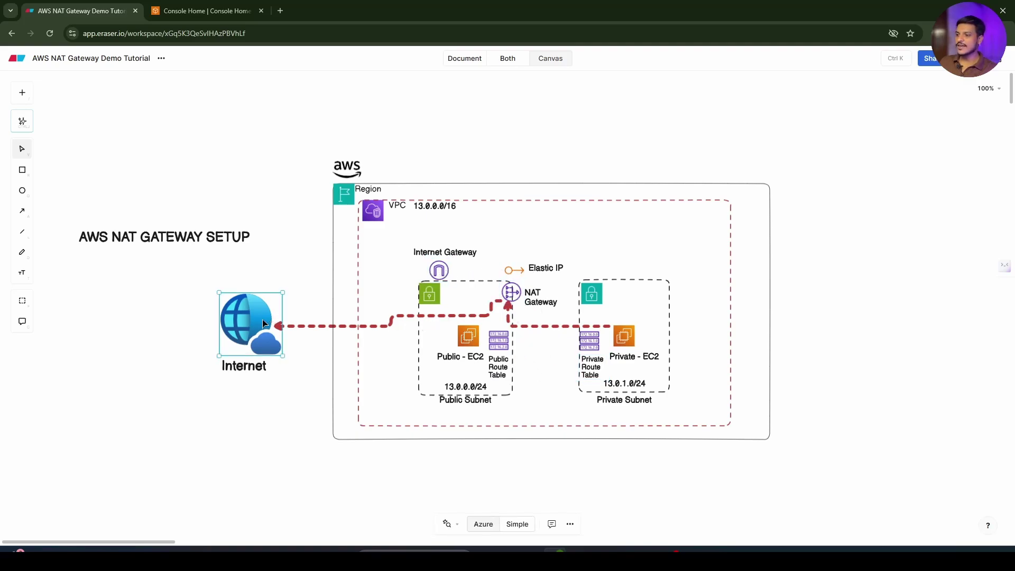
pyautogui.click(206, 11)
pyautogui.hotkey('ctrl', 'Tab')
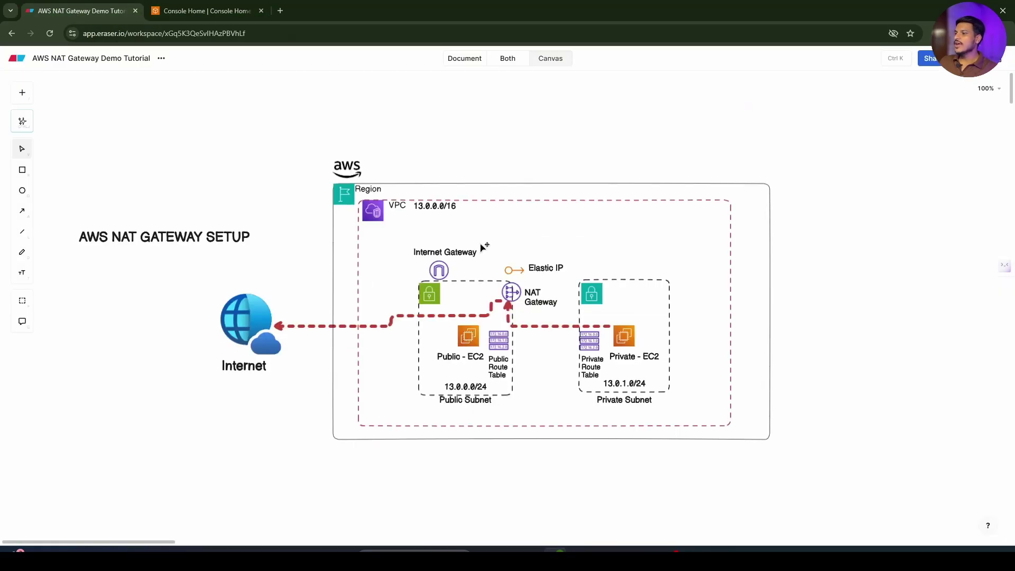
# Examine the Creating VPC diagram's region and VPC boundaries, and check the selected region in the AWS console.
pyautogui.scroll(-10, 482, 247)
pyautogui.scroll(-2, 444, 221)
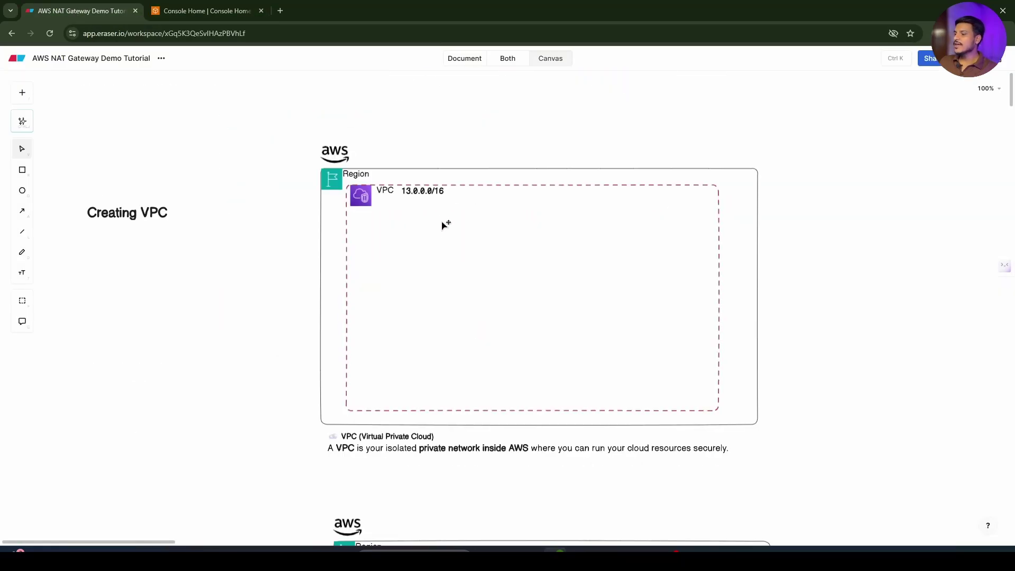
pyautogui.click(405, 231)
pyautogui.click(388, 179)
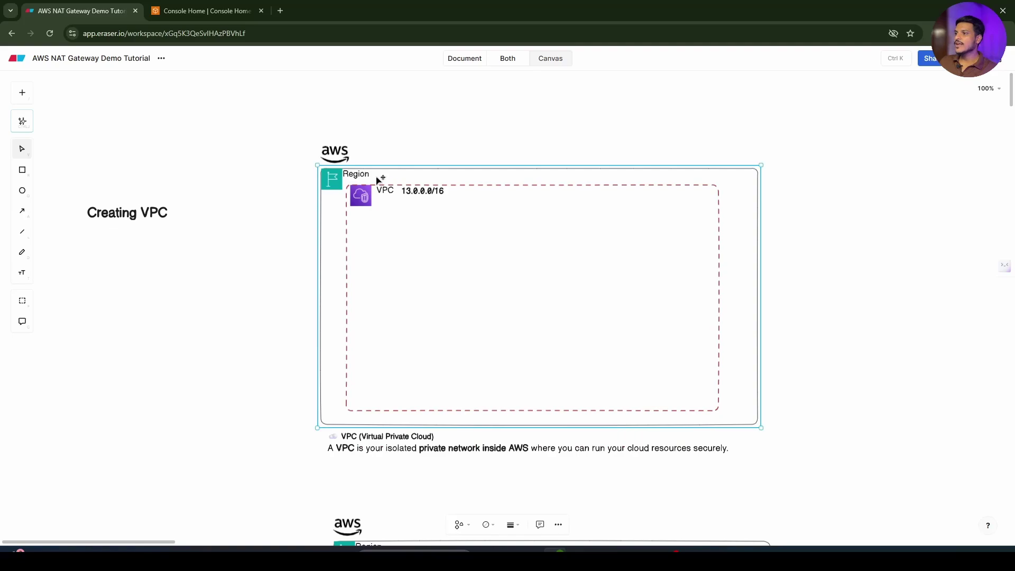
pyautogui.click(229, 7)
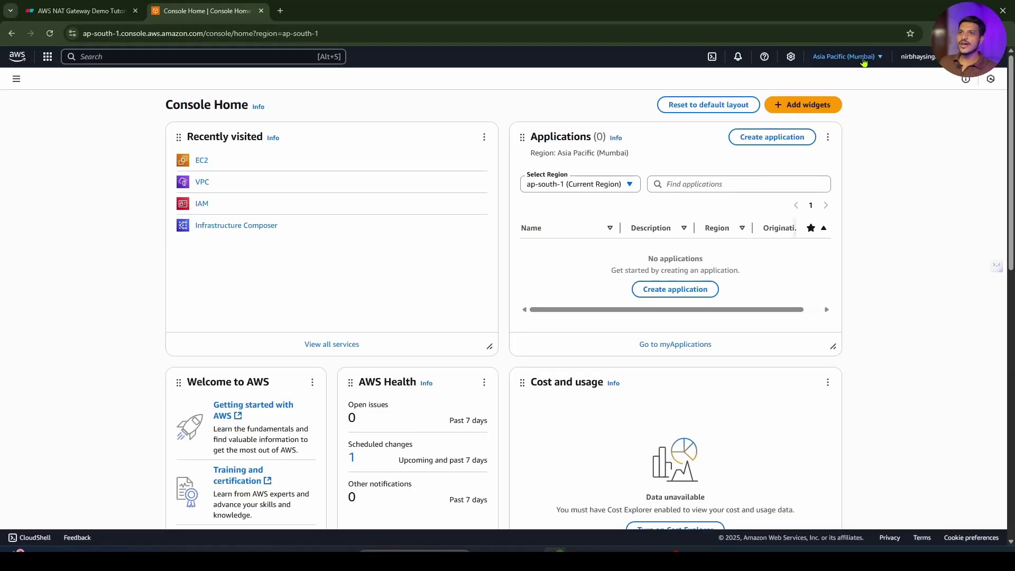
pyautogui.click(865, 56)
pyautogui.click(920, 214)
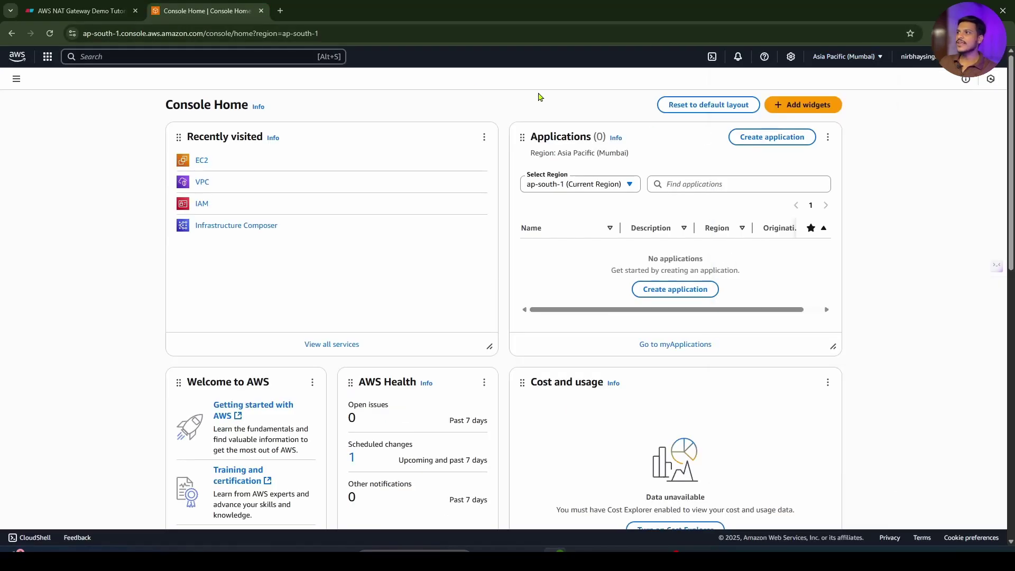
pyautogui.click(79, 11)
pyautogui.click(411, 244)
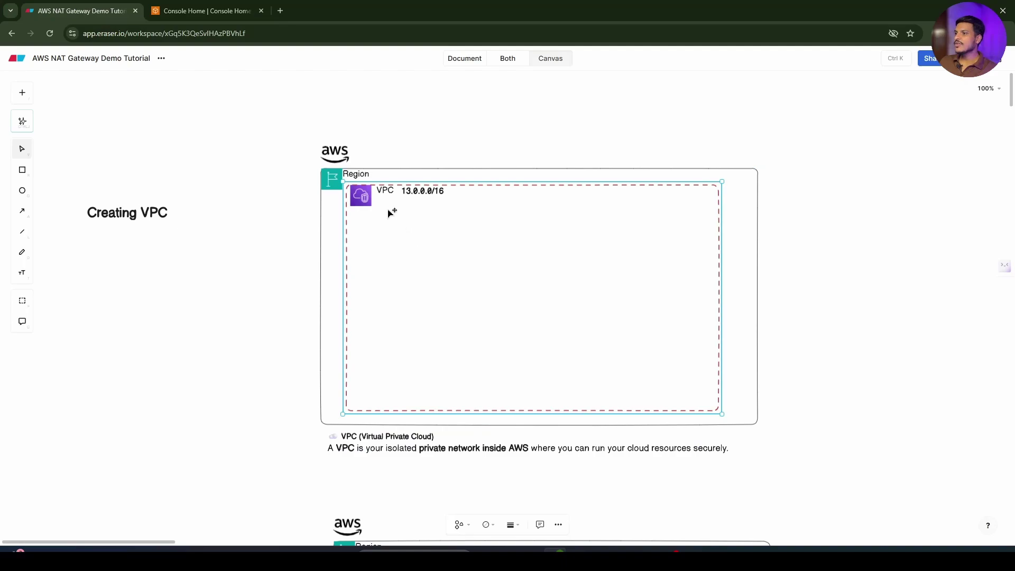
# Switch to the AWS console, find the VPC service and start creating a new VPC from the list of VPCs.
pyautogui.click(207, 10)
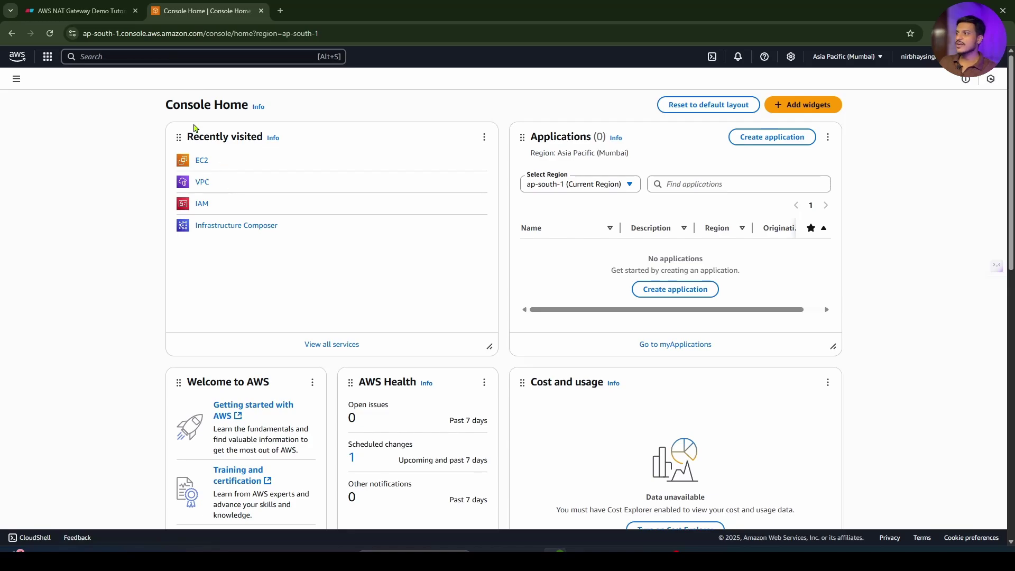
pyautogui.click(180, 52)
pyautogui.write('vpc')
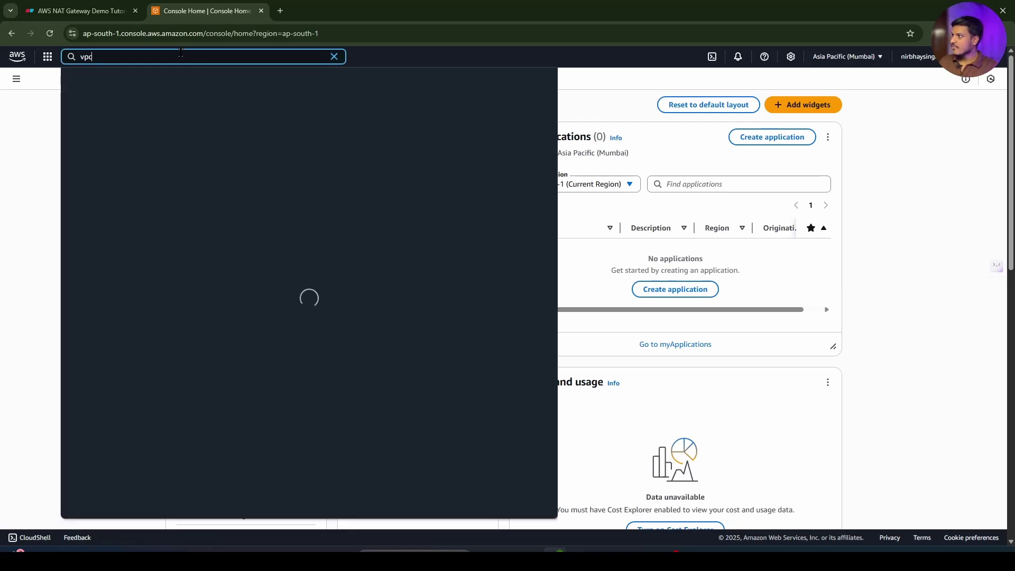
pyautogui.press('Return')
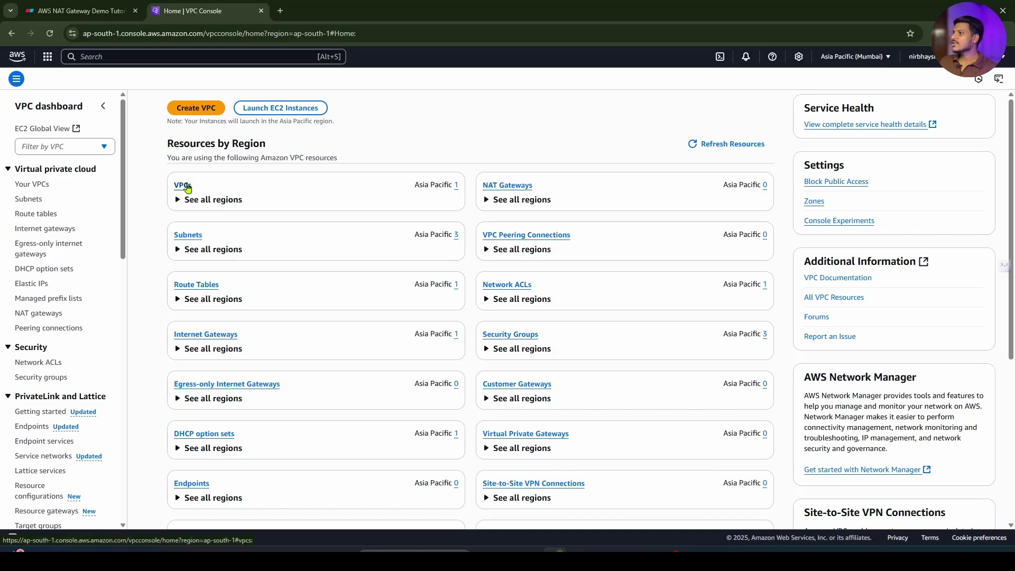
pyautogui.click(32, 184)
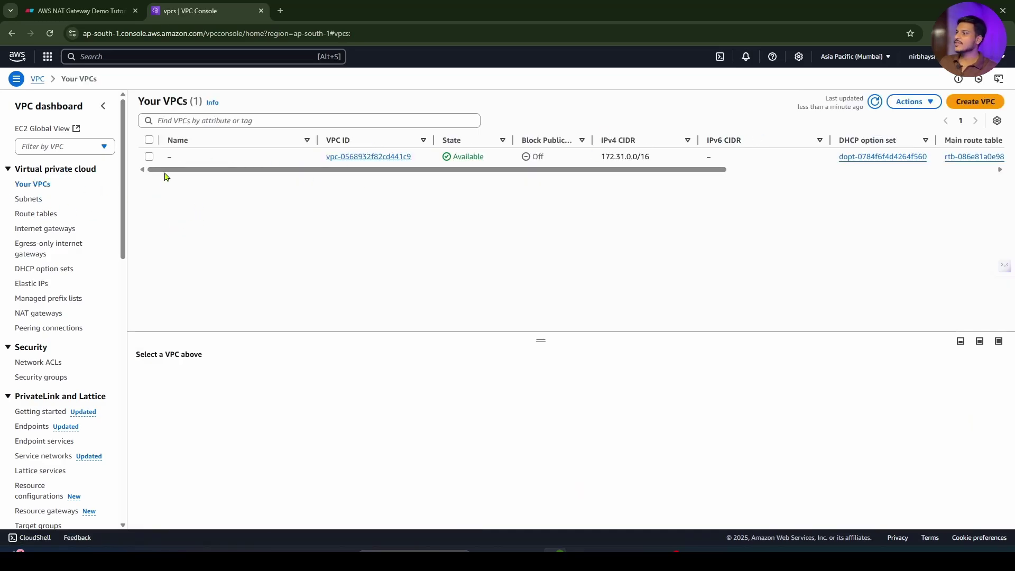
pyautogui.click(952, 101)
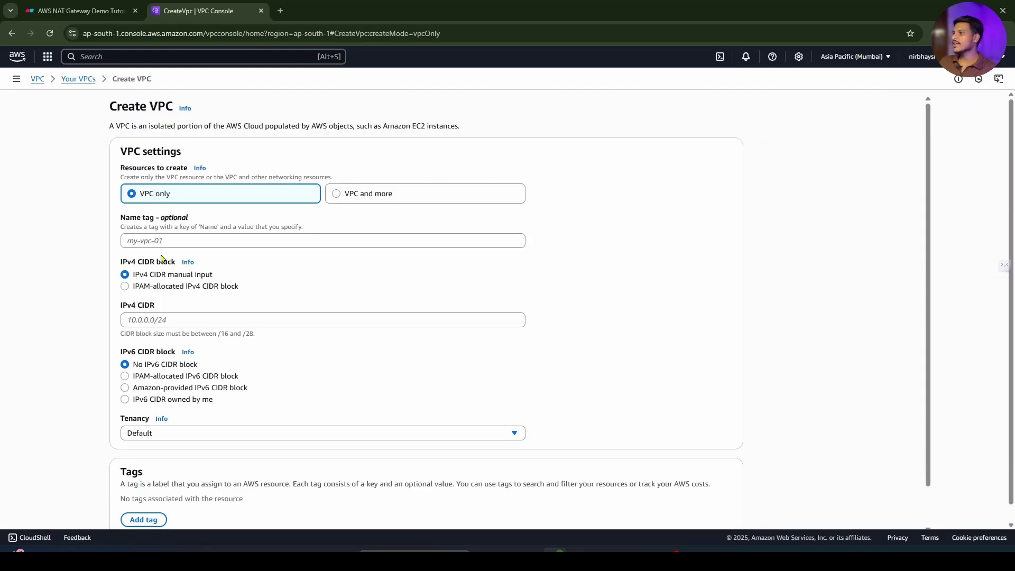
# Enter Demo-VPC as the name tag of the new VPC.
pyautogui.click(170, 241)
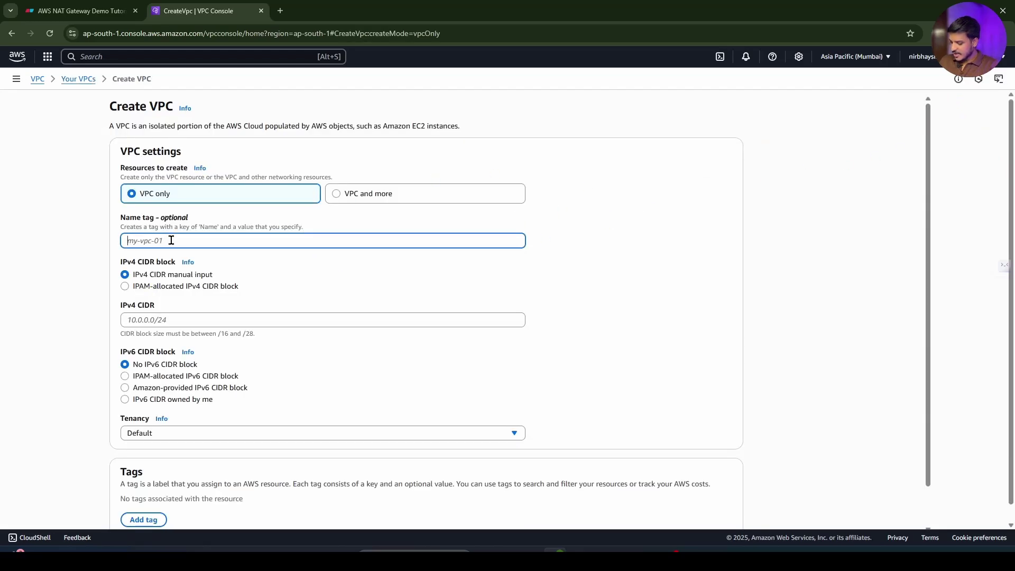
pyautogui.write('Demo-V')
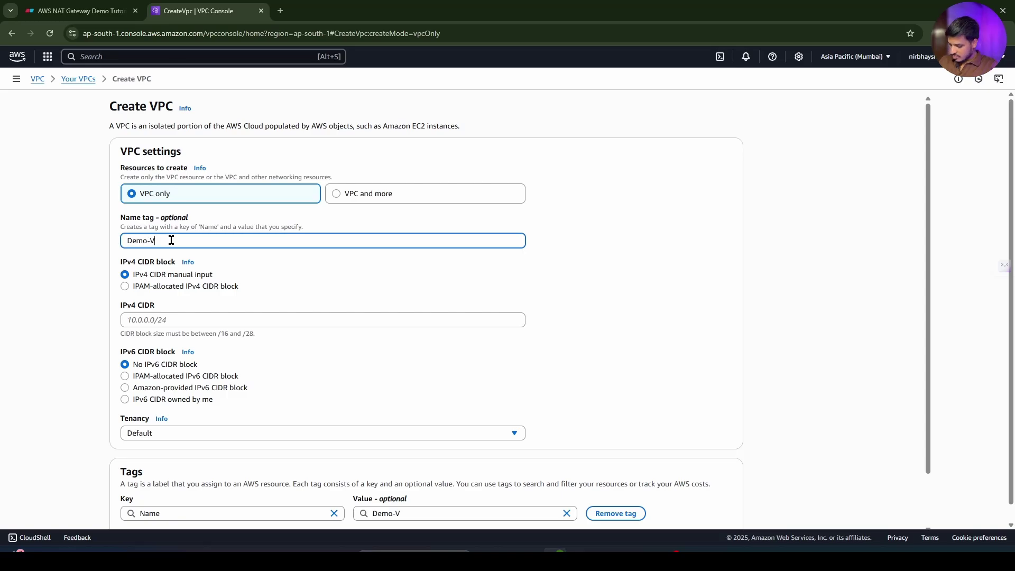
pyautogui.write('PV')
pyautogui.press('BackSpace')
pyautogui.write('C')
# Set the IPv4 CIDR to 13.0.0.0/16 as given in the diagram, and create the VPC.
pyautogui.click(216, 320)
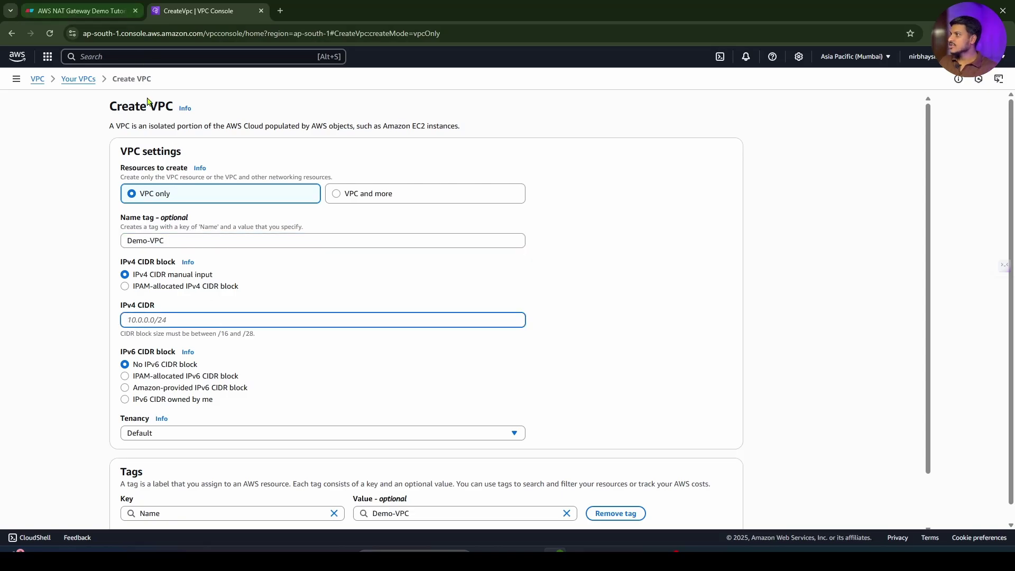
pyautogui.click(61, 7)
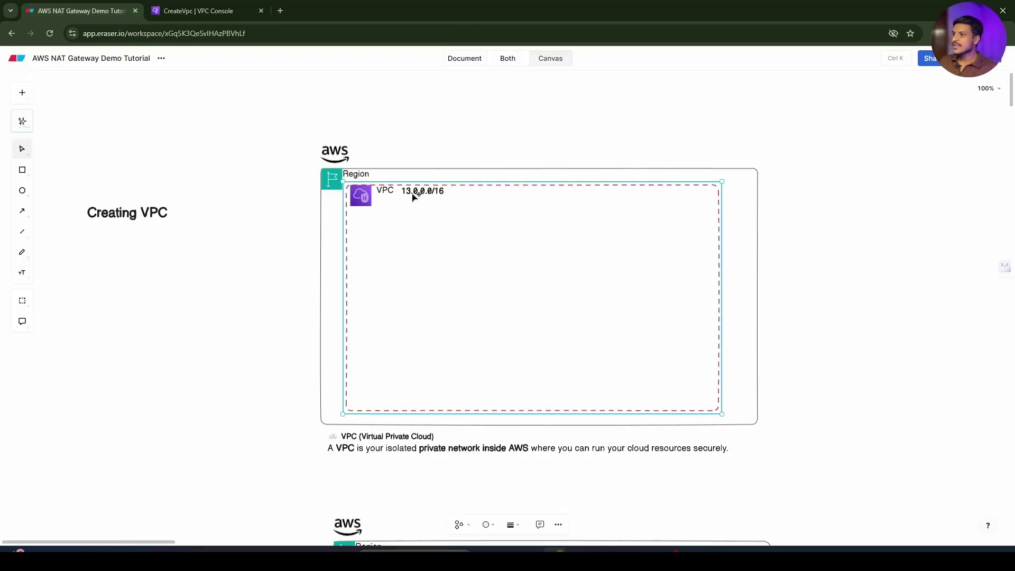
pyautogui.press('Return')
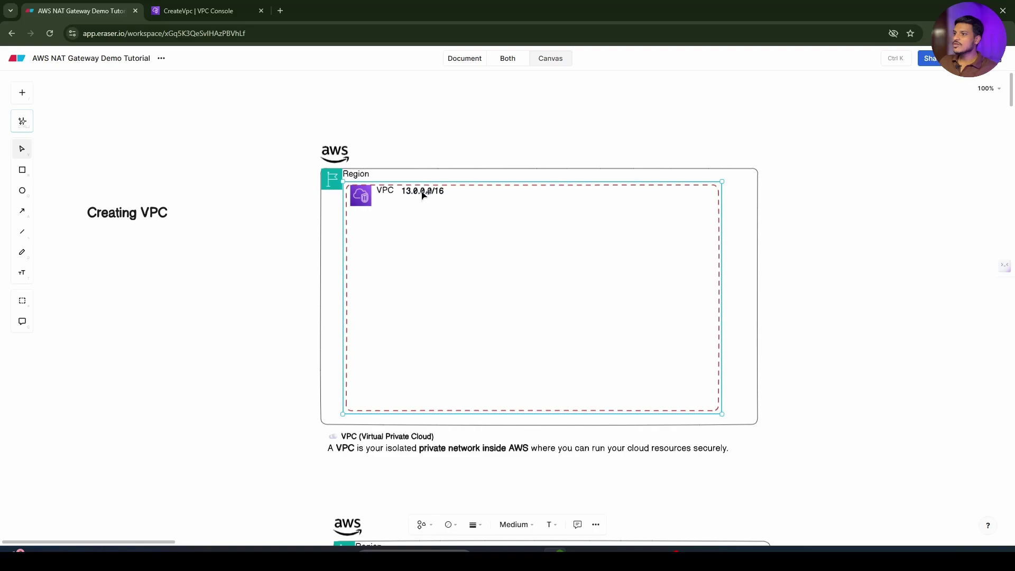
pyautogui.click(205, 7)
pyautogui.write('13.0.0.0/16')
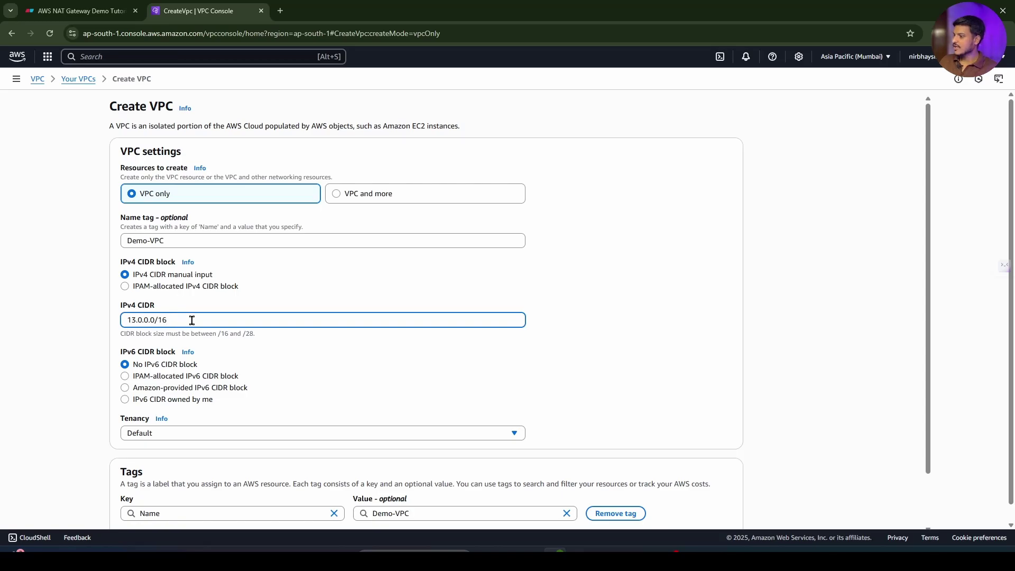
pyautogui.scroll(-2, 800, 453)
pyautogui.scroll(2, 644, 295)
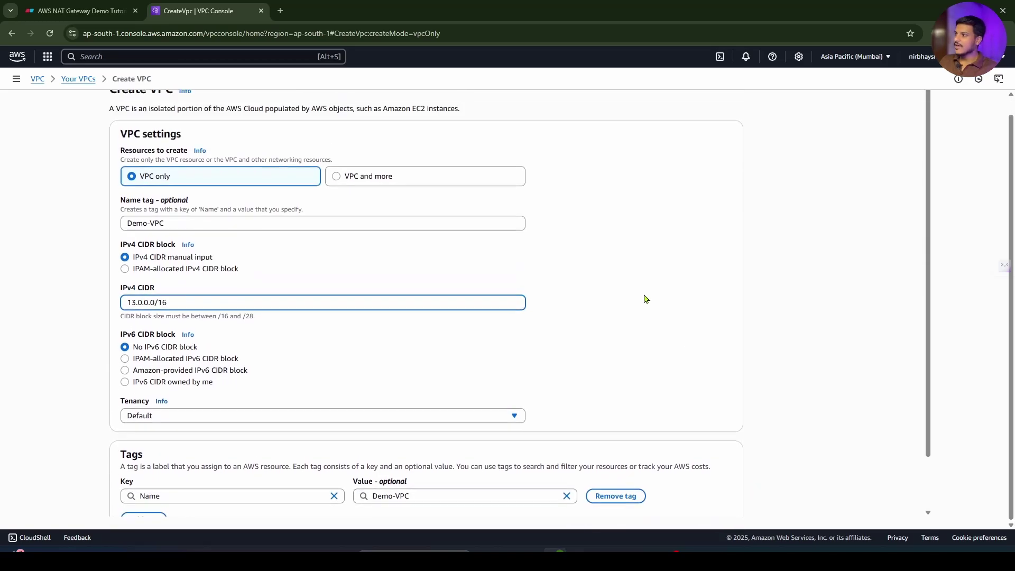
pyautogui.scroll(-2, 708, 520)
pyautogui.click(714, 503)
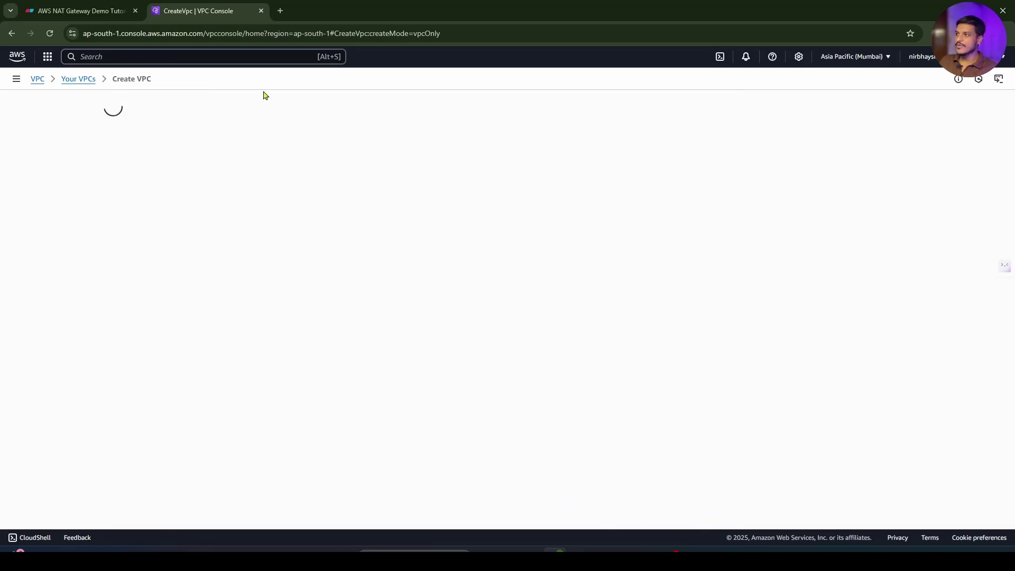
# Switch to the Eraser diagram and examine the VPC definition and the Creating Public and Private Subnets section with its subnet description.
pyautogui.click(105, 13)
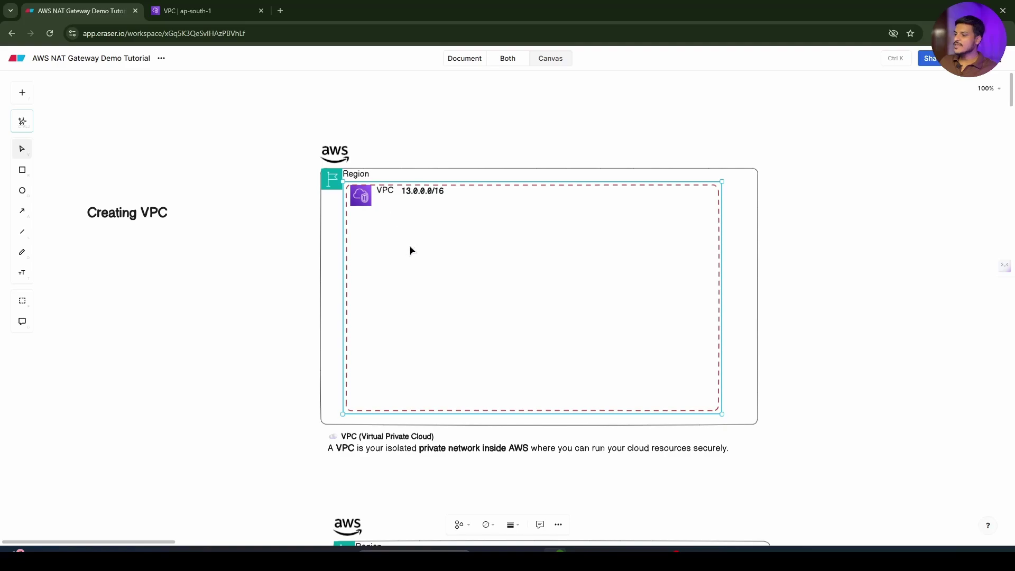
pyautogui.click(266, 398)
pyautogui.click(332, 449)
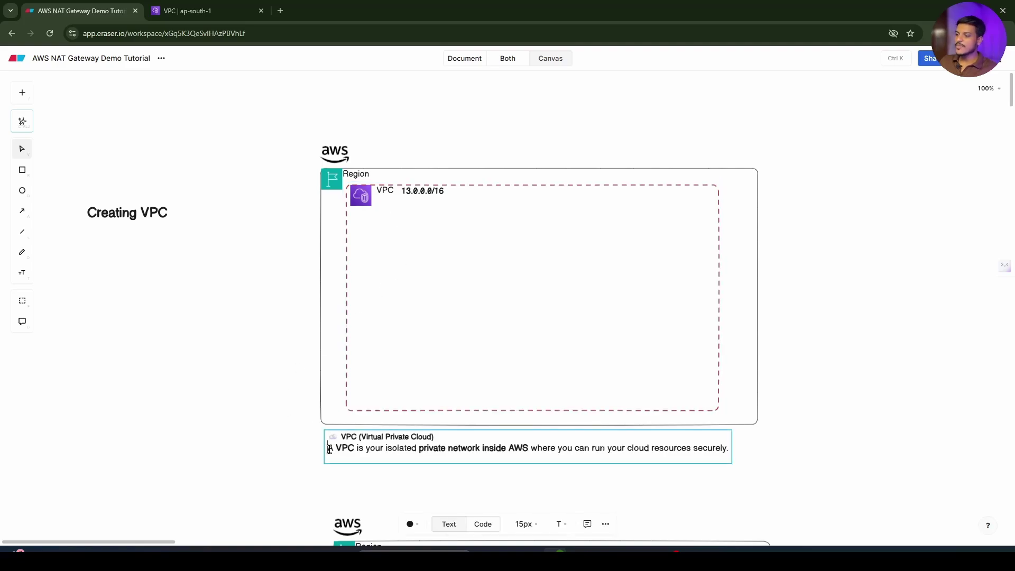
pyautogui.moveTo(330, 450); pyautogui.dragTo(723, 447)
pyautogui.click(802, 454)
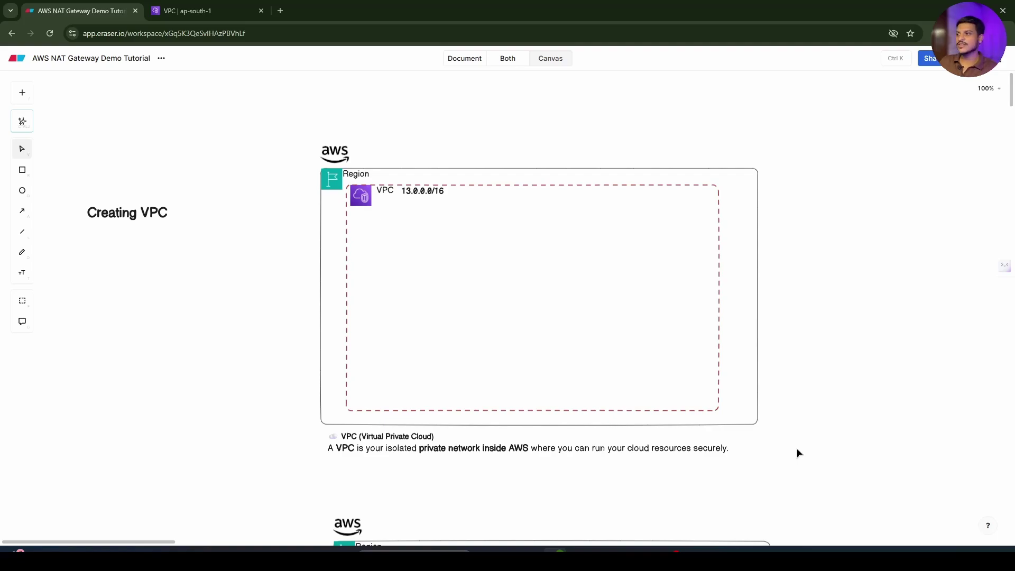
pyautogui.scroll(-6, 502, 308)
pyautogui.scroll(3, 443, 227)
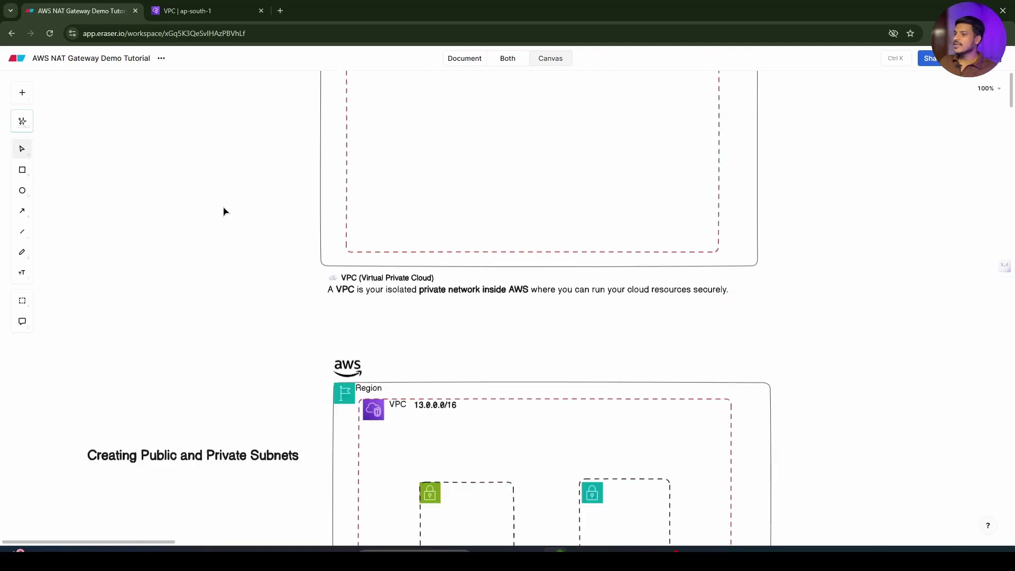
pyautogui.scroll(-4, 223, 212)
pyautogui.click(158, 245)
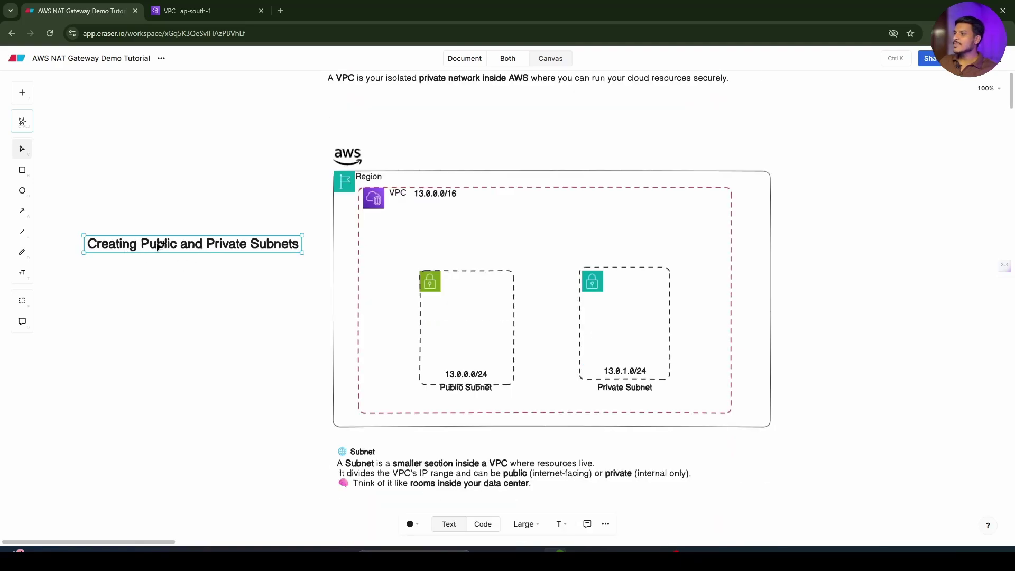
pyautogui.click(614, 346)
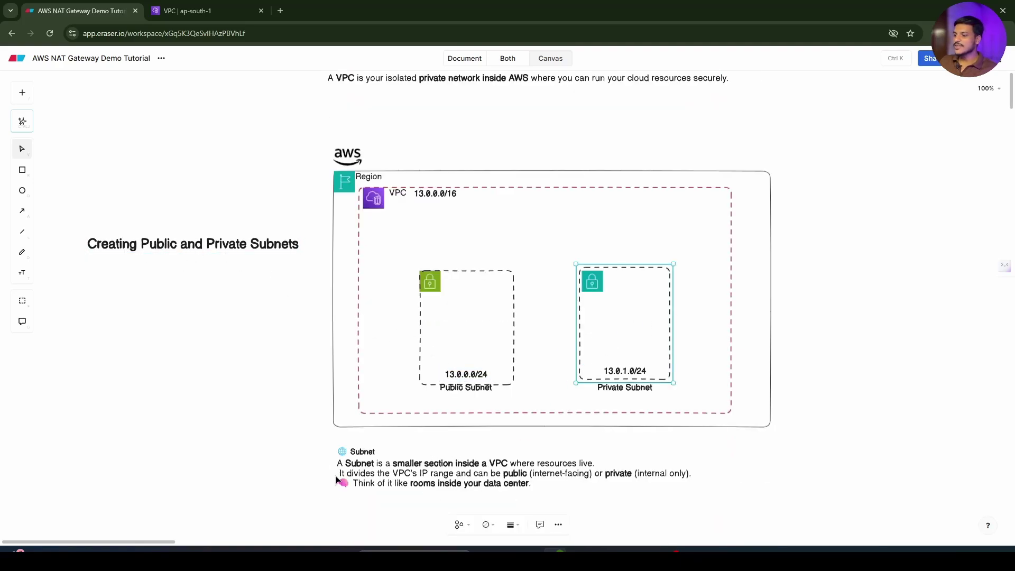
pyautogui.click(349, 466)
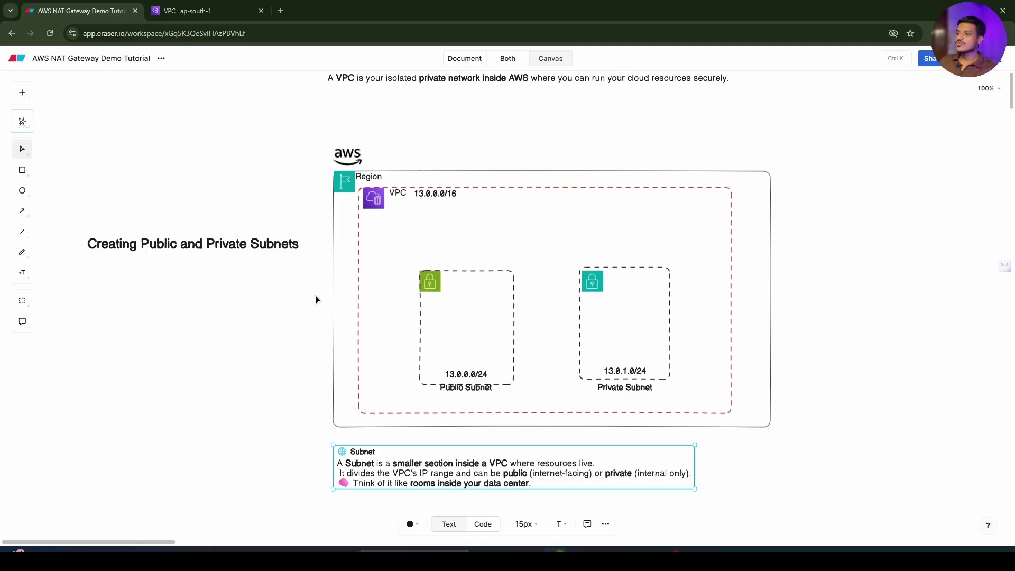
# Switch to the AWS console, go to the VPC subnets and start creating a subnet in Demo-VPC.
pyautogui.click(194, 5)
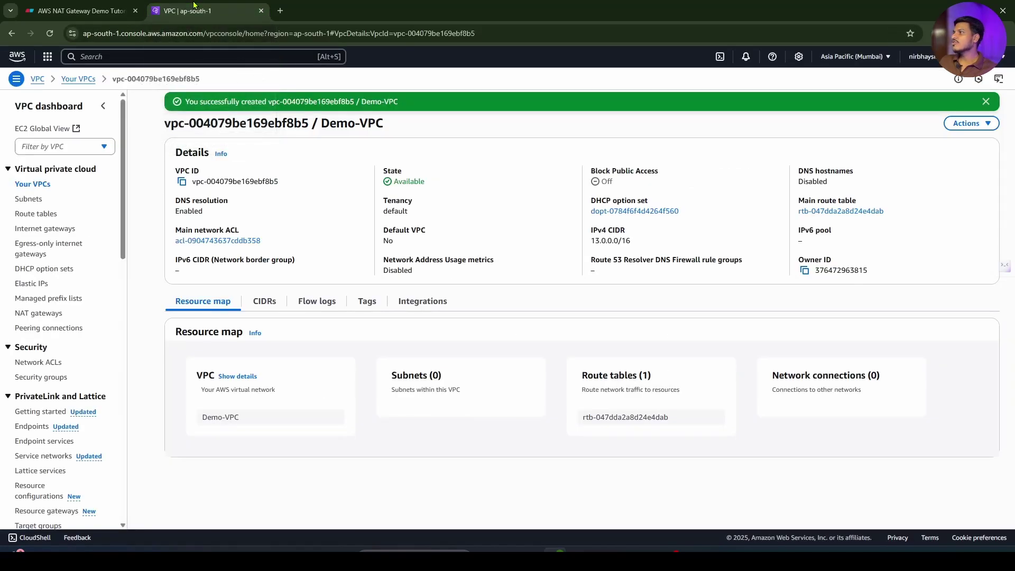
pyautogui.click(25, 202)
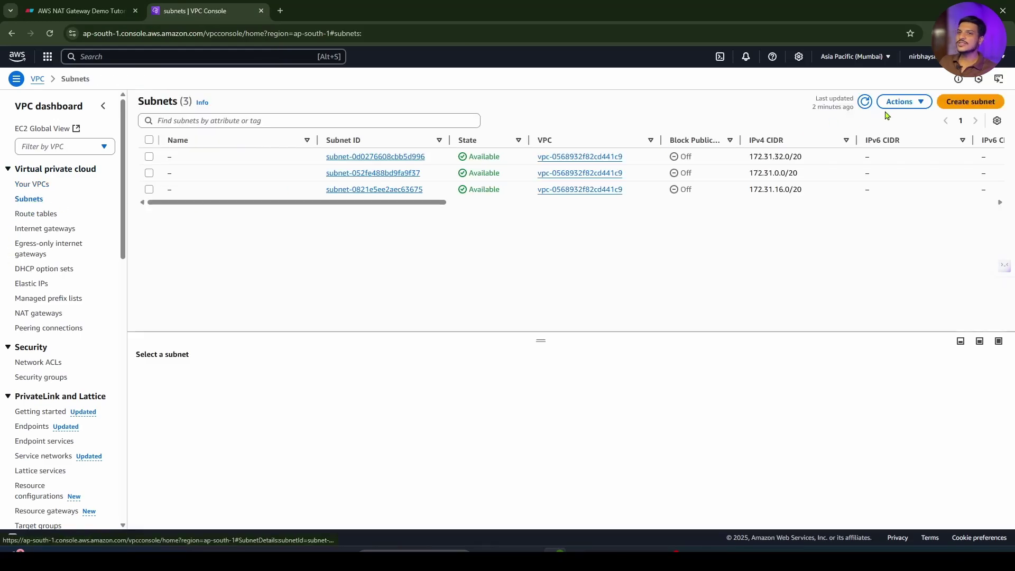
pyautogui.click(971, 102)
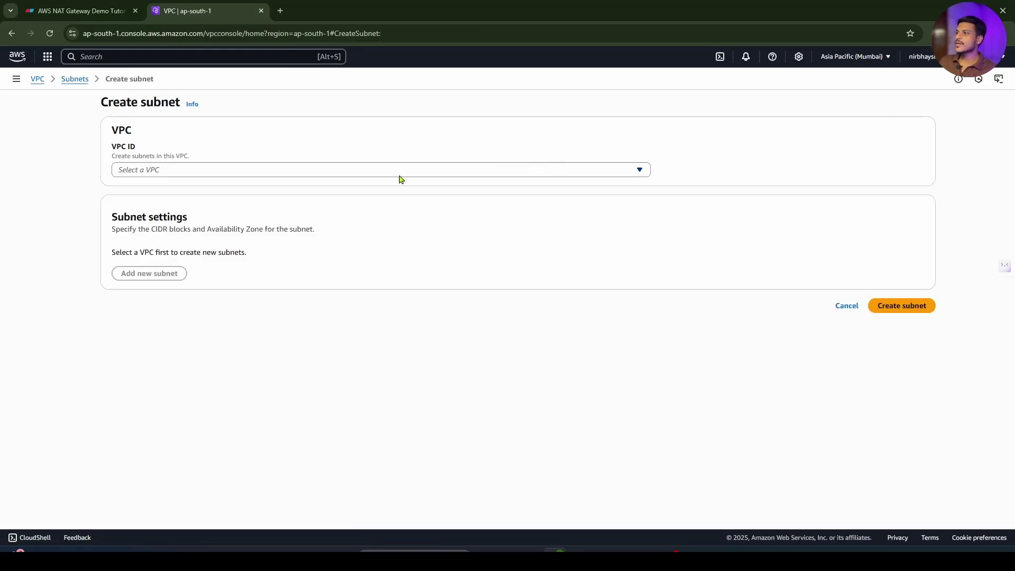
pyautogui.click(233, 170)
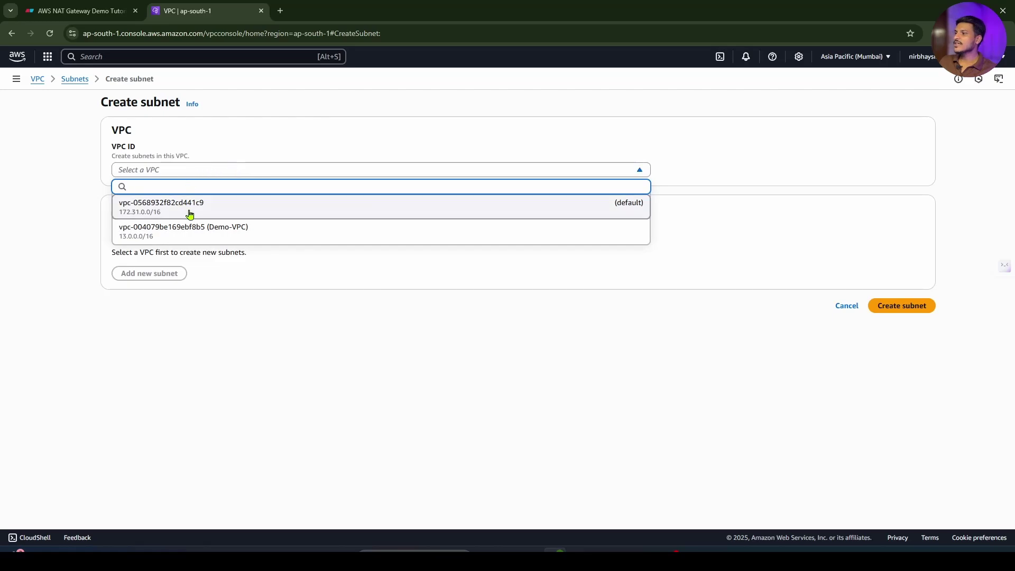
pyautogui.click(237, 230)
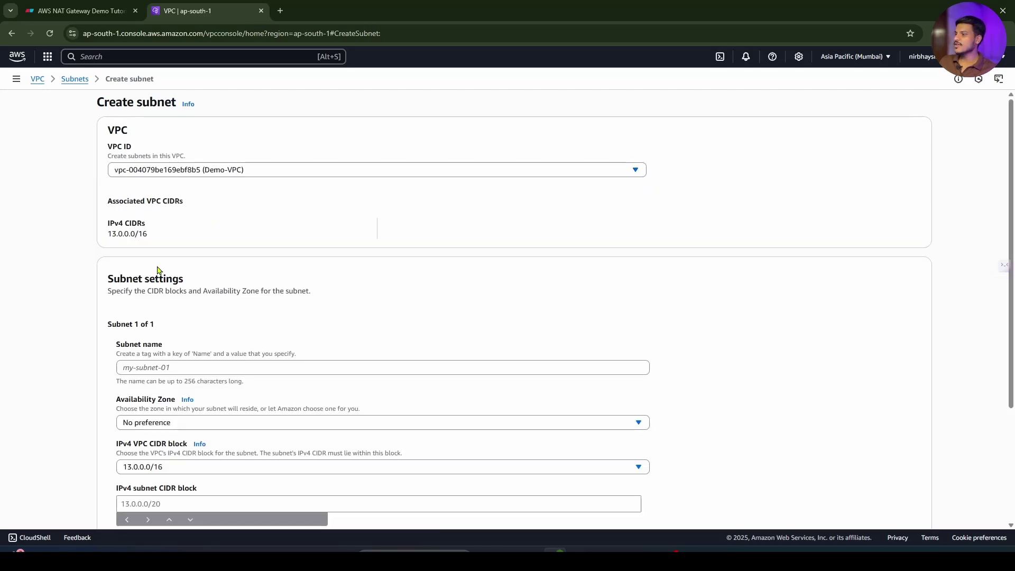
# Check the public subnet in the Eraser diagram and name the new subnet Public-Subnet in the AWS console.
pyautogui.scroll(-2, 197, 308)
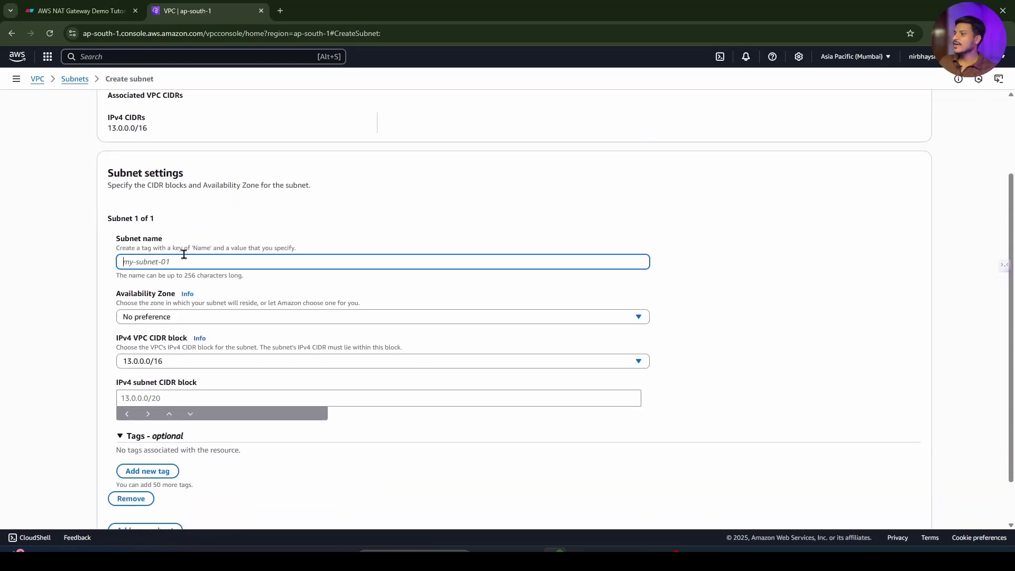
pyautogui.click(79, 11)
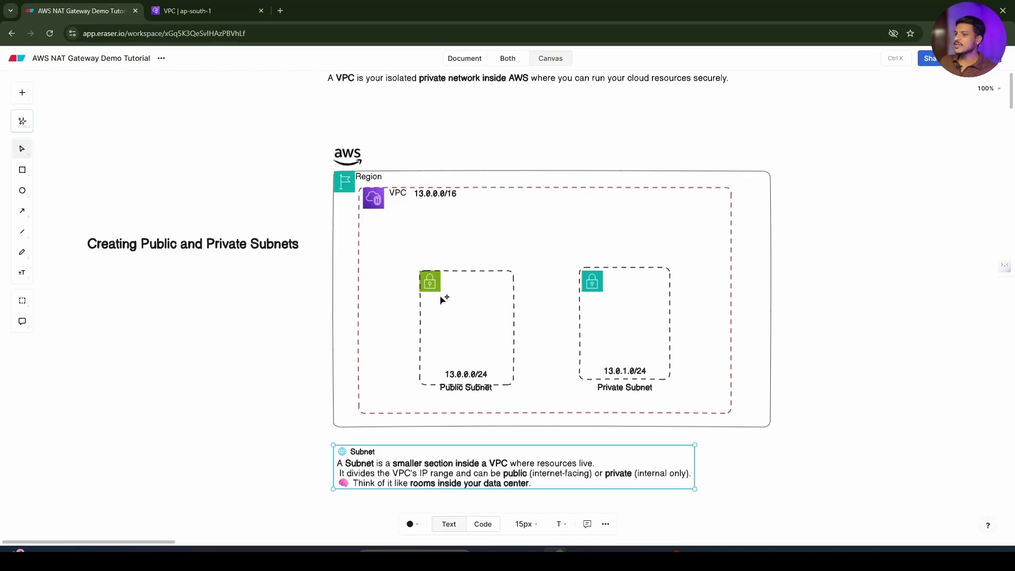
pyautogui.click(456, 312)
pyautogui.click(187, 10)
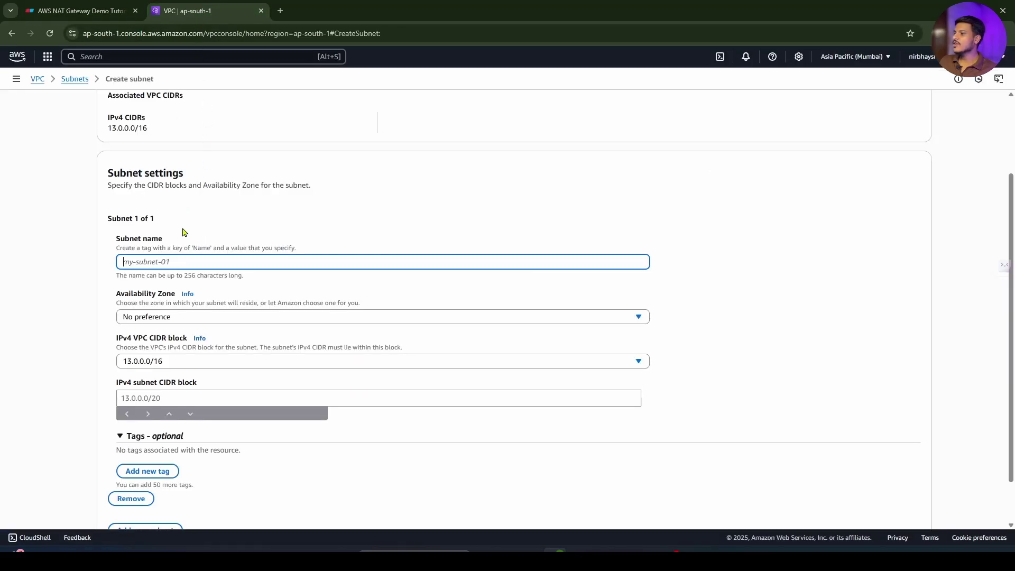
pyautogui.write('Pub')
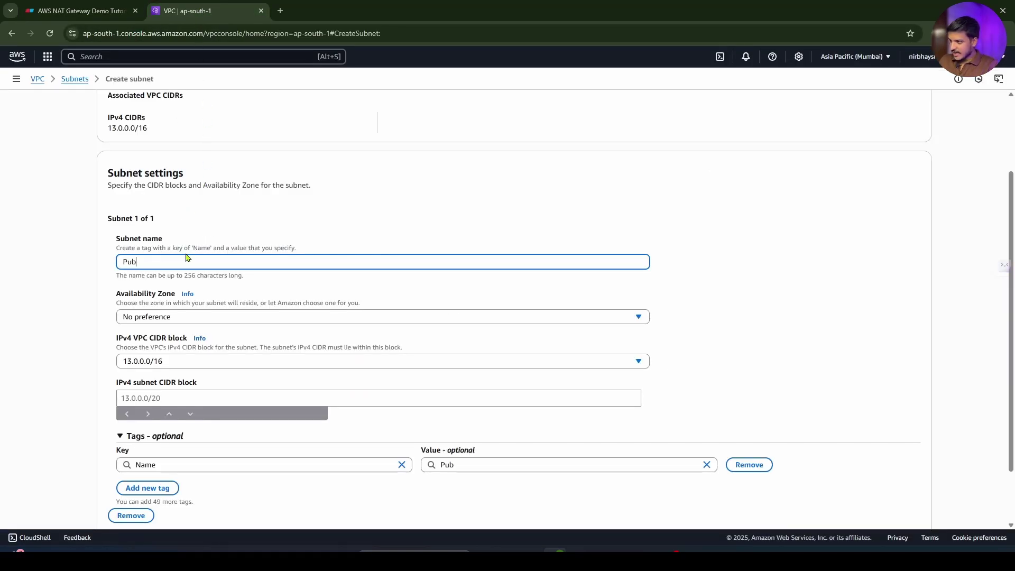
pyautogui.write('-')
pyautogui.press('BackSpace')
pyautogui.write('lic-Su')
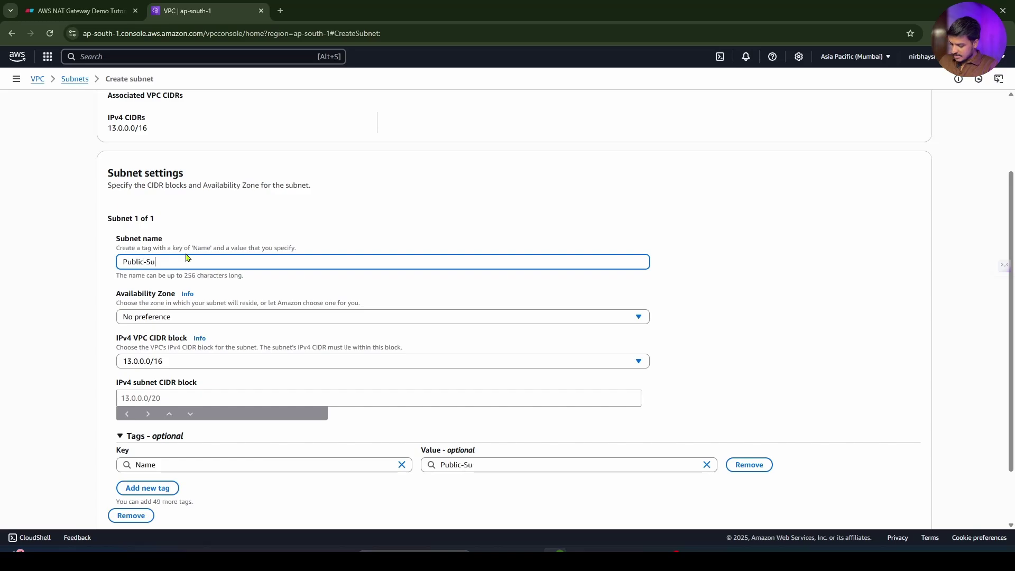
pyautogui.write('bnet')
# Set the public subnet's availability zone to Asia Pacific (Mumbai) / ap-south-1a.
pyautogui.scroll(-2, 188, 253)
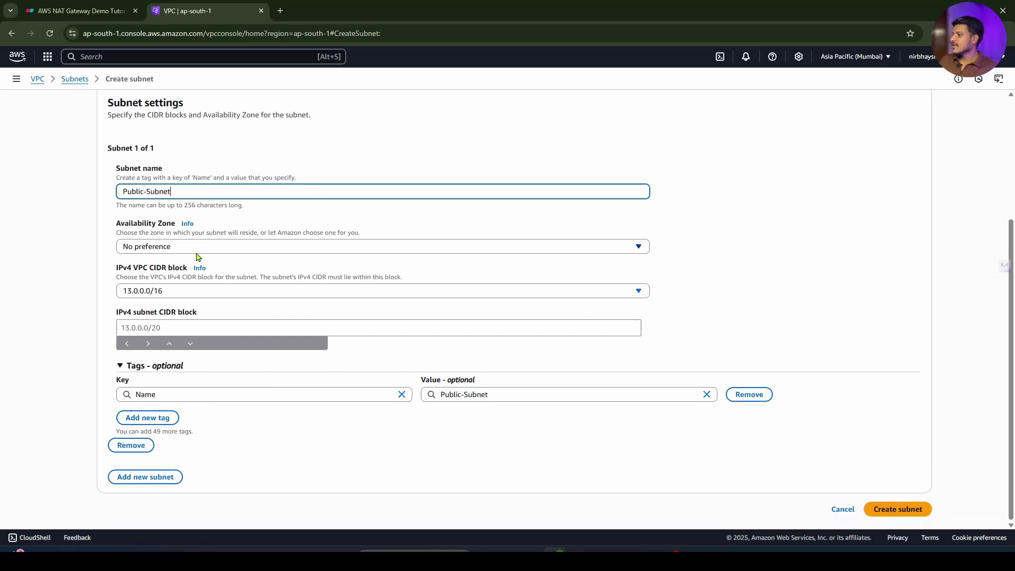
pyautogui.click(196, 249)
pyautogui.click(193, 298)
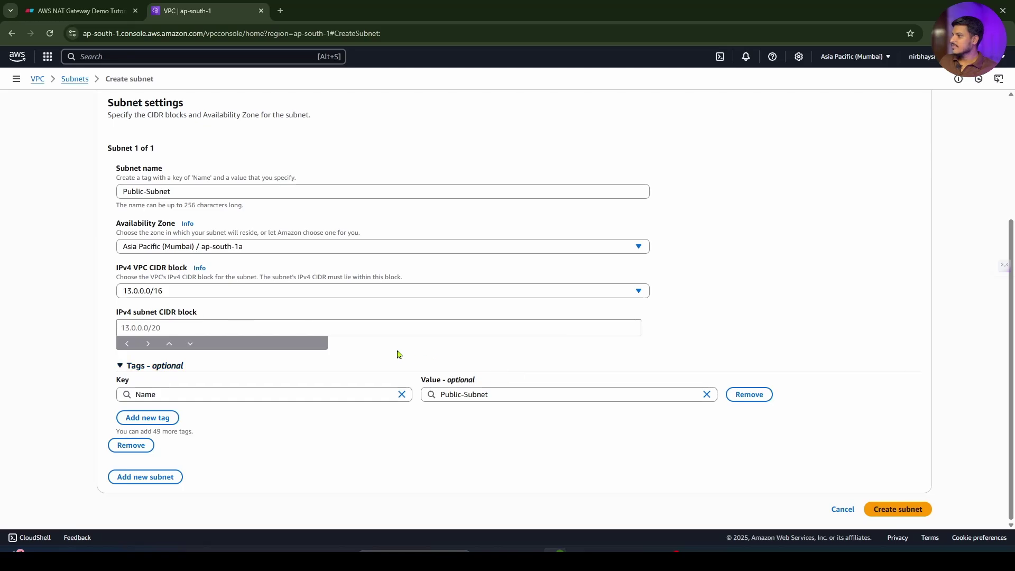
# Set the public subnet's IPv4 CIDR block to 13.0.0.0/24 as given in the diagram, review the settings and create the subnet.
pyautogui.click(199, 328)
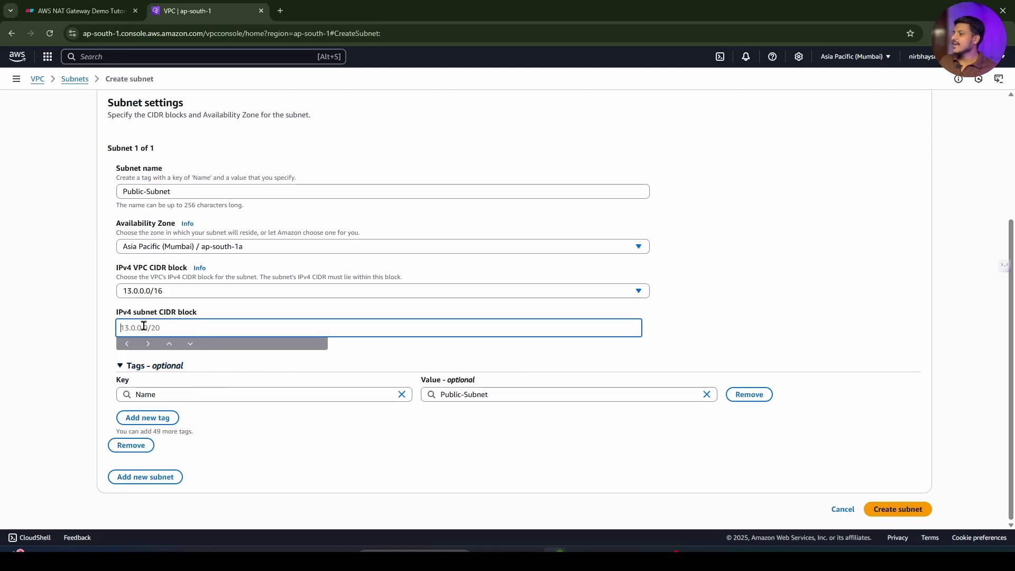
pyautogui.click(49, 11)
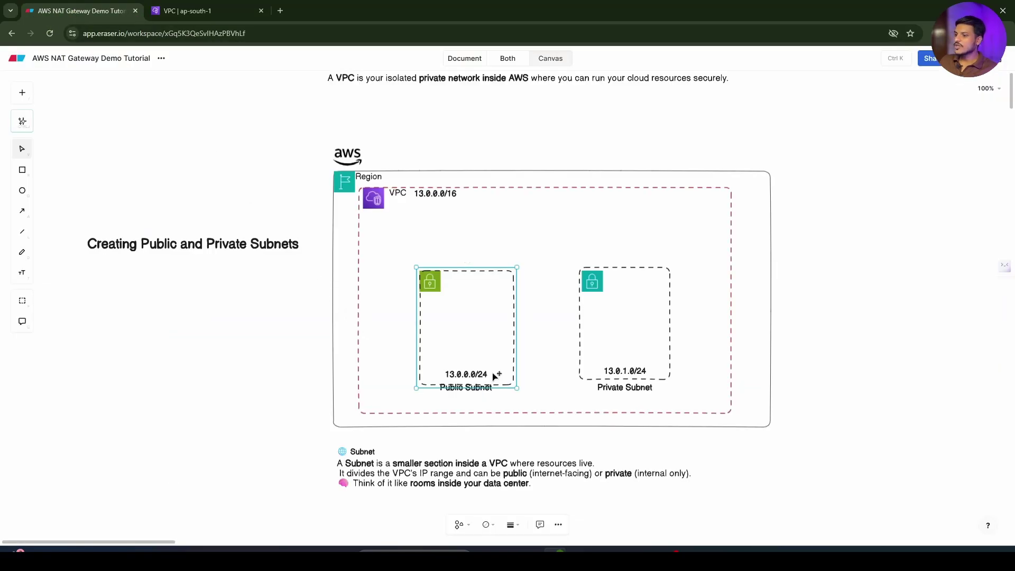
pyautogui.click(473, 376)
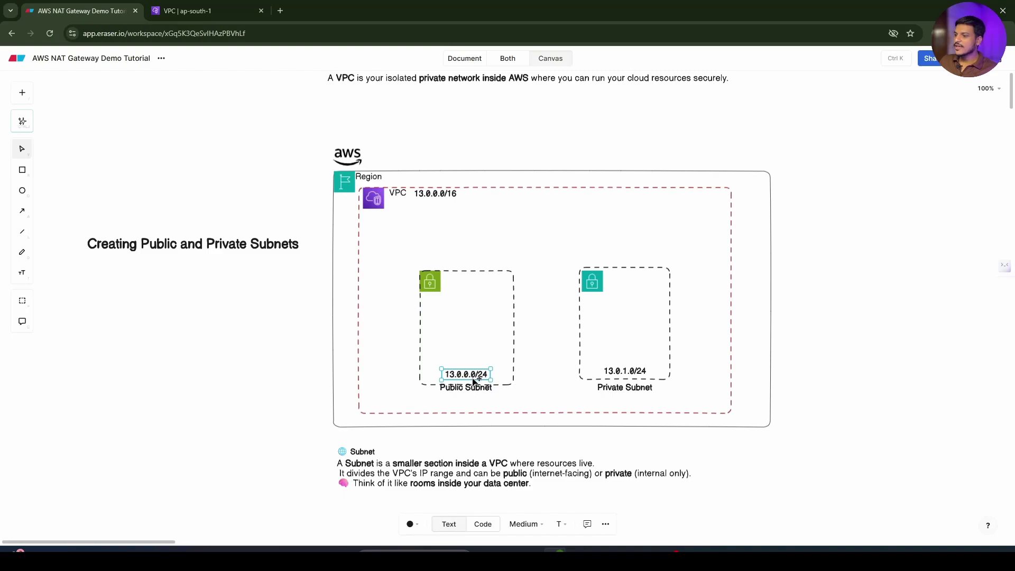
pyautogui.click(224, 8)
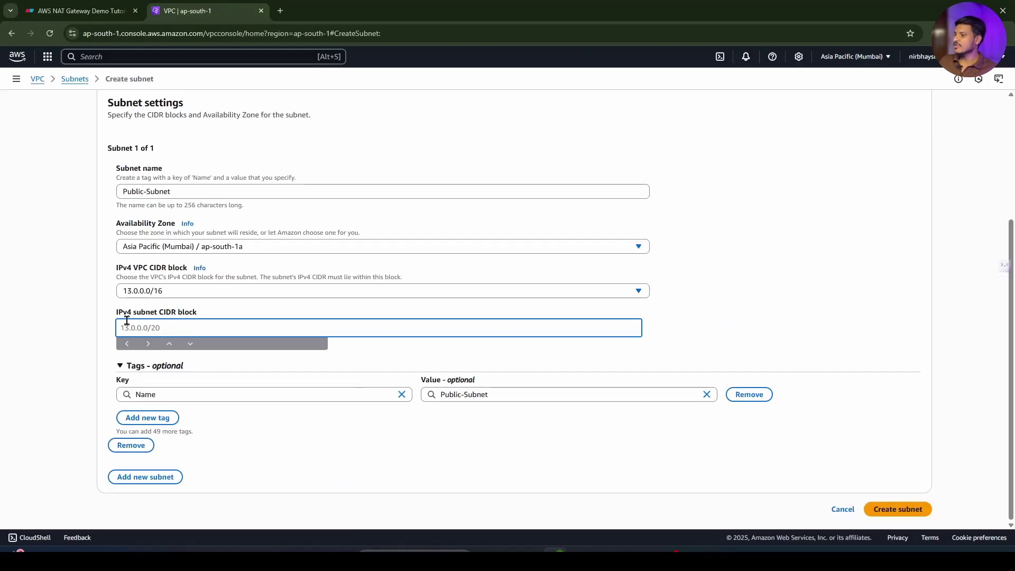
pyautogui.write('13.0.0.0/24')
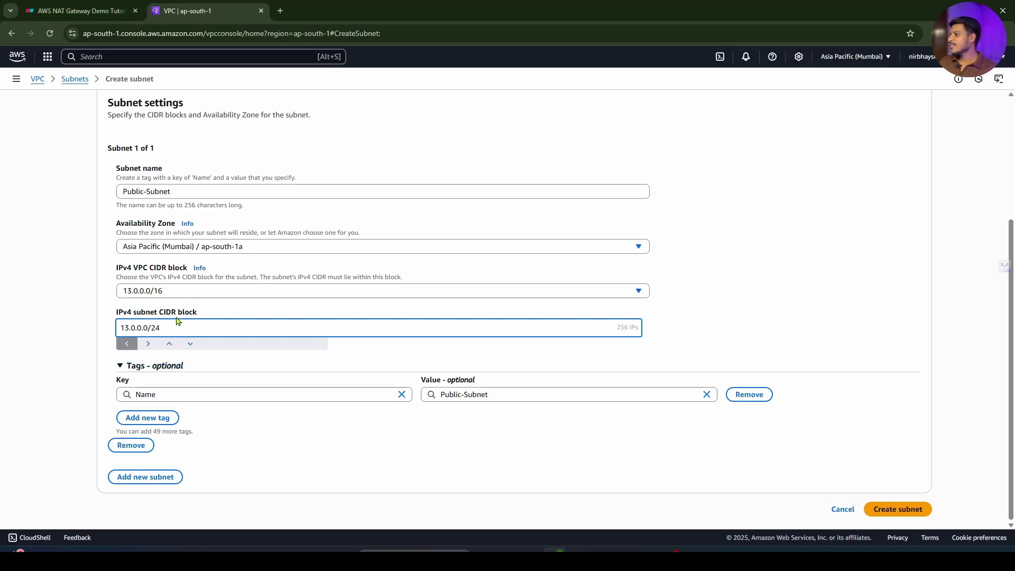
pyautogui.moveTo(179, 324); pyautogui.dragTo(119, 328)
pyautogui.scroll(3, 245, 407)
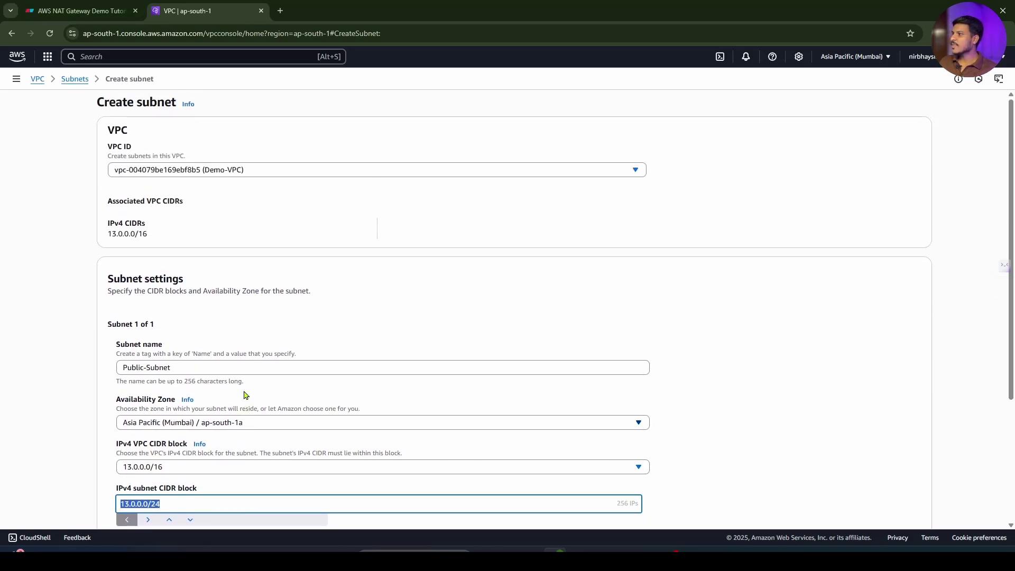
pyautogui.scroll(-3, 245, 407)
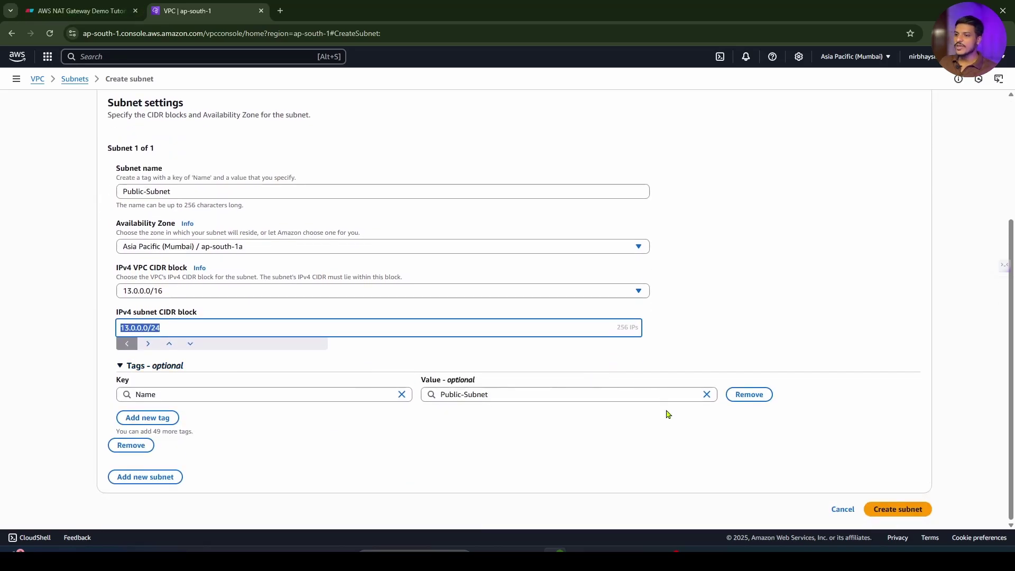
pyautogui.click(892, 518)
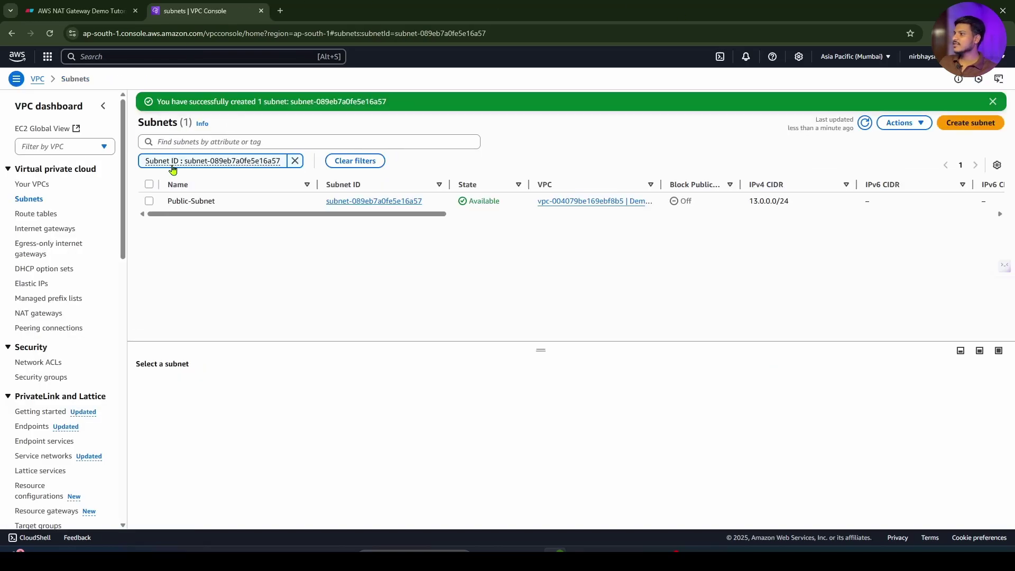
# Select Public-Subnet to view its details, clear the list filter, and start creating another subnet in Demo-VPC.
pyautogui.click(149, 200)
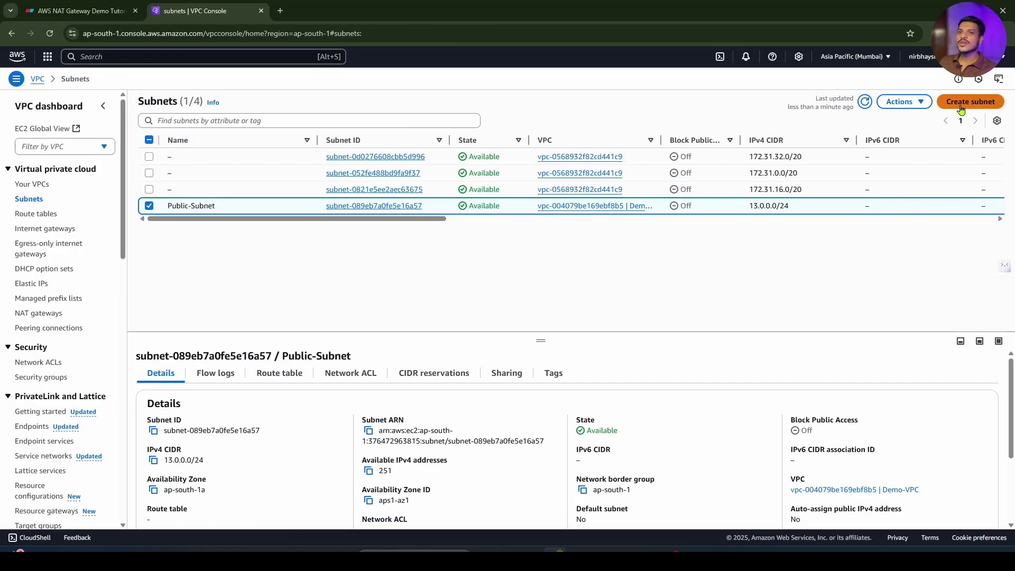
pyautogui.click(962, 106)
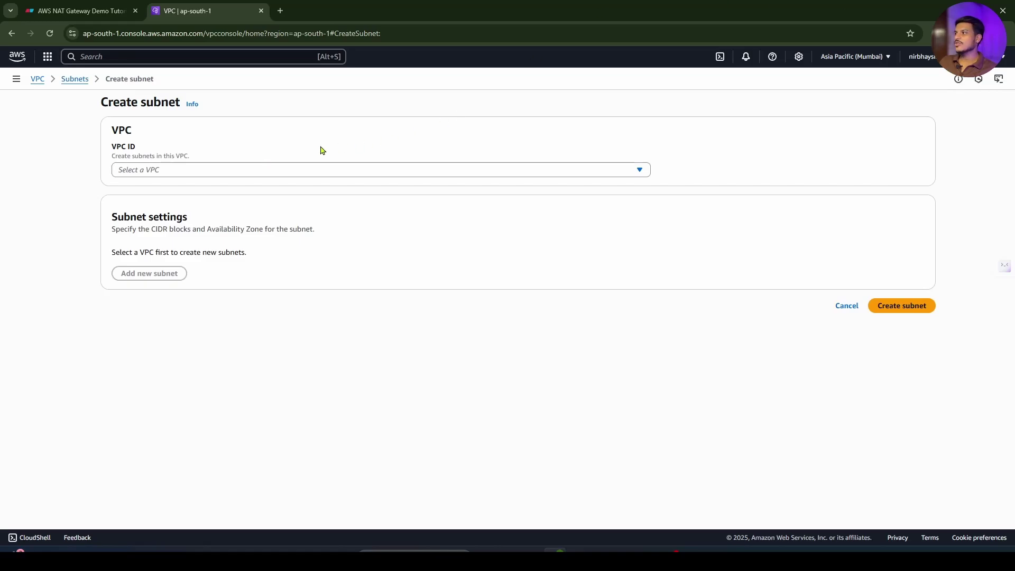
pyautogui.click(230, 171)
pyautogui.click(171, 232)
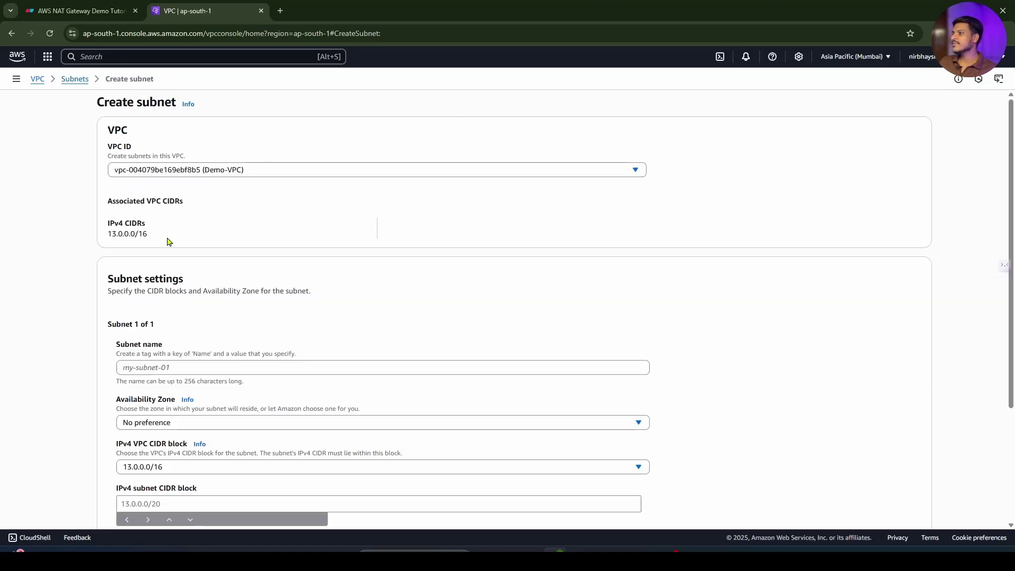
# Name the second subnet Private-Sub and place it in availability zone Asia Pacific (Mumbai) / ap-south-1a.
pyautogui.scroll(-3, 143, 244)
pyautogui.click(165, 206)
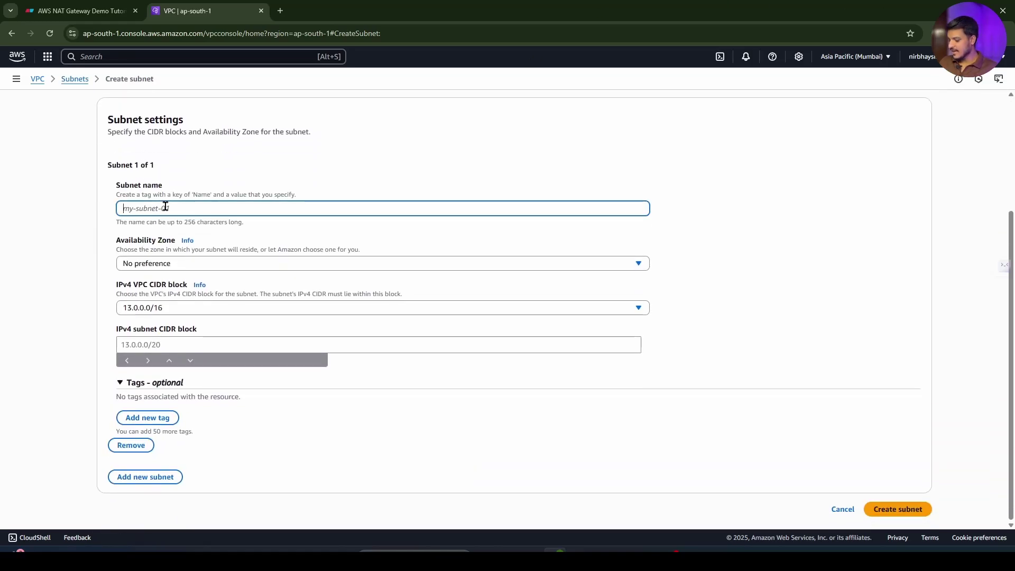
pyautogui.write('Private-Sub')
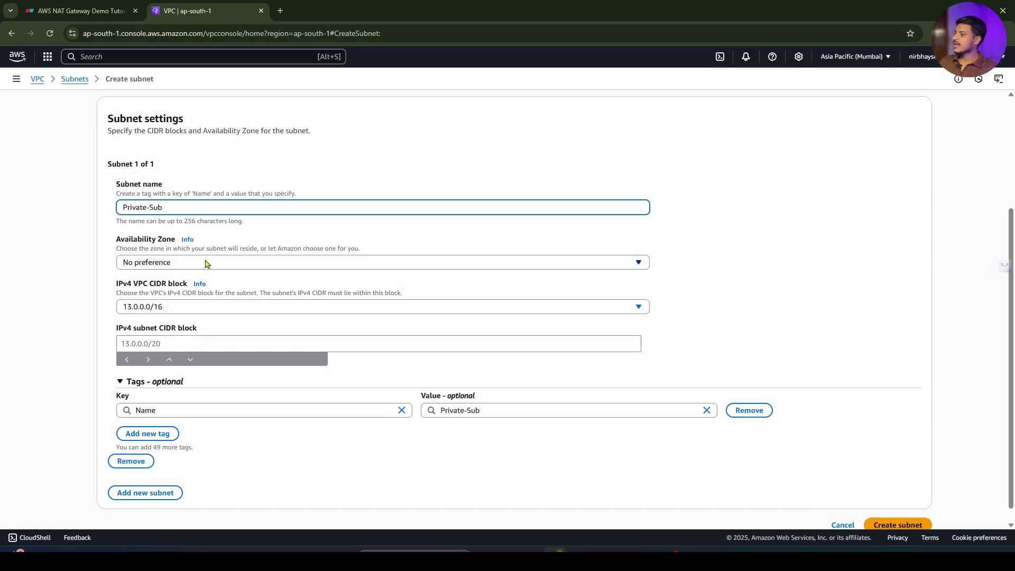
pyautogui.scroll(-1, 204, 265)
pyautogui.click(206, 247)
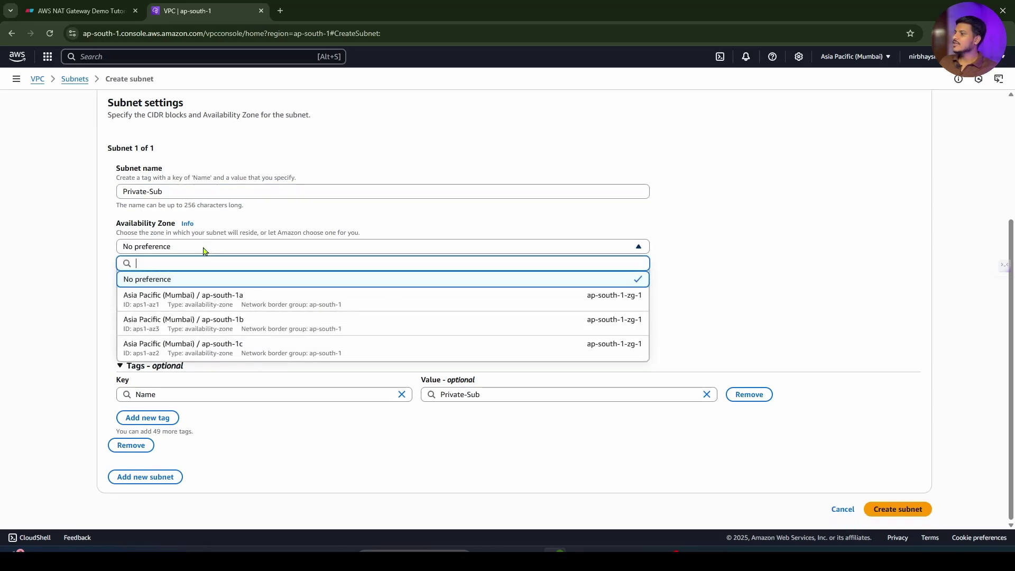
pyautogui.click(206, 300)
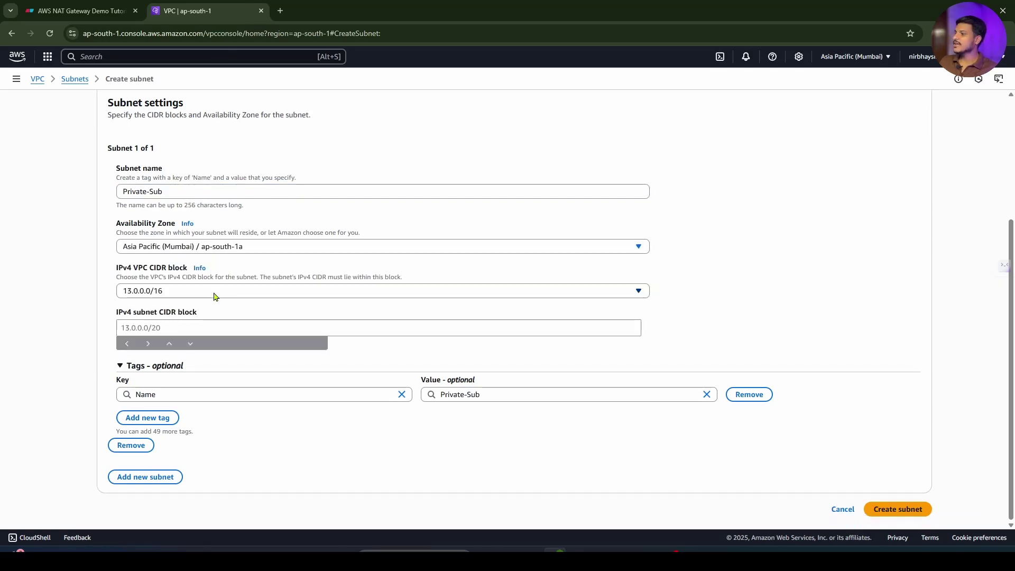
# Look up the private subnet's range in the Eraser diagram, set the IPv4 subnet CIDR block to 13.0.1.0/24 and create the subnet.
pyautogui.click(167, 326)
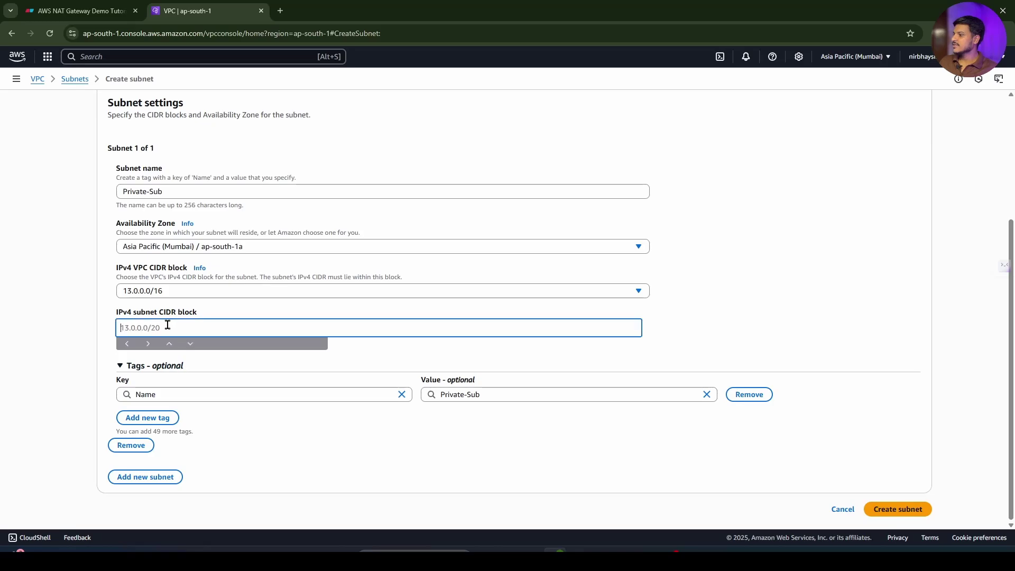
pyautogui.click(70, 8)
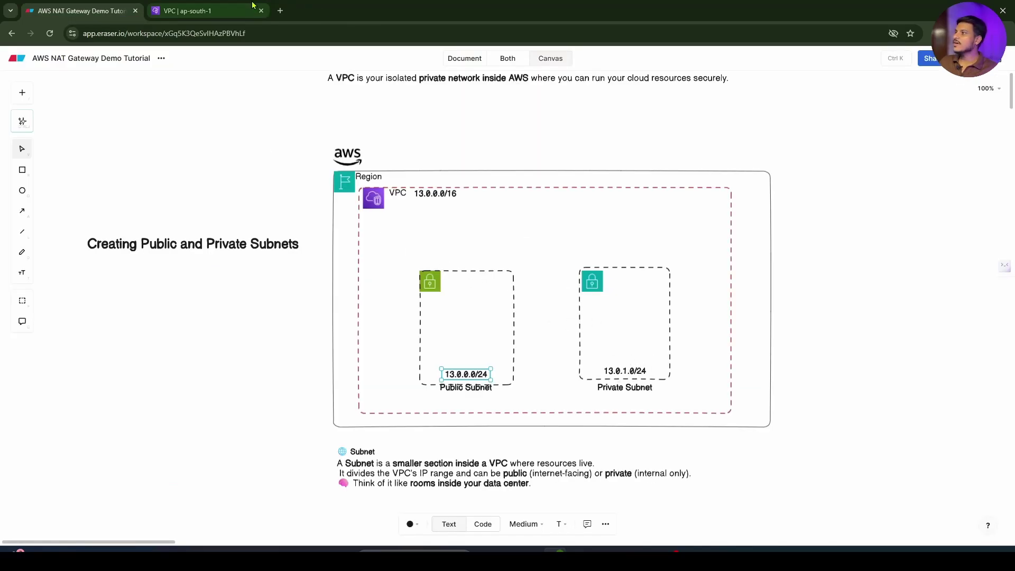
pyautogui.click(206, 11)
pyautogui.write('13')
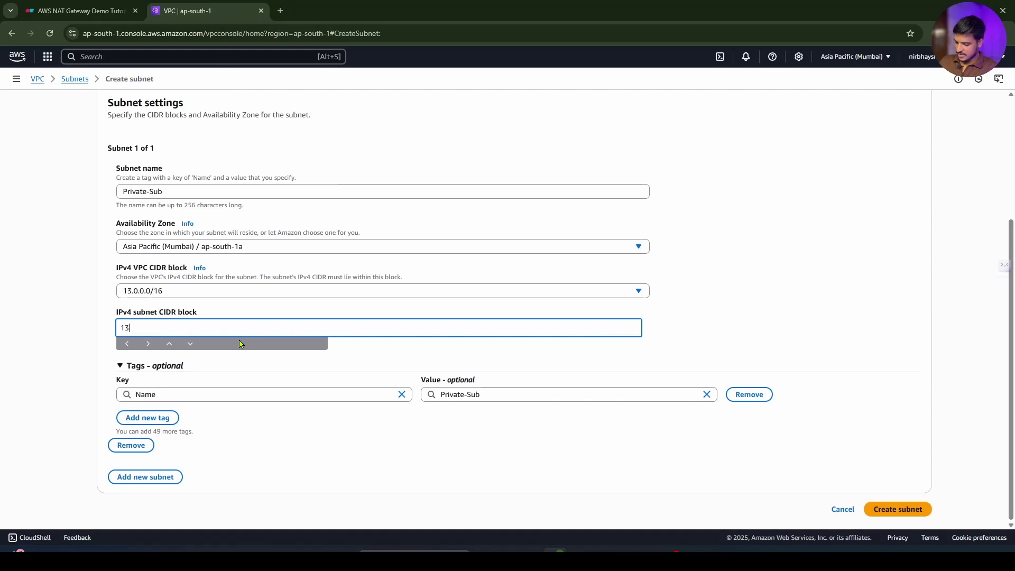
pyautogui.write('.0.')
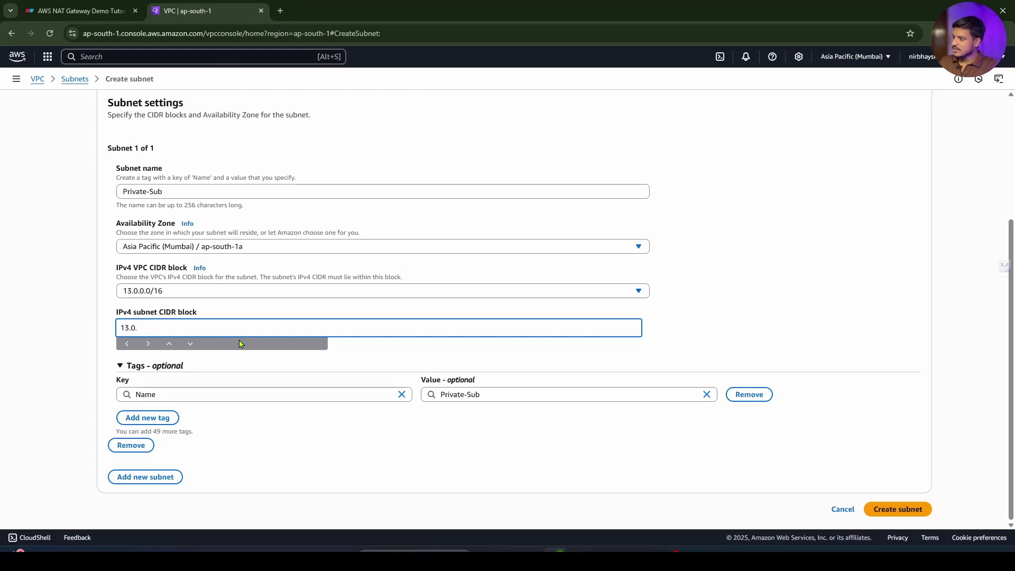
pyautogui.write('2.0/24')
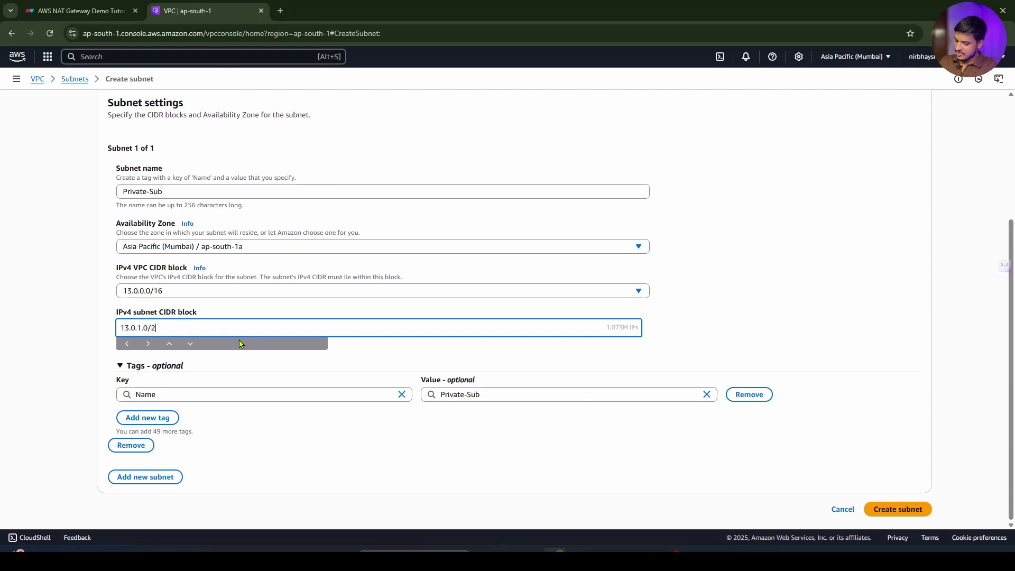
pyautogui.click(909, 510)
# Check the diagram's public subnet, return to the AWS console and clear the subnet filter to list all subnets.
pyautogui.hotkey('ctrl', 'shift', 'Tab')
pyautogui.click(506, 333)
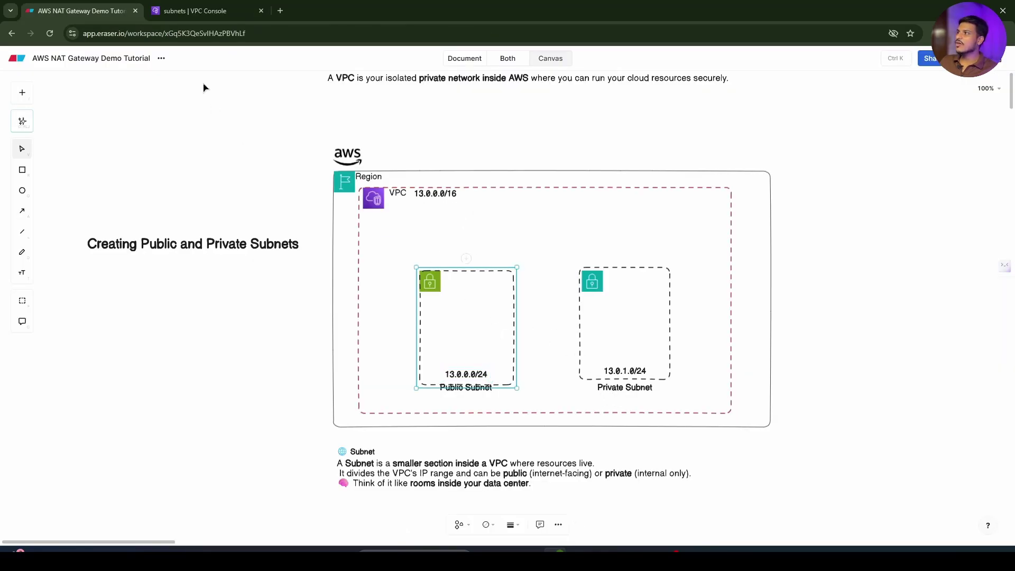
pyautogui.click(196, 10)
pyautogui.click(355, 160)
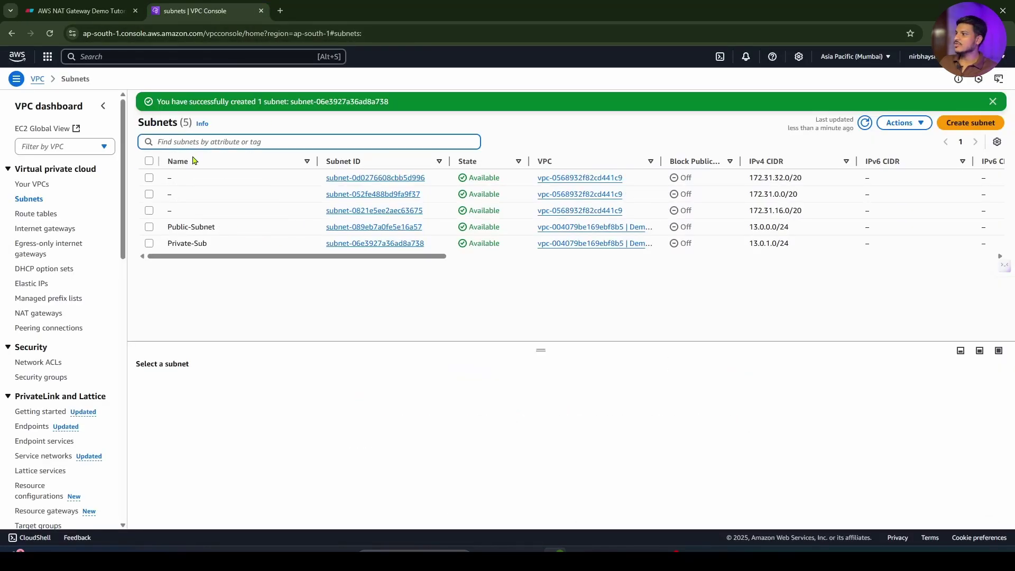
# Filter the VPC console by Demo-VPC and rename the Private-Sub subnet to Private-Subnet.
pyautogui.click(61, 151)
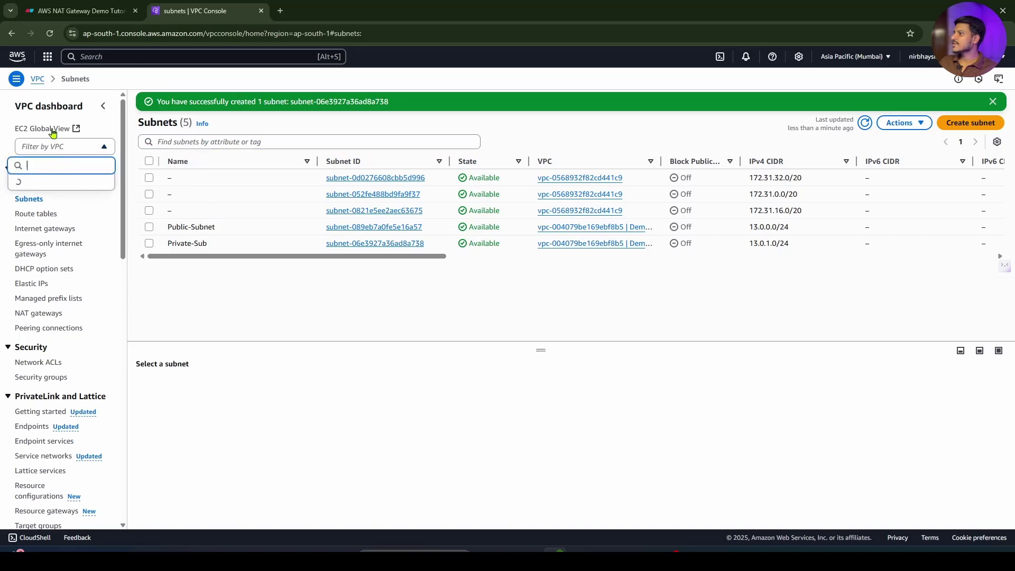
pyautogui.click(36, 210)
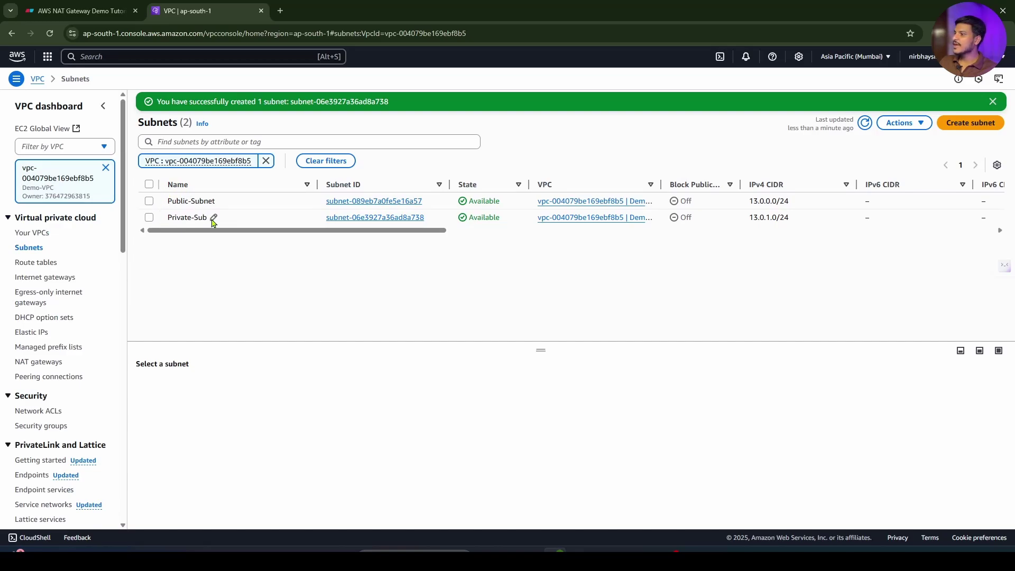
pyautogui.click(214, 217)
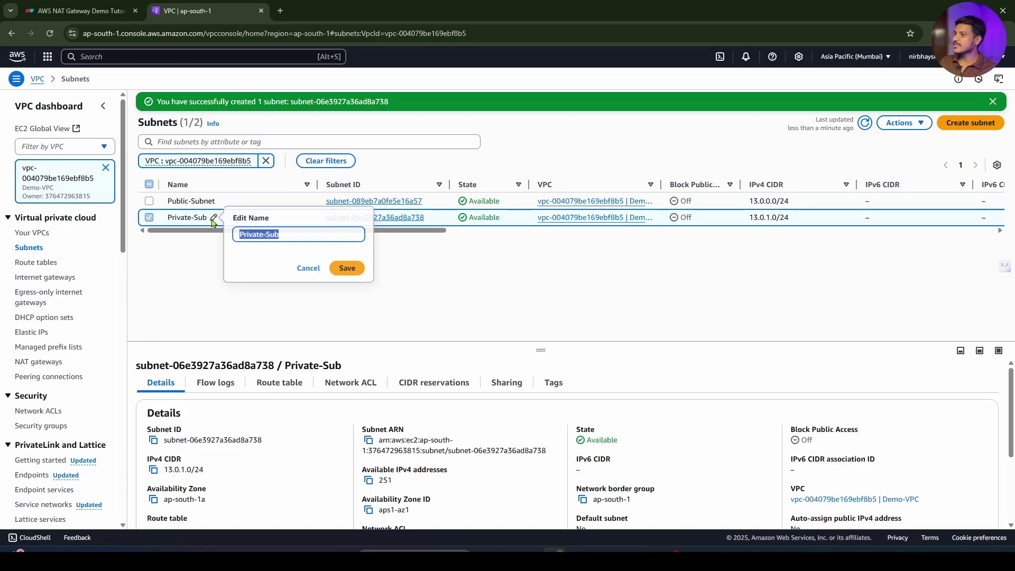
pyautogui.click(296, 235)
pyautogui.write('net')
pyautogui.click(345, 268)
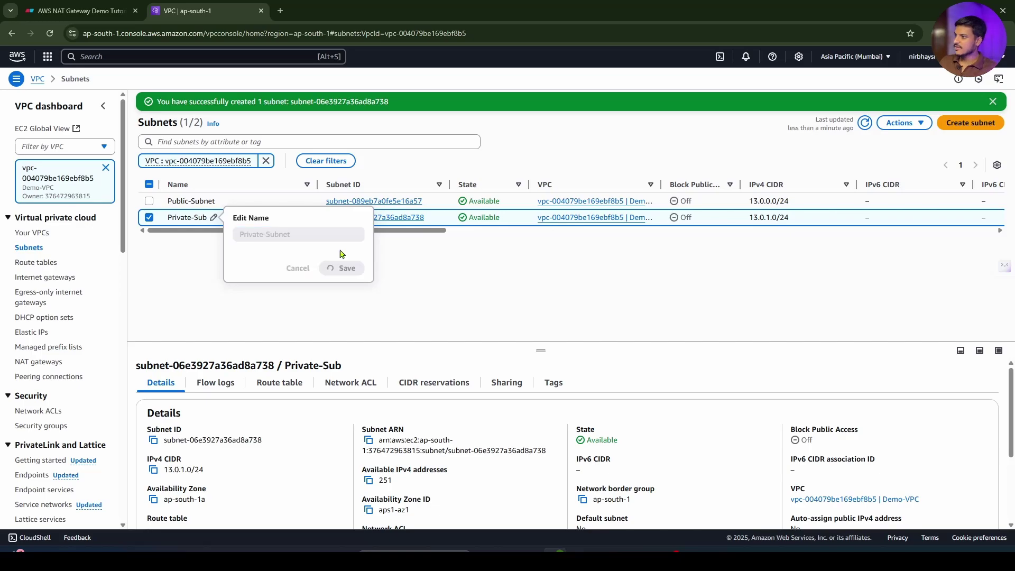
# Check the public and private subnet labels in the Eraser diagram and return to the AWS console.
pyautogui.click(10, 11)
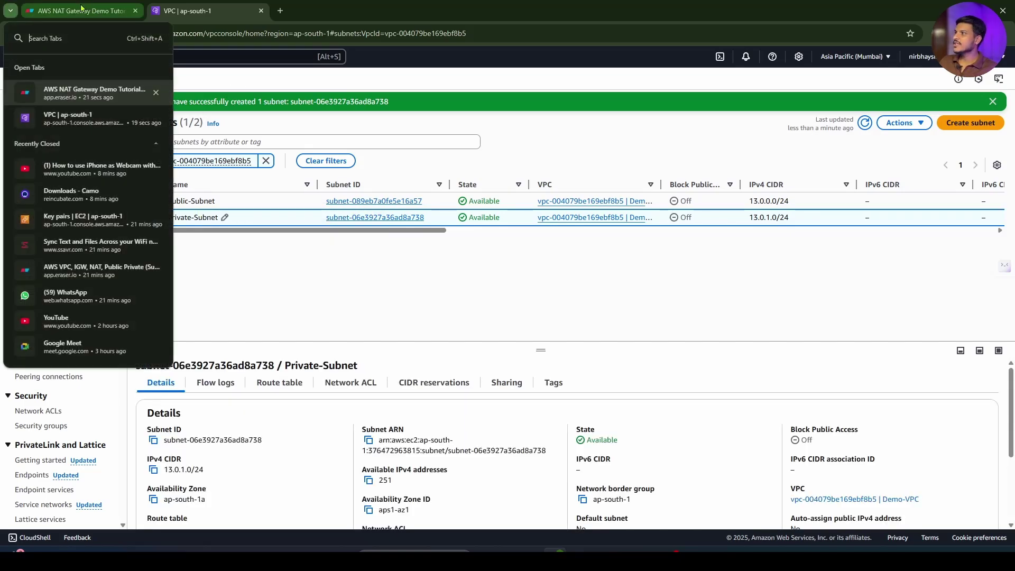
pyautogui.click(84, 81)
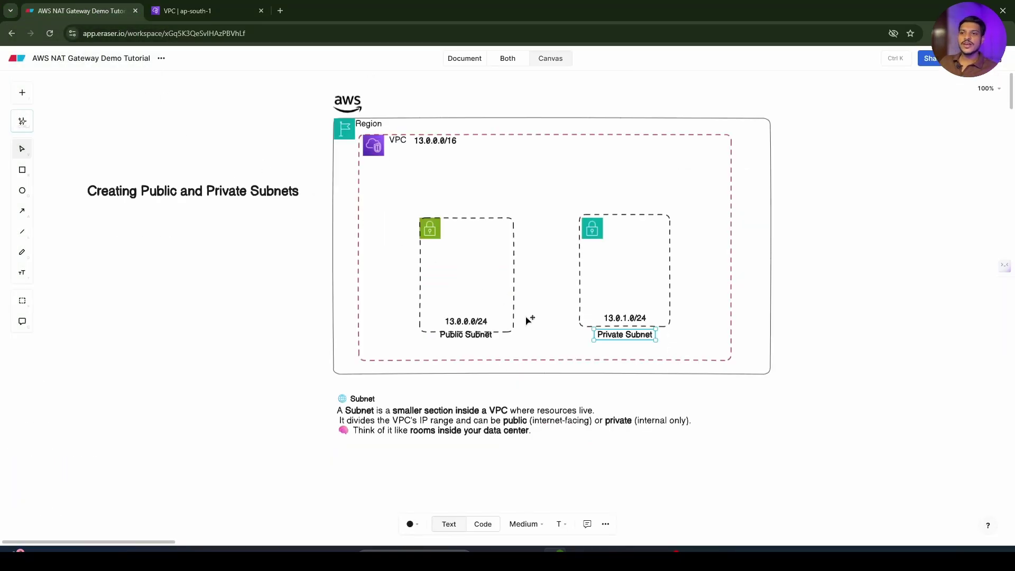
pyautogui.click(452, 339)
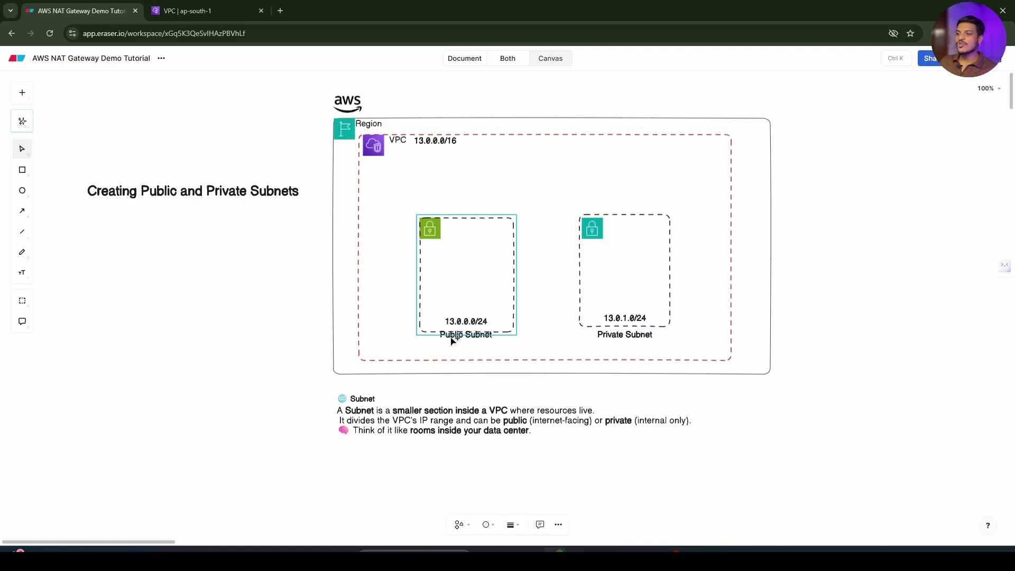
pyautogui.click(629, 337)
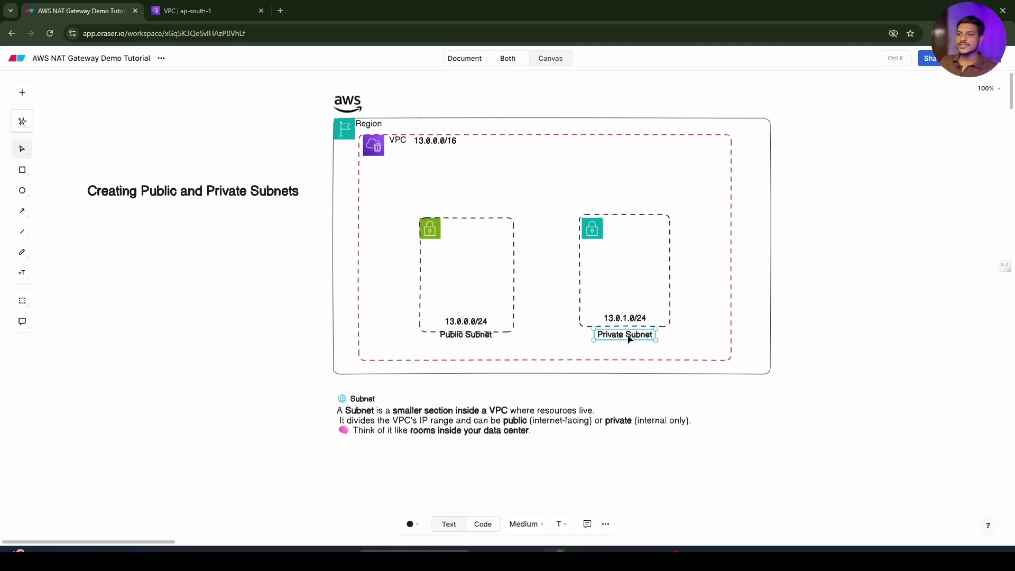
pyautogui.click(267, 6)
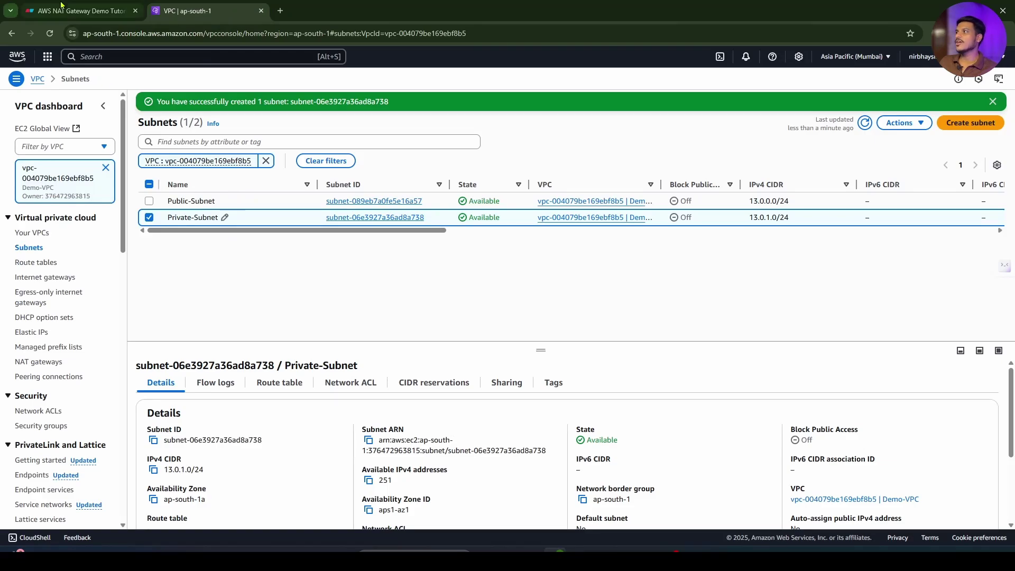
# Switch to the Eraser canvas and read the notes on what makes a subnet public or private, including the route table comparison.
pyautogui.click(80, 11)
pyautogui.scroll(-8, 415, 169)
pyautogui.click(128, 248)
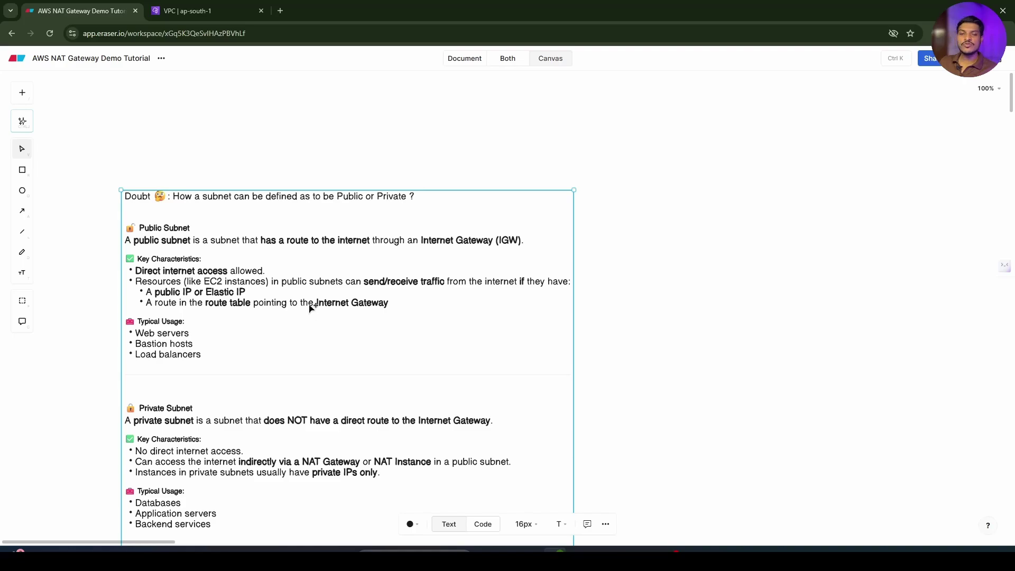
pyautogui.scroll(-1, 275, 319)
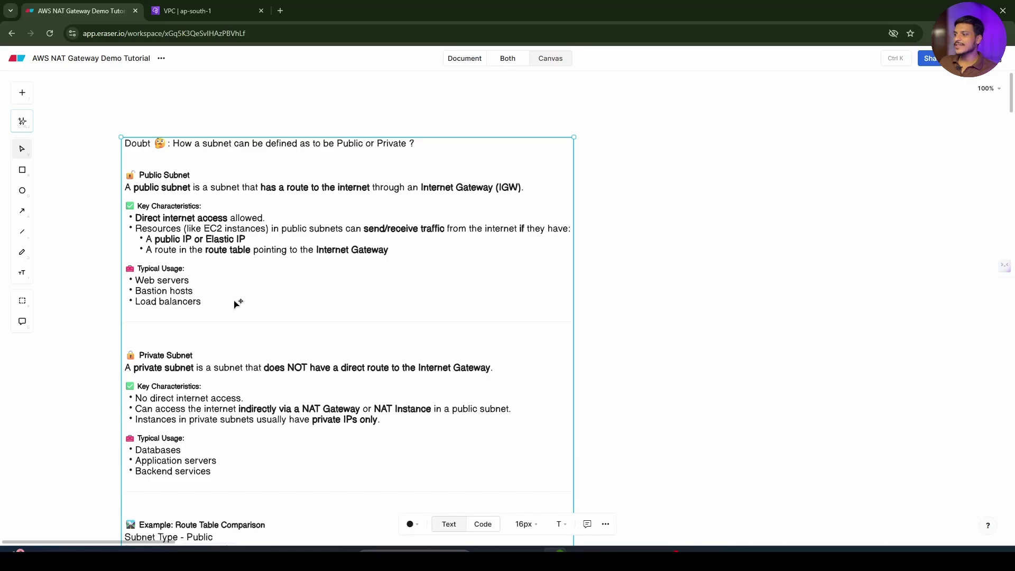
pyautogui.scroll(-3, 236, 302)
pyautogui.scroll(1, 158, 262)
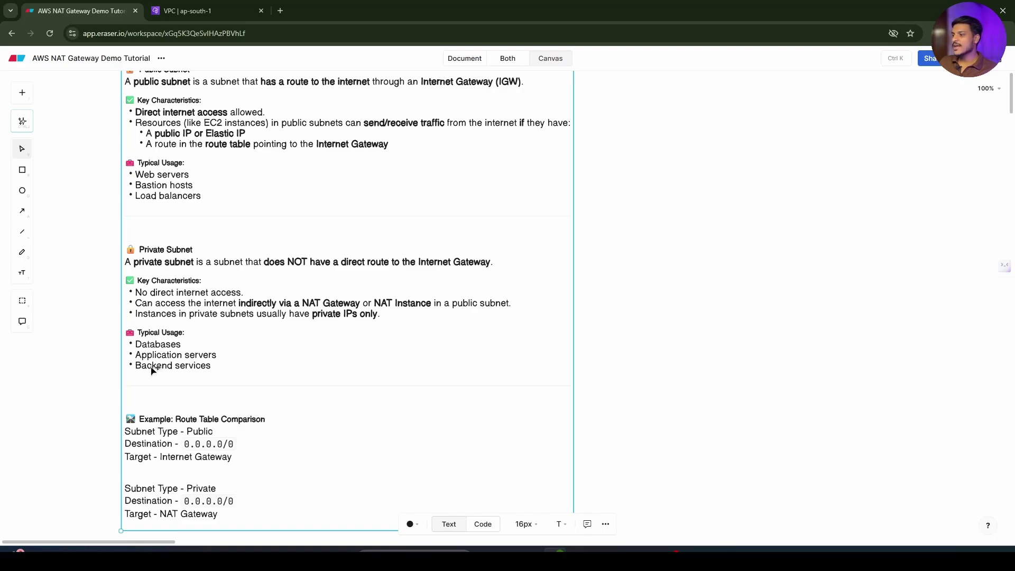
pyautogui.scroll(-1, 246, 366)
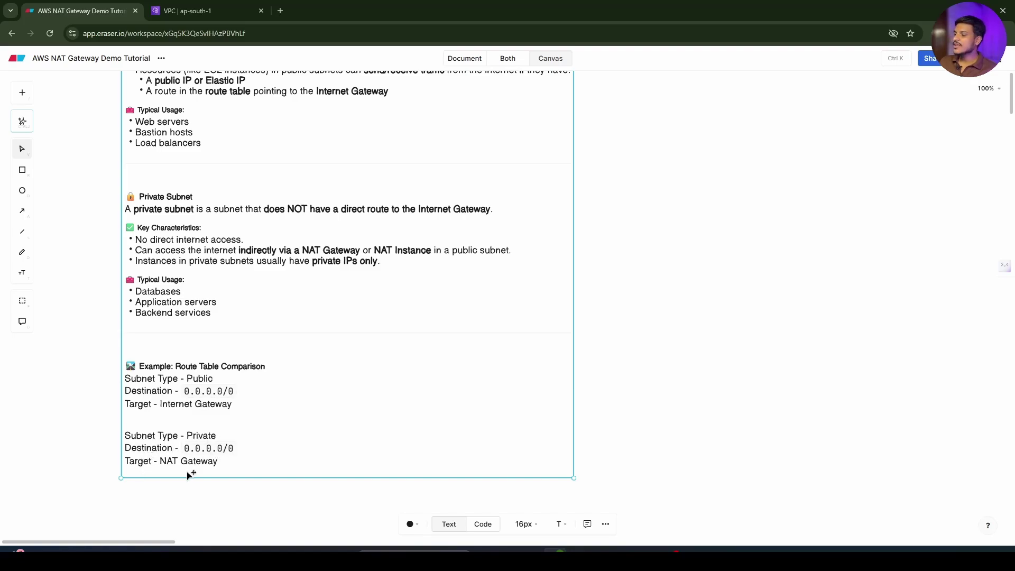
pyautogui.click(212, 501)
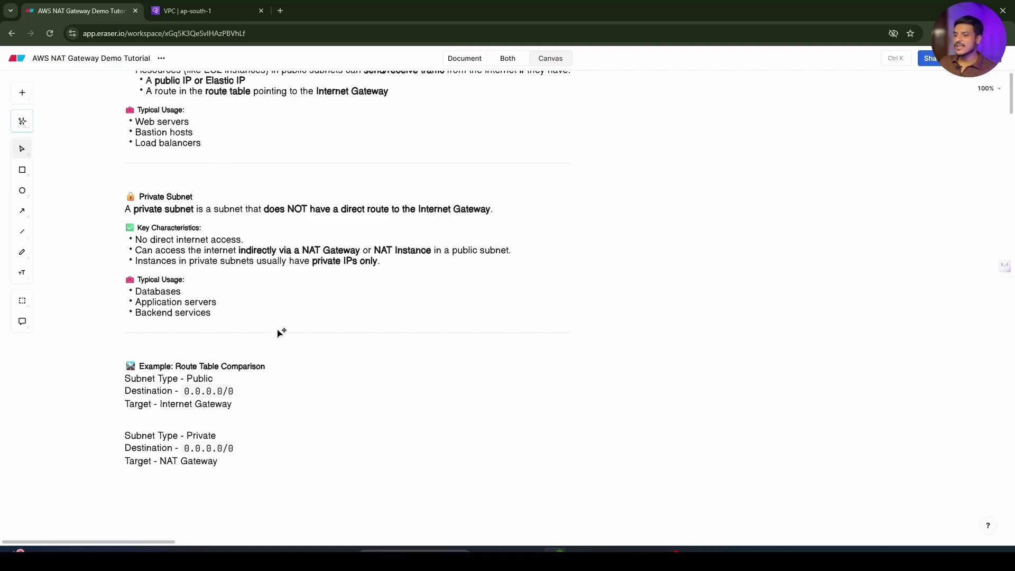
# Revisit the Creating Public and Private Subnets diagram and inspect its public and private subnet boxes.
pyautogui.scroll(-3, 279, 330)
pyautogui.scroll(15, 279, 328)
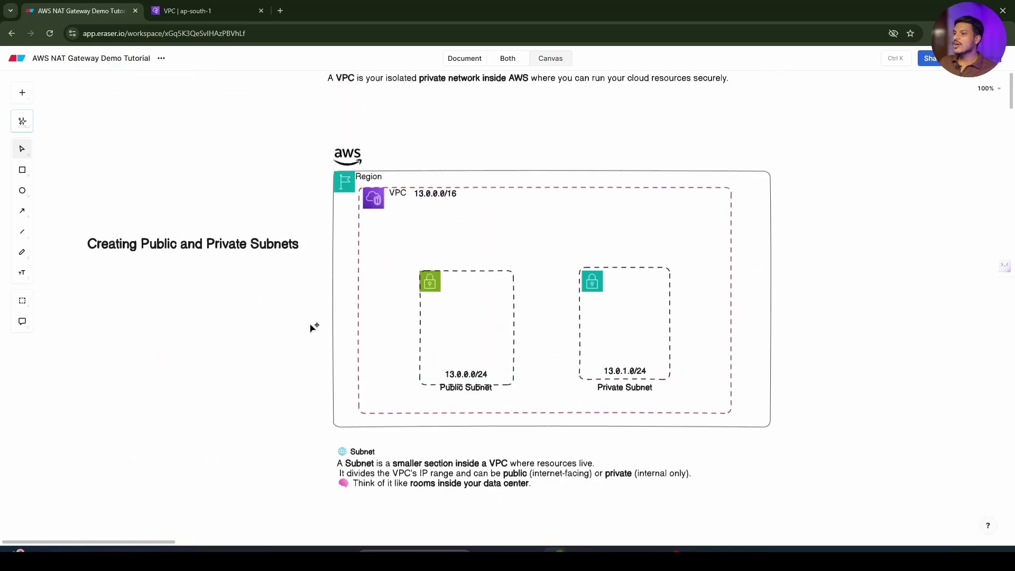
pyautogui.click(456, 322)
pyautogui.click(614, 322)
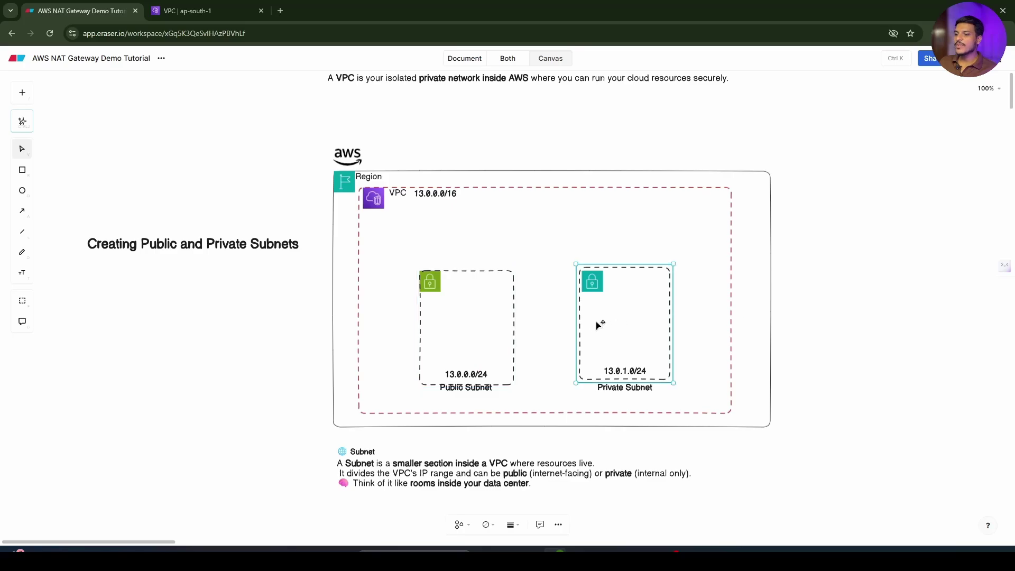
# Examine the diagram section on creating an internet gateway and attaching it to the VPC, including the gateway's description.
pyautogui.scroll(-6, 485, 293)
pyautogui.scroll(-14, 485, 293)
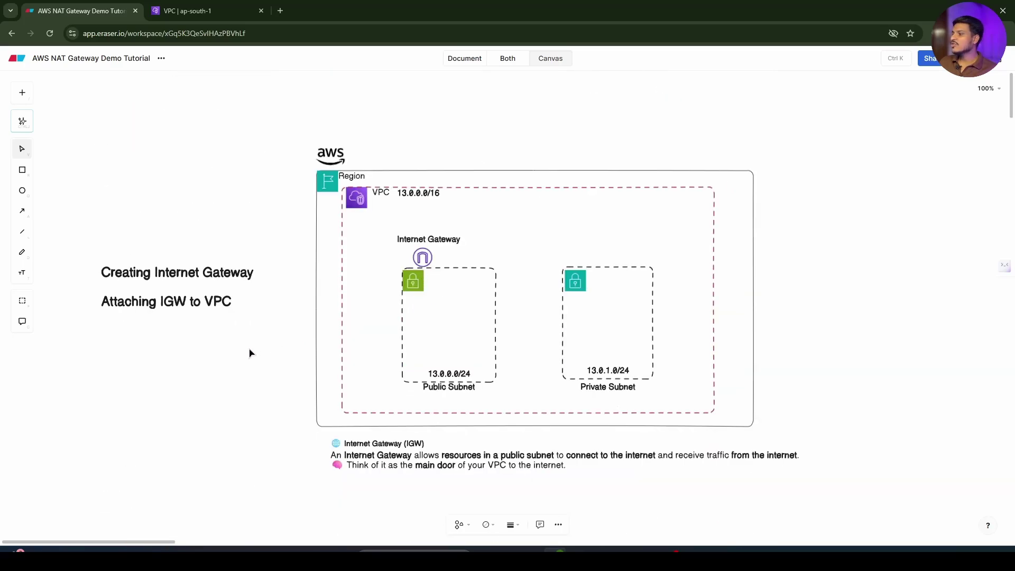
pyautogui.click(216, 318)
pyautogui.click(184, 276)
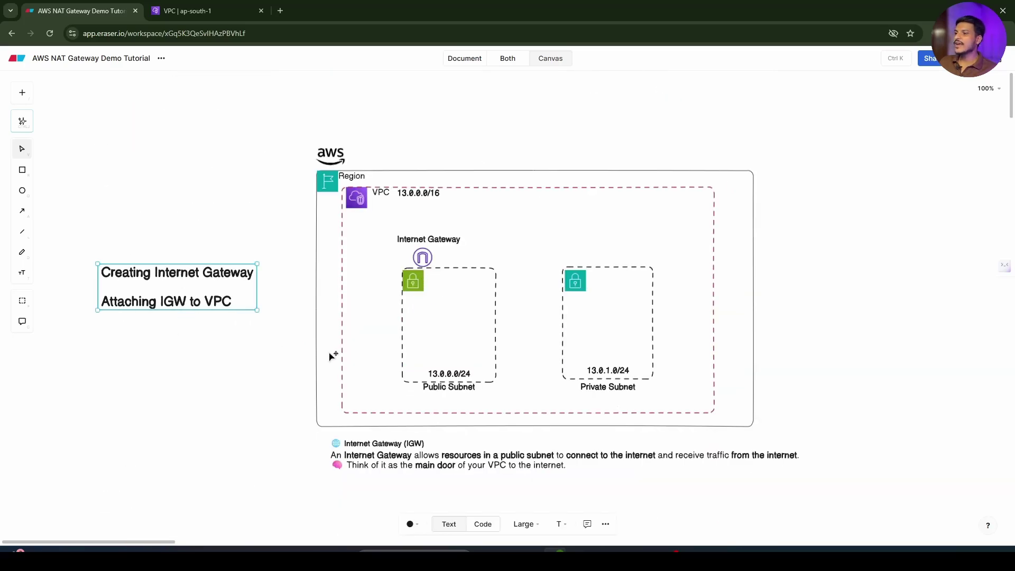
pyautogui.click(532, 220)
pyautogui.click(426, 259)
pyautogui.click(516, 226)
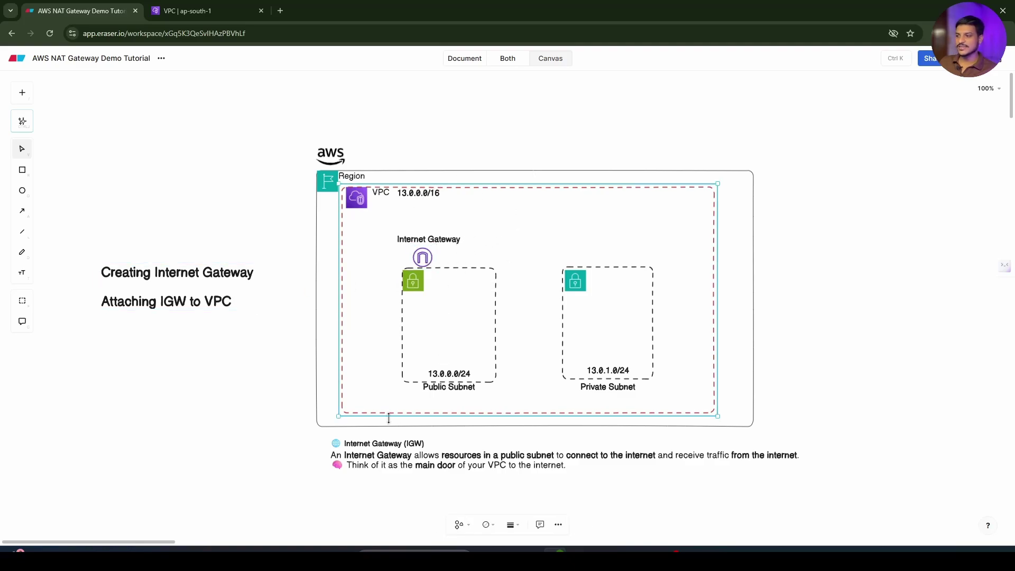
pyautogui.click(359, 464)
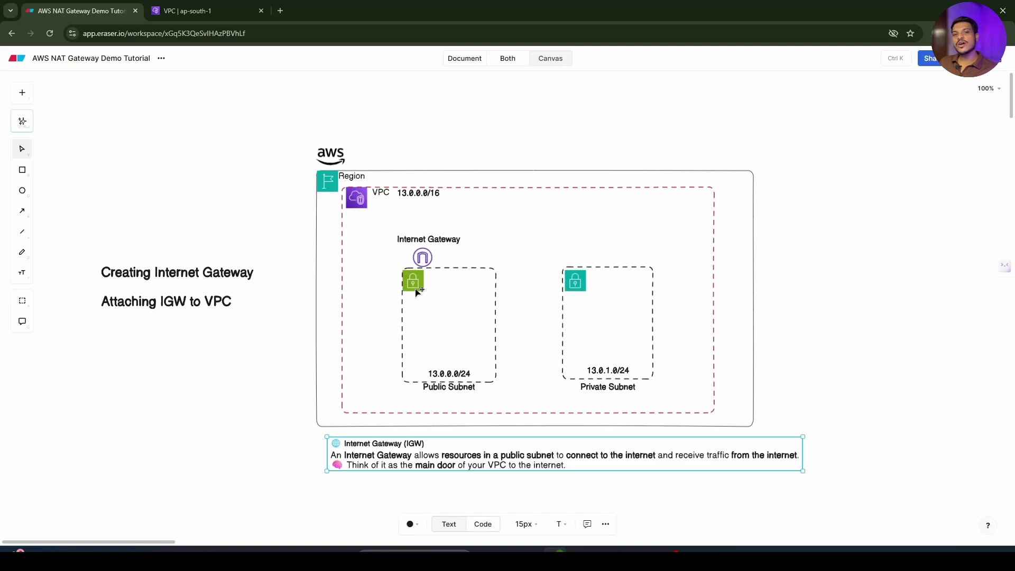
pyautogui.scroll(-4, 295, 256)
pyautogui.scroll(3, 295, 256)
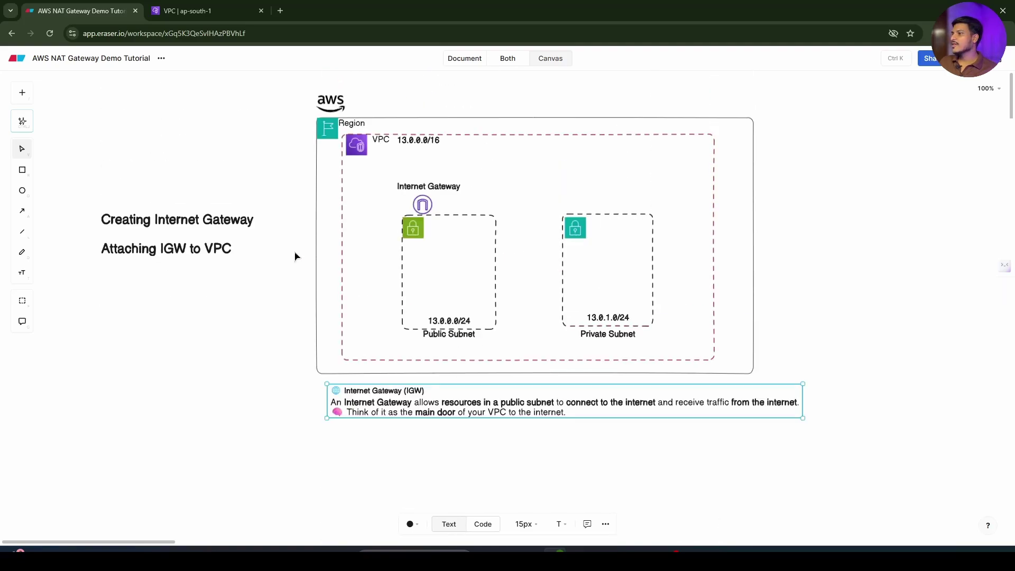
# Switch to the AWS console and create an internet gateway named Demo-IGW.
pyautogui.click(165, 6)
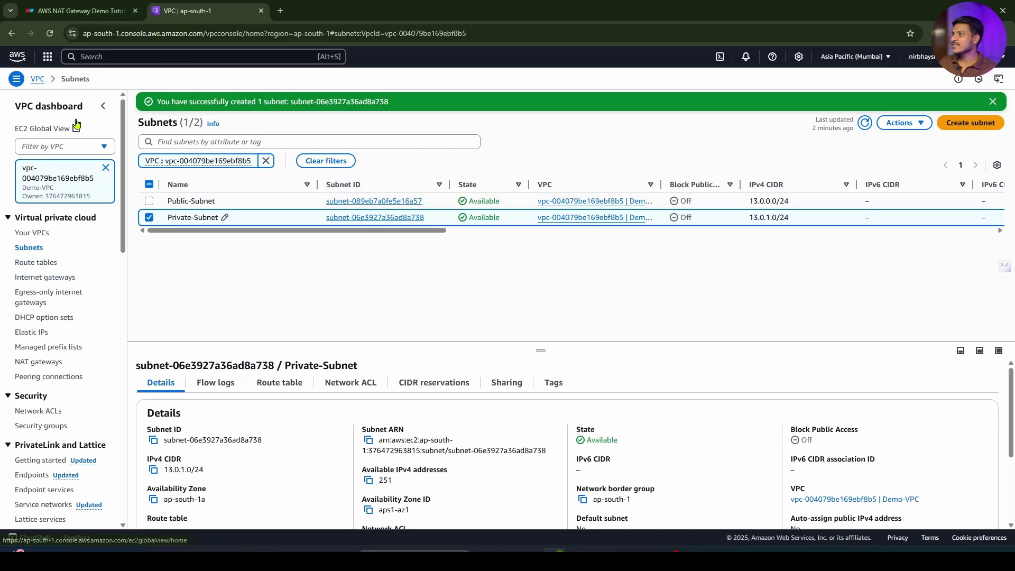
pyautogui.click(40, 280)
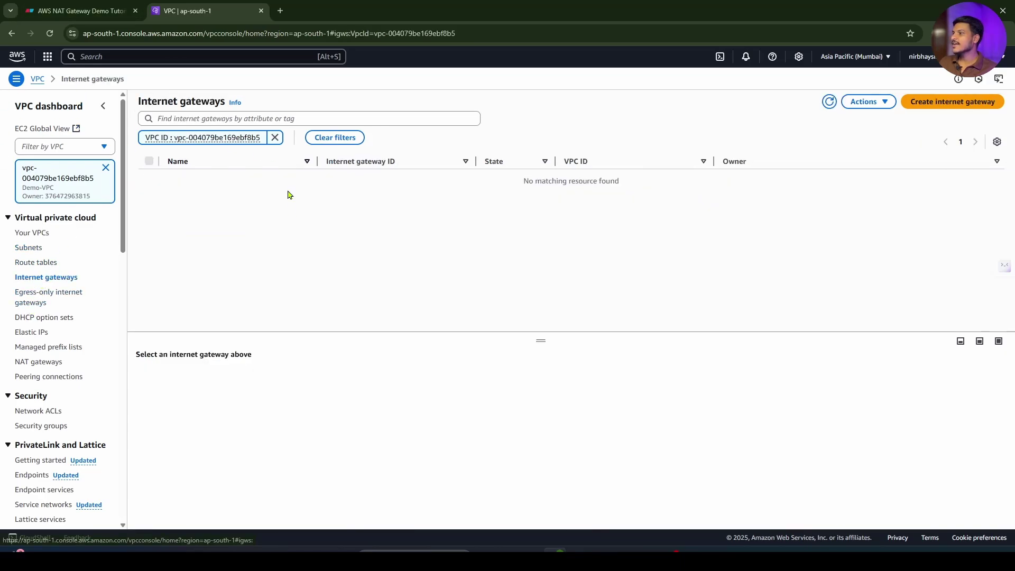
pyautogui.click(925, 110)
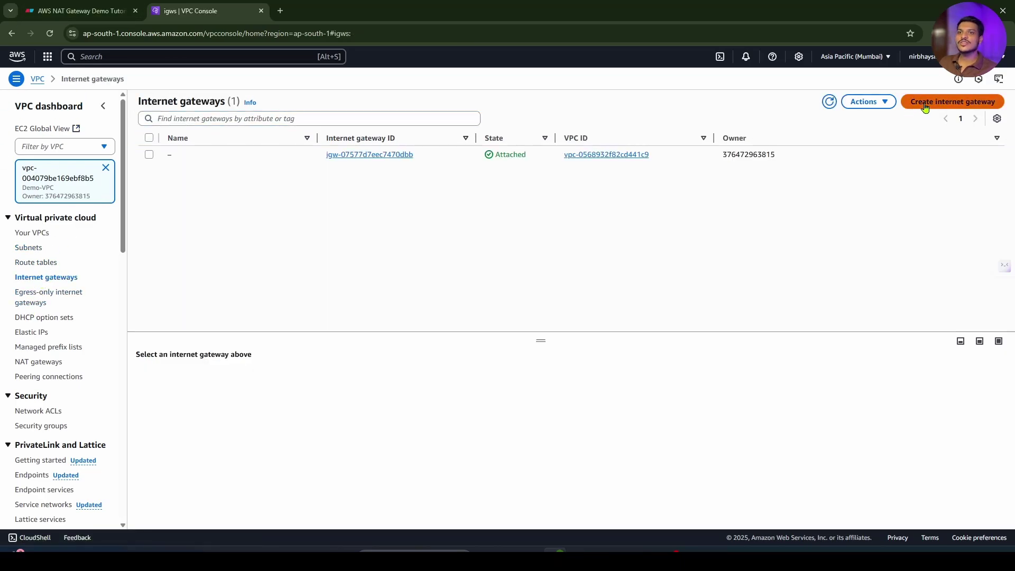
pyautogui.click(273, 185)
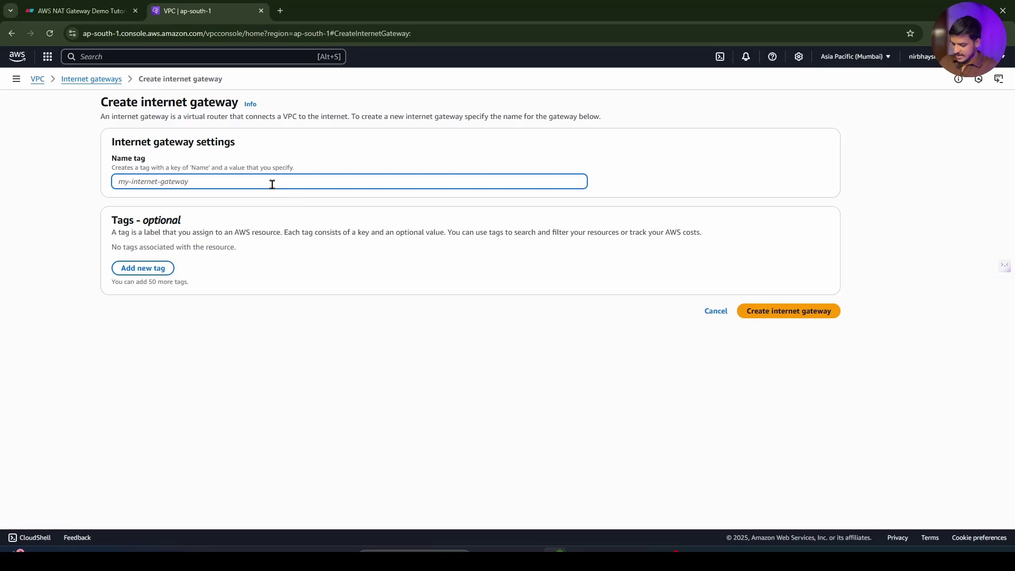
pyautogui.write('Demo-IGW')
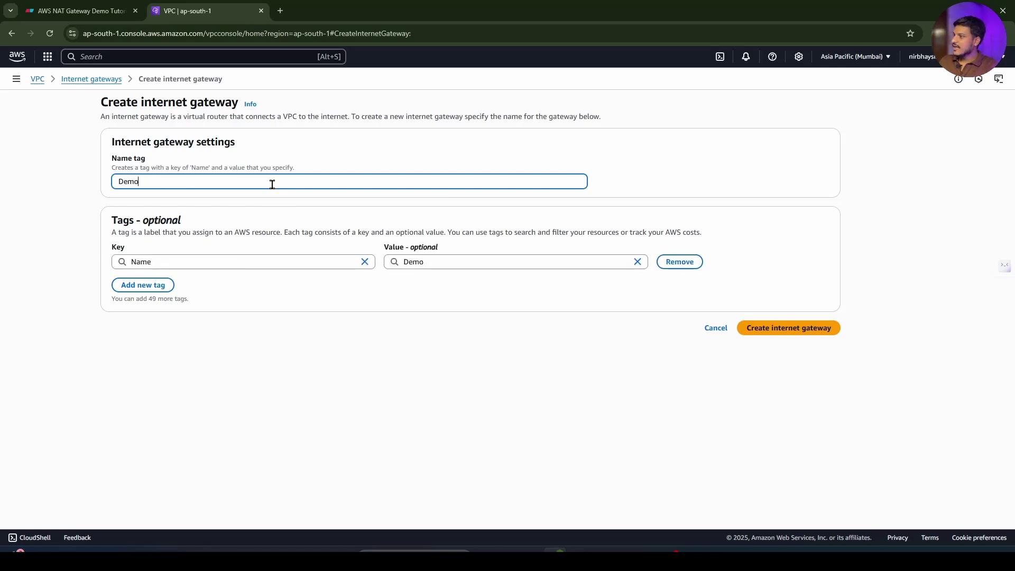
pyautogui.click(765, 328)
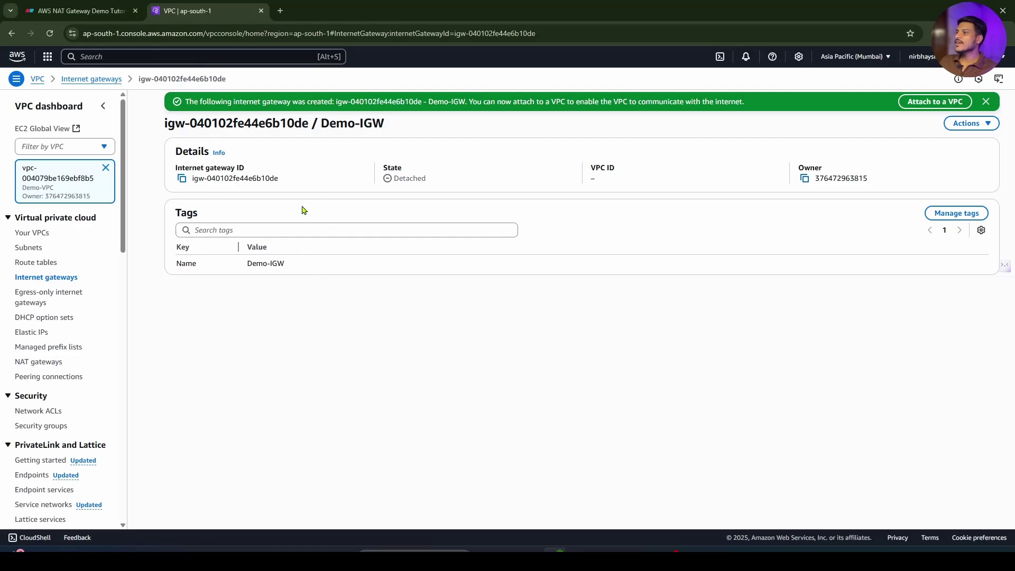
# List all internet gateways without the VPC filter, select Demo-IGW and glance at the Eraser diagram.
pyautogui.click(92, 79)
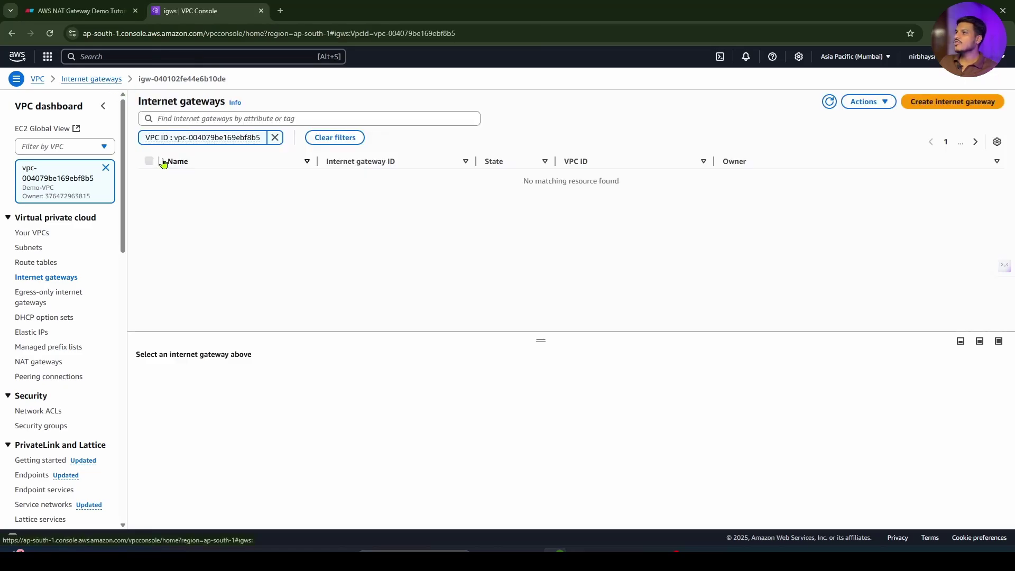
pyautogui.click(335, 137)
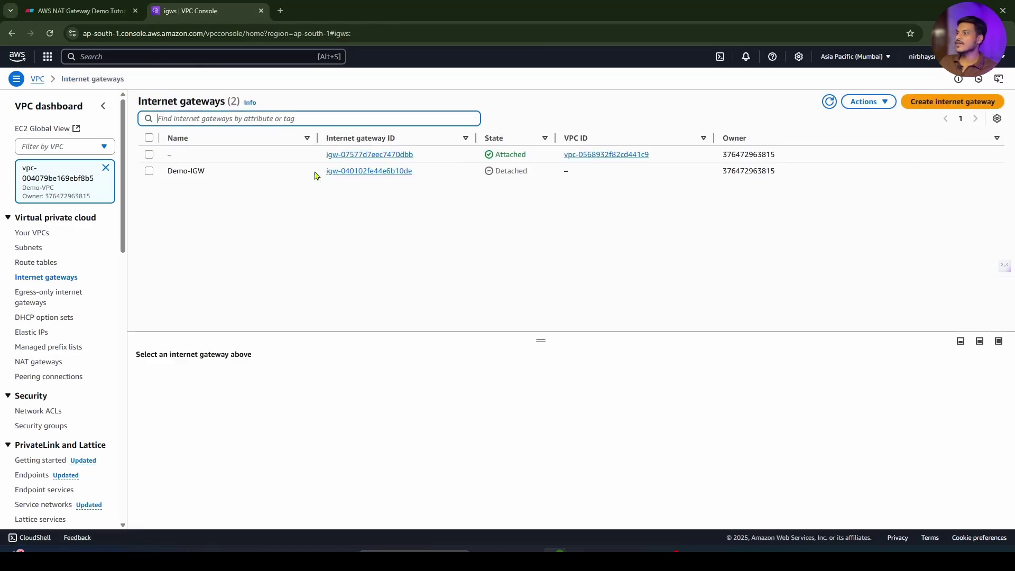
pyautogui.click(315, 171)
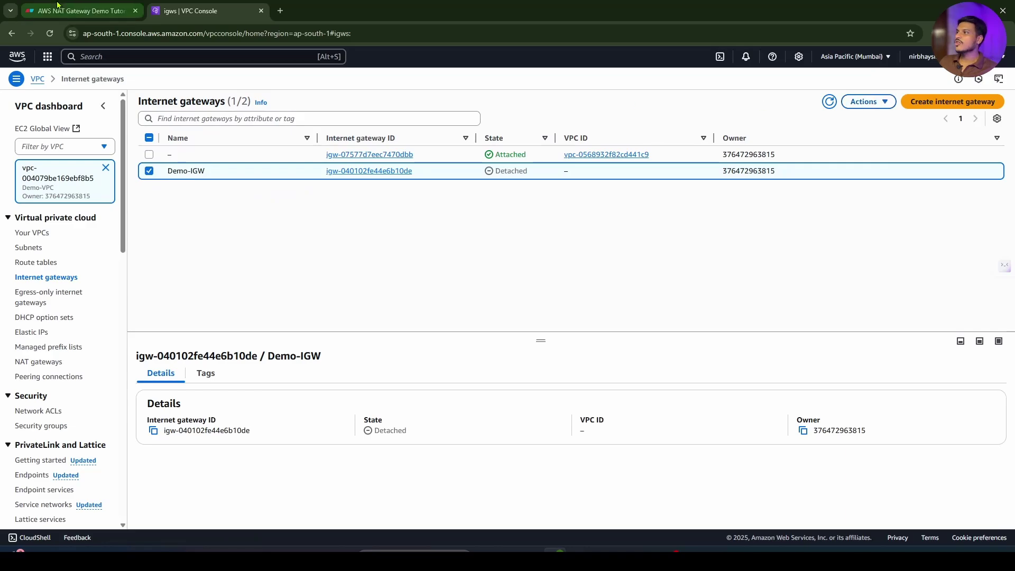
pyautogui.click(79, 11)
pyautogui.hotkey('ctrl', 'Tab')
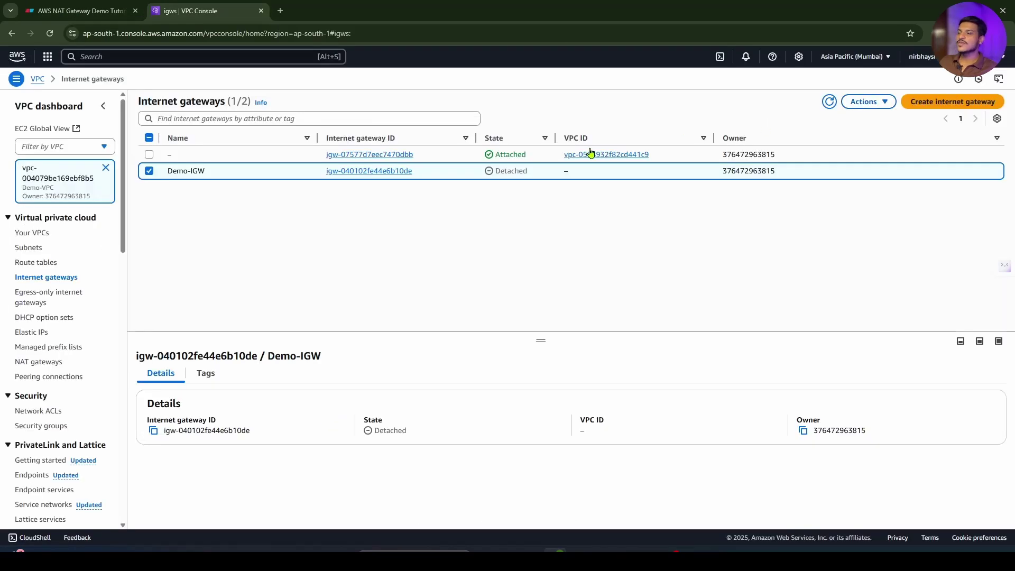
# Attach the Demo-IGW internet gateway to Demo-VPC and switch back to the Eraser diagram.
pyautogui.click(869, 104)
pyautogui.click(876, 136)
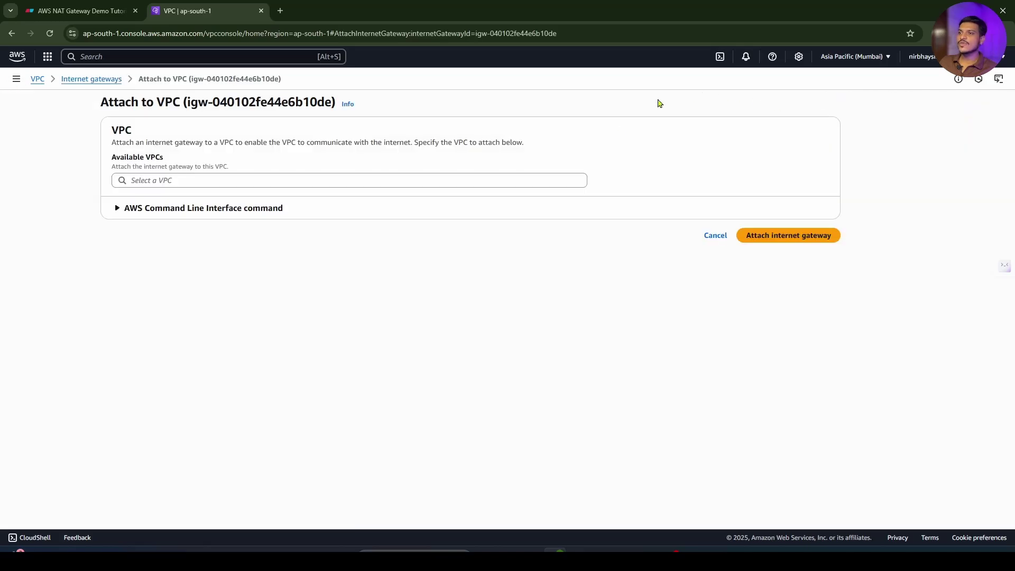
pyautogui.click(286, 181)
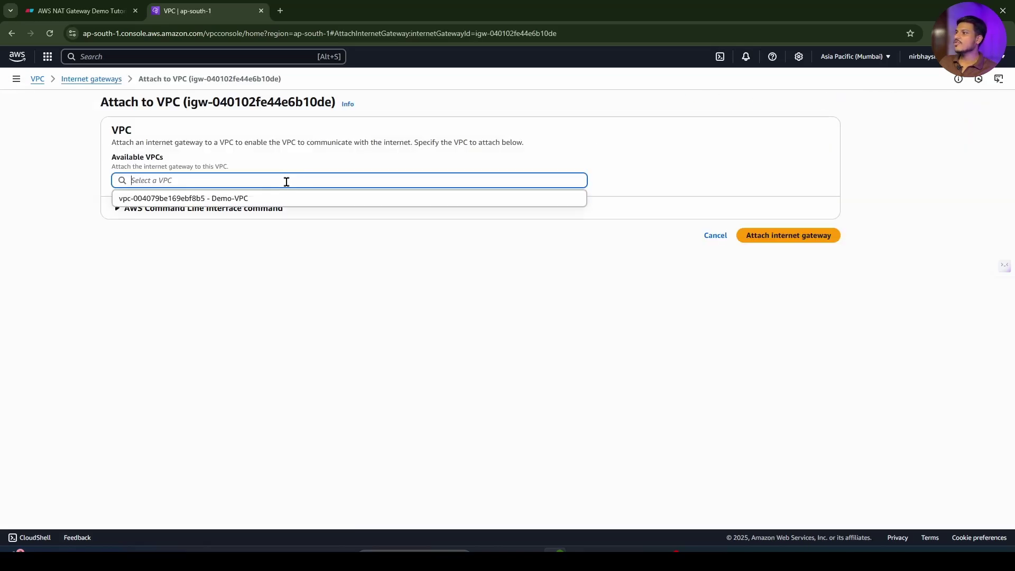
pyautogui.click(201, 199)
pyautogui.click(768, 238)
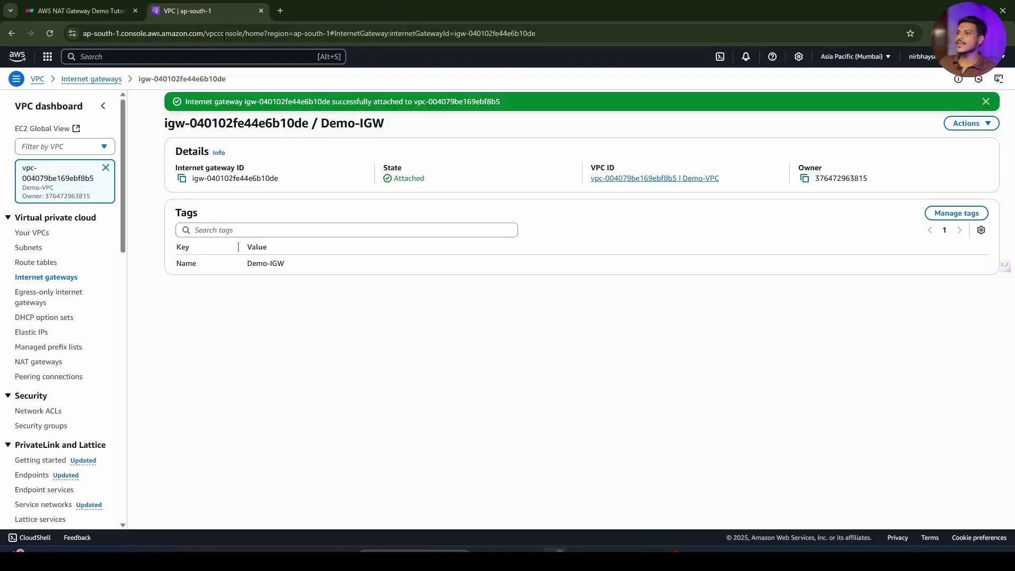
pyautogui.hotkey('ctrl', 'Tab')
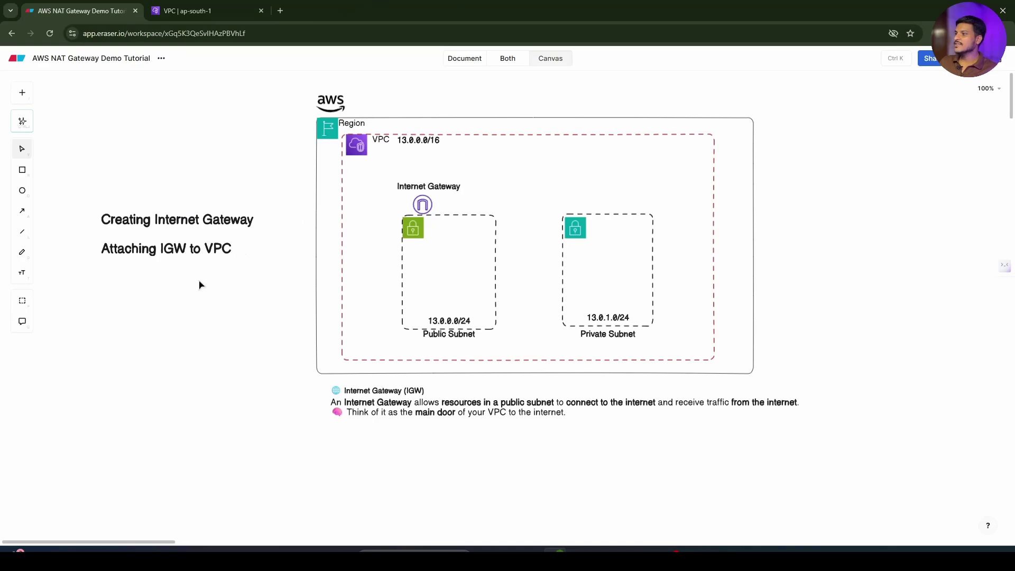
# Review the diagram's route table tasks, switch to the AWS console and list all route tables without the VPC filter.
pyautogui.scroll(-8, 501, 232)
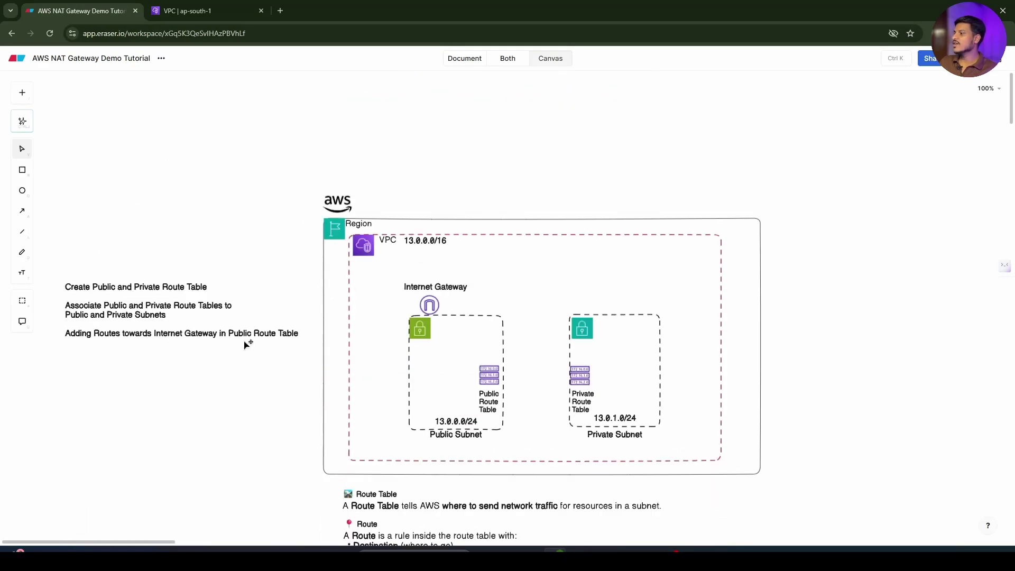
pyautogui.click(126, 292)
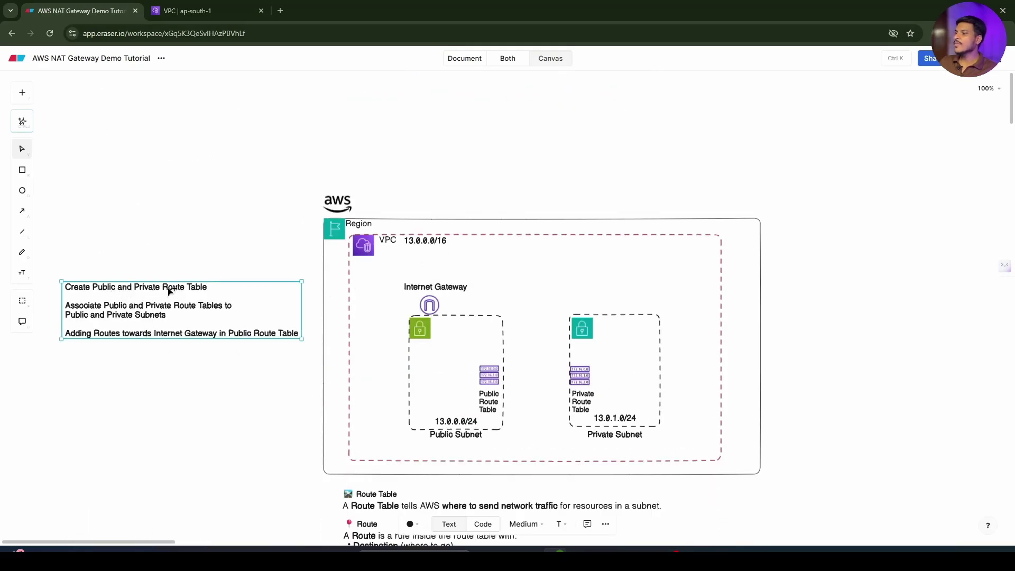
pyautogui.hotkey('ctrl', 'Tab')
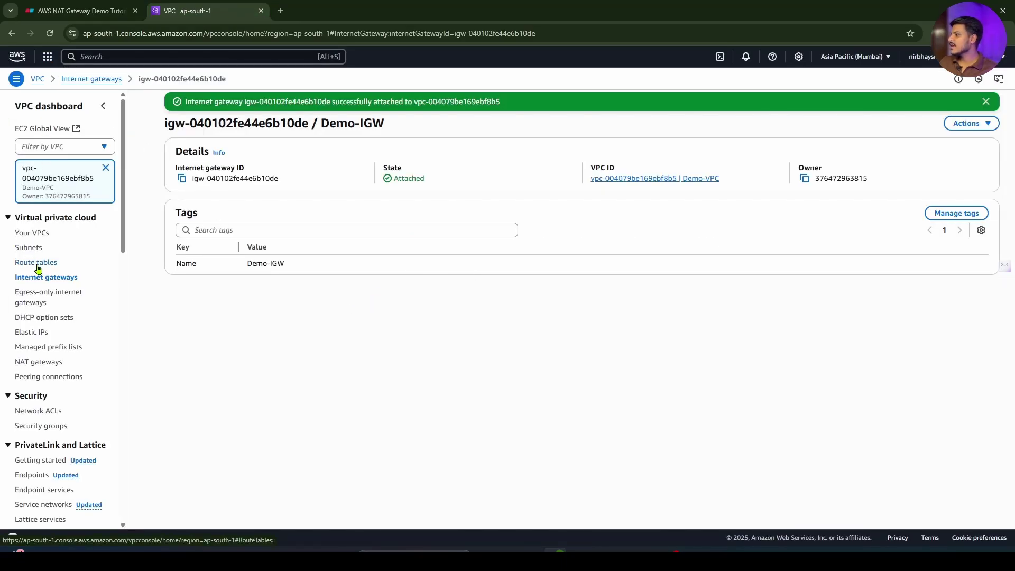
pyautogui.click(34, 263)
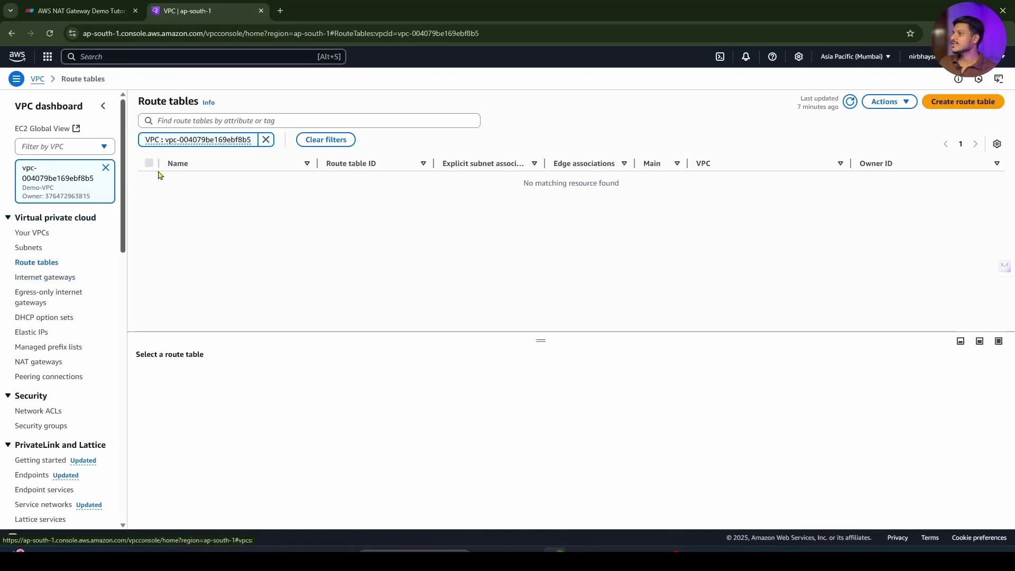
pyautogui.click(328, 138)
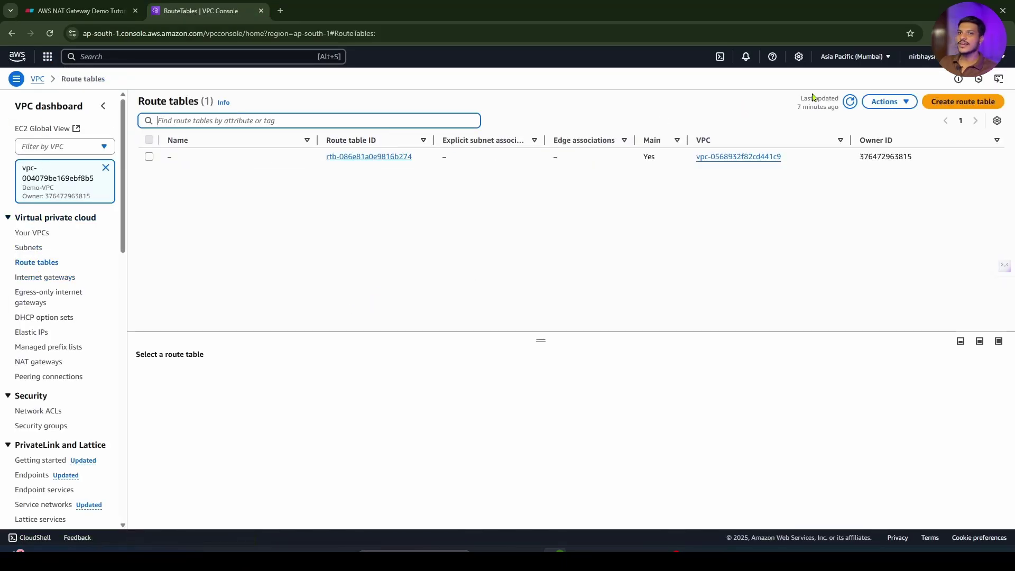
# Create a route table named Pub-RT in Demo-VPC.
pyautogui.click(944, 103)
pyautogui.click(320, 181)
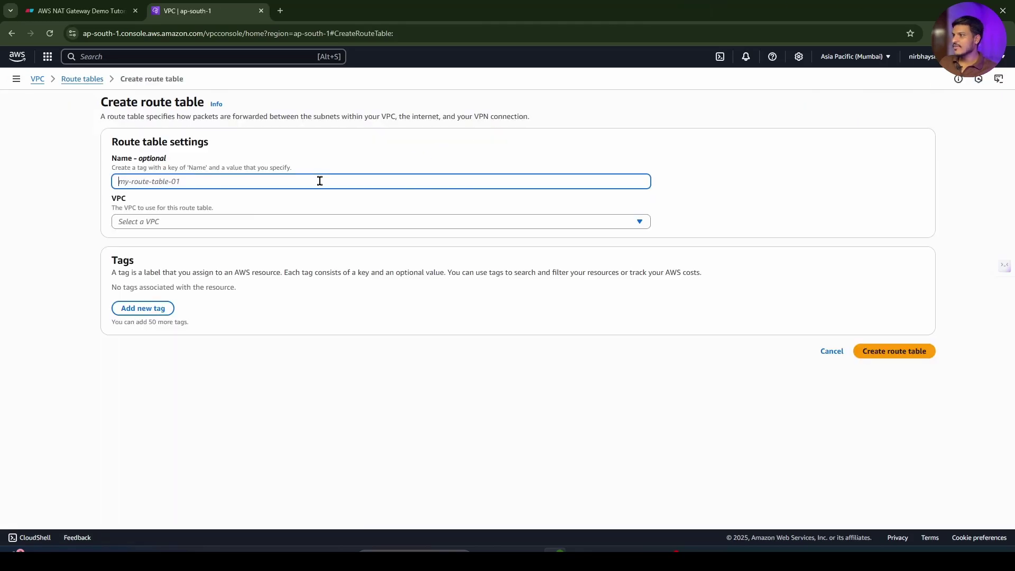
pyautogui.write('Pub-RT')
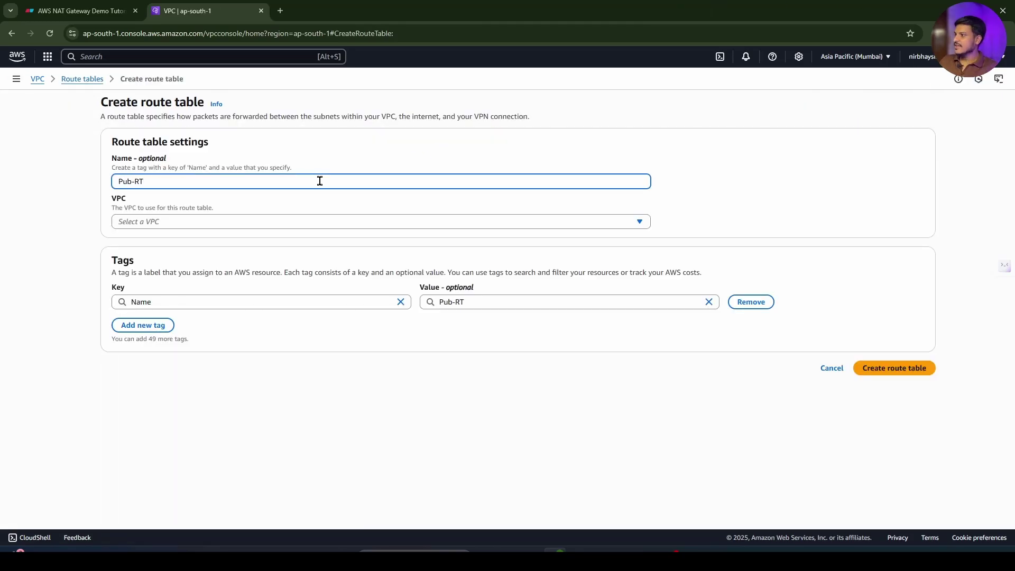
pyautogui.click(258, 221)
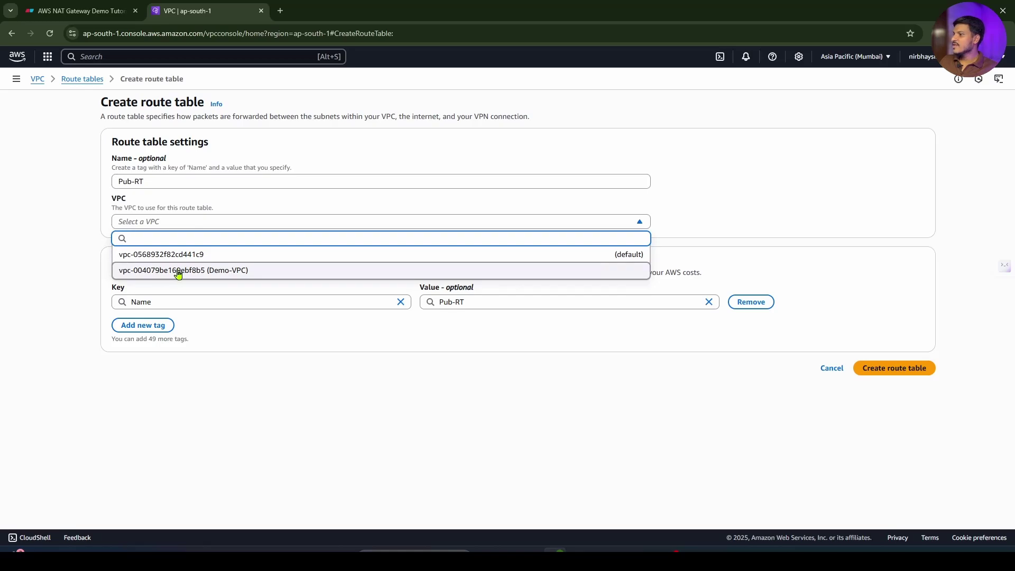
pyautogui.click(179, 271)
pyautogui.click(895, 367)
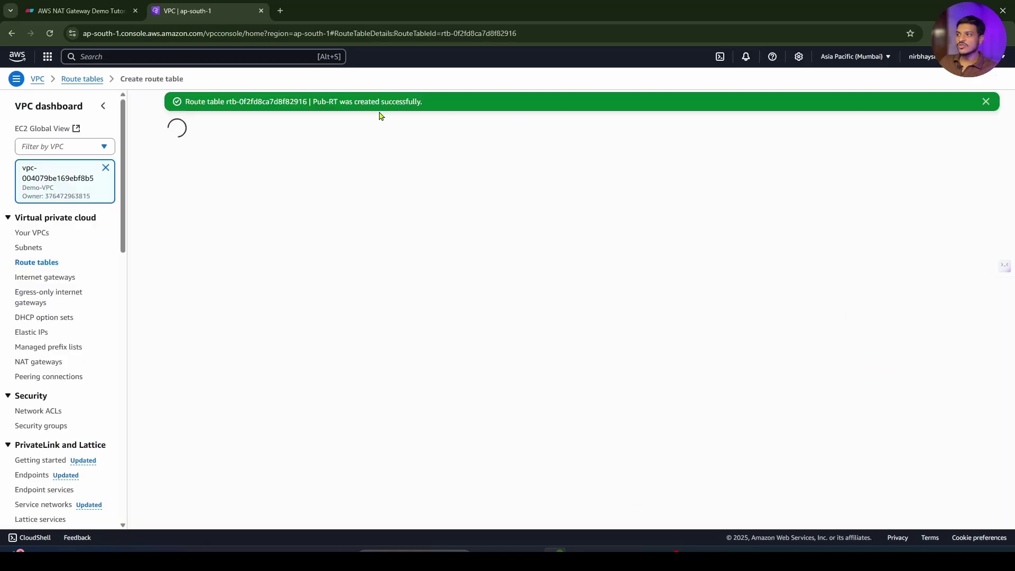
# Create a second route table named Priv-RT in Demo-VPC.
pyautogui.click(75, 82)
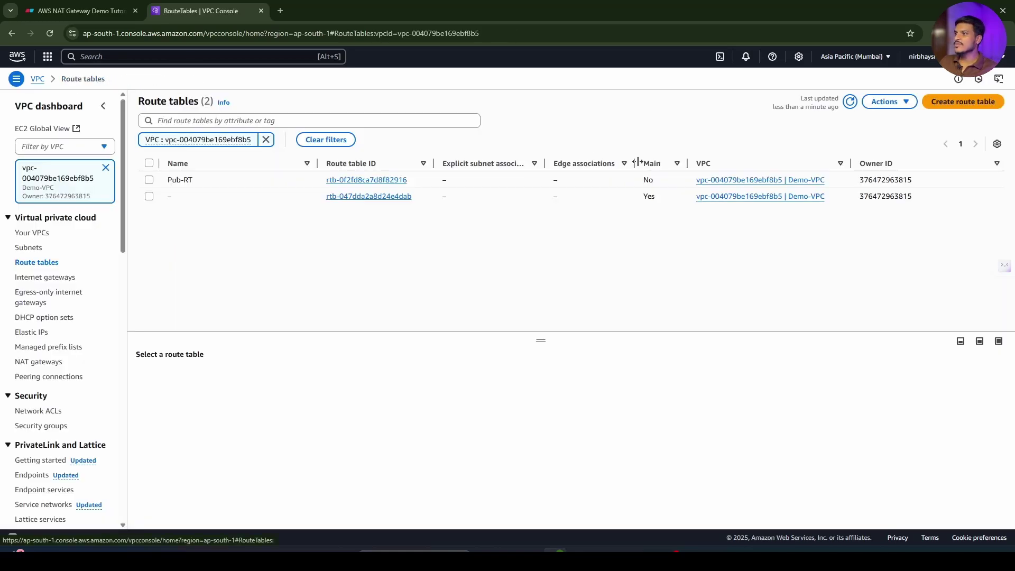
pyautogui.click(945, 106)
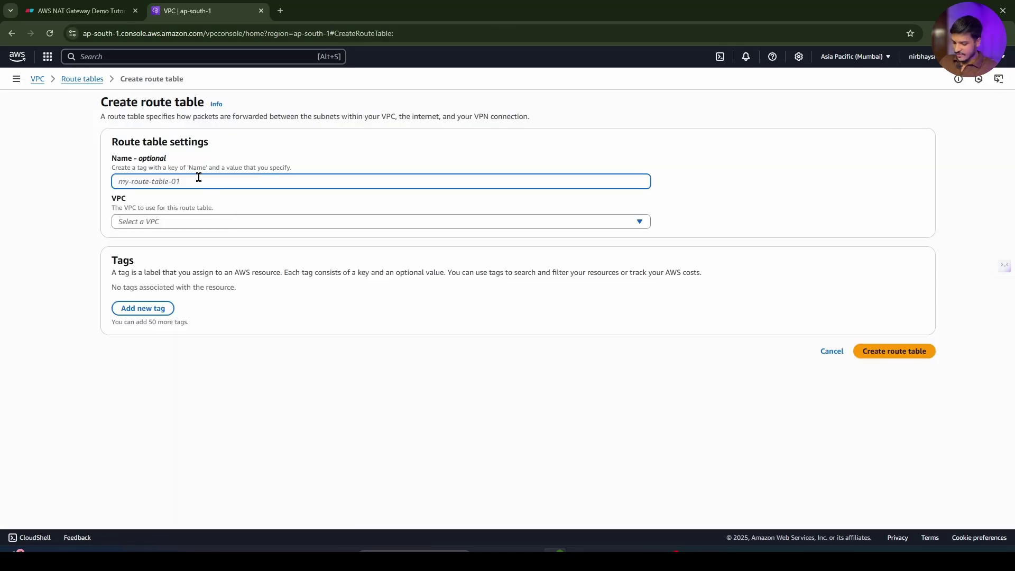
pyautogui.write('Priv-')
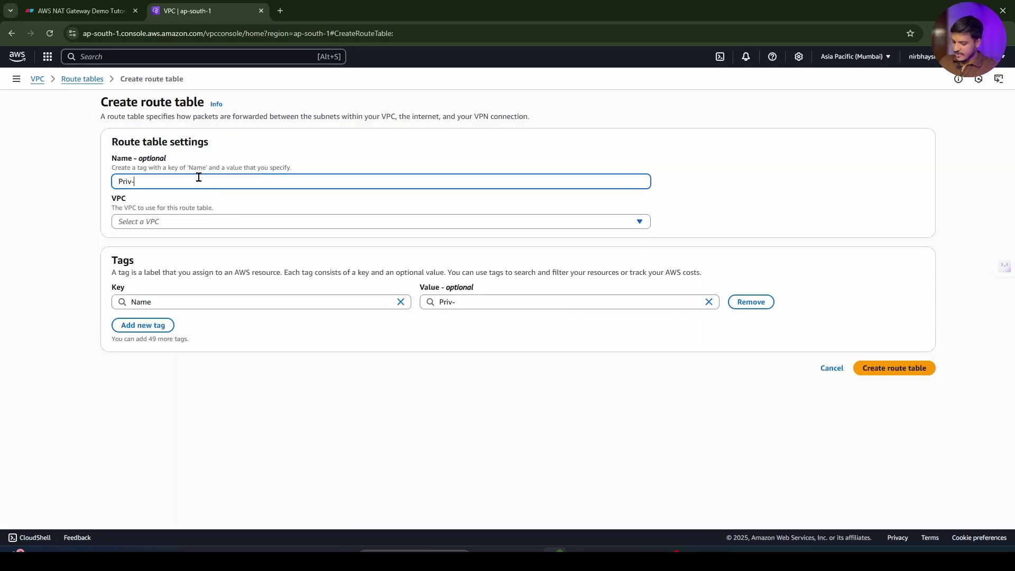
pyautogui.write('RT')
pyautogui.click(216, 221)
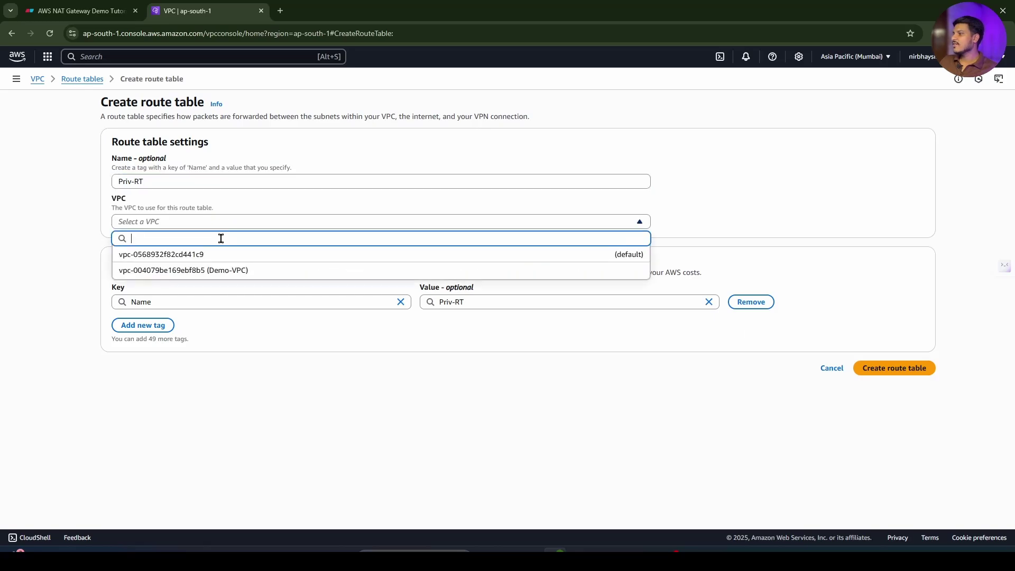
pyautogui.click(198, 270)
pyautogui.click(876, 377)
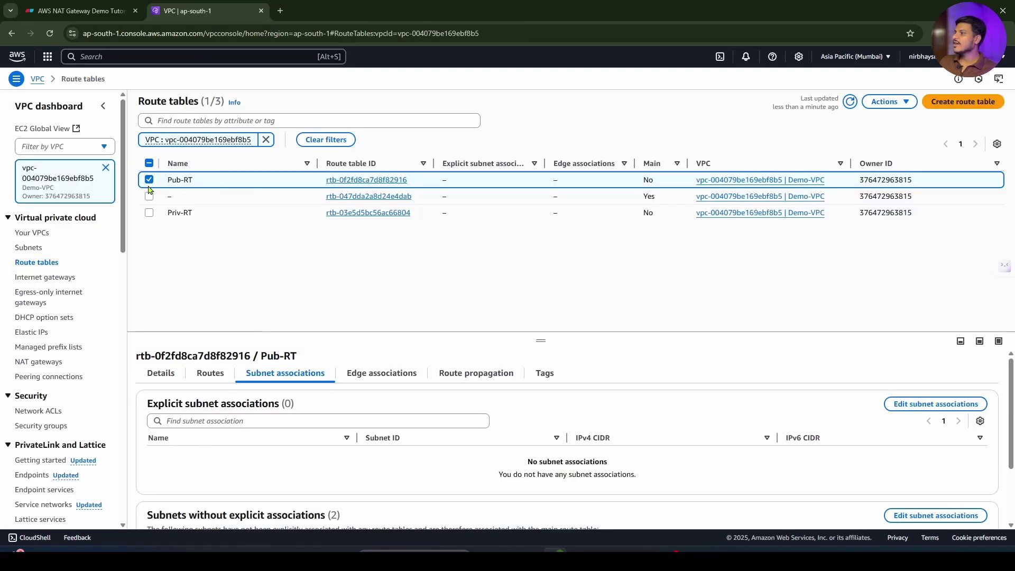
# Select the Pub-RT and Priv-RT route tables and check the subnet association task in the Eraser diagram before returning to the AWS console.
pyautogui.click(149, 181)
pyautogui.click(149, 180)
pyautogui.click(149, 212)
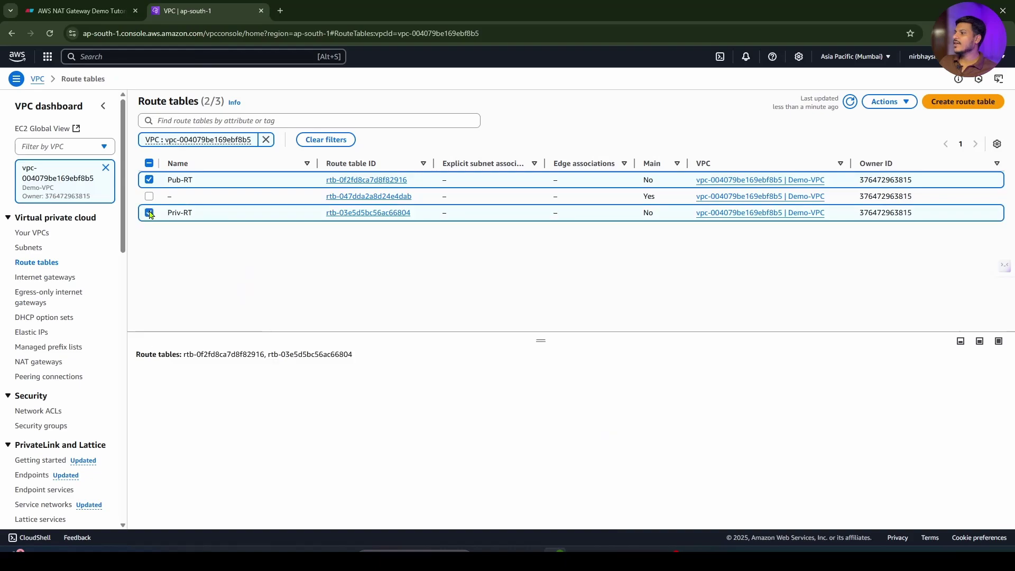
pyautogui.click(79, 11)
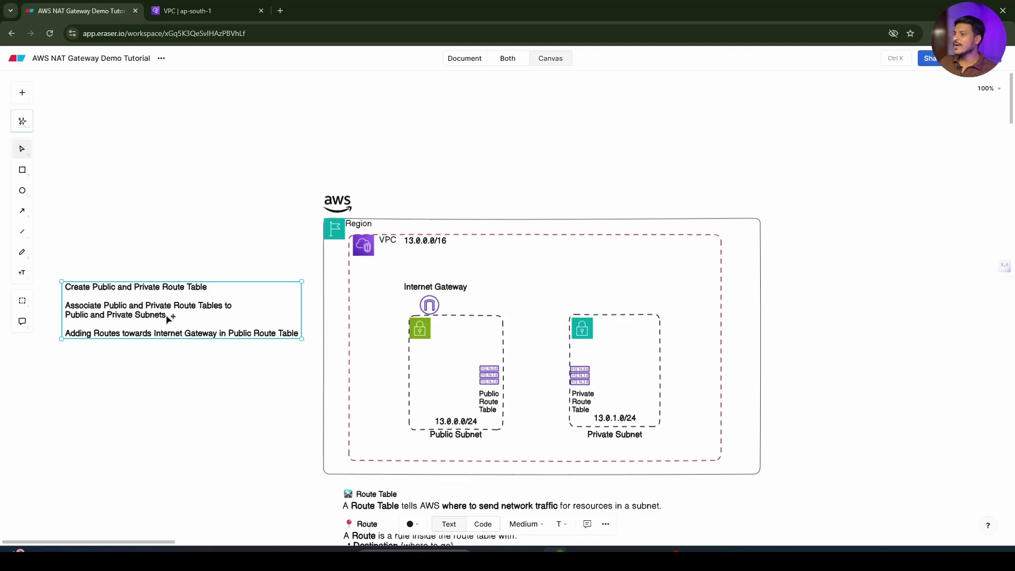
pyautogui.click(182, 12)
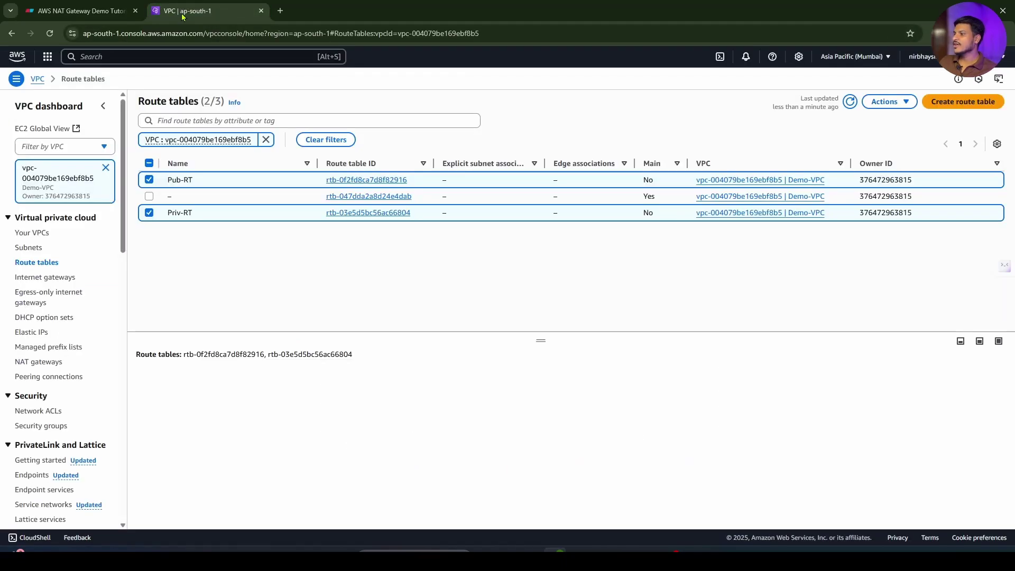
# Associate Public-Subnet with the Pub-RT route table and check its explicit subnet associations.
pyautogui.click(149, 213)
pyautogui.click(149, 180)
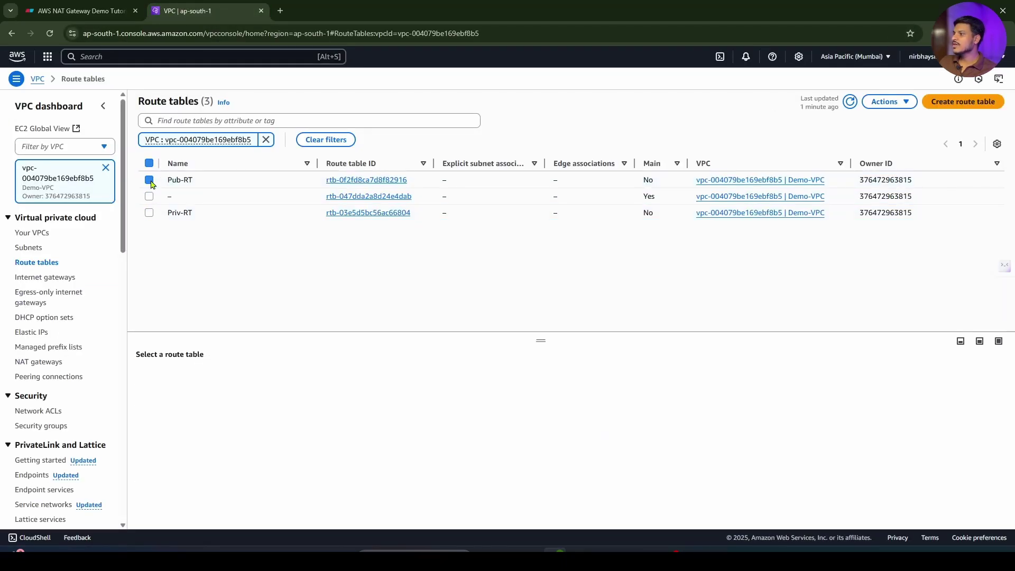
pyautogui.click(149, 180)
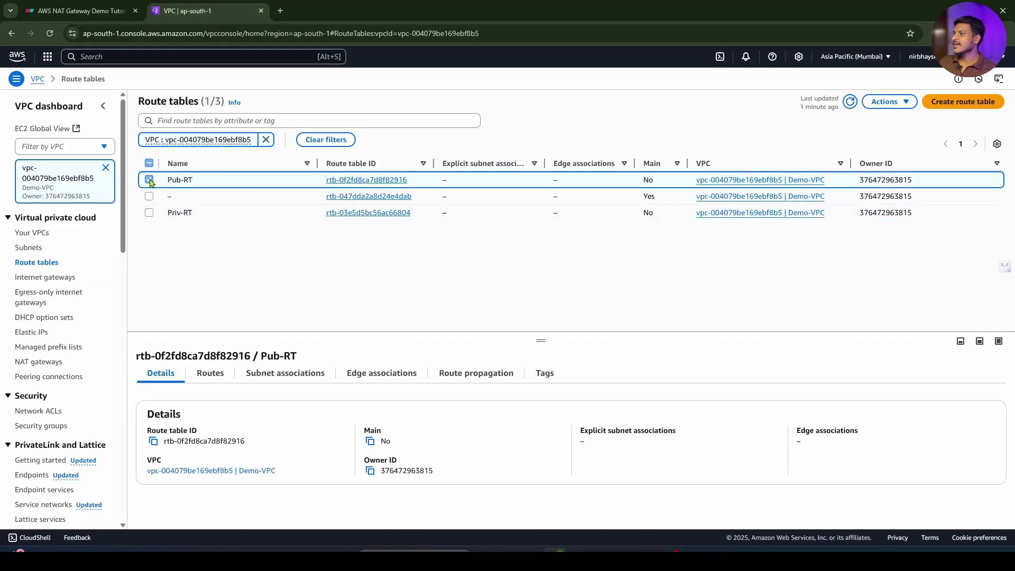
pyautogui.click(280, 374)
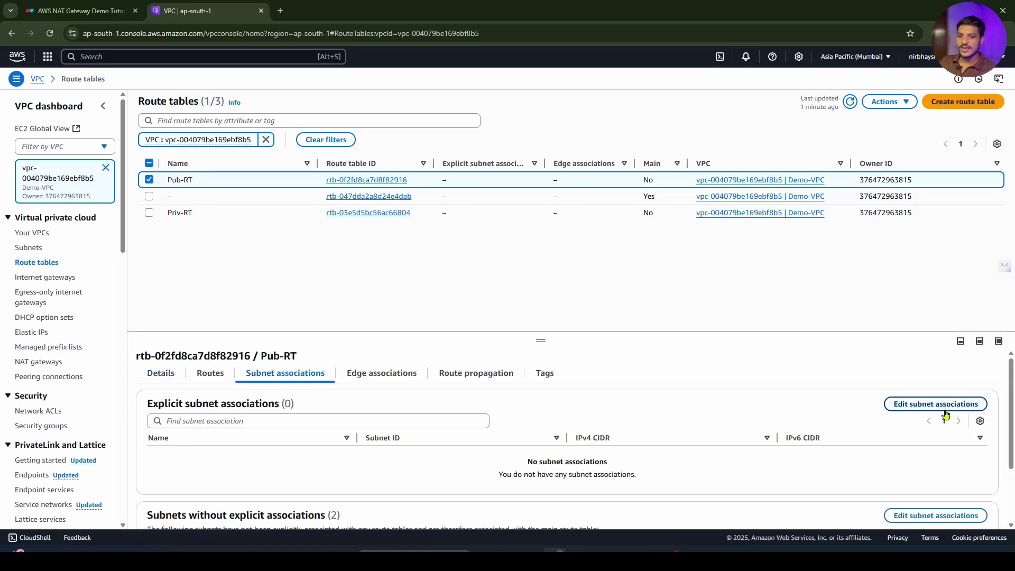
pyautogui.click(922, 404)
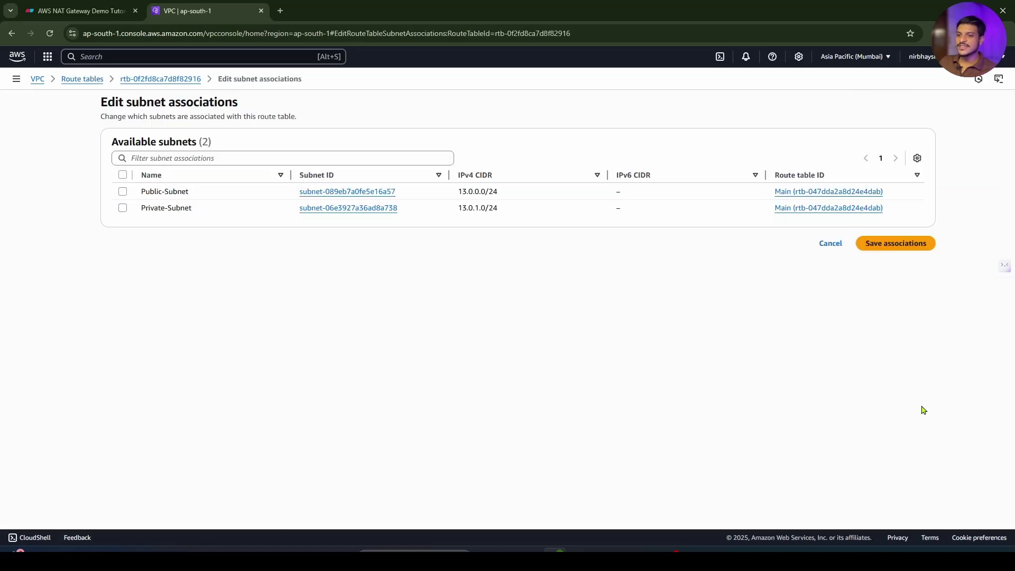
pyautogui.click(122, 192)
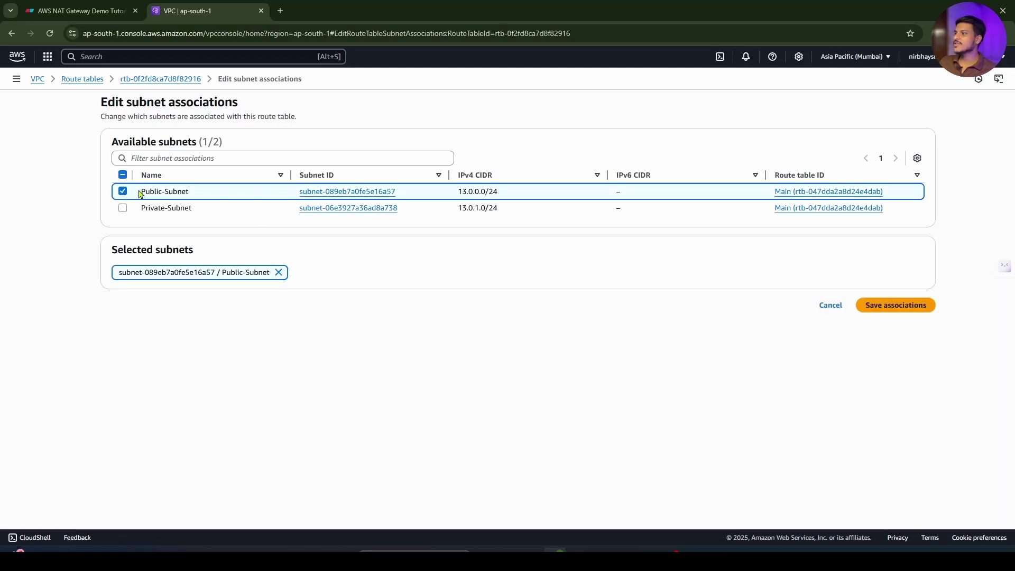
pyautogui.click(879, 300)
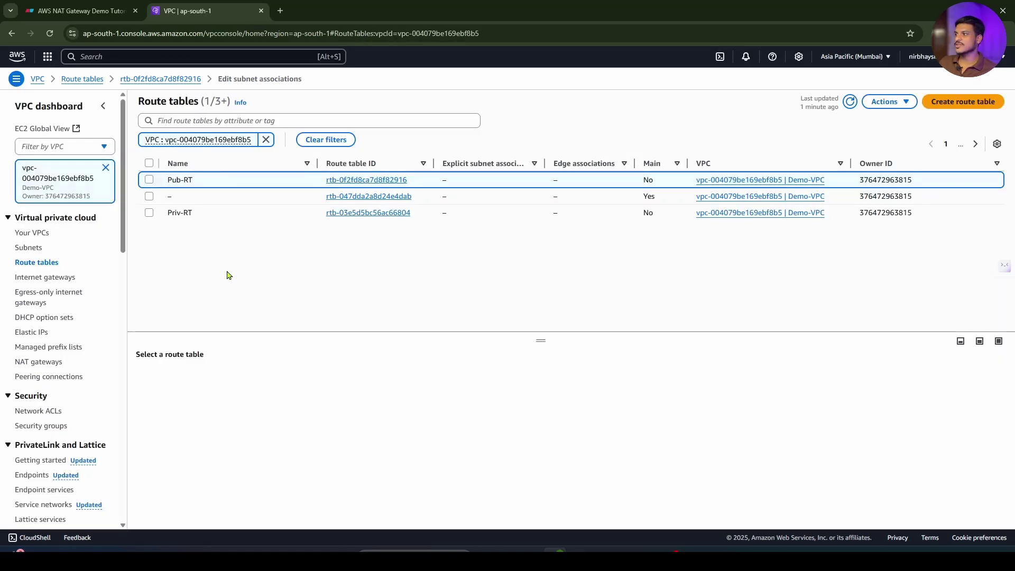
pyautogui.click(269, 392)
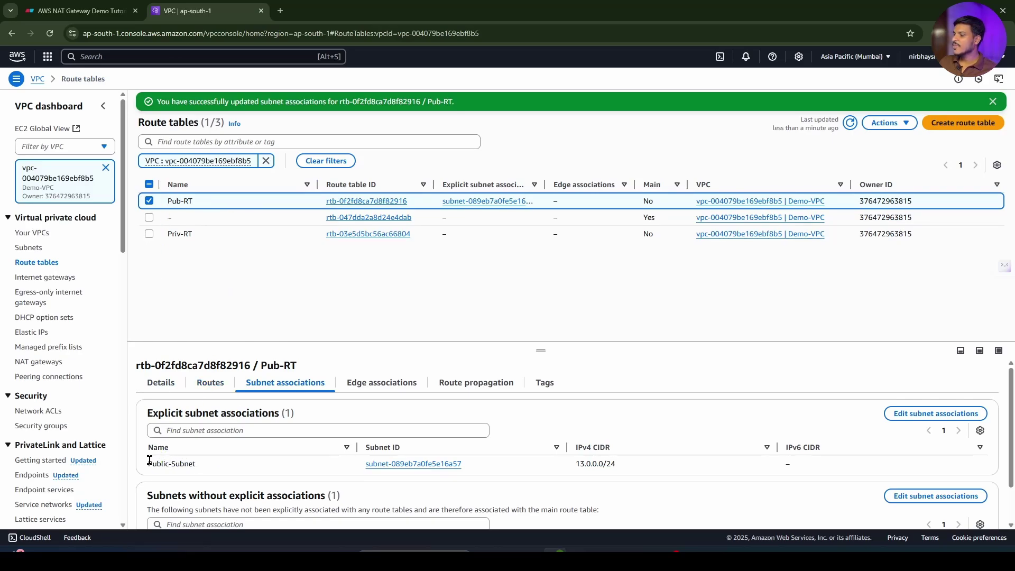
pyautogui.moveTo(149, 460); pyautogui.dragTo(239, 463)
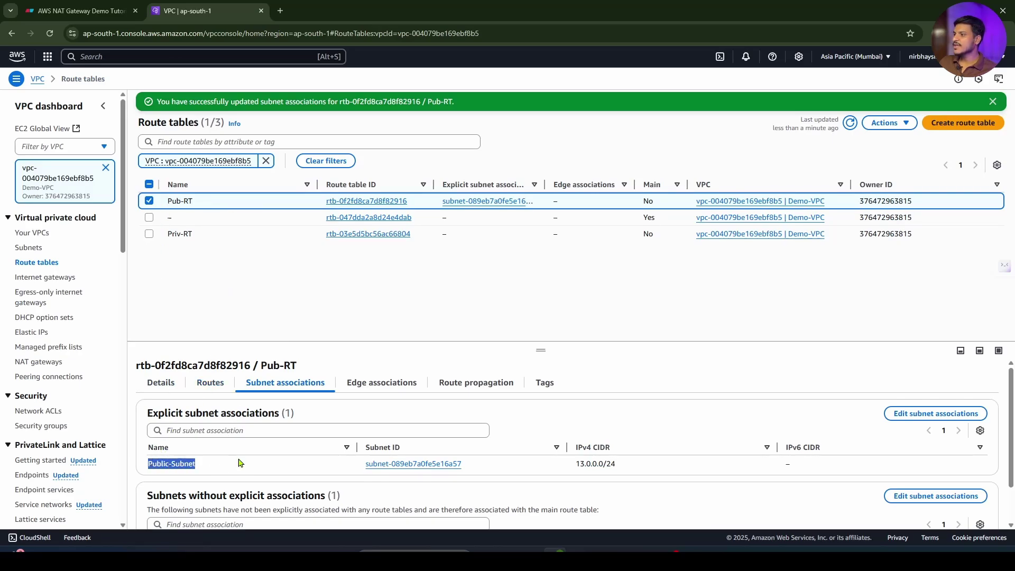
# Associate Private-Subnet with the Priv-RT route table and check its explicit subnet associations.
pyautogui.click(148, 201)
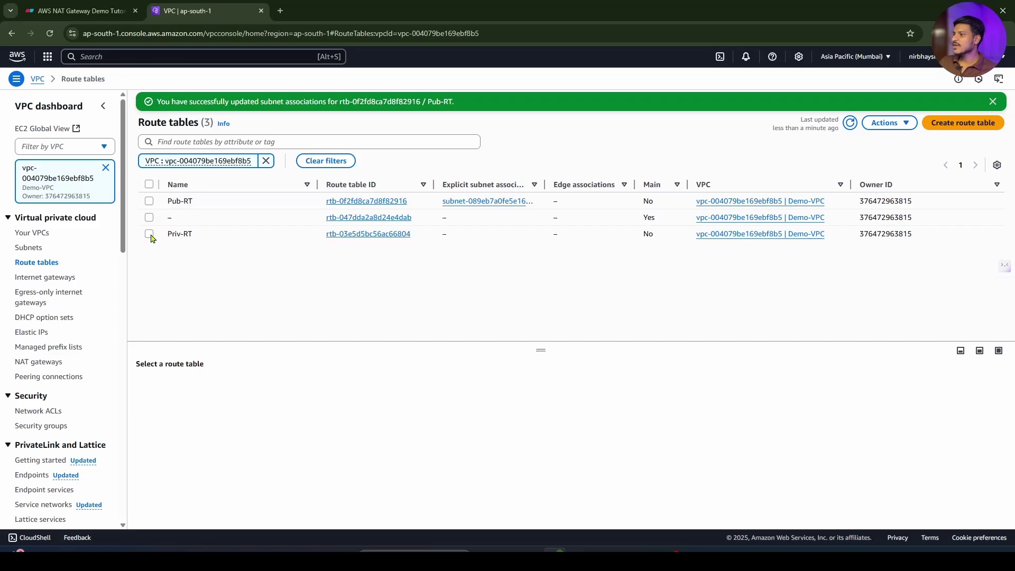
pyautogui.click(150, 235)
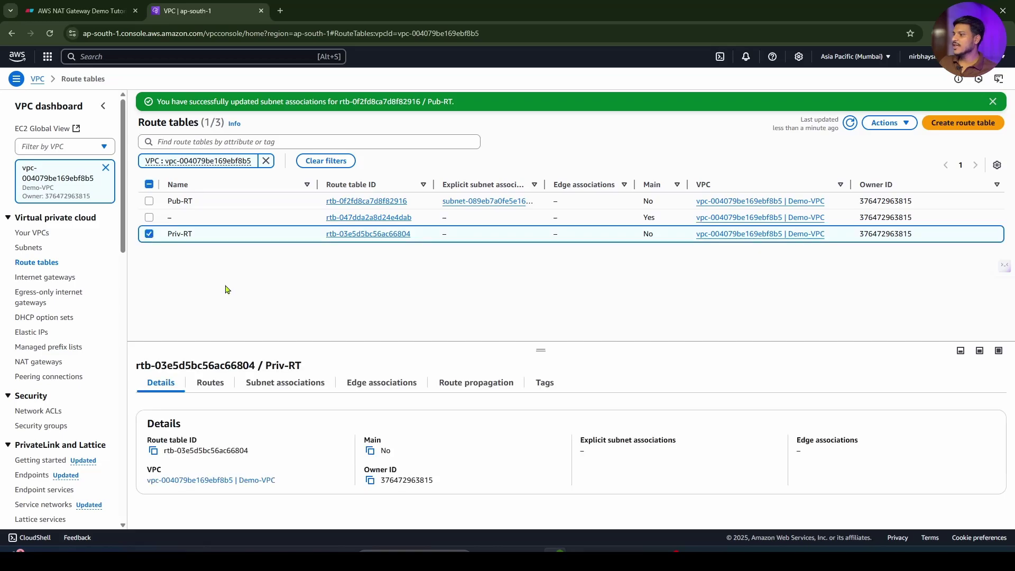
pyautogui.click(287, 384)
pyautogui.click(952, 413)
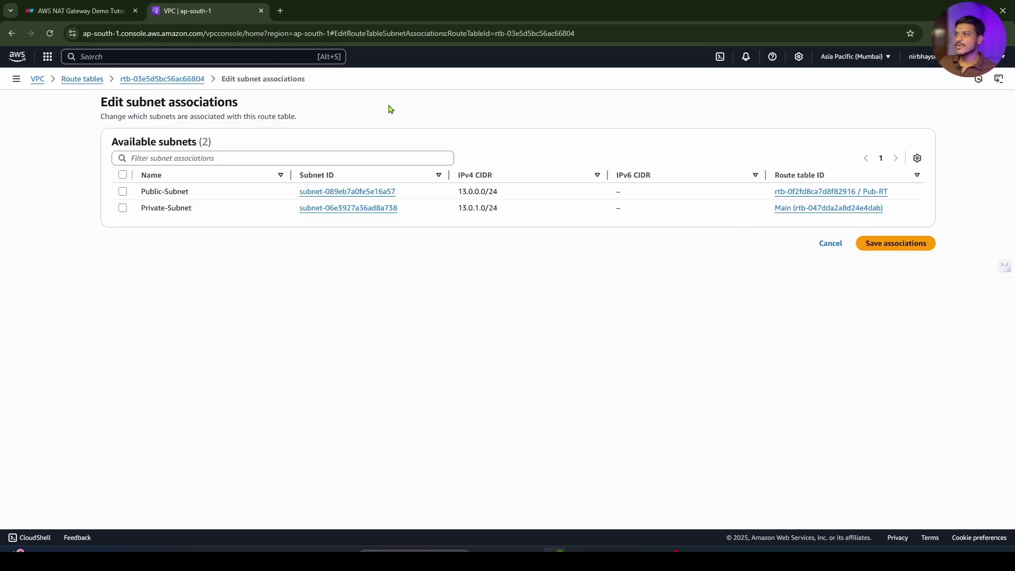
pyautogui.click(122, 208)
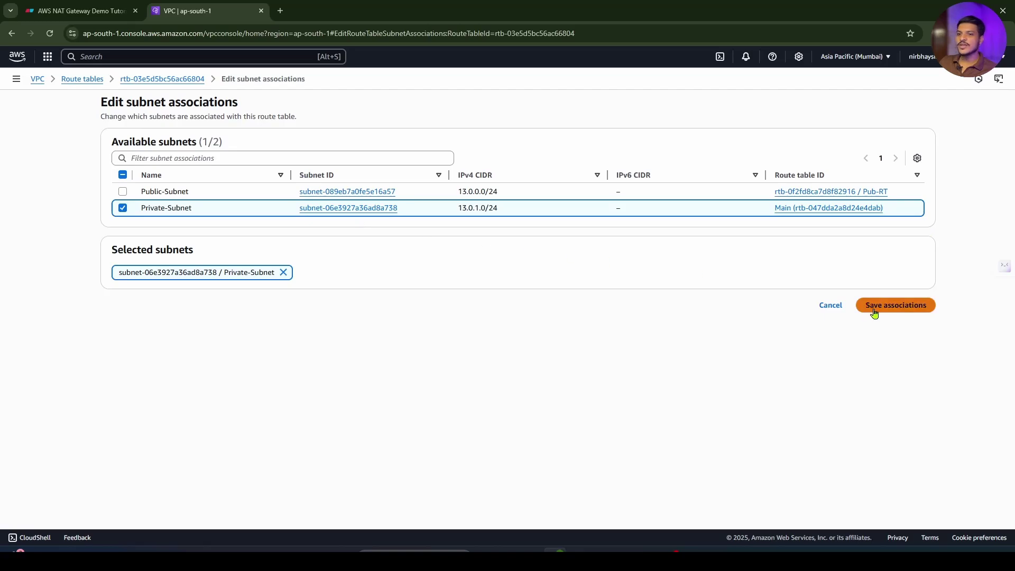
pyautogui.click(899, 304)
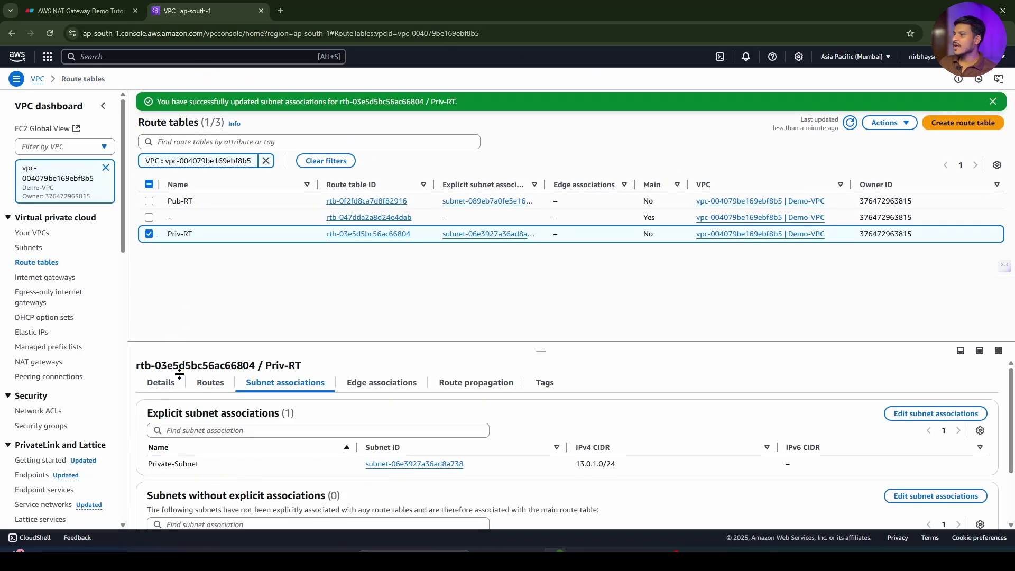
pyautogui.moveTo(150, 462); pyautogui.dragTo(202, 473)
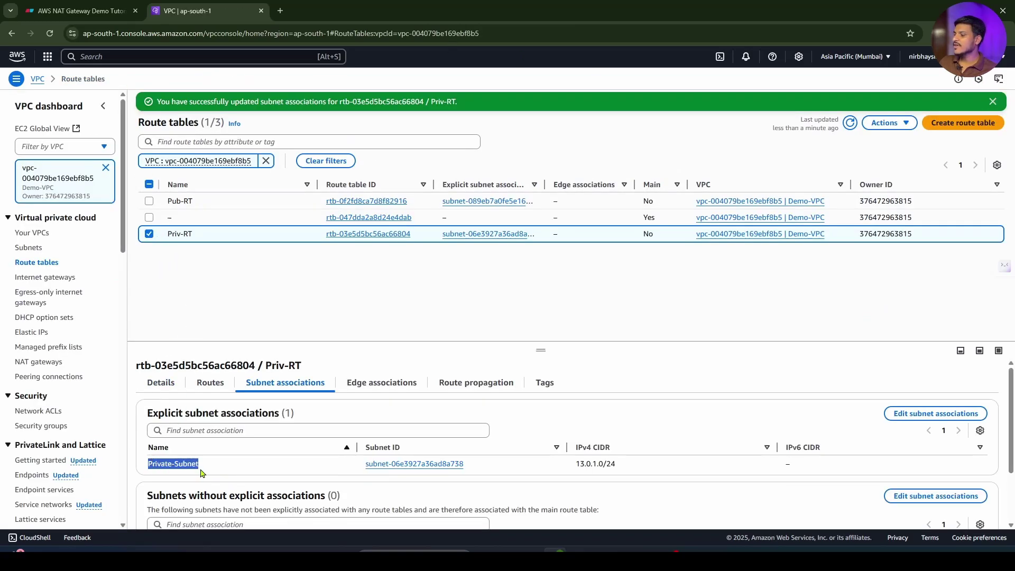
pyautogui.click(256, 463)
# Switch to the Eraser diagram and examine the task of adding internet gateway routes, the public route table and the public subnet.
pyautogui.click(84, 10)
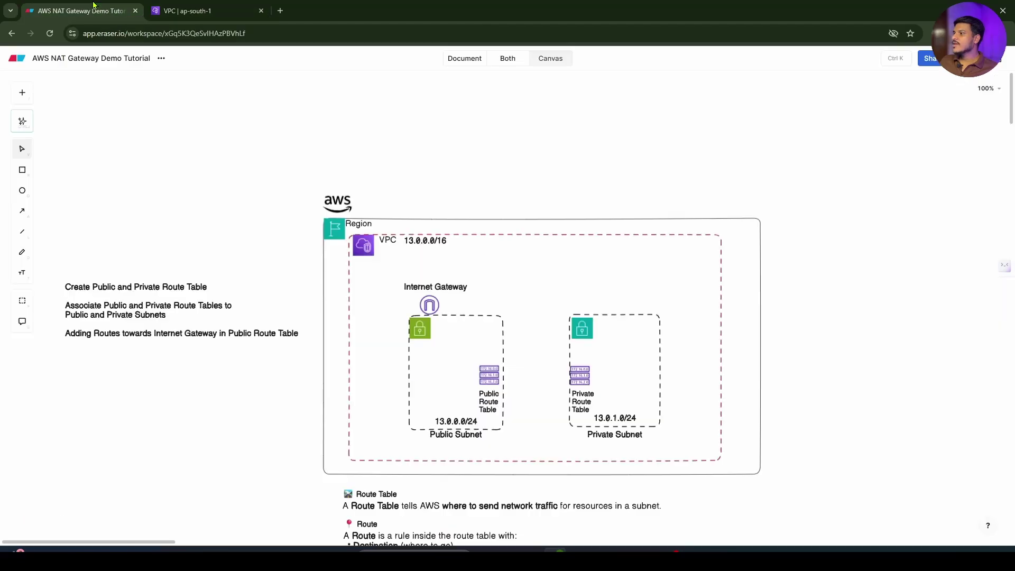
pyautogui.click(96, 336)
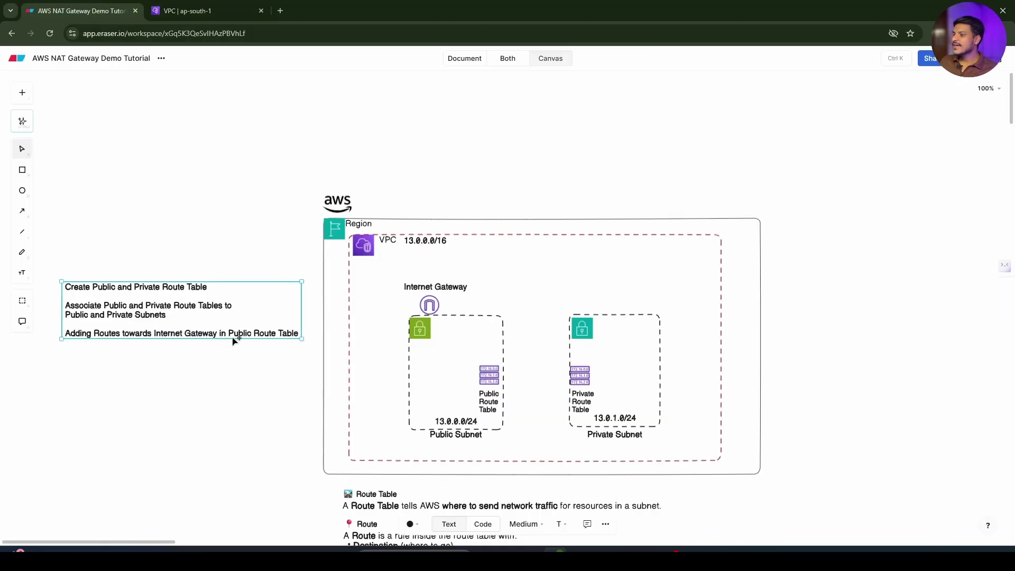
pyautogui.click(488, 403)
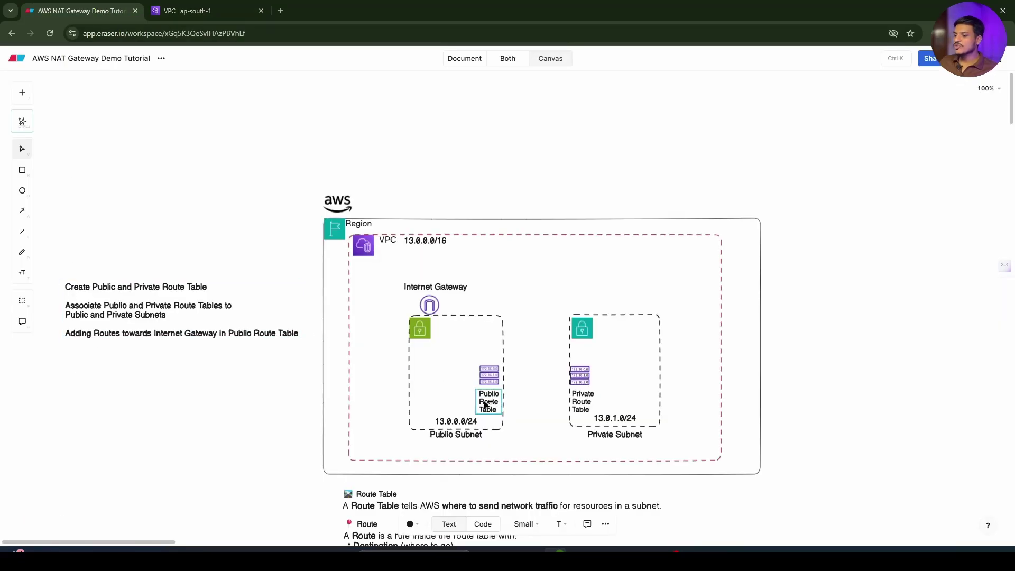
pyautogui.click(437, 376)
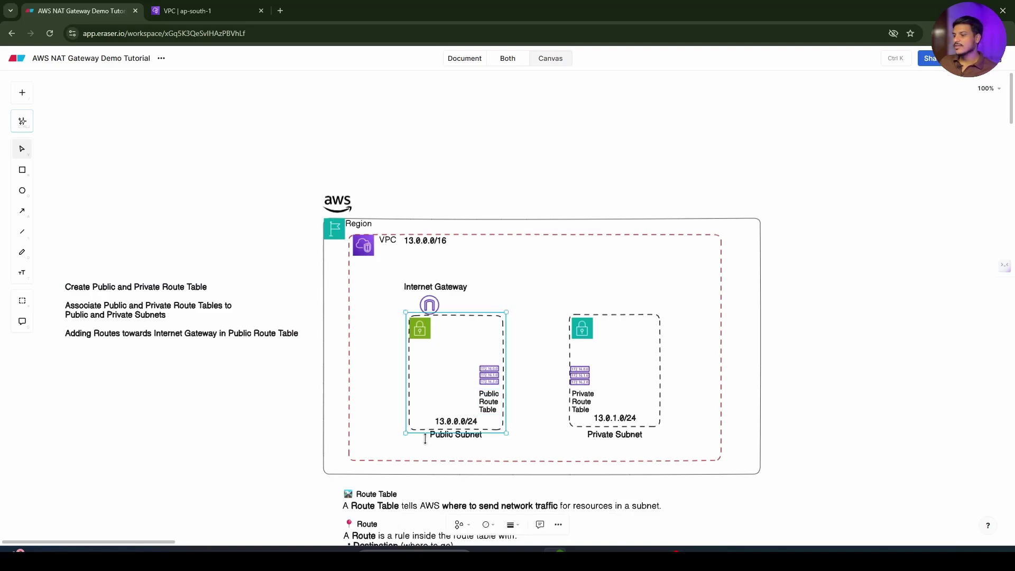
# Switch to the AWS console, open the Pub-RT routes for editing and check the local route's destination.
pyautogui.click(204, 6)
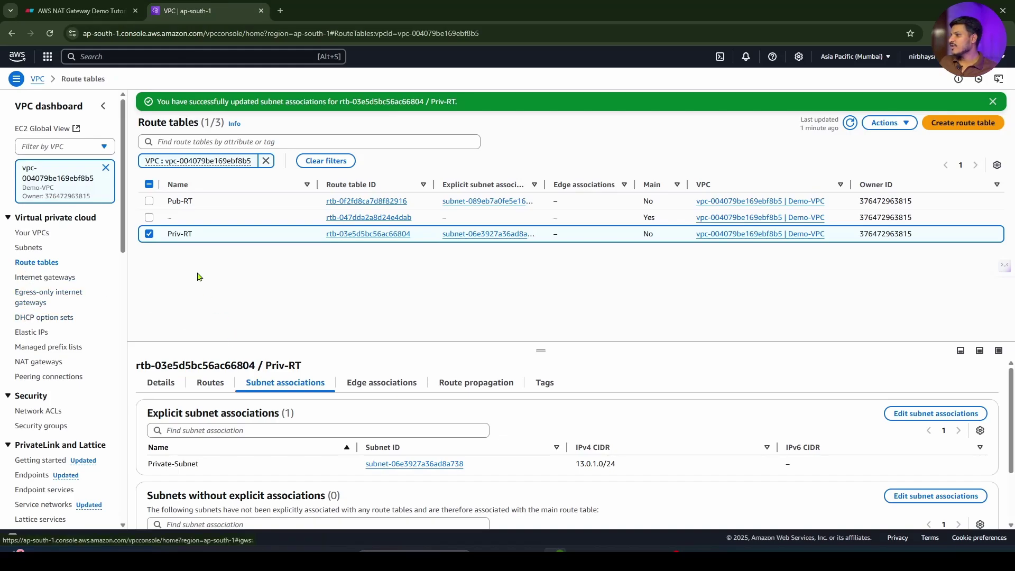
pyautogui.click(149, 234)
pyautogui.click(149, 202)
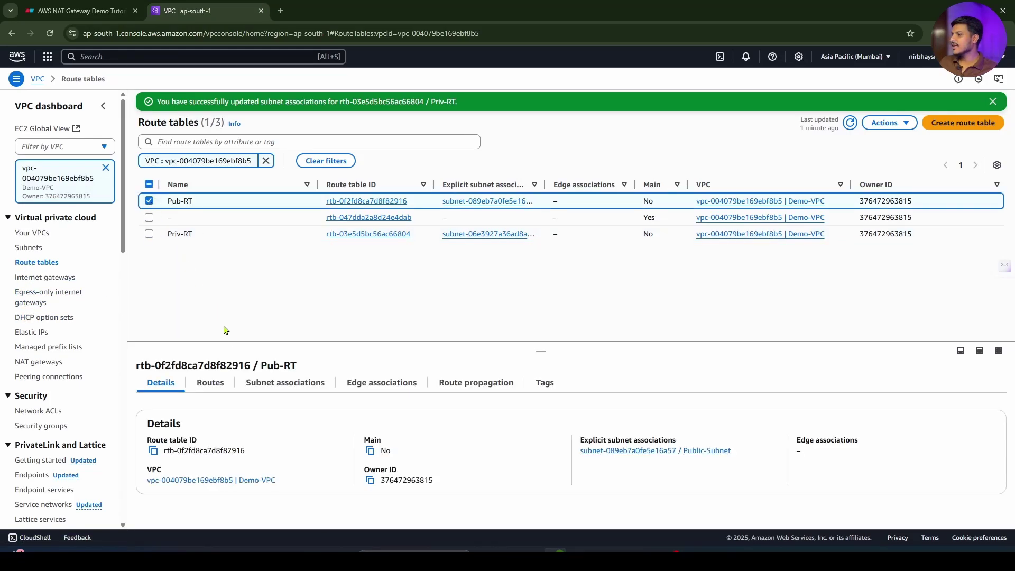
pyautogui.click(210, 387)
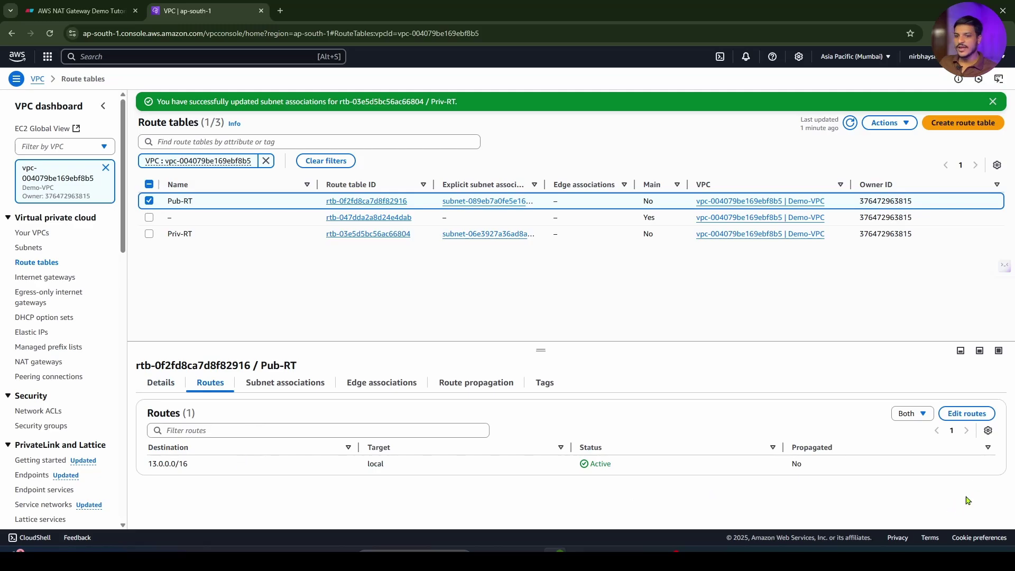
pyautogui.click(960, 416)
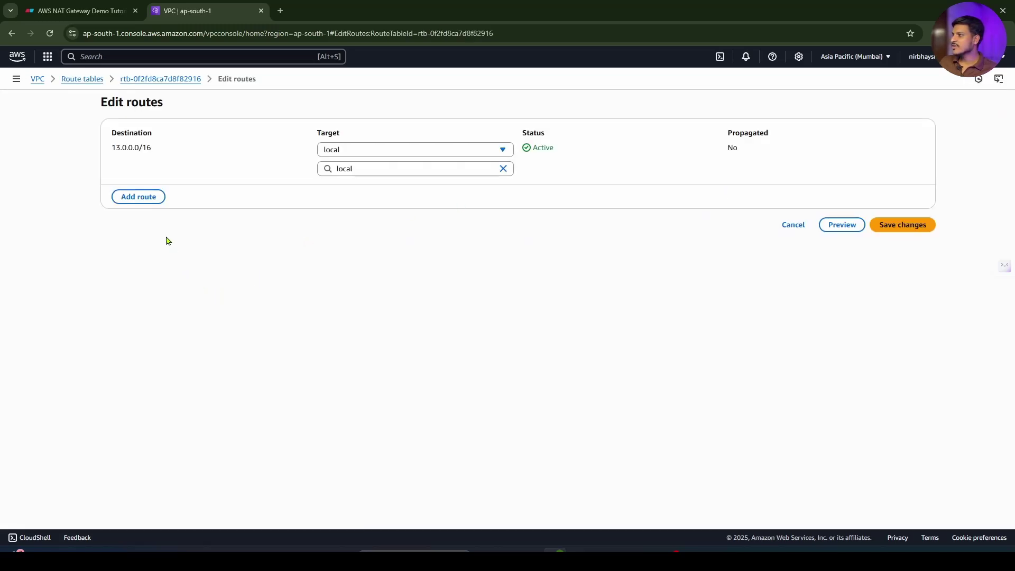
pyautogui.moveTo(157, 155); pyautogui.dragTo(108, 151)
pyautogui.click(211, 164)
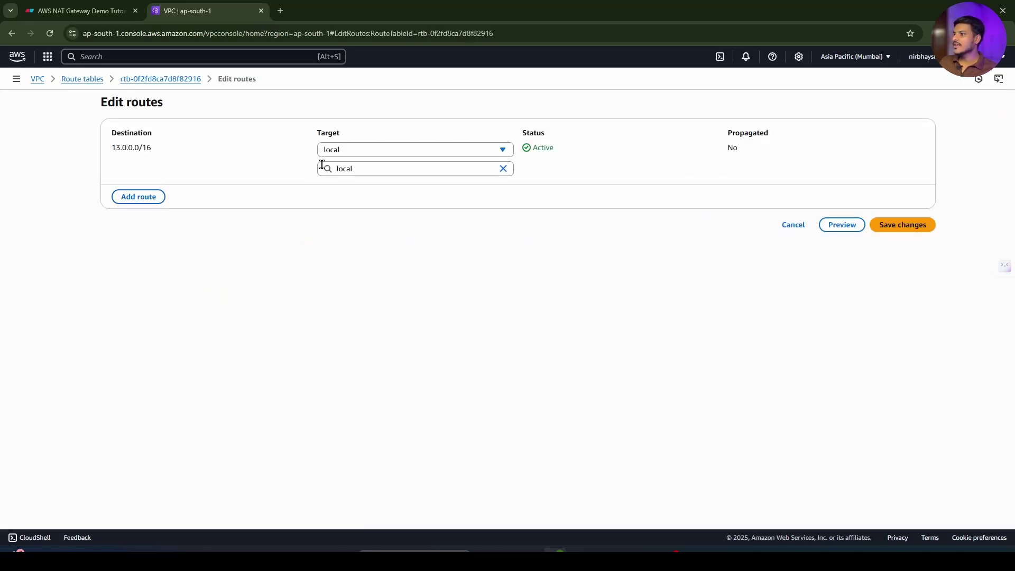
# Try to add a 0.0.0.0/0 route with an Internet Gateway target to the Pub-RT route table.
pyautogui.click(151, 197)
pyautogui.click(154, 190)
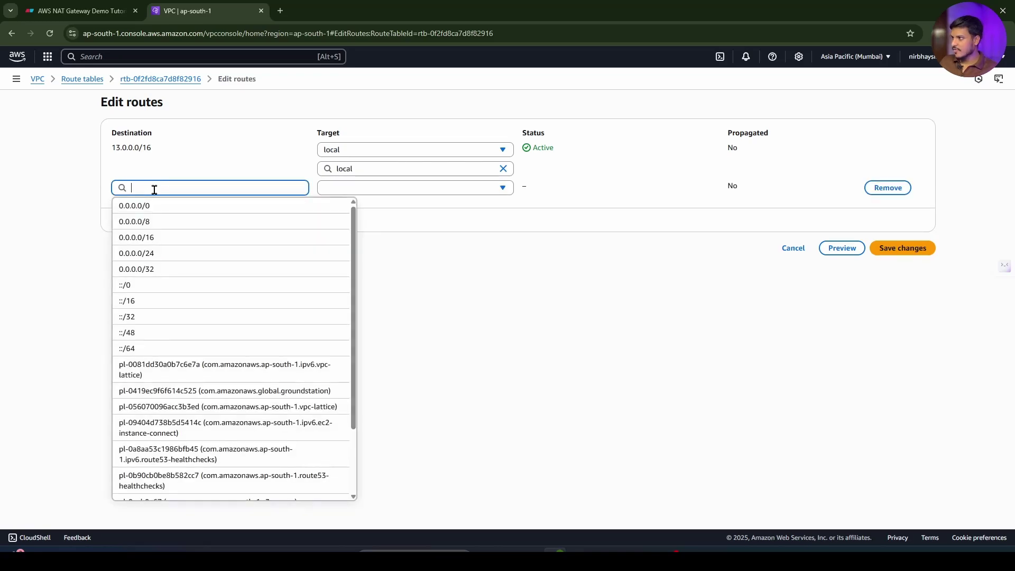
pyautogui.click(147, 206)
pyautogui.click(341, 189)
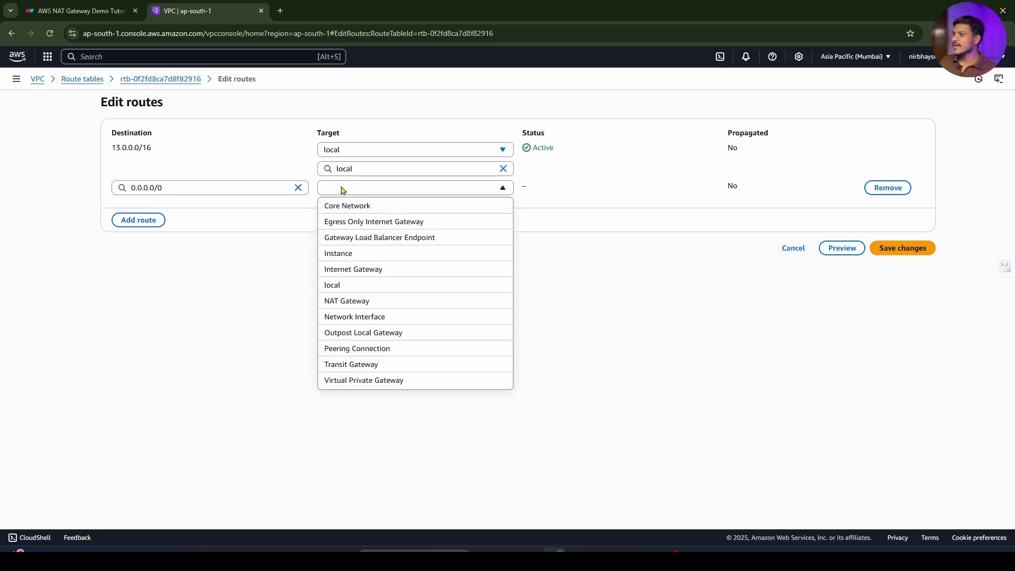
pyautogui.click(363, 272)
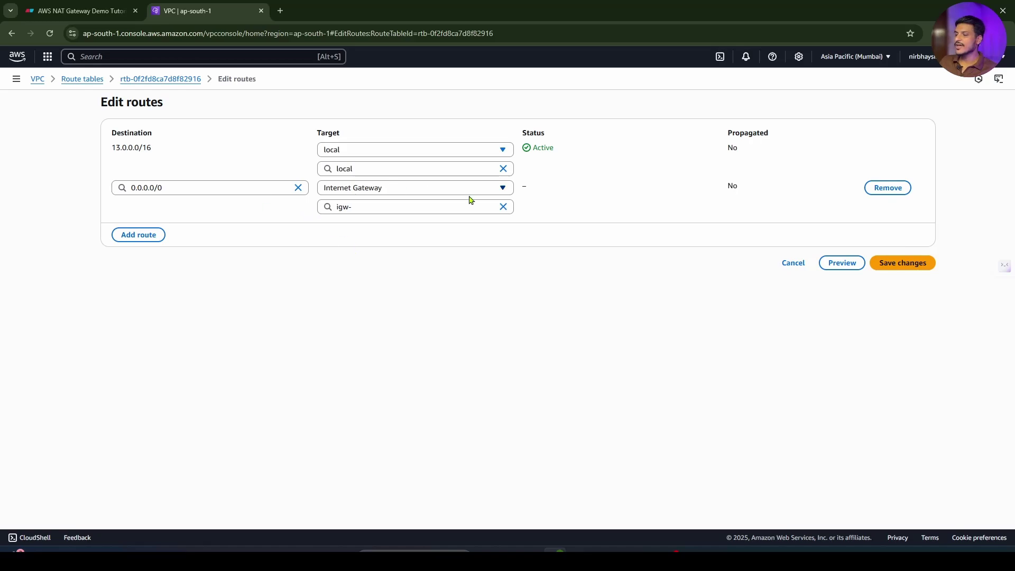
pyautogui.click(909, 264)
# Check the internet gateway route task in the Eraser diagram and return to the AWS console.
pyautogui.hotkey('ctrl', 'Tab')
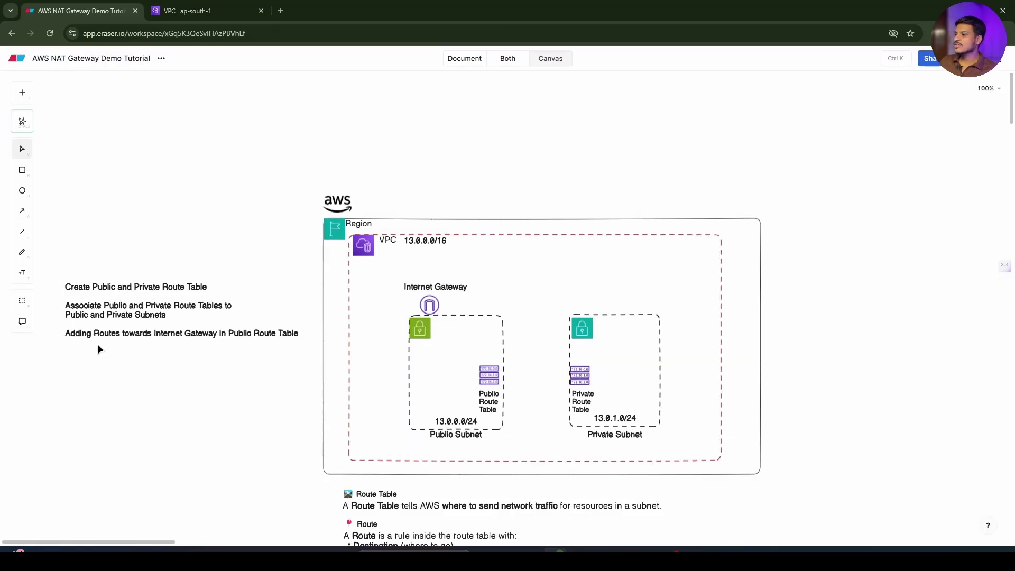
pyautogui.click(78, 335)
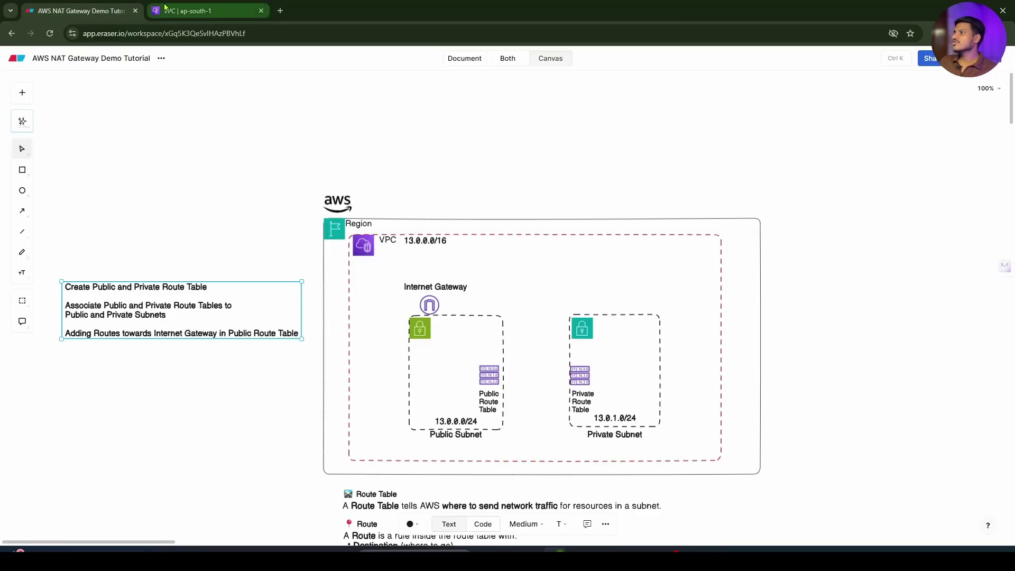
pyautogui.click(170, 8)
# Select the Pub-RT route table and open its routes for editing, checking the local route's destination.
pyautogui.click(150, 180)
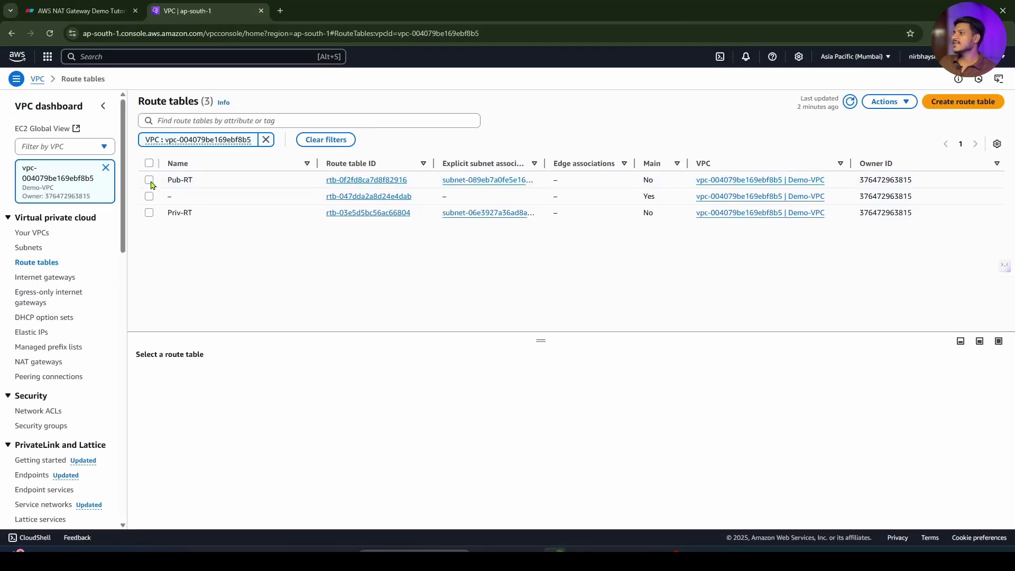
pyautogui.click(150, 180)
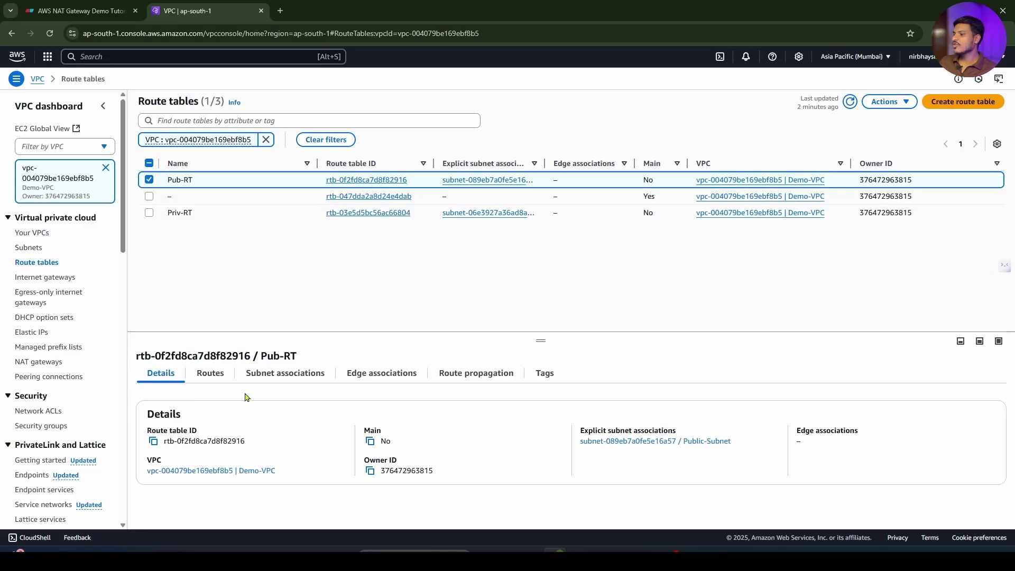
pyautogui.click(211, 373)
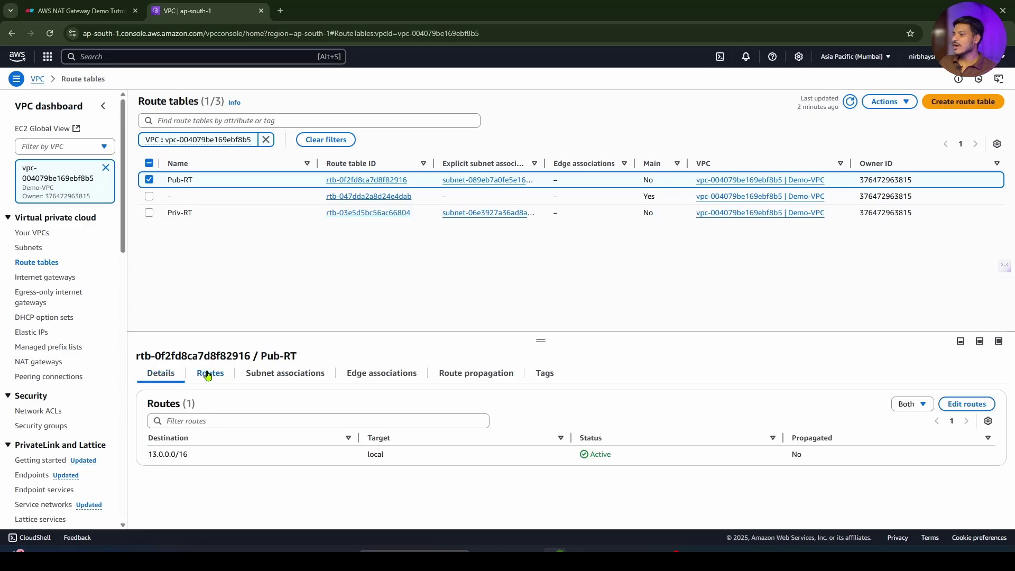
pyautogui.click(967, 404)
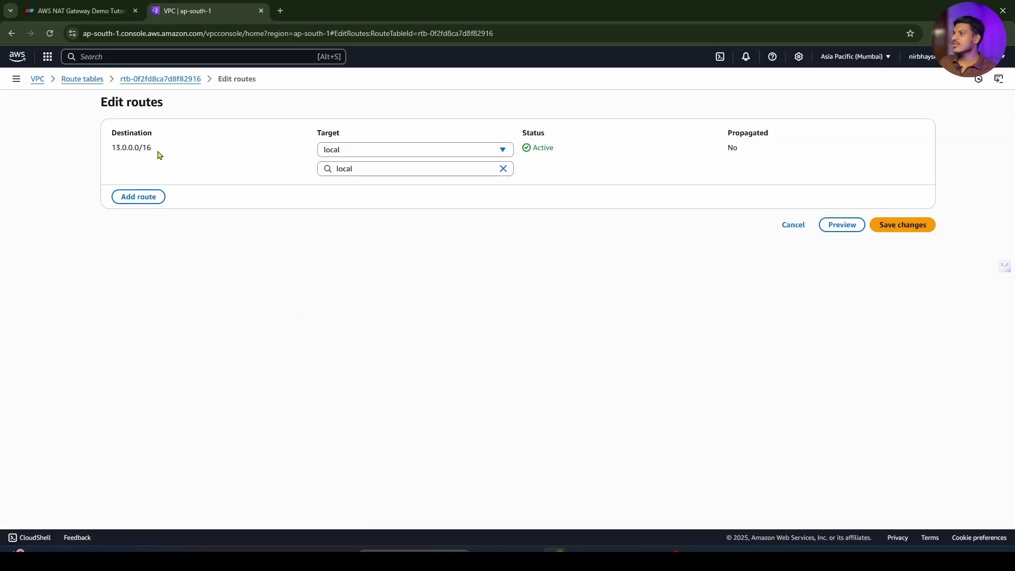
pyautogui.moveTo(158, 154); pyautogui.dragTo(109, 155)
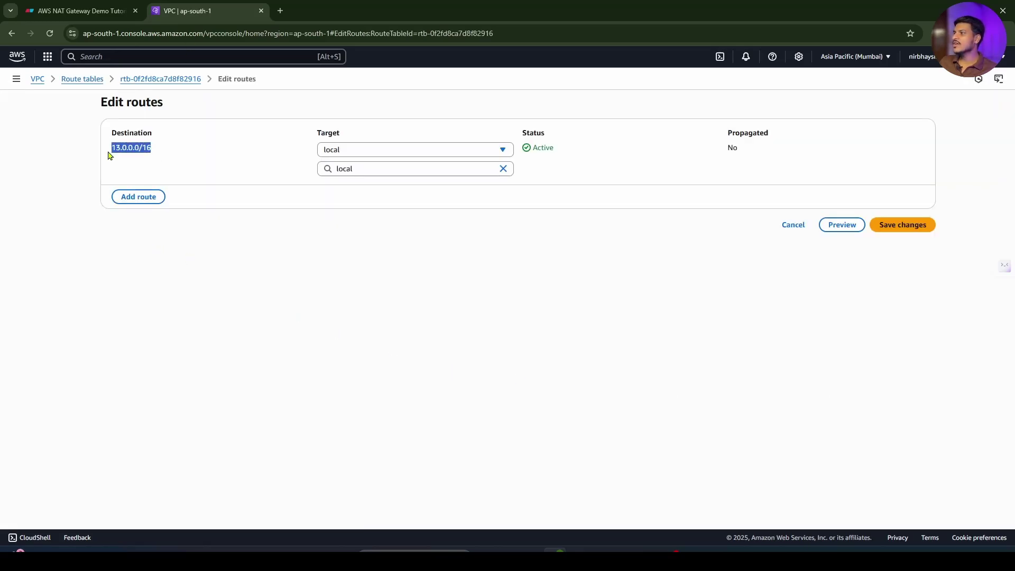
# Add a 0.0.0.0/0 route targeting the Demo-IGW internet gateway to Pub-RT and save the changes.
pyautogui.click(139, 197)
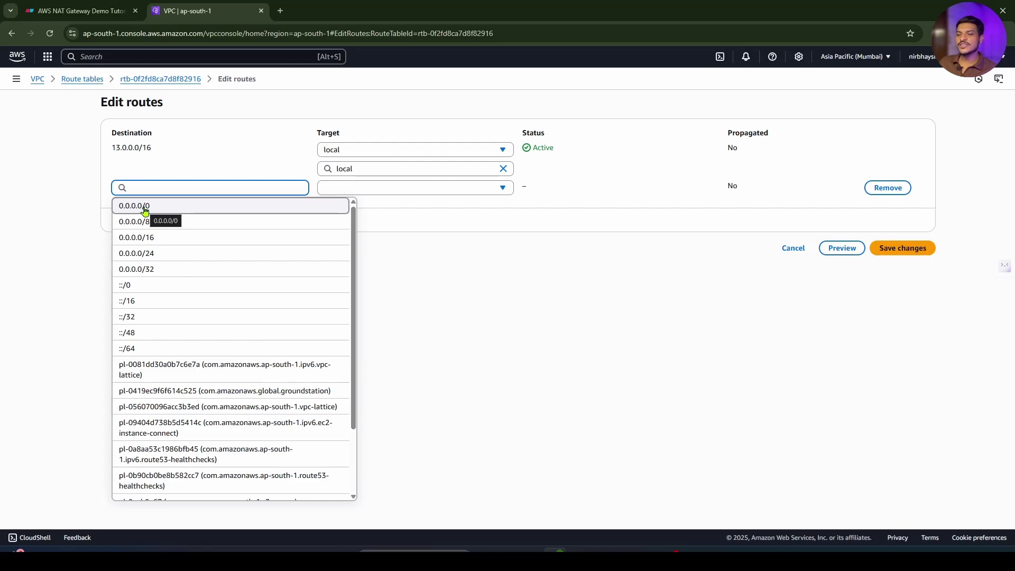
pyautogui.click(144, 206)
pyautogui.click(356, 188)
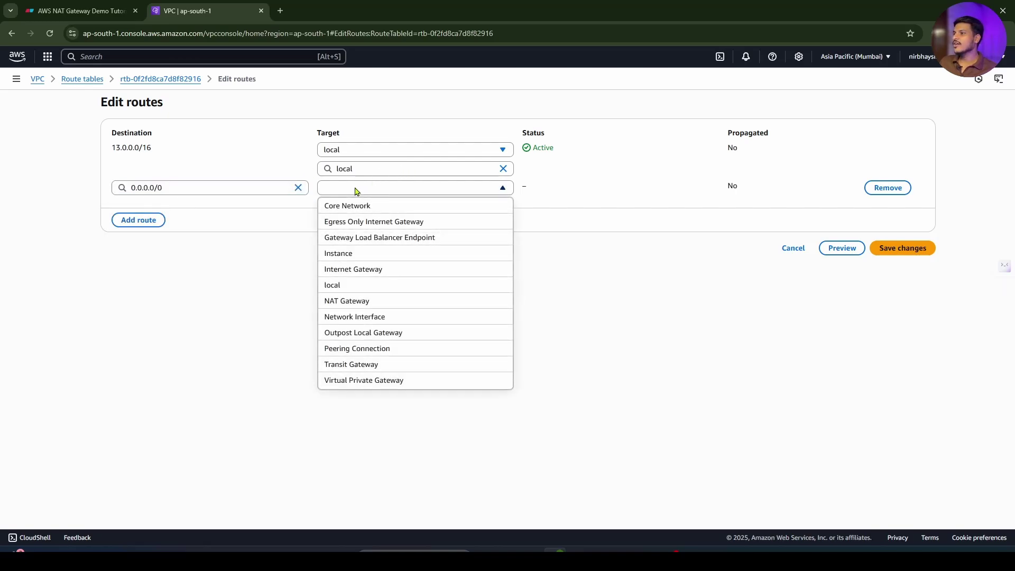
pyautogui.click(349, 269)
pyautogui.click(363, 206)
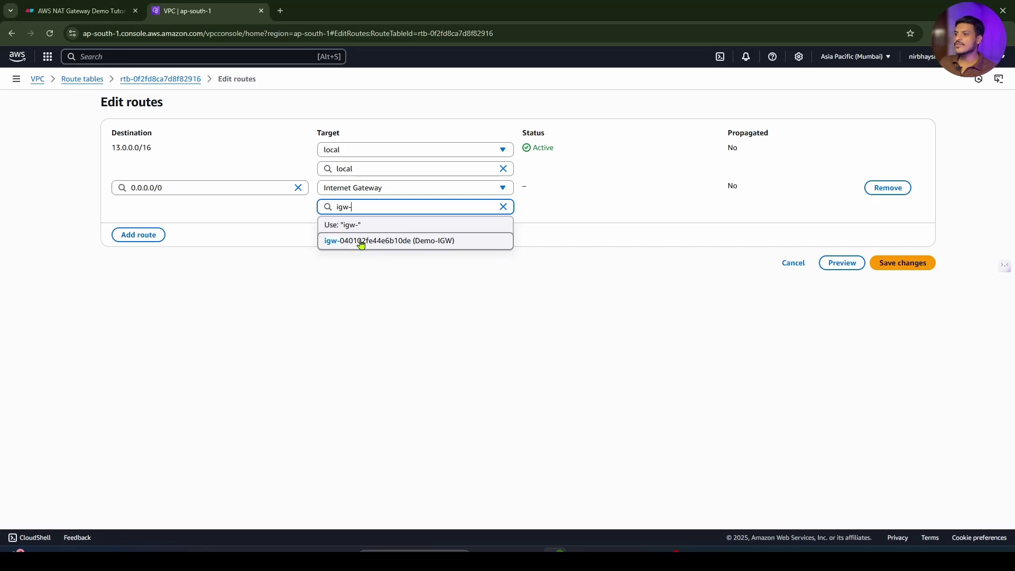
pyautogui.click(438, 243)
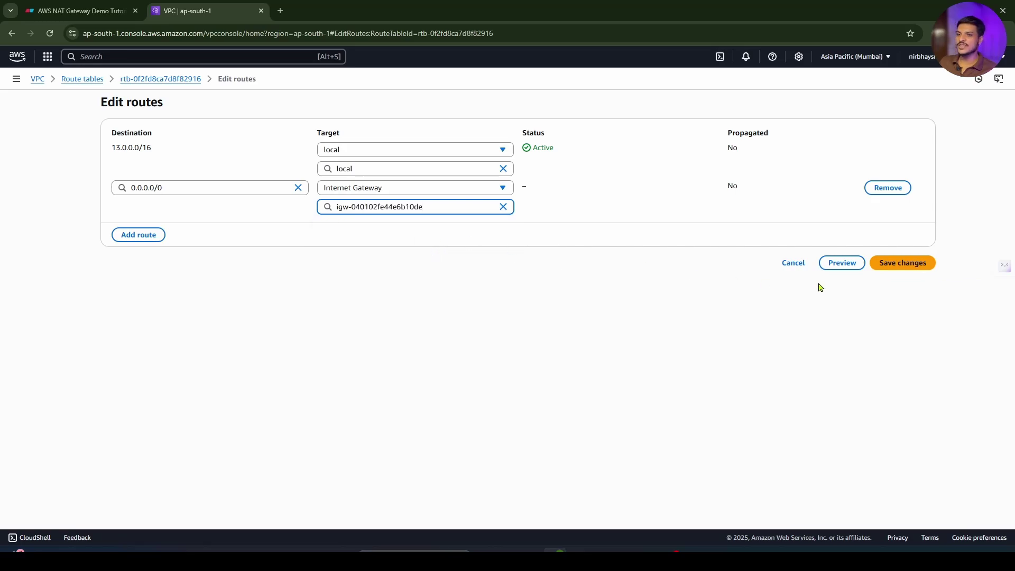
pyautogui.click(896, 273)
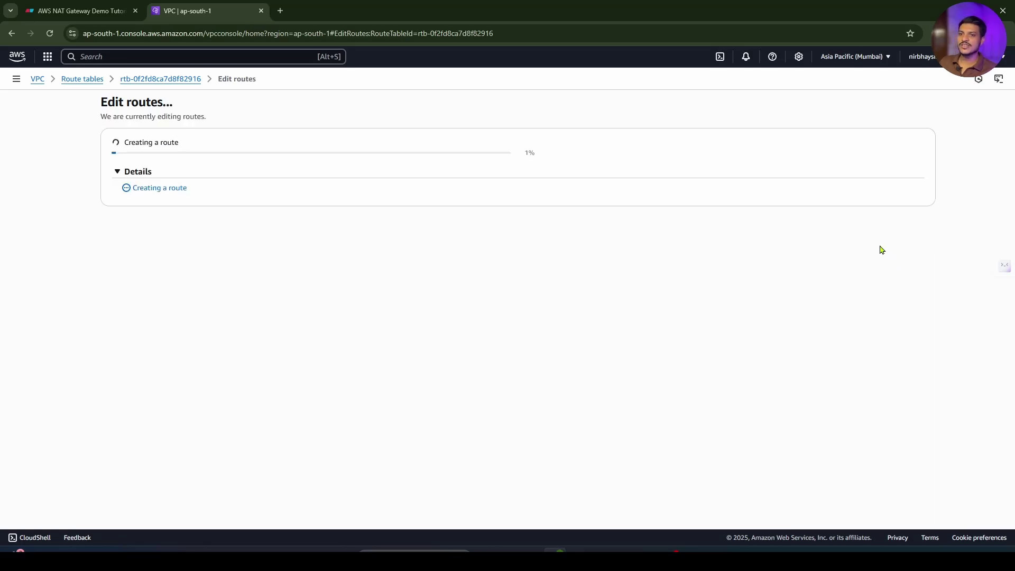
# Switch to the Eraser diagram and review the internet gateway, public route table, and the Route Table and Route definitions.
pyautogui.click(79, 11)
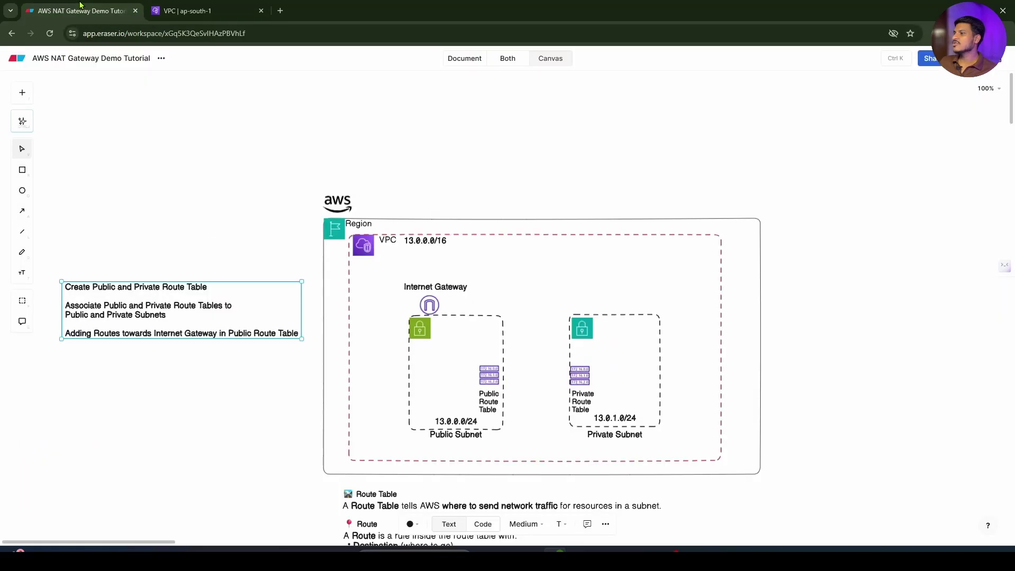
pyautogui.click(432, 307)
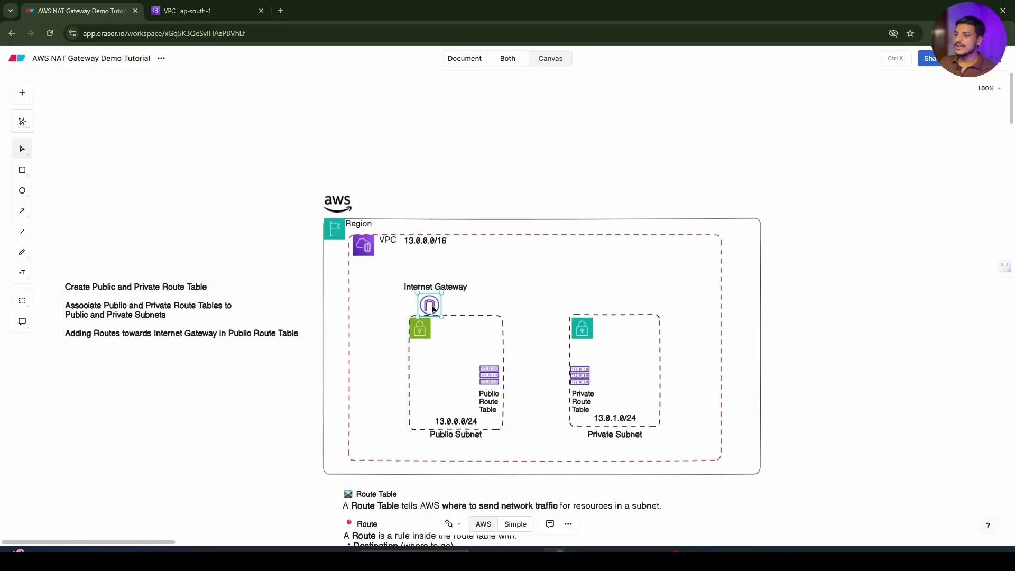
pyautogui.click(498, 379)
pyautogui.click(270, 404)
pyautogui.scroll(-2, 270, 404)
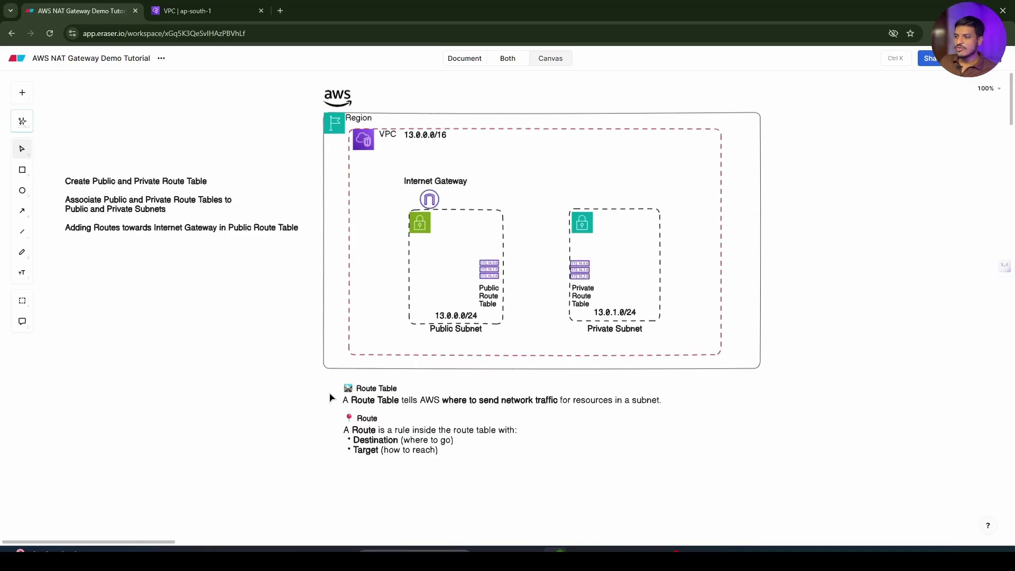
pyautogui.click(353, 405)
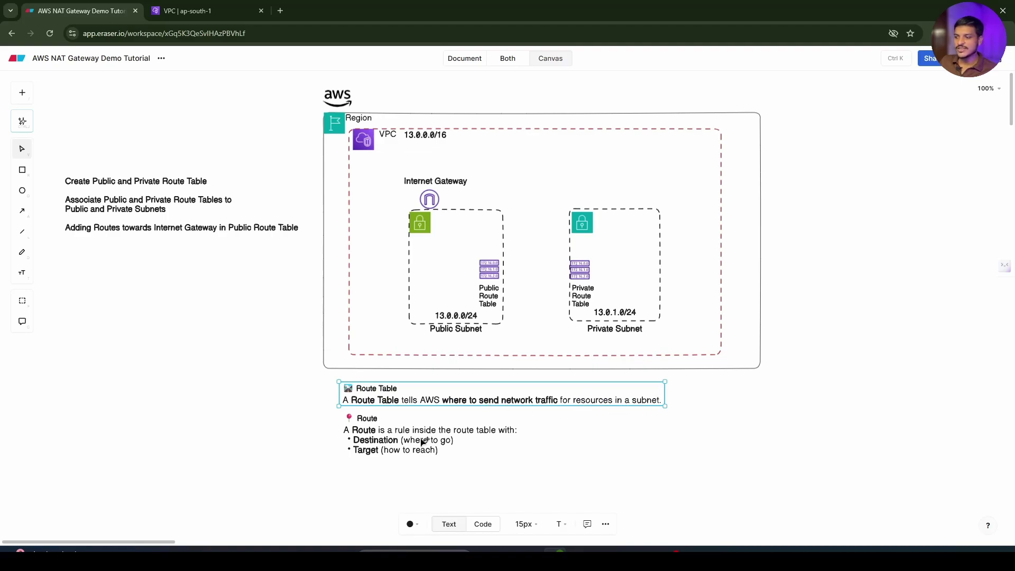
pyautogui.click(361, 432)
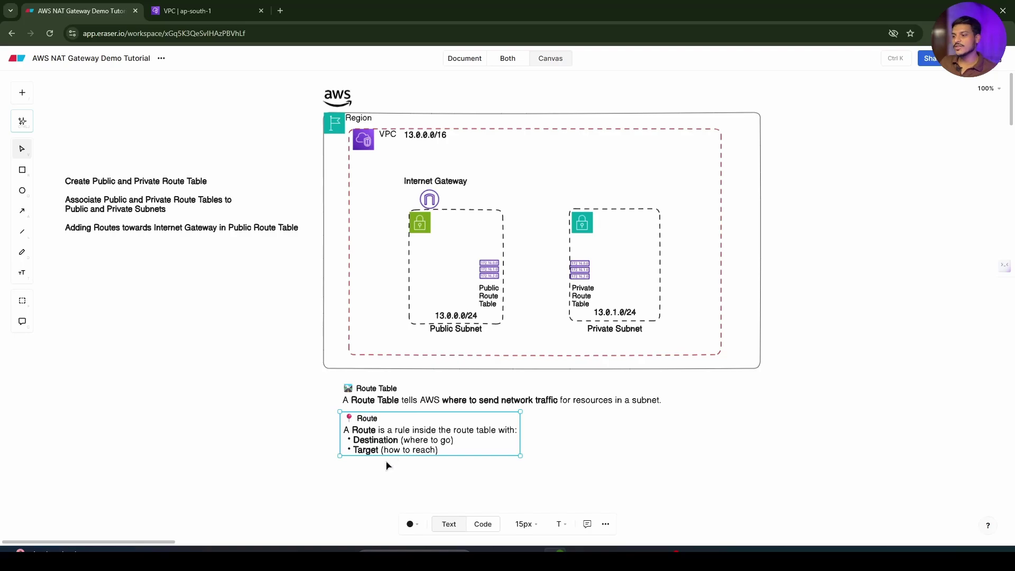
# Examine the diagram's NAT gateway section, including its creation and private route tasks and the NAT Gateway explanation.
pyautogui.scroll(-7, 179, 420)
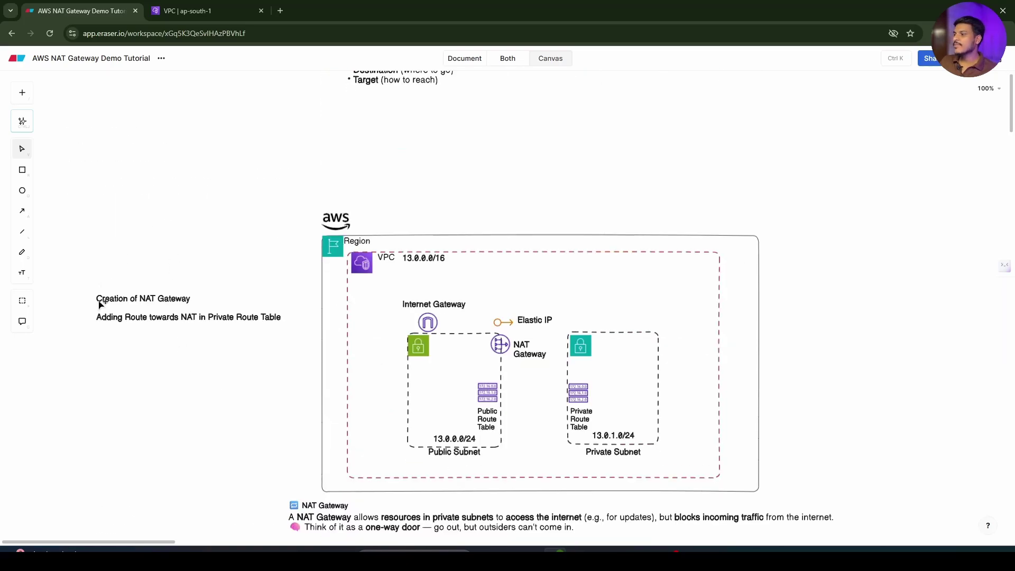
pyautogui.click(149, 305)
pyautogui.click(154, 378)
pyautogui.scroll(-1, 368, 402)
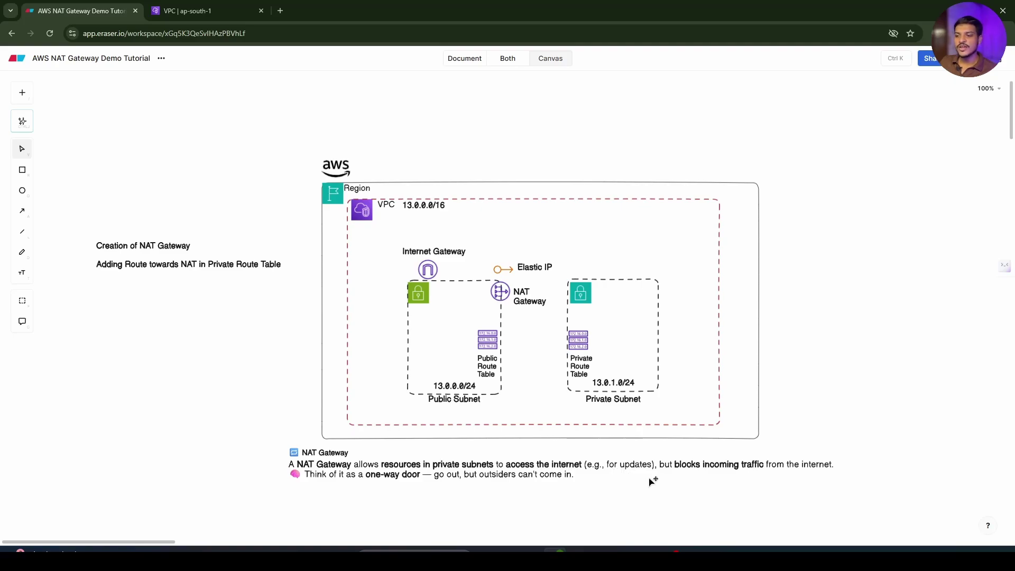
pyautogui.click(717, 467)
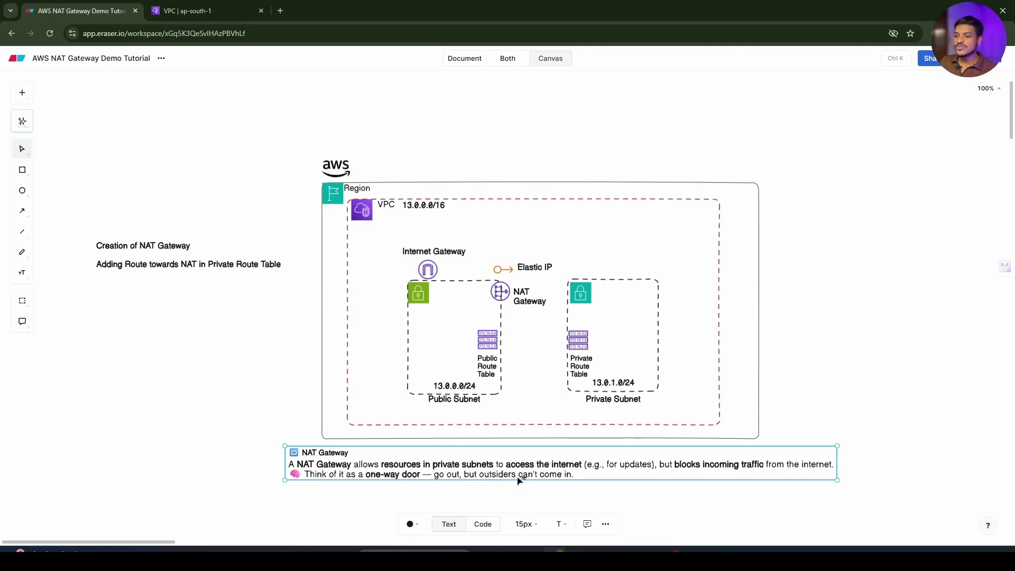
pyautogui.click(190, 351)
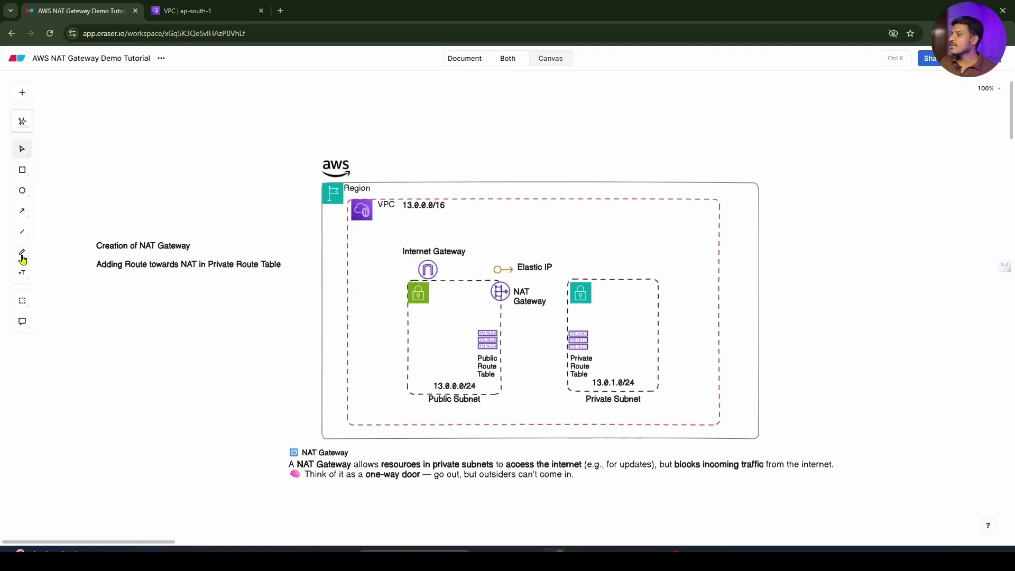
# Sketch temporary freehand arrows out of and into the private route table, cross out the inbound one, and clear the sketch.
pyautogui.click(22, 253)
pyautogui.moveTo(576, 354)
pyautogui.mouseDown()
pyautogui.moveTo(241, 304)
pyautogui.moveTo(220, 306)
pyautogui.moveTo(228, 322)
pyautogui.mouseUp()
pyautogui.moveTo(212, 380); pyautogui.dragTo(191, 385)
pyautogui.moveTo(338, 349)
pyautogui.mouseDown()
pyautogui.moveTo(571, 349)
pyautogui.moveTo(565, 366)
pyautogui.mouseUp()
pyautogui.moveTo(285, 353)
pyautogui.mouseDown()
pyautogui.moveTo(259, 384)
pyautogui.moveTo(324, 397)
pyautogui.mouseUp()
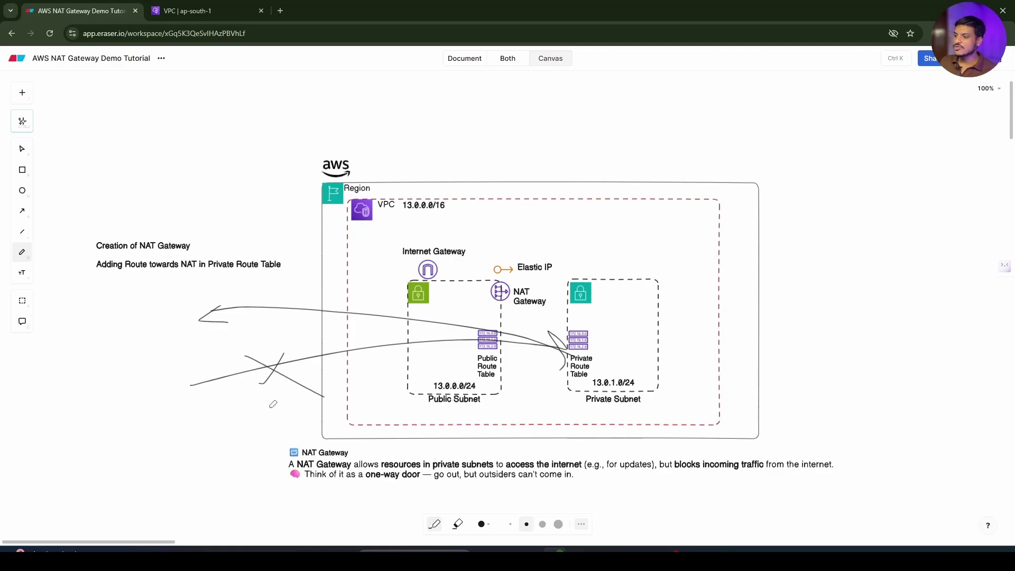
pyautogui.press('Escape')
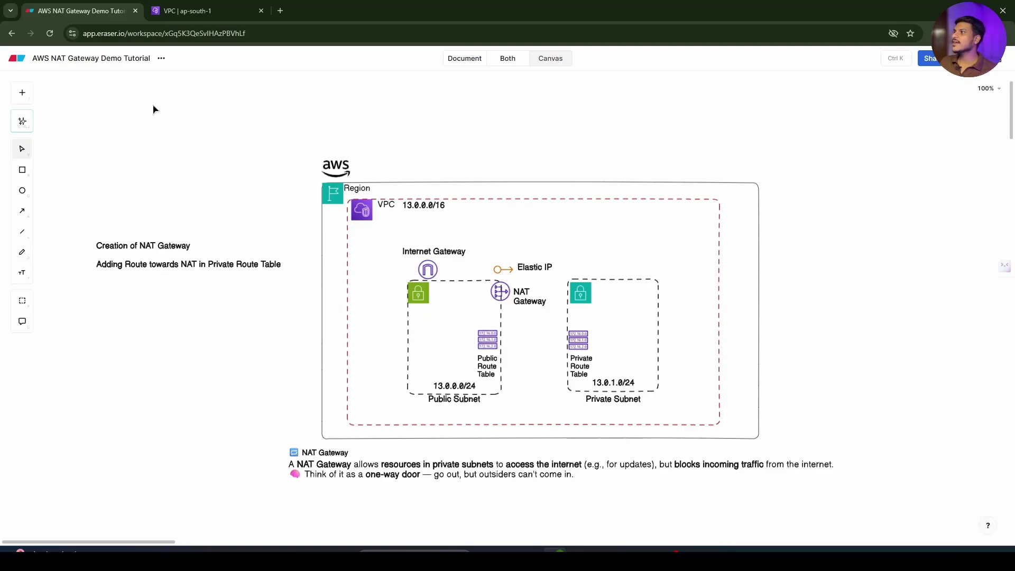
# Switch to the AWS VPC console and start a new NAT gateway named Demo-NAT in Public-Subnet.
pyautogui.click(187, 10)
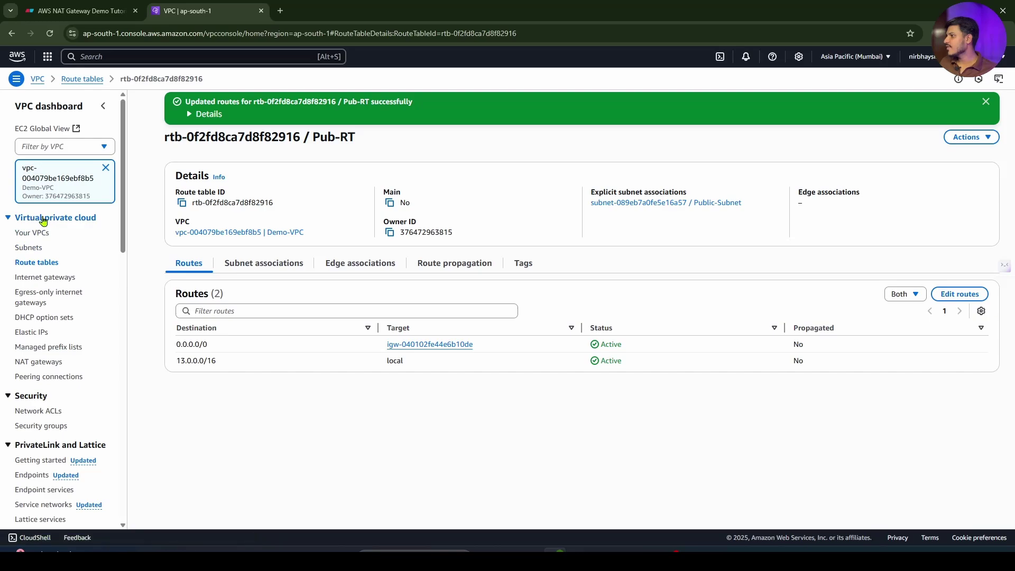
pyautogui.click(29, 365)
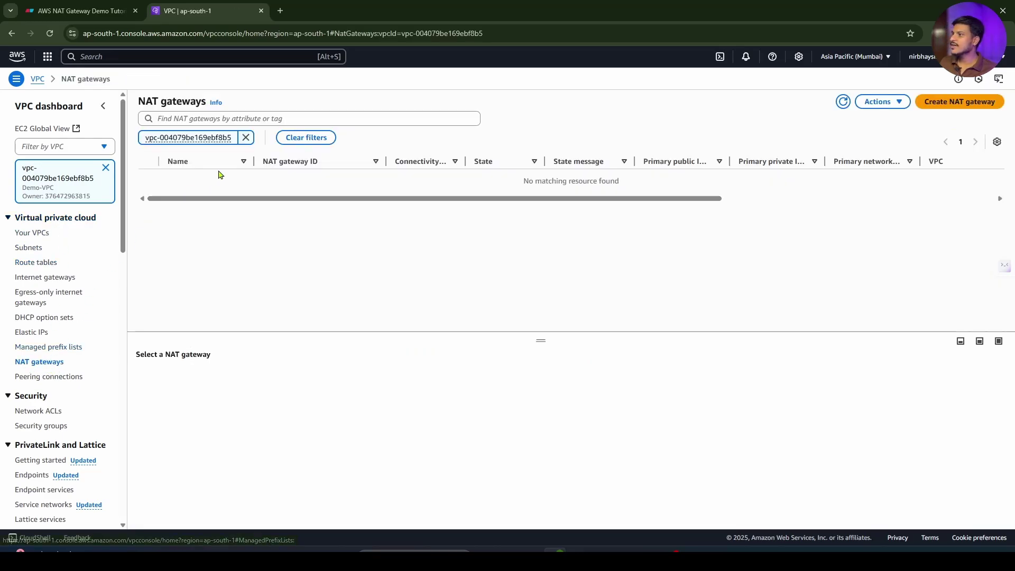
pyautogui.click(939, 101)
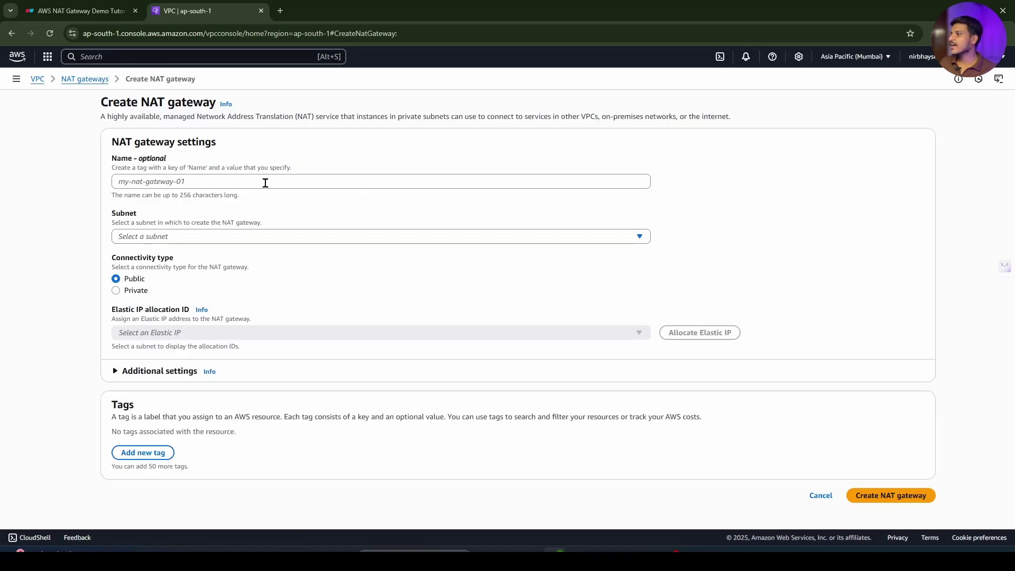
pyautogui.click(262, 182)
pyautogui.write('z')
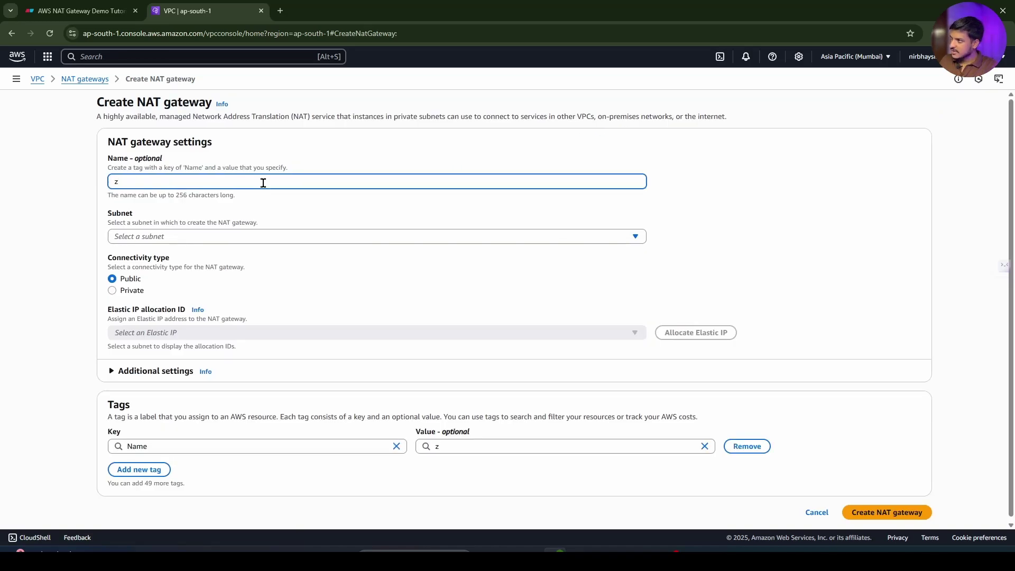
pyautogui.press('BackSpace')
pyautogui.write('Demo-NAT')
pyautogui.click(244, 236)
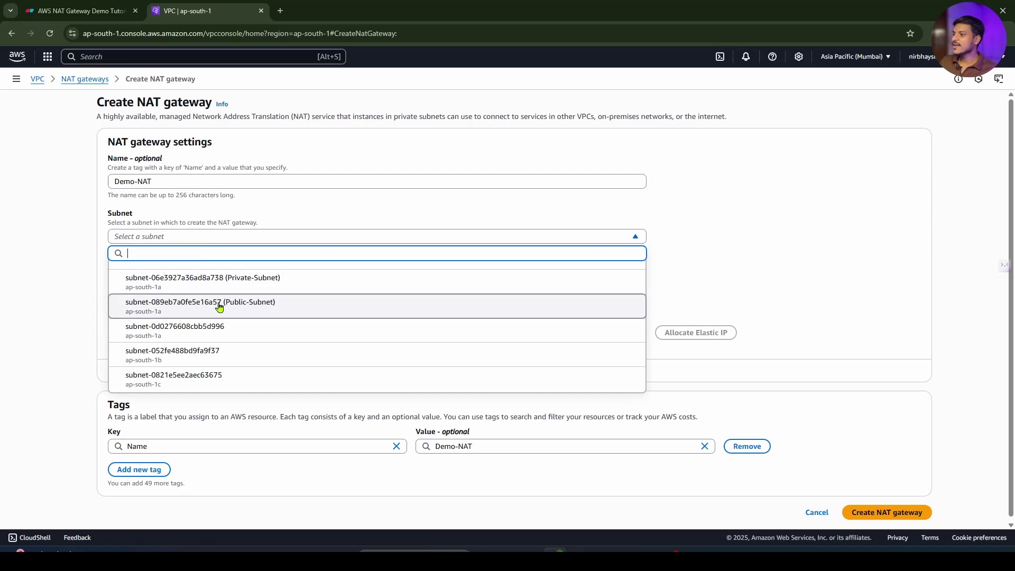
pyautogui.click(205, 309)
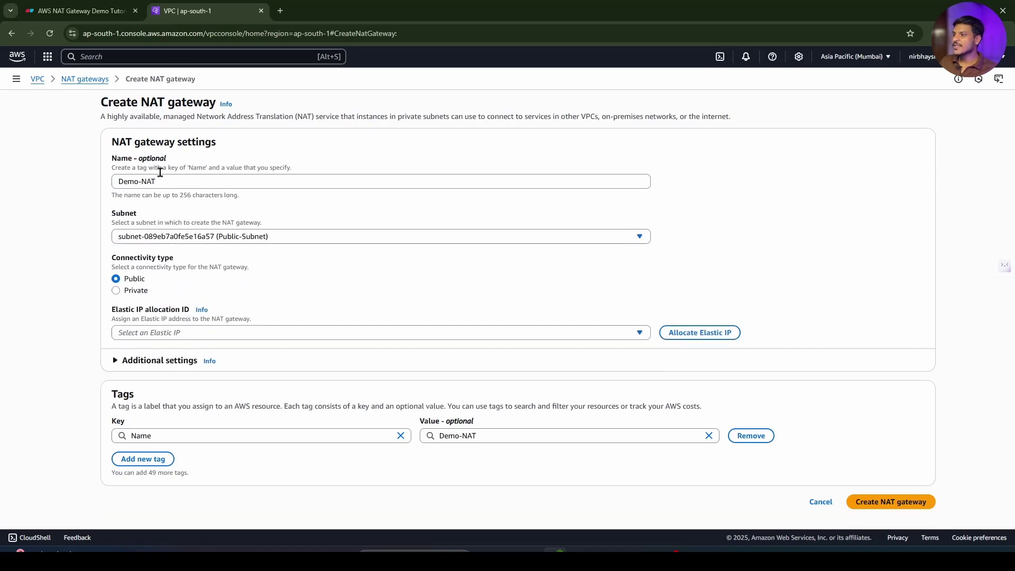
# Review the public subnet and internet gateway in the Eraser diagram, and the Public connectivity type in the AWS form.
pyautogui.click(79, 10)
pyautogui.click(456, 302)
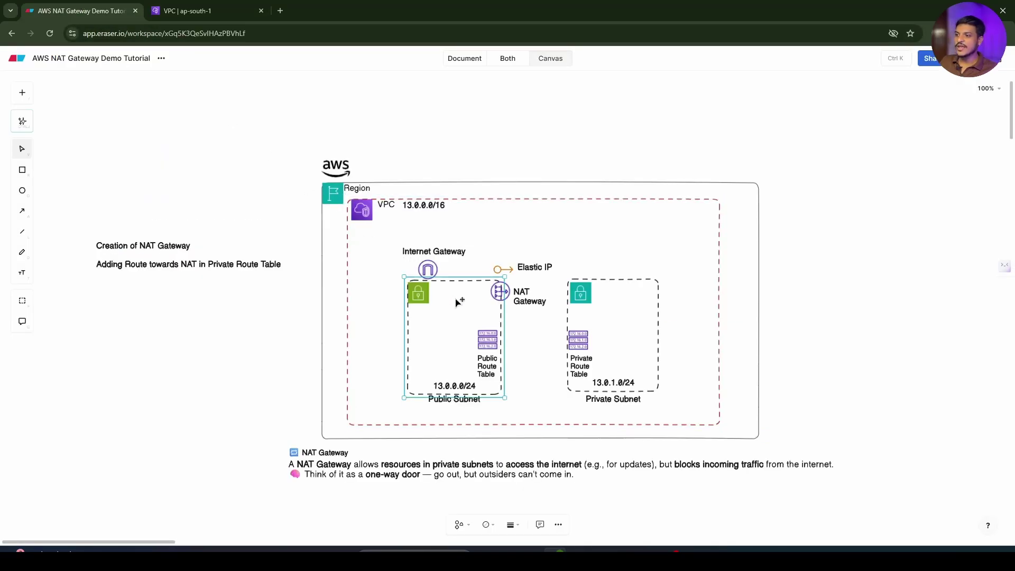
pyautogui.click(430, 256)
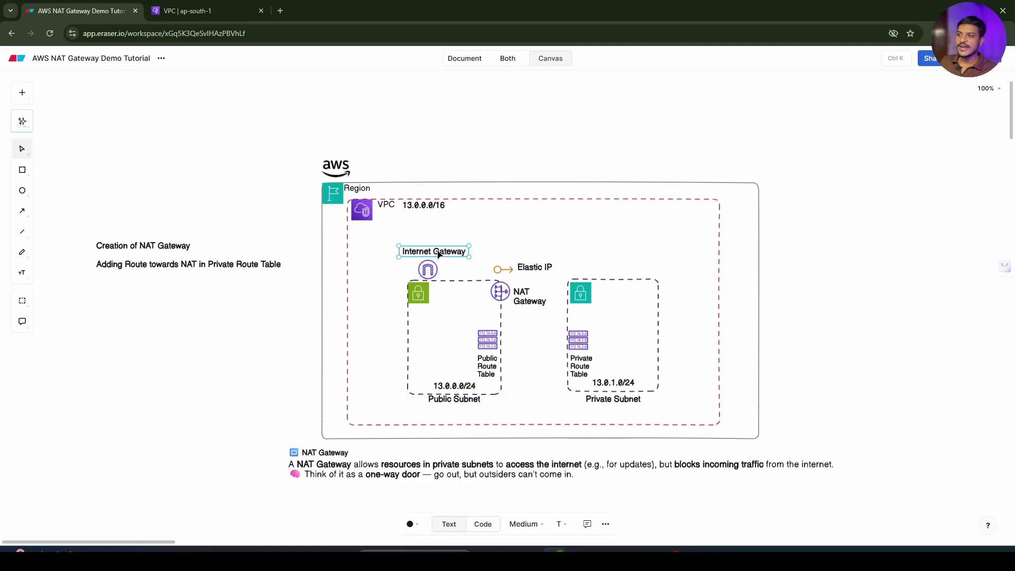
pyautogui.click(446, 296)
pyautogui.click(169, 10)
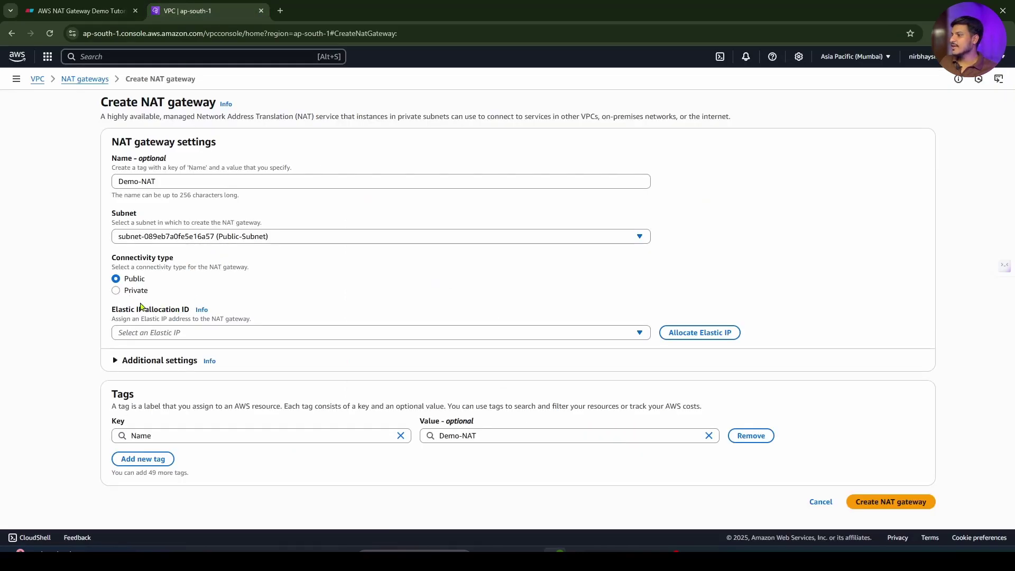
pyautogui.moveTo(152, 283)
pyautogui.mouseDown()
pyautogui.moveTo(127, 283)
pyautogui.moveTo(156, 292)
pyautogui.moveTo(124, 295)
pyautogui.moveTo(142, 280)
pyautogui.moveTo(125, 280)
pyautogui.mouseUp()
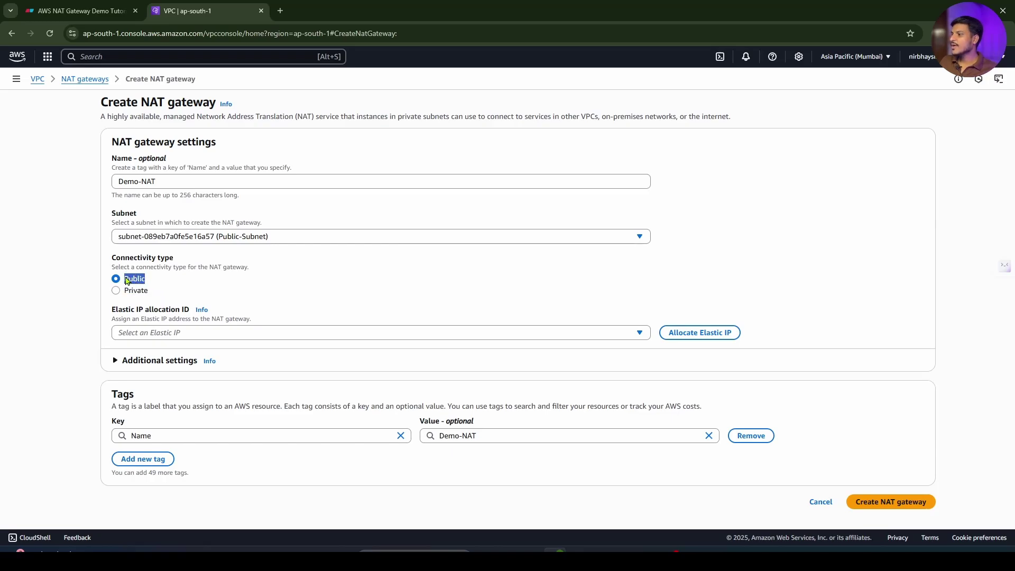
# Sketch a temporary freehand arrow in the Eraser diagram from the private route table out past the region's boundary.
pyautogui.click(111, 5)
pyautogui.click(22, 252)
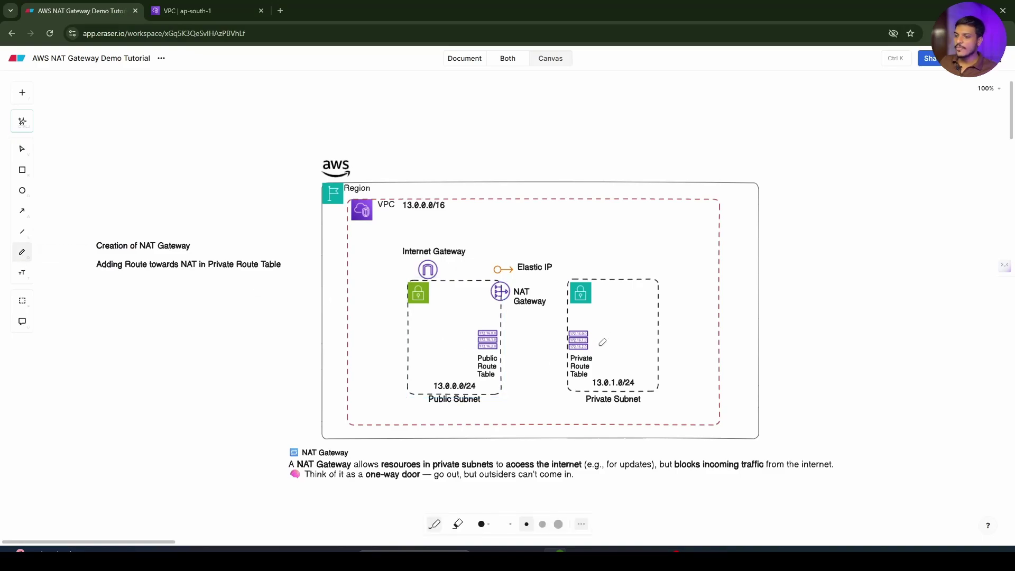
pyautogui.moveTo(603, 343)
pyautogui.mouseDown()
pyautogui.moveTo(438, 316)
pyautogui.moveTo(263, 315)
pyautogui.moveTo(295, 324)
pyautogui.mouseUp()
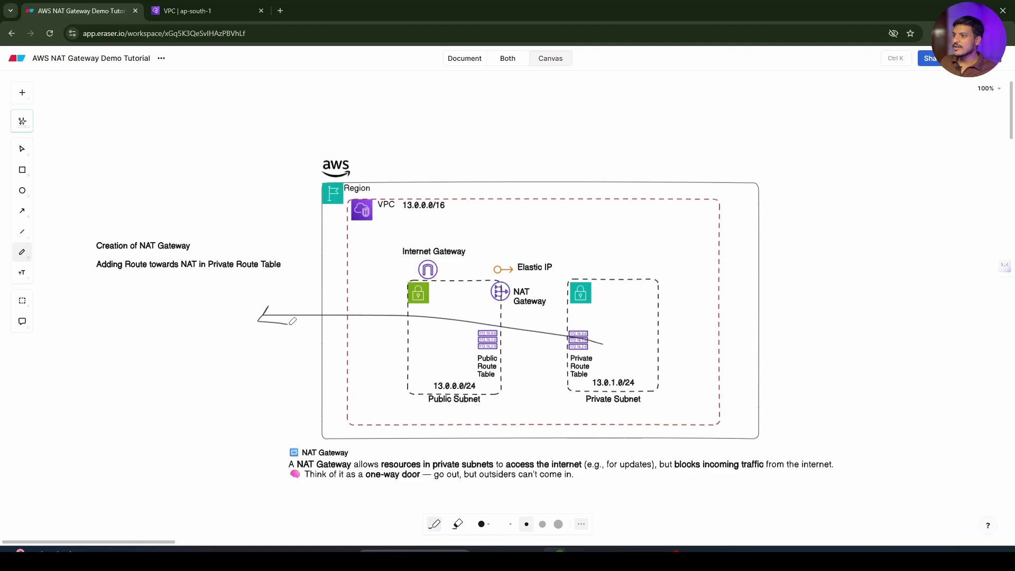
# Try the Private connectivity type, sketch a temporary arrow from the private route table to the internet gateway, and restore Public.
pyautogui.click(218, 13)
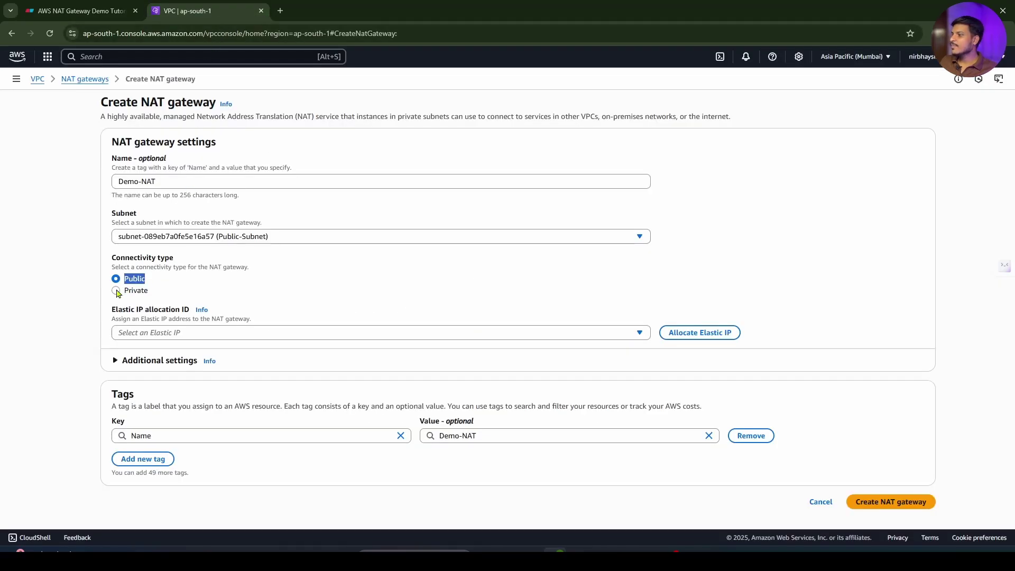
pyautogui.click(116, 291)
pyautogui.click(80, 10)
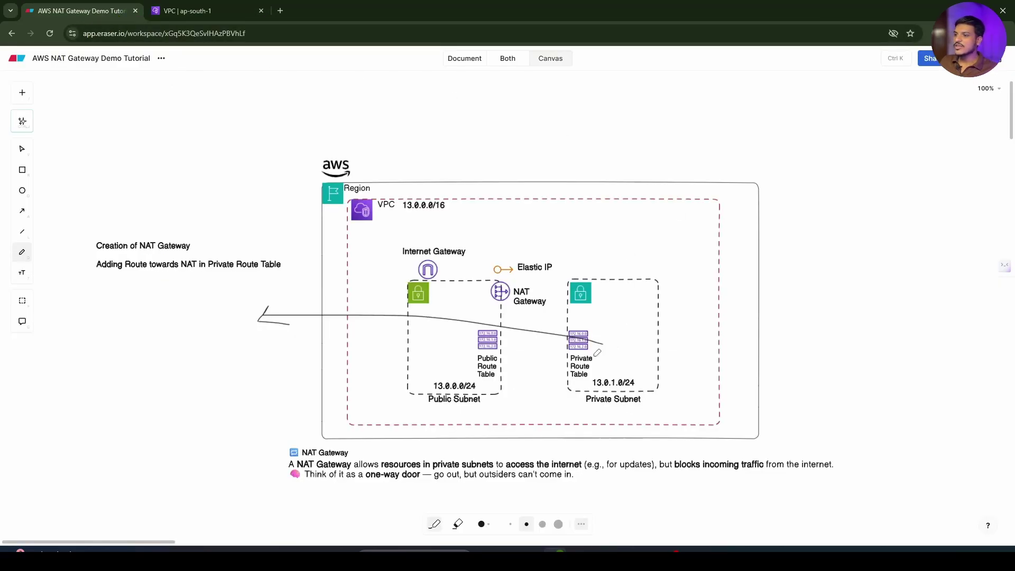
pyautogui.moveTo(598, 358)
pyautogui.mouseDown()
pyautogui.moveTo(611, 304)
pyautogui.moveTo(473, 222)
pyautogui.moveTo(434, 290)
pyautogui.moveTo(458, 283)
pyautogui.mouseUp()
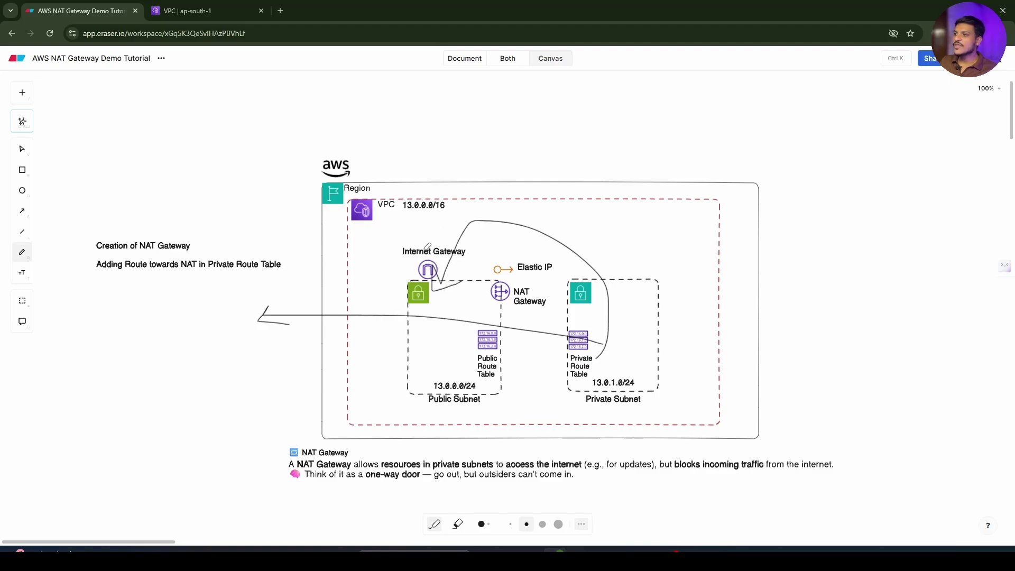
pyautogui.click(196, 11)
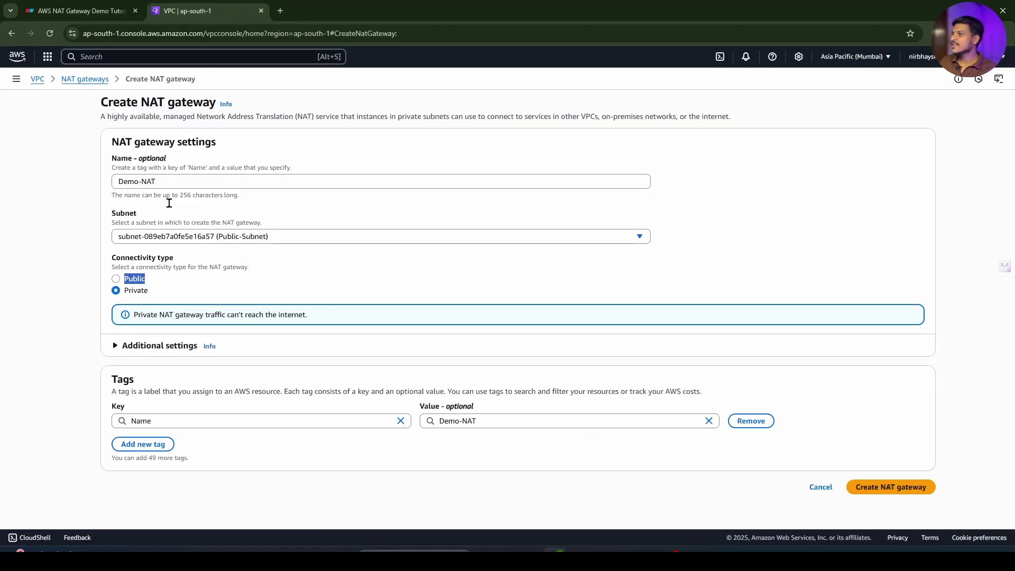
pyautogui.click(116, 283)
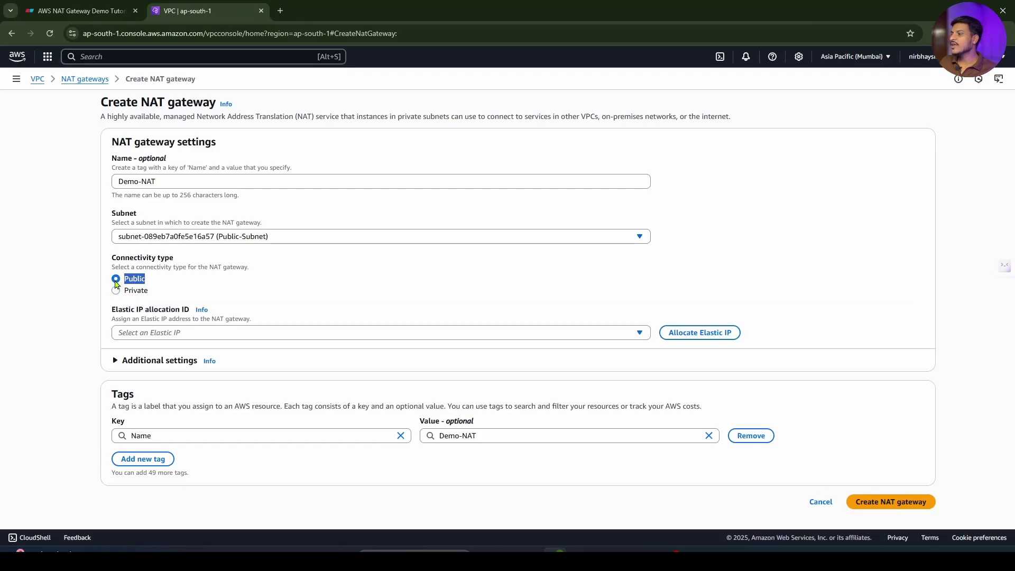
pyautogui.click(79, 10)
pyautogui.click(195, 11)
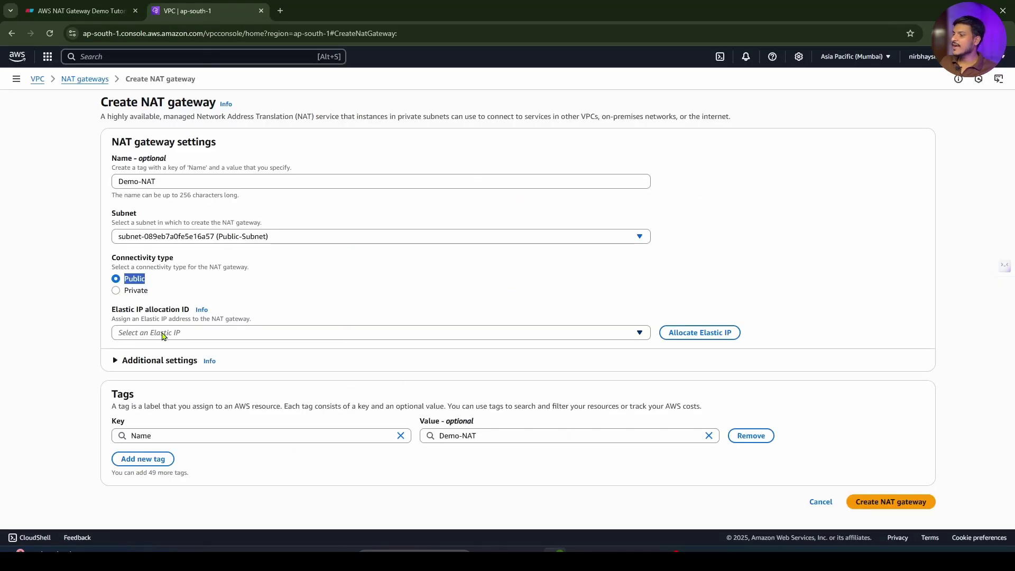
# Allocate a new Elastic IP for the Demo-NAT gateway.
pyautogui.click(164, 333)
pyautogui.click(386, 286)
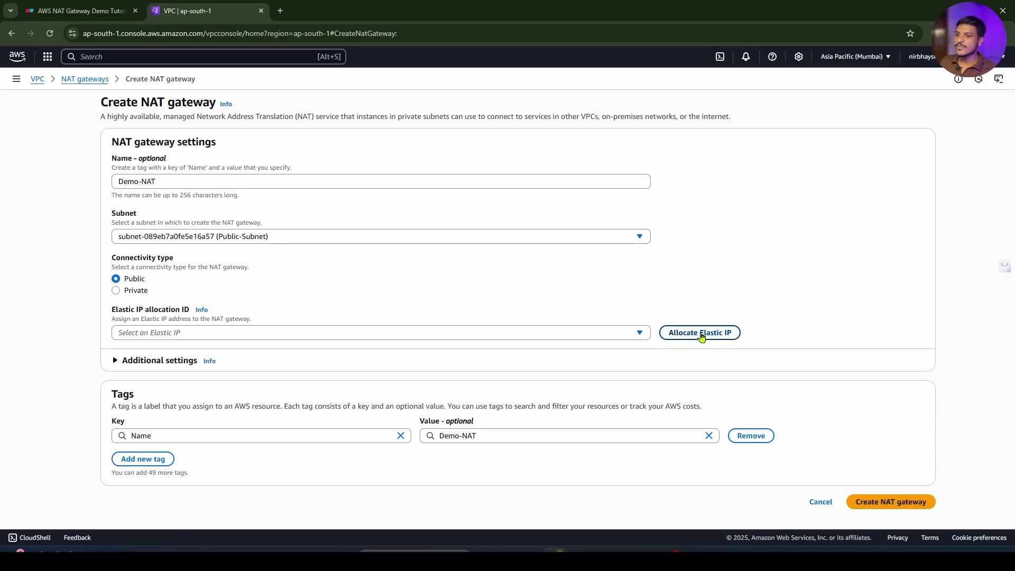
pyautogui.click(702, 336)
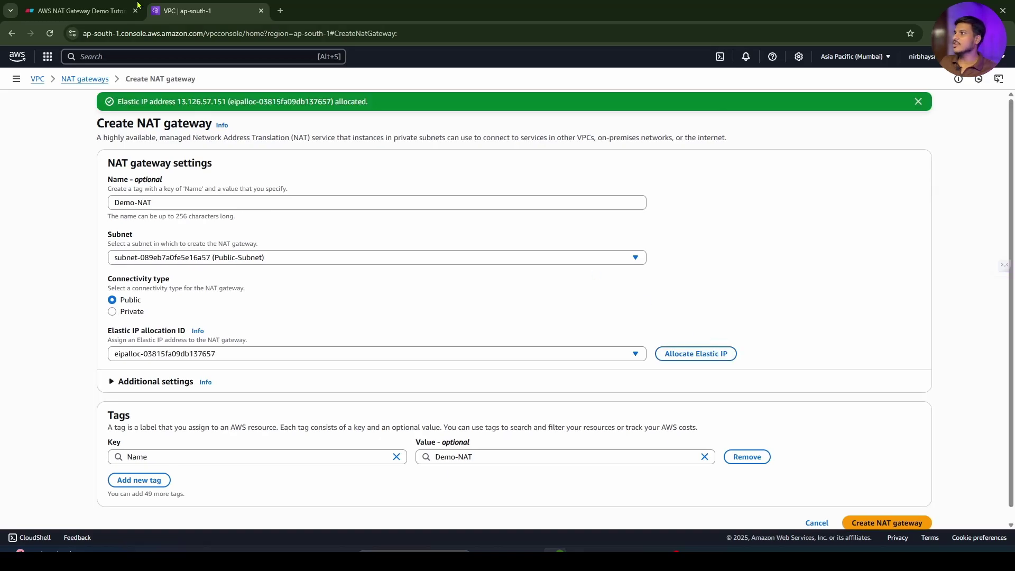
# Sketch a temporary arrow in the Eraser diagram from the Elastic IP through the internet gateway and out of the region.
pyautogui.hotkey('ctrl', 'pageup')
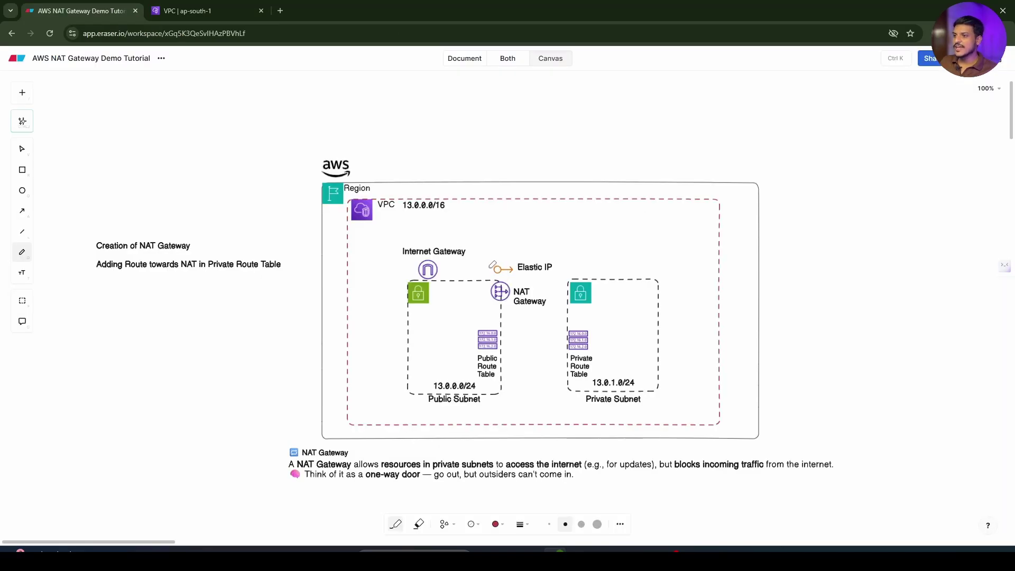
pyautogui.moveTo(416, 266)
pyautogui.mouseDown()
pyautogui.moveTo(288, 291)
pyautogui.moveTo(294, 300)
pyautogui.mouseUp()
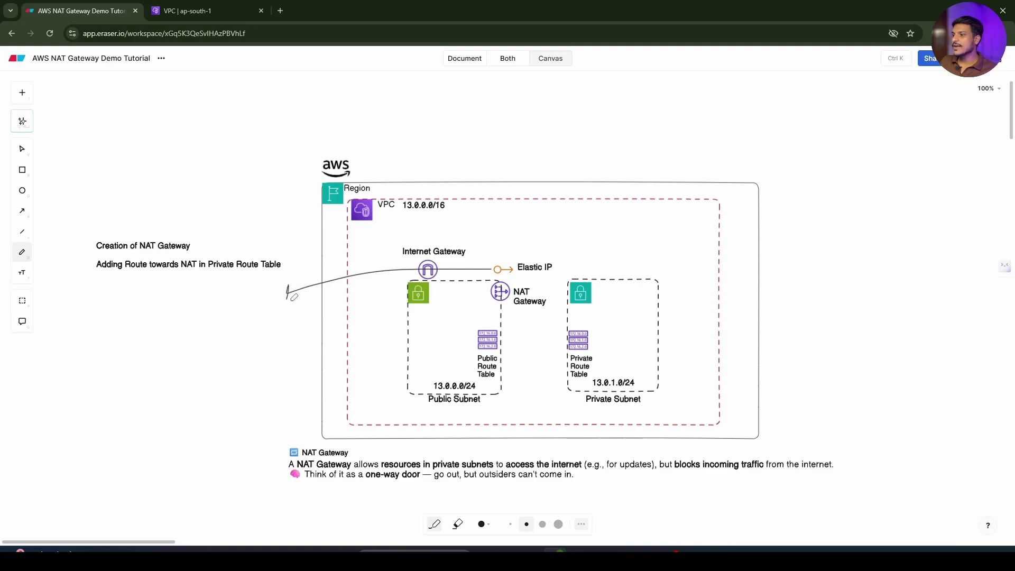
# Return to the AWS form and create the Demo-NAT gateway.
pyautogui.hotkey('ctrl', 'pagedown')
pyautogui.scroll(-1, 550, 249)
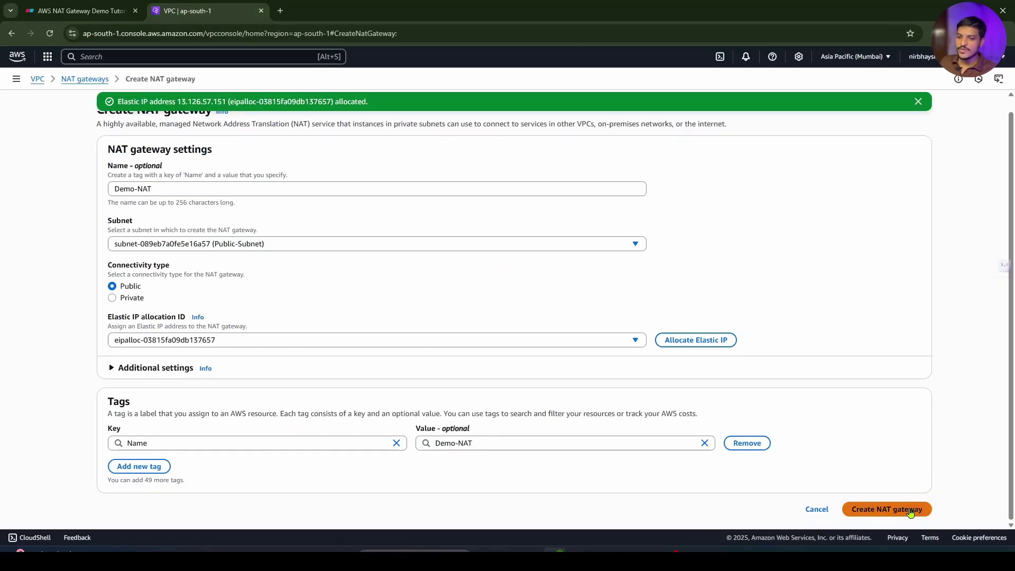
pyautogui.click(893, 510)
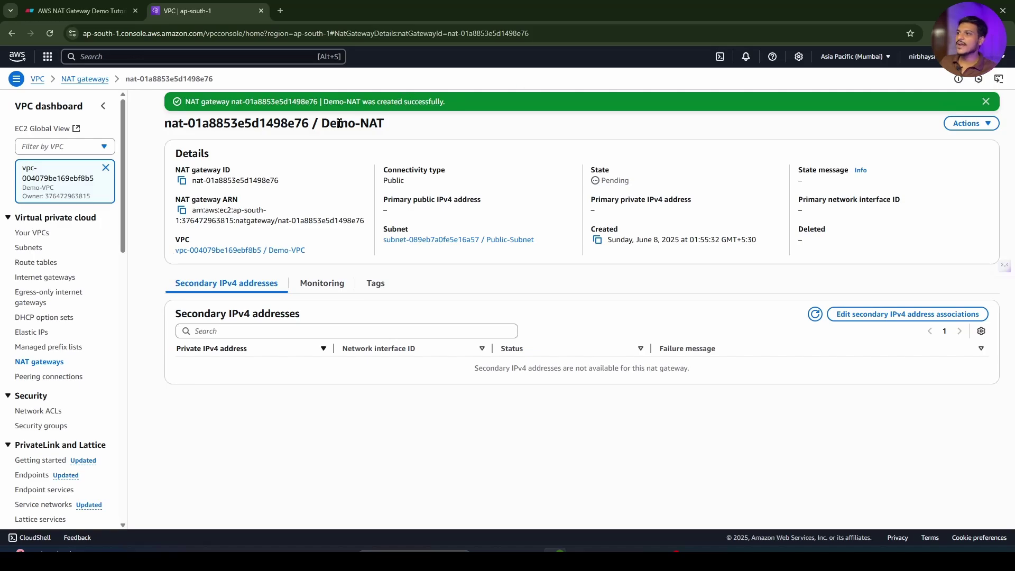
# Undo the Elastic IP arrow sketch in the Eraser diagram and review the private route task.
pyautogui.hotkey('ctrl', 'pageup')
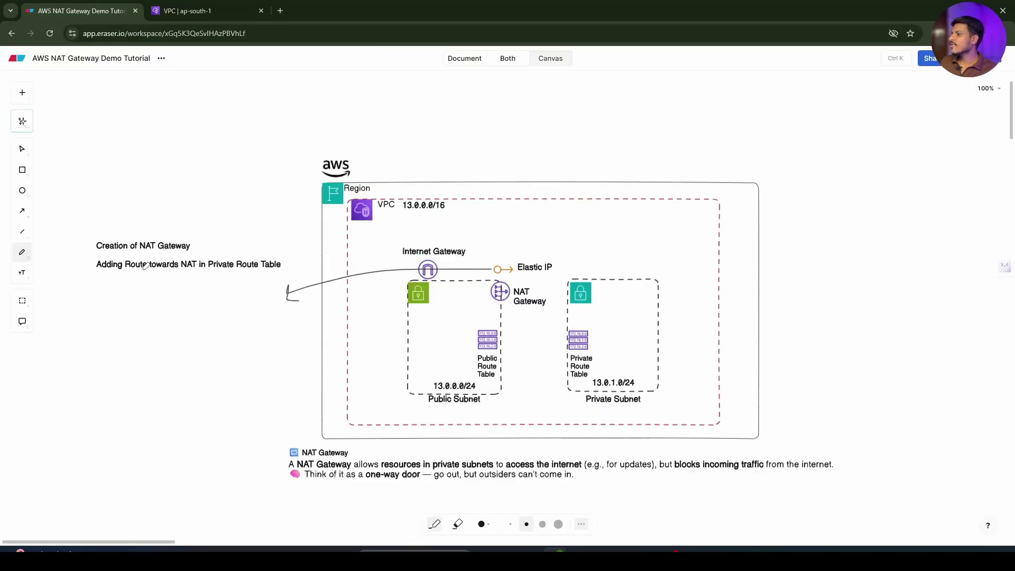
pyautogui.hotkey('ctrl', 'z')
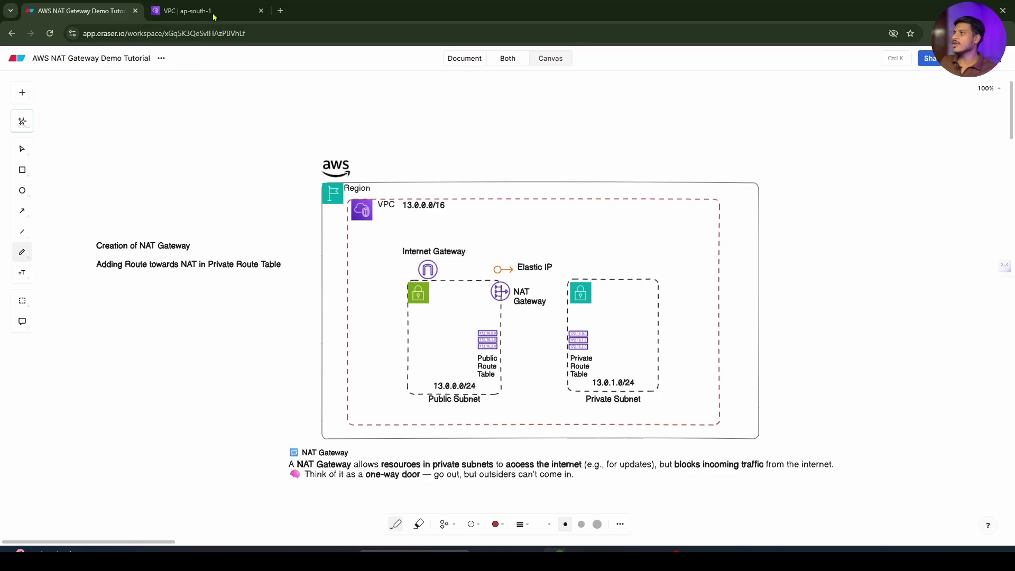
# In the AWS VPC console, open Priv-RT's routes for editing and add an empty route.
pyautogui.click(188, 11)
pyautogui.scroll(-2, 58, 317)
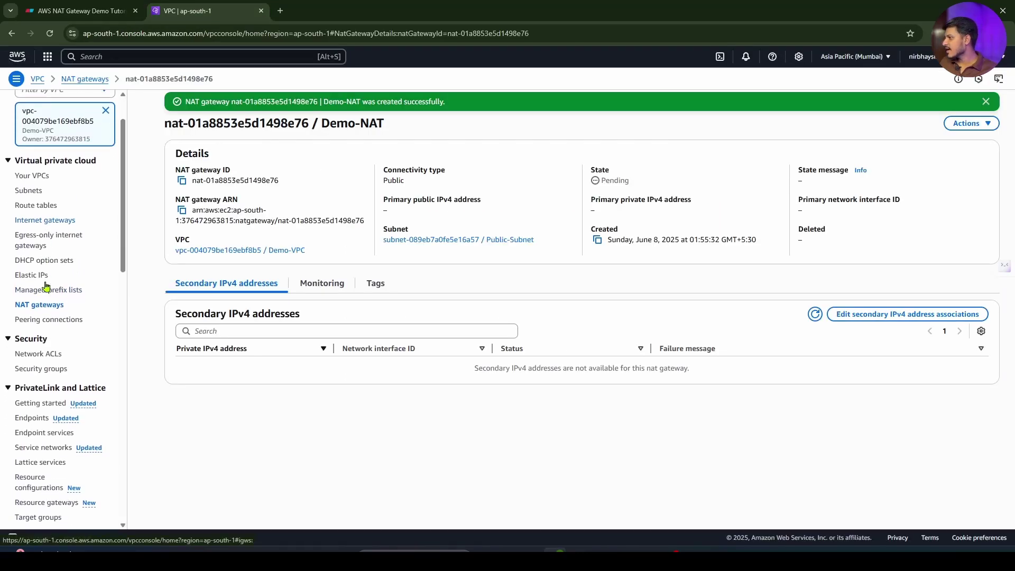
pyautogui.click(35, 158)
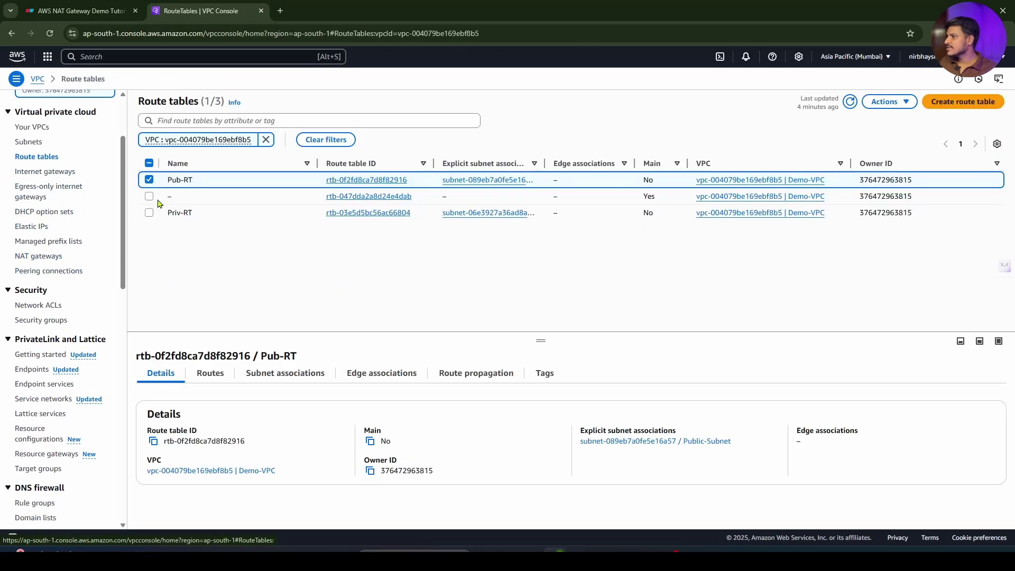
pyautogui.click(152, 213)
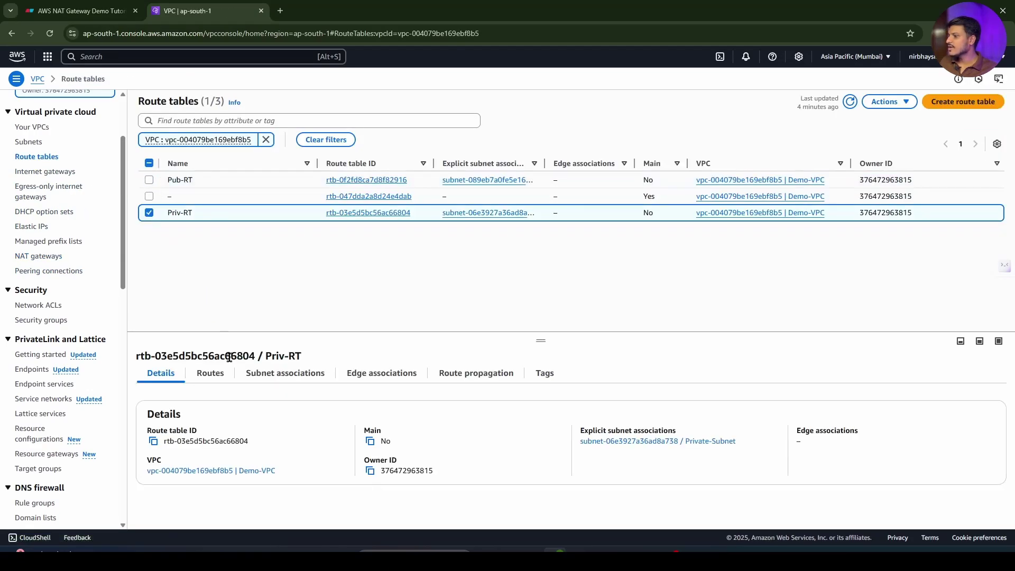
pyautogui.click(214, 377)
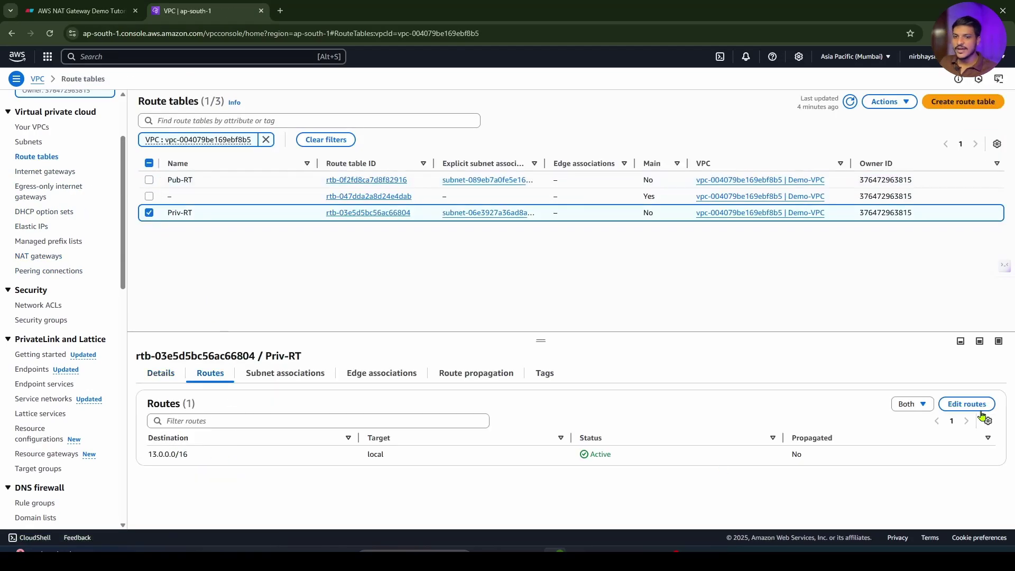
pyautogui.click(967, 404)
pyautogui.click(133, 198)
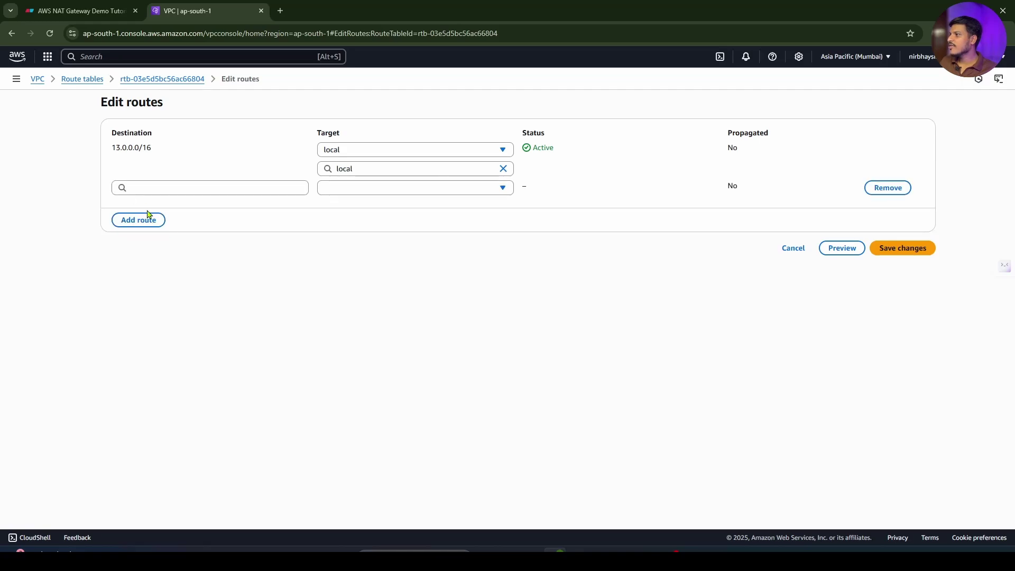
# Define Priv-RT's new route with destination 0.0.0.0/0 and the Demo-NAT NAT gateway as its target.
pyautogui.click(85, 11)
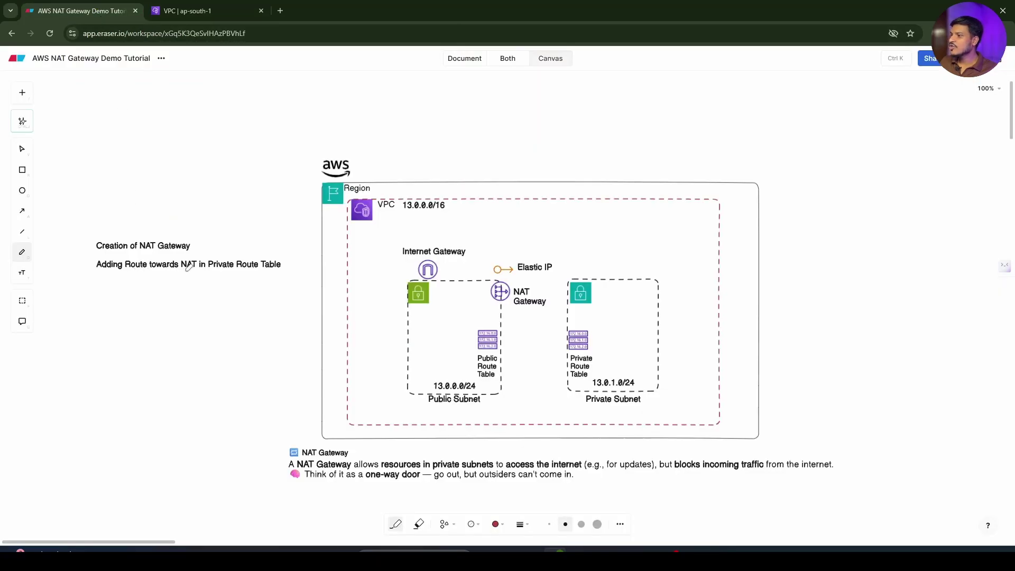
pyautogui.click(201, 11)
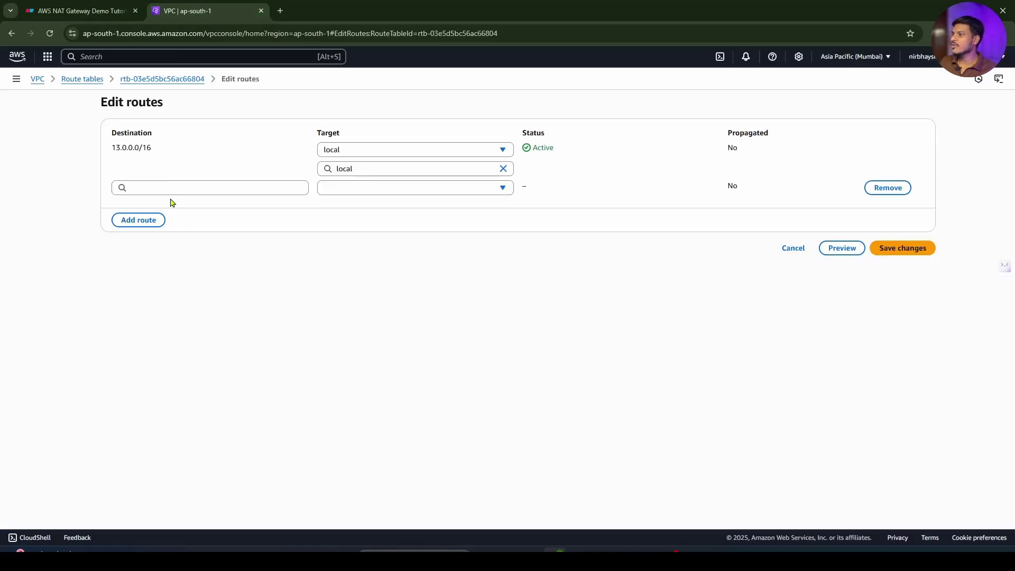
pyautogui.click(212, 188)
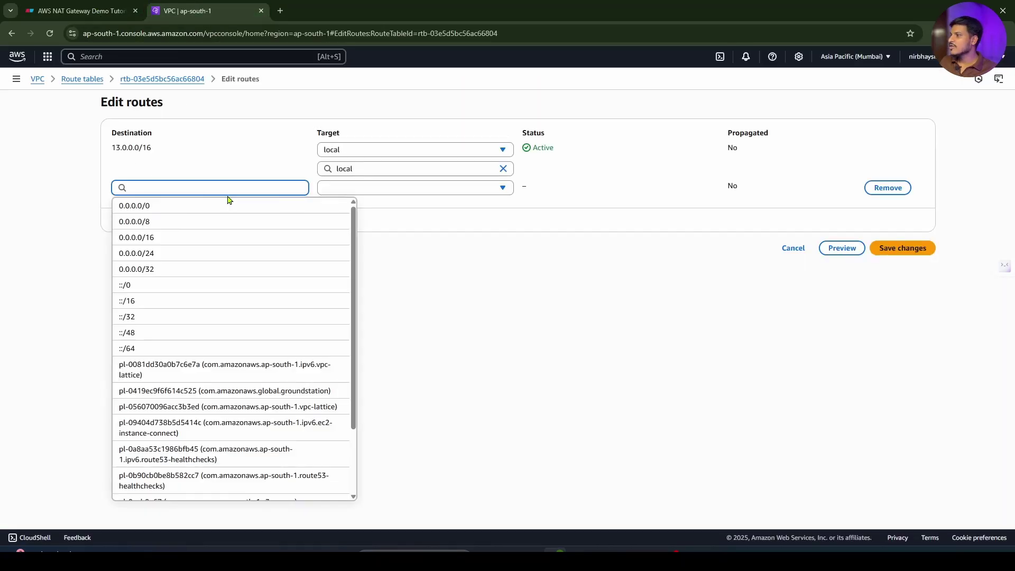
pyautogui.click(195, 205)
pyautogui.click(339, 190)
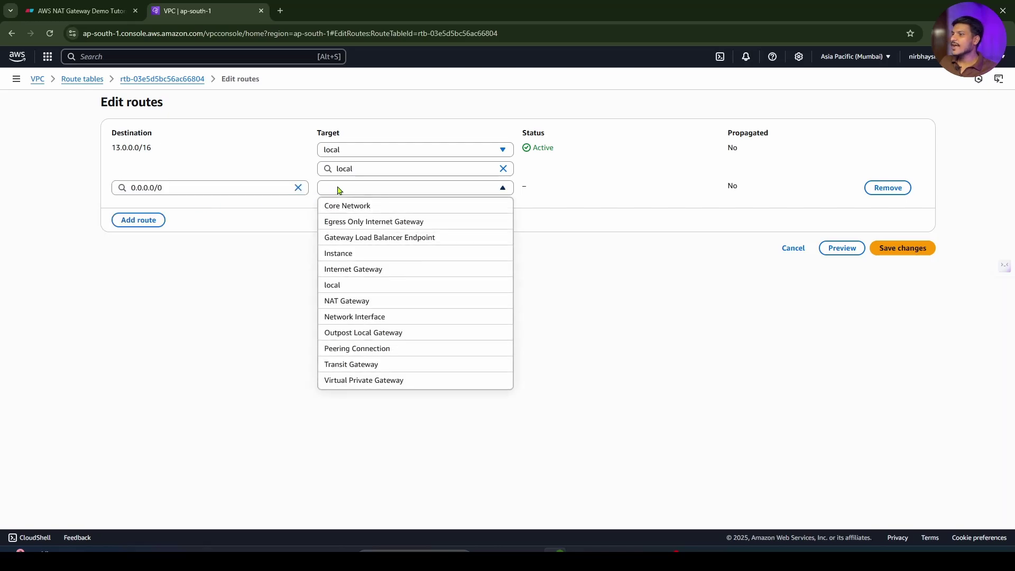
pyautogui.click(349, 299)
pyautogui.click(342, 207)
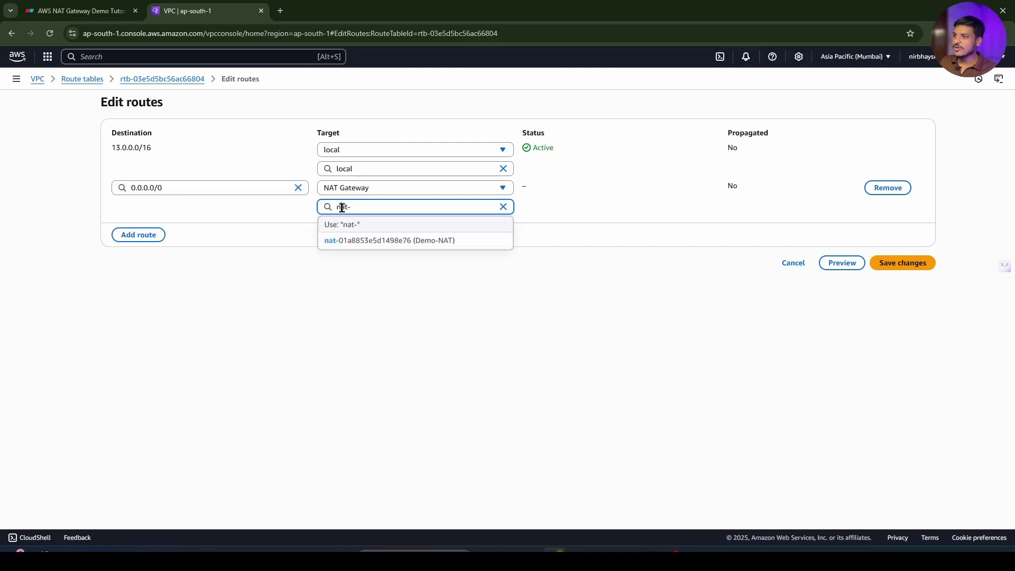
pyautogui.click(360, 244)
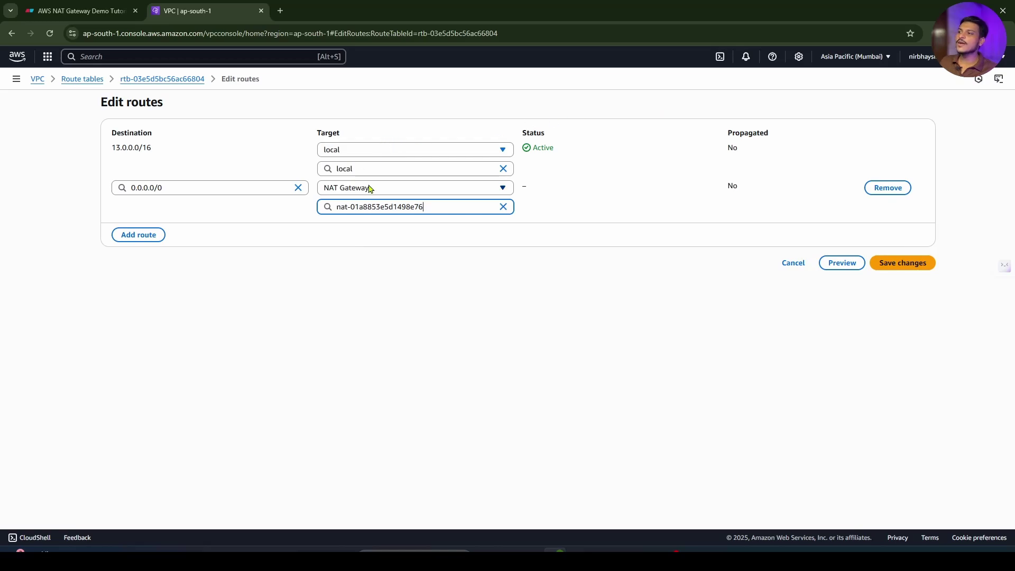
# Sketch temporary arrows in the Eraser diagram from the private route table to the NAT gateway and from there out of the region.
pyautogui.click(112, 5)
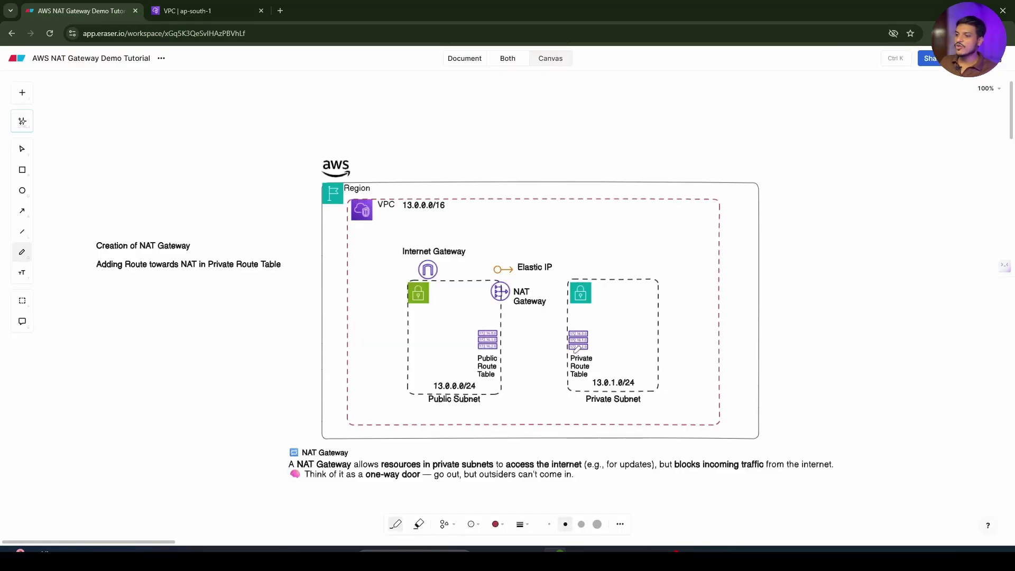
pyautogui.moveTo(576, 350)
pyautogui.mouseDown()
pyautogui.moveTo(573, 372)
pyautogui.moveTo(529, 317)
pyautogui.moveTo(514, 320)
pyautogui.moveTo(529, 304)
pyautogui.mouseUp()
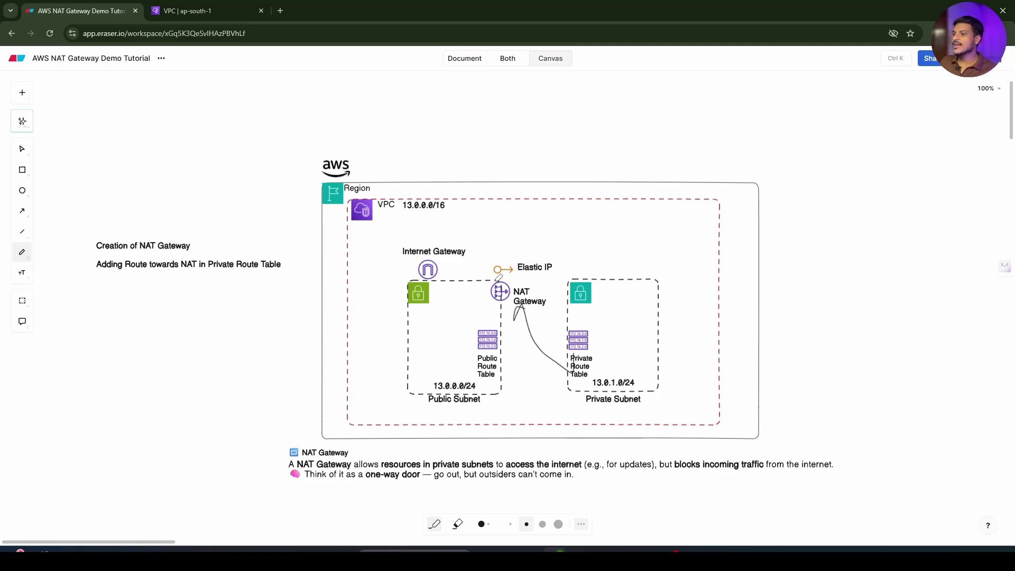
pyautogui.moveTo(485, 280)
pyautogui.mouseDown()
pyautogui.moveTo(239, 294)
pyautogui.moveTo(270, 336)
pyautogui.mouseUp()
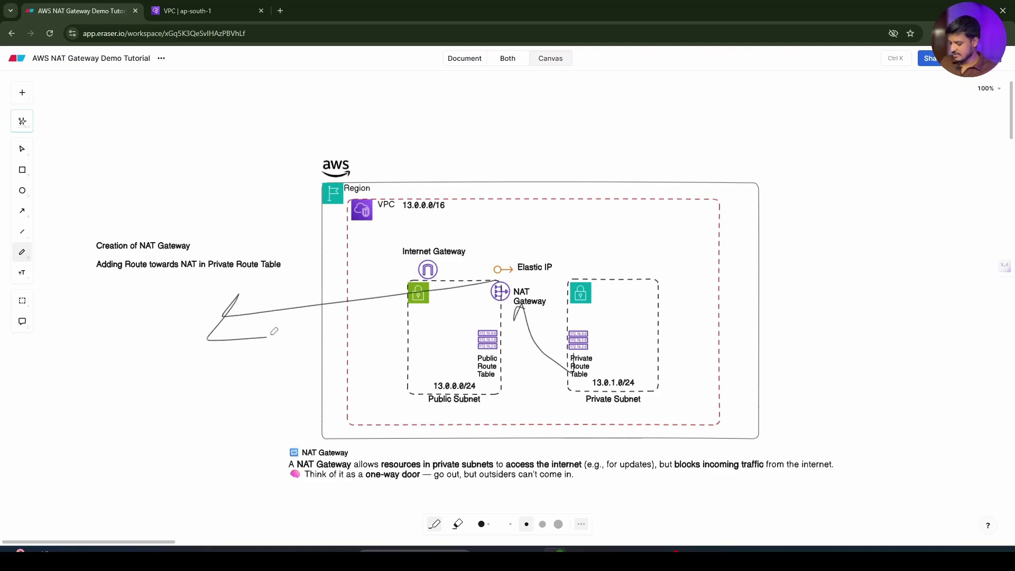
# Return to the AWS route editor and save Priv-RT's route changes.
pyautogui.hotkey('ctrl', 'Tab')
pyautogui.click(373, 242)
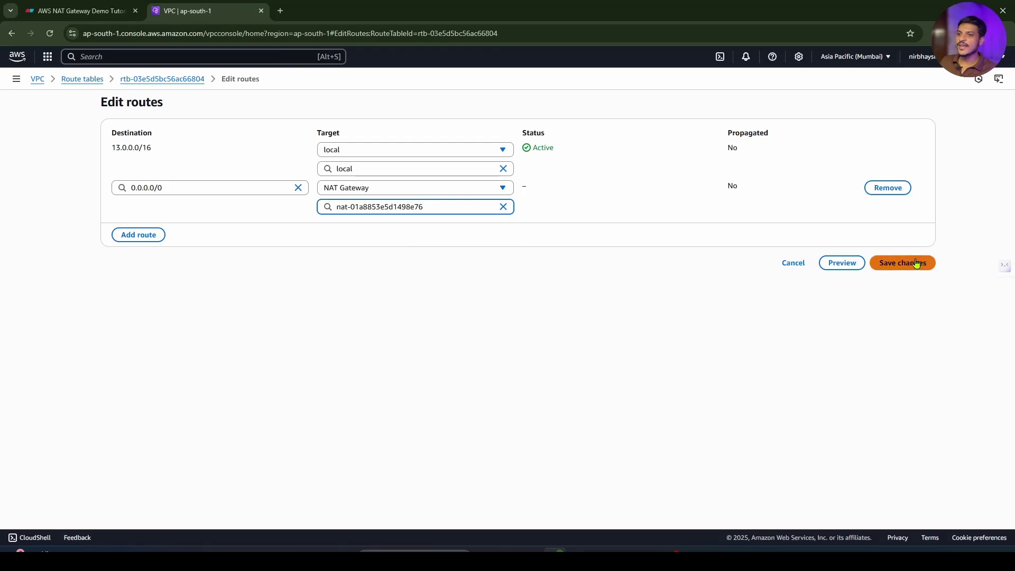
pyautogui.click(915, 263)
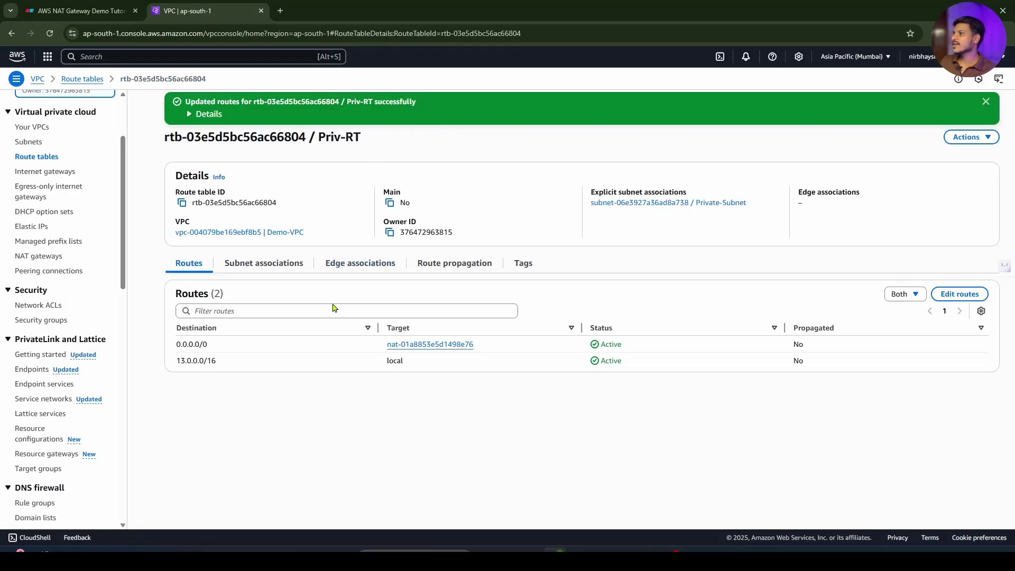
# Switch to the Eraser board and review the next diagram's tasks, pointing out "Create Public and Private EC2".
pyautogui.click(80, 5)
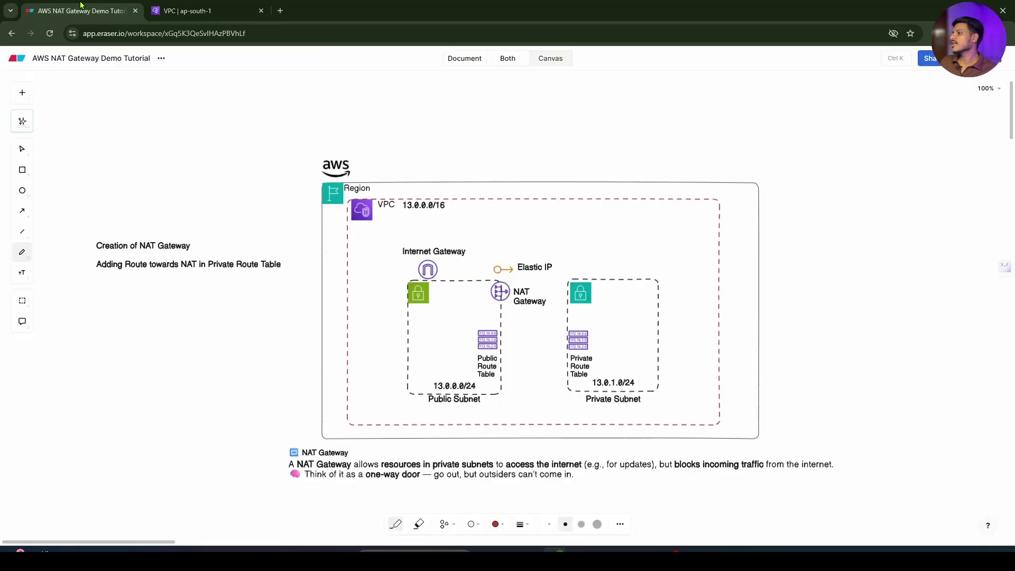
pyautogui.scroll(-8, 236, 280)
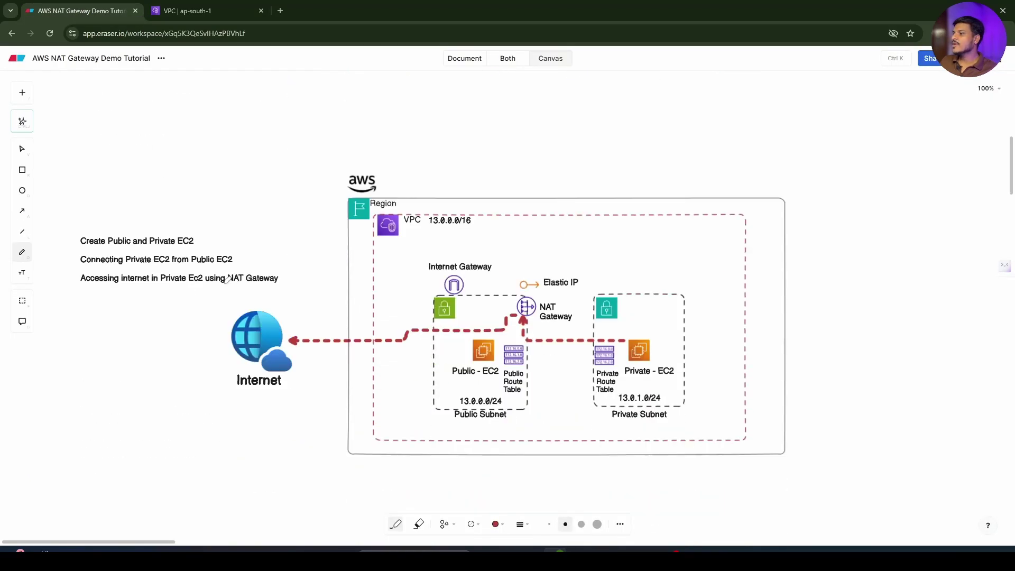
pyautogui.moveTo(83, 247); pyautogui.dragTo(204, 248)
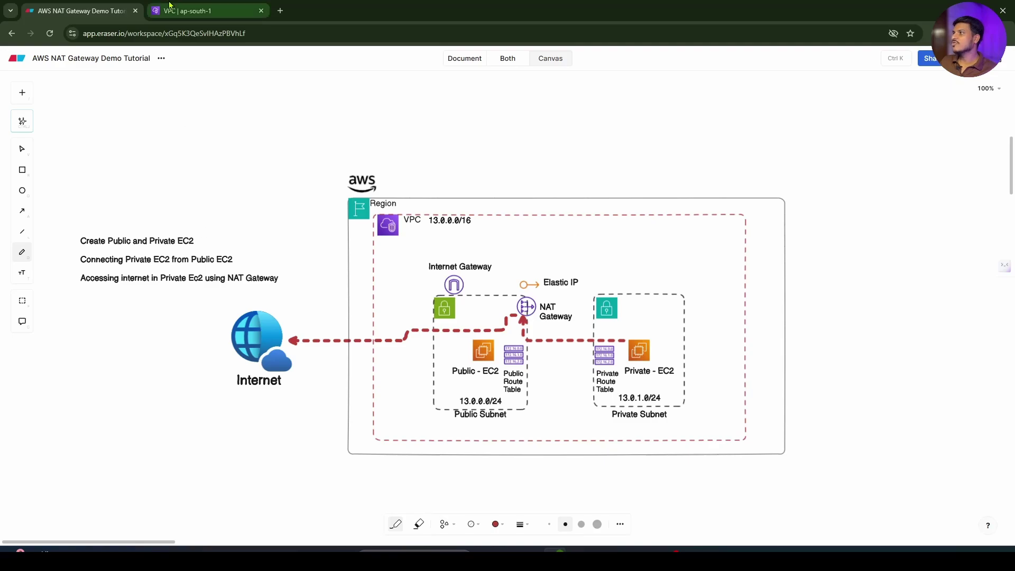
# Switch to the AWS console, find the EC2 service, open it separately and start launching an instance.
pyautogui.click(197, 5)
pyautogui.click(120, 53)
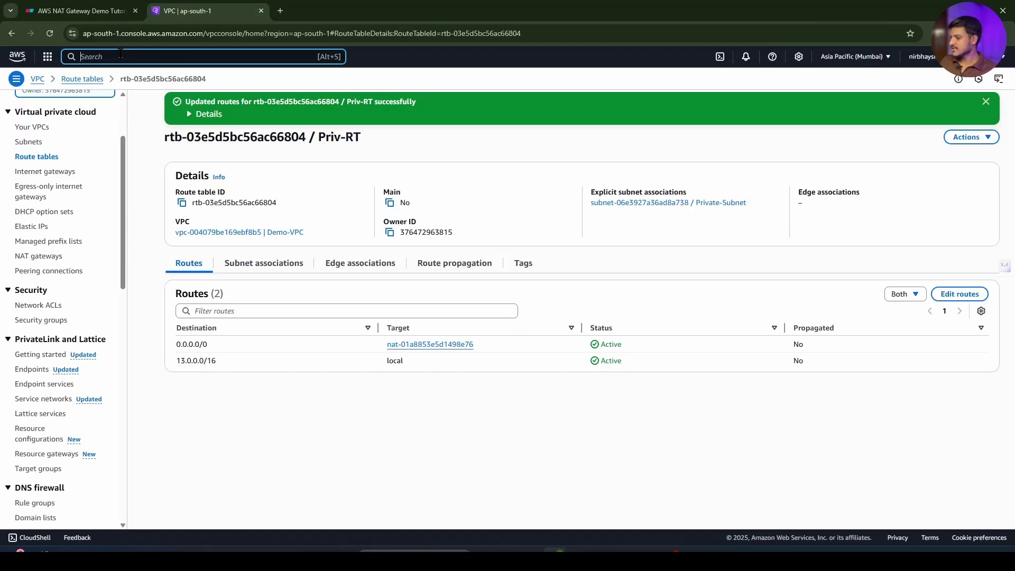
pyautogui.write('ec2')
pyautogui.rightClick(221, 112)
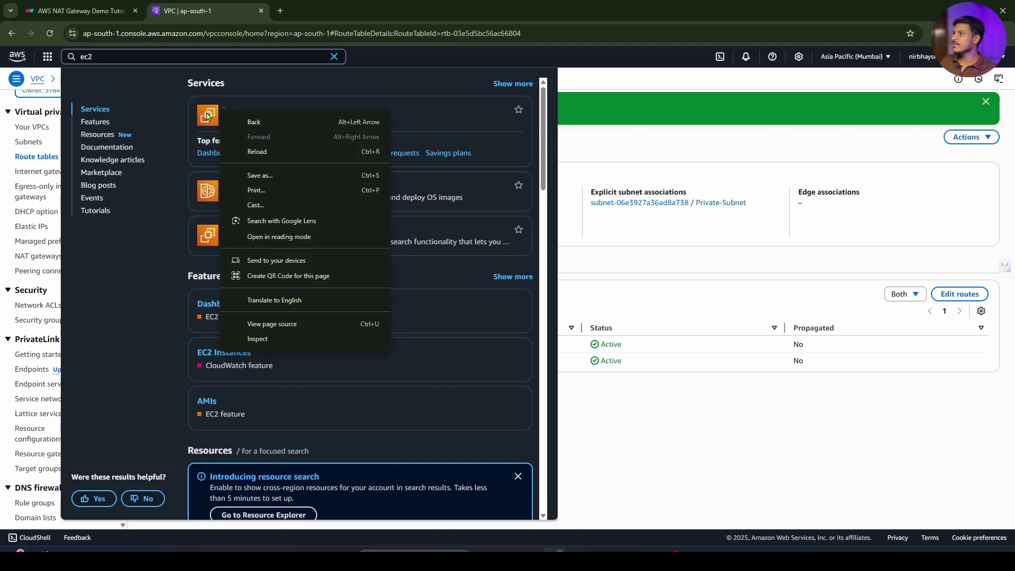
pyautogui.click(207, 116)
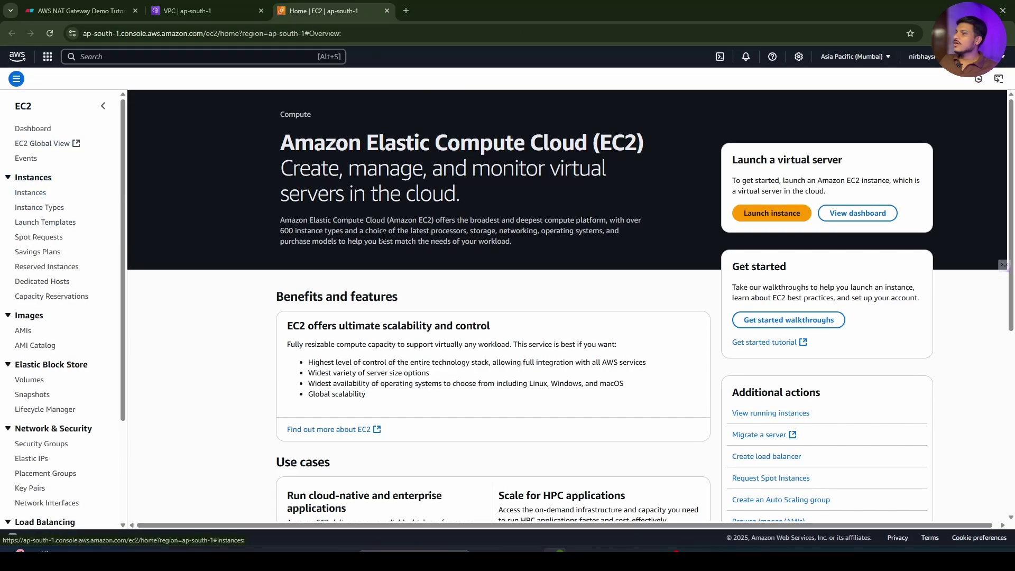
pyautogui.click(807, 219)
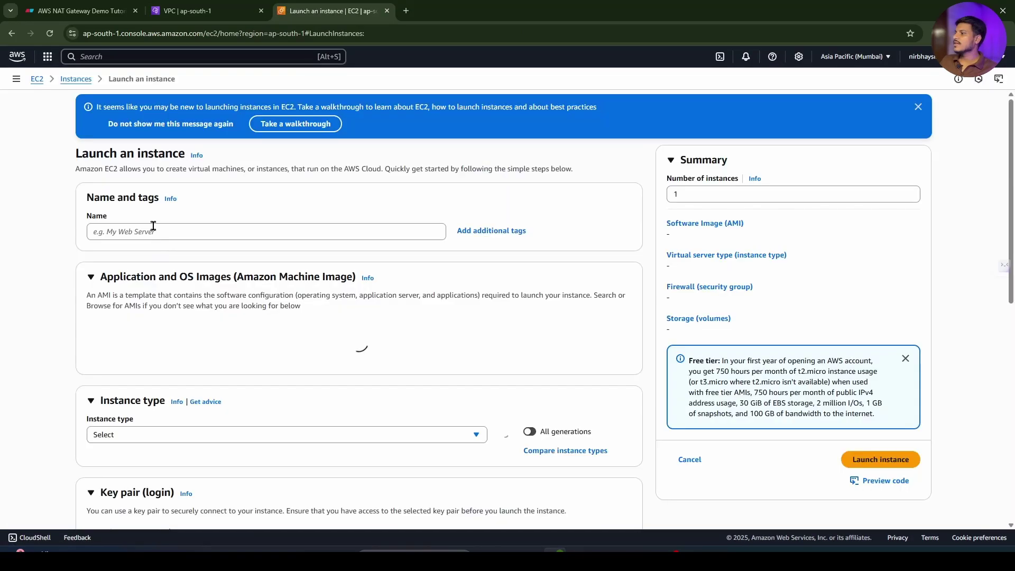
# Name the new instance Pub-EC2 and assign it the Test-Key key pair.
pyautogui.write('Pub-EC2')
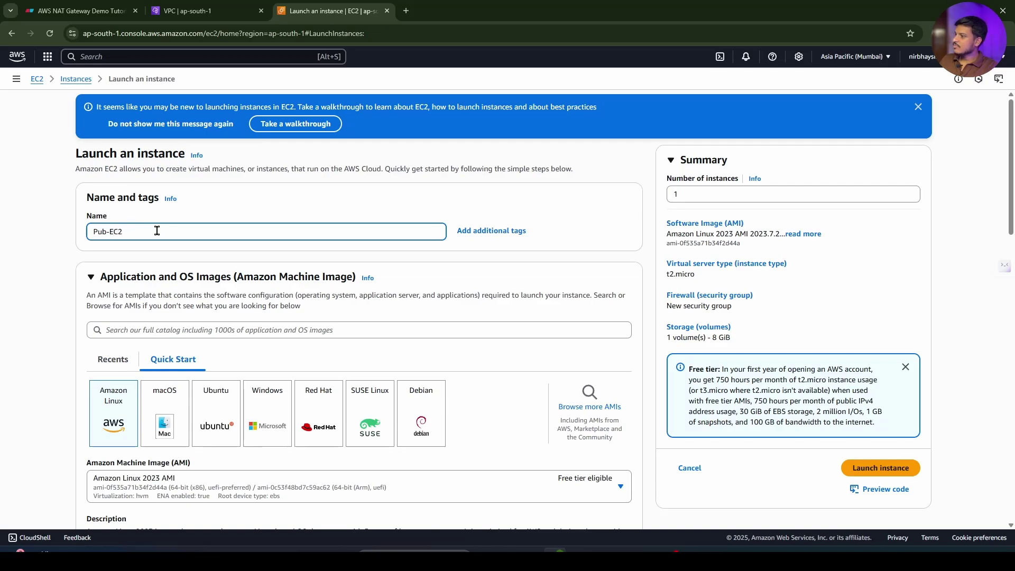
pyautogui.scroll(-3, 157, 230)
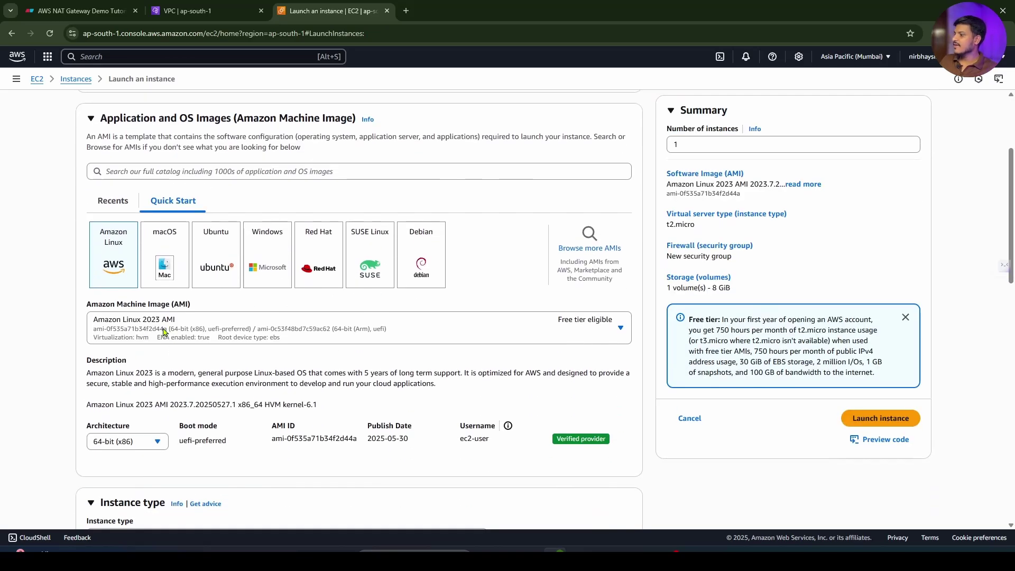
pyautogui.scroll(-2, 132, 184)
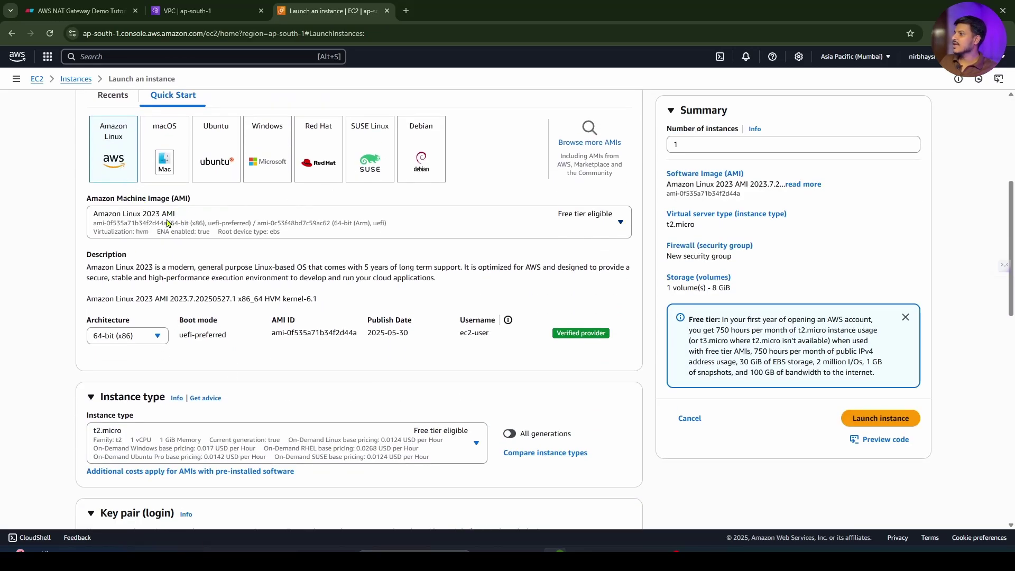
pyautogui.scroll(-1, 223, 274)
pyautogui.scroll(-3, 224, 275)
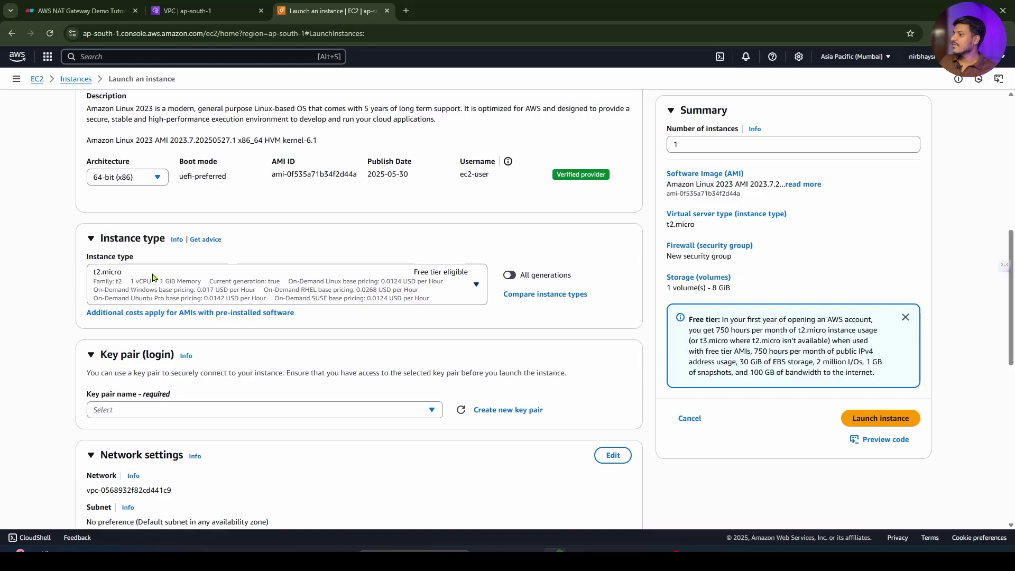
pyautogui.scroll(-2, 155, 279)
pyautogui.click(133, 303)
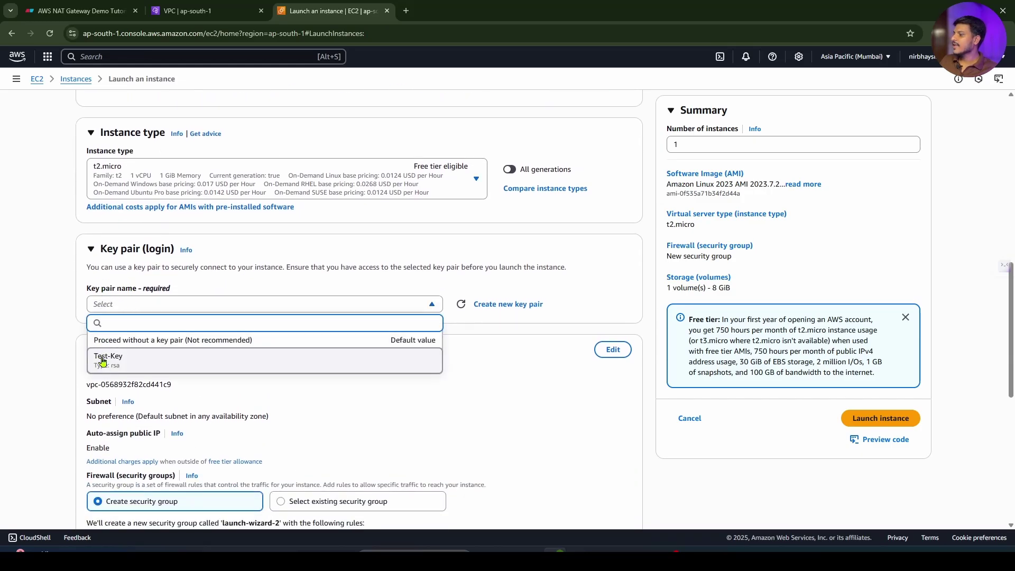
pyautogui.click(139, 368)
# Place the instance in Demo-VPC's Public-Subnet and enable auto-assigned public IP.
pyautogui.scroll(-3, 175, 307)
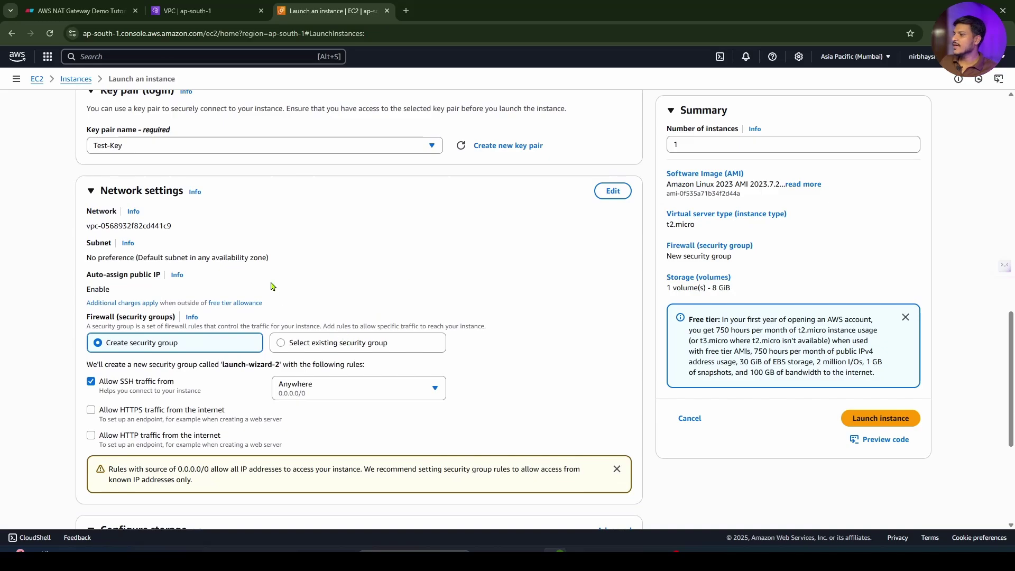
pyautogui.click(80, 11)
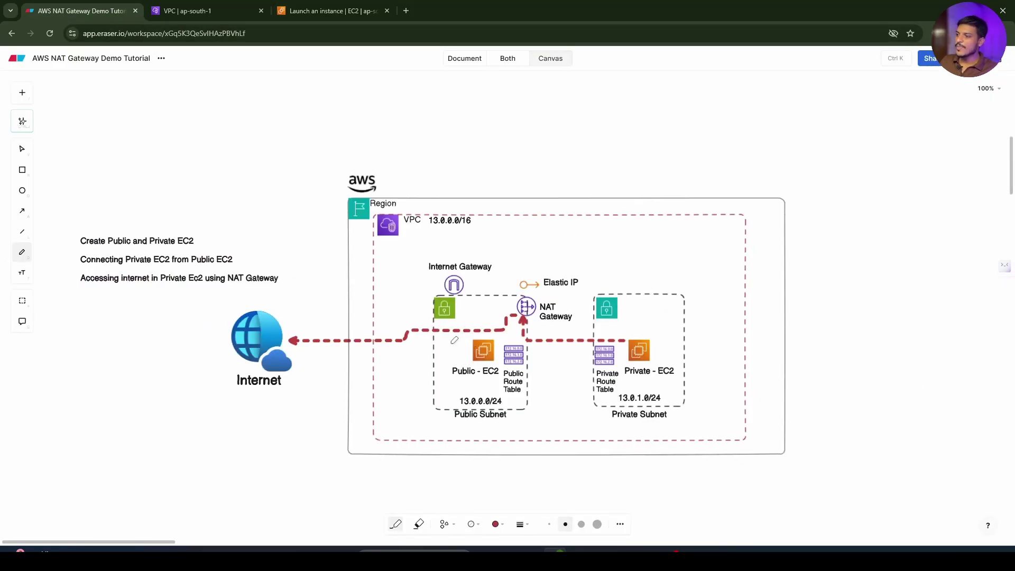
pyautogui.click(303, 11)
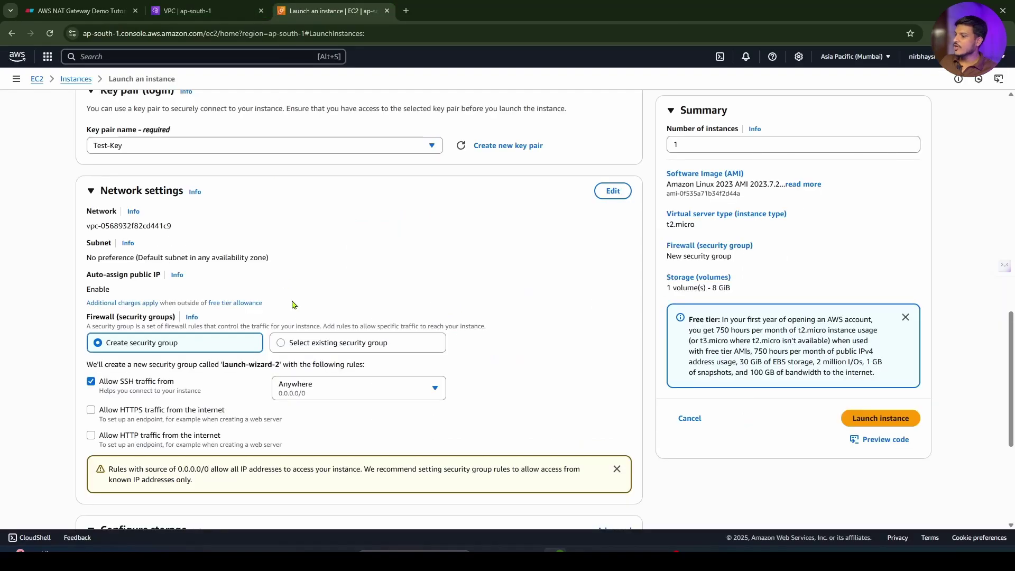
pyautogui.click(613, 191)
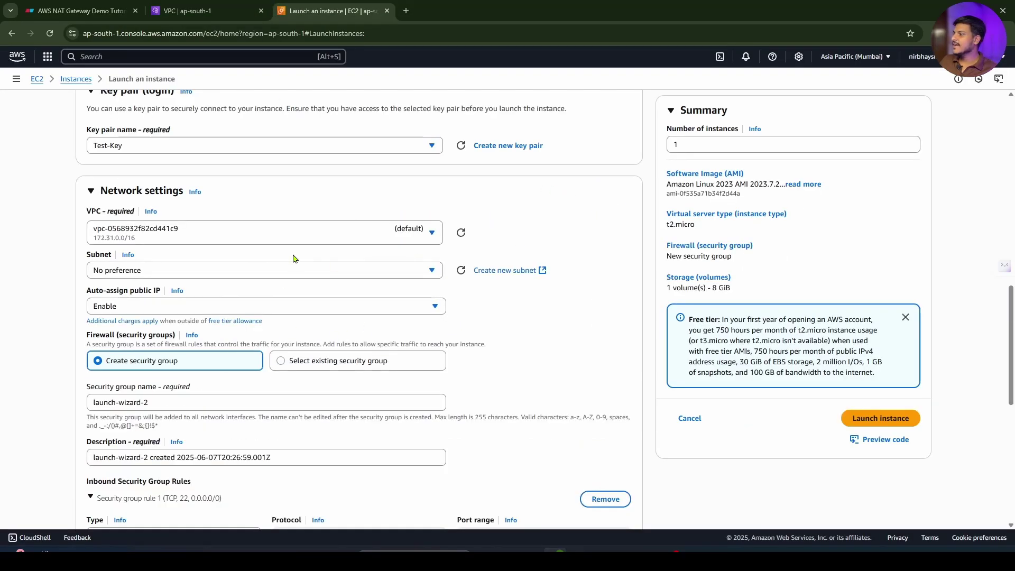
pyautogui.click(230, 237)
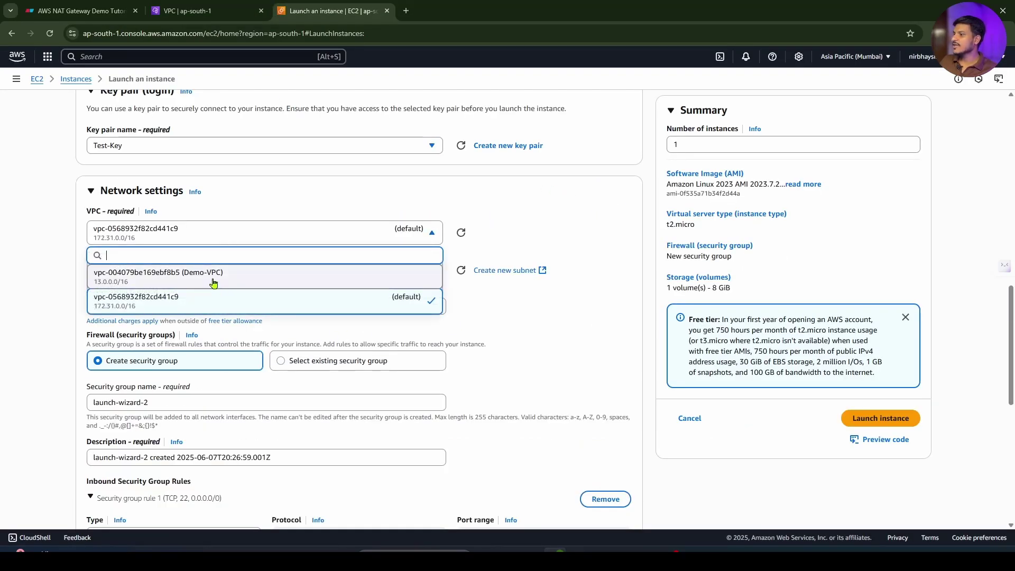
pyautogui.click(175, 283)
pyautogui.scroll(-1, 176, 264)
pyautogui.click(176, 235)
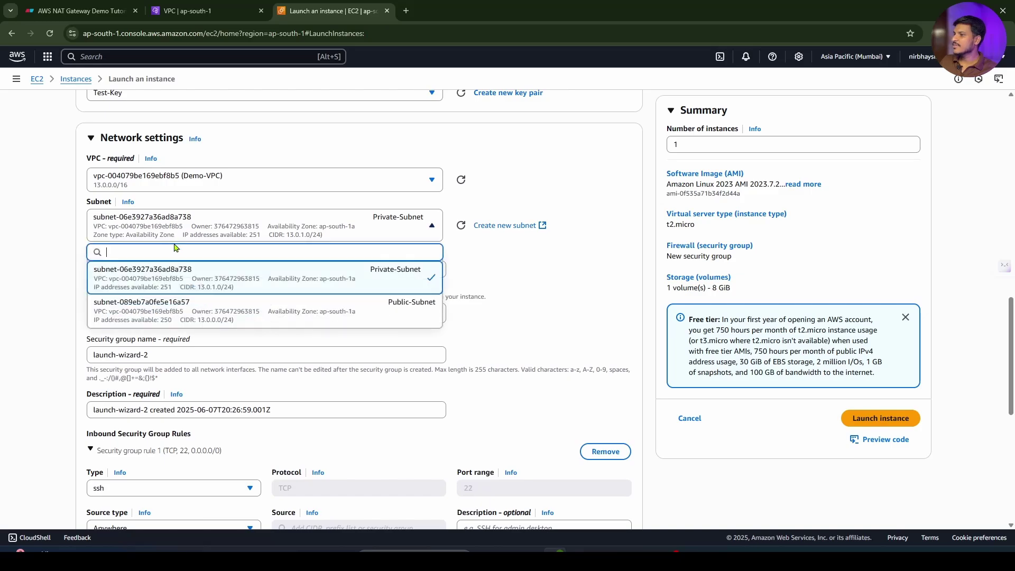
pyautogui.click(238, 312)
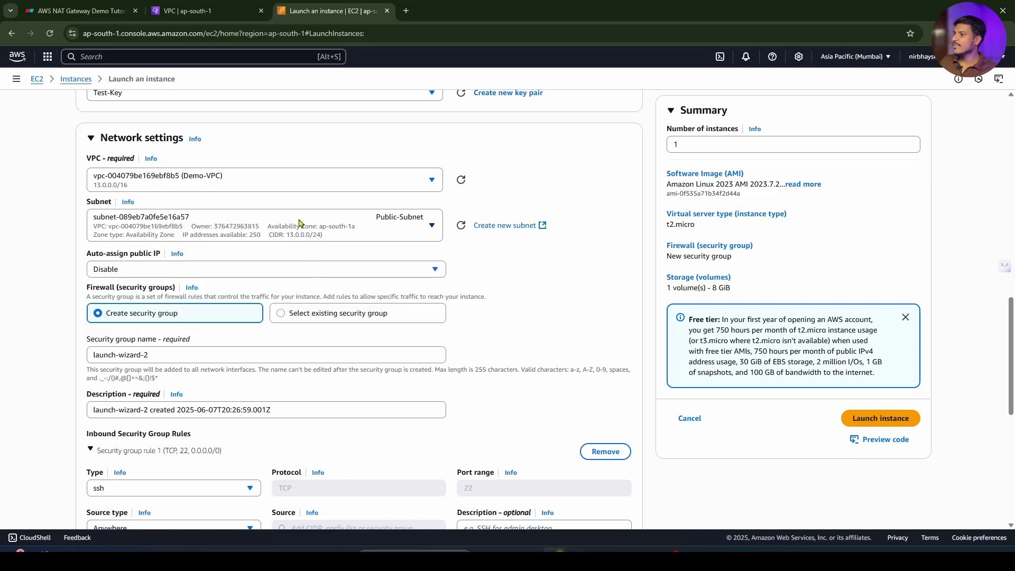
pyautogui.click(156, 273)
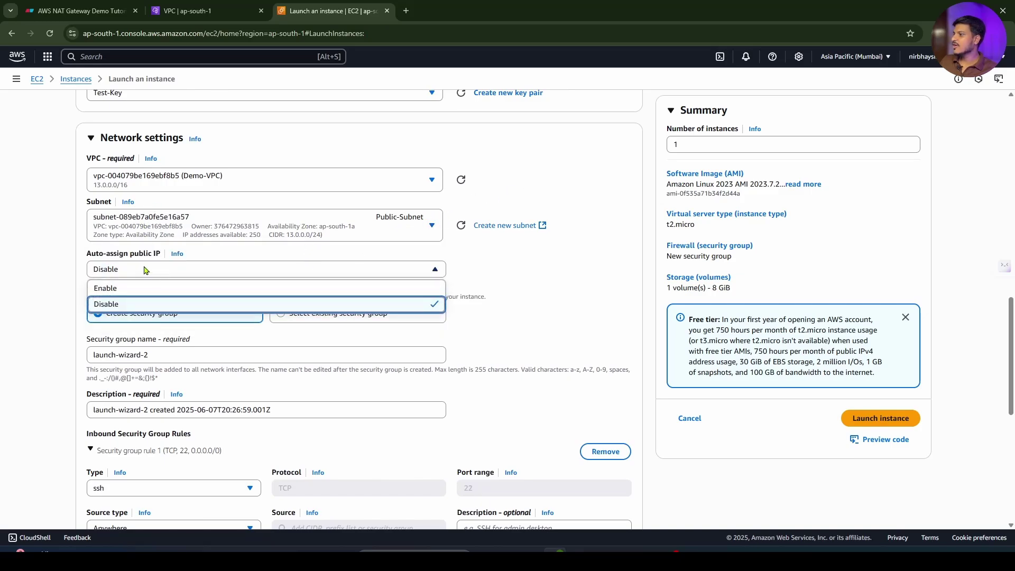
pyautogui.click(106, 291)
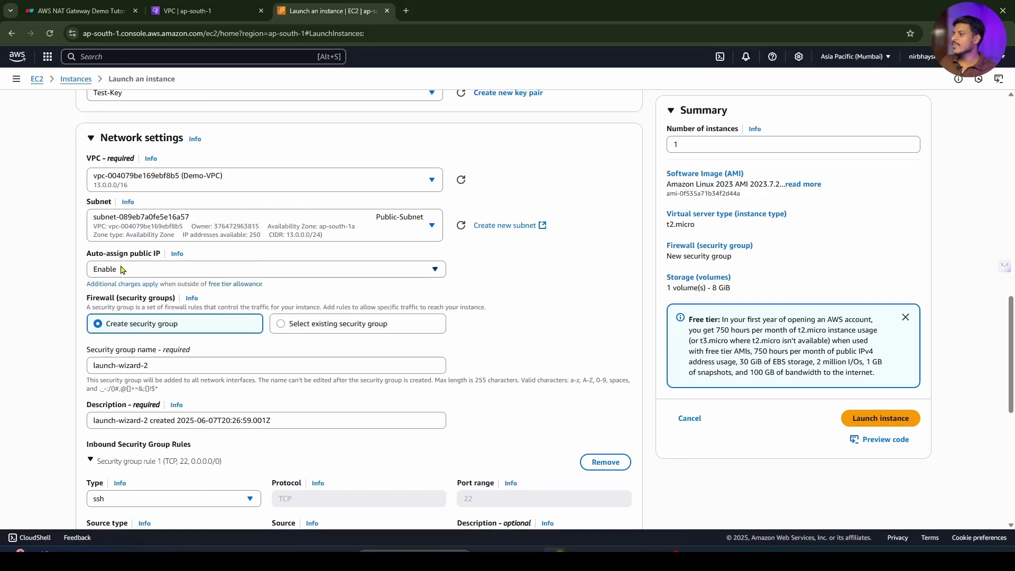
# Name the instance's new security group Pub-SG.
pyautogui.scroll(-2, 238, 272)
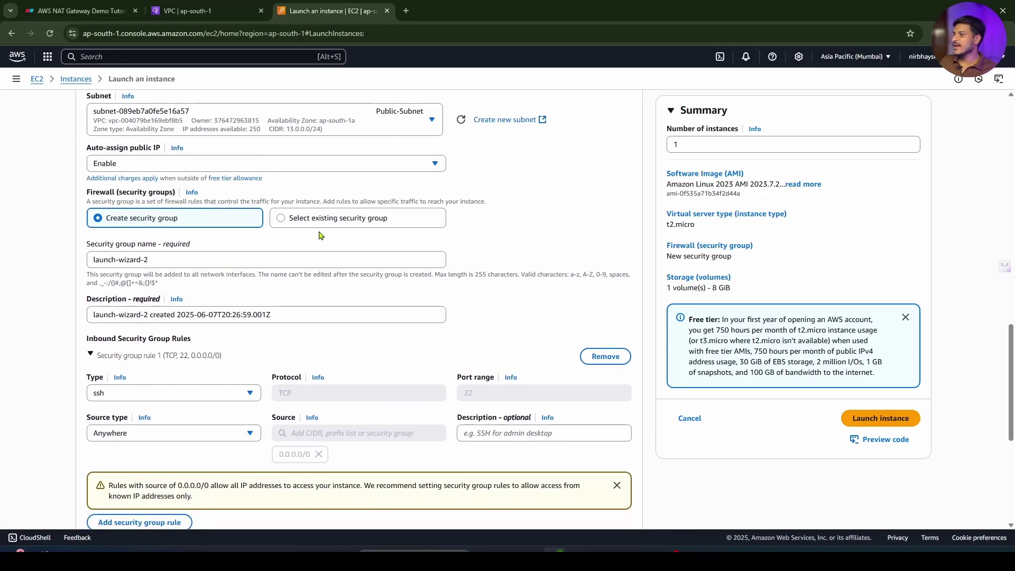
pyautogui.moveTo(202, 260); pyautogui.dragTo(51, 266)
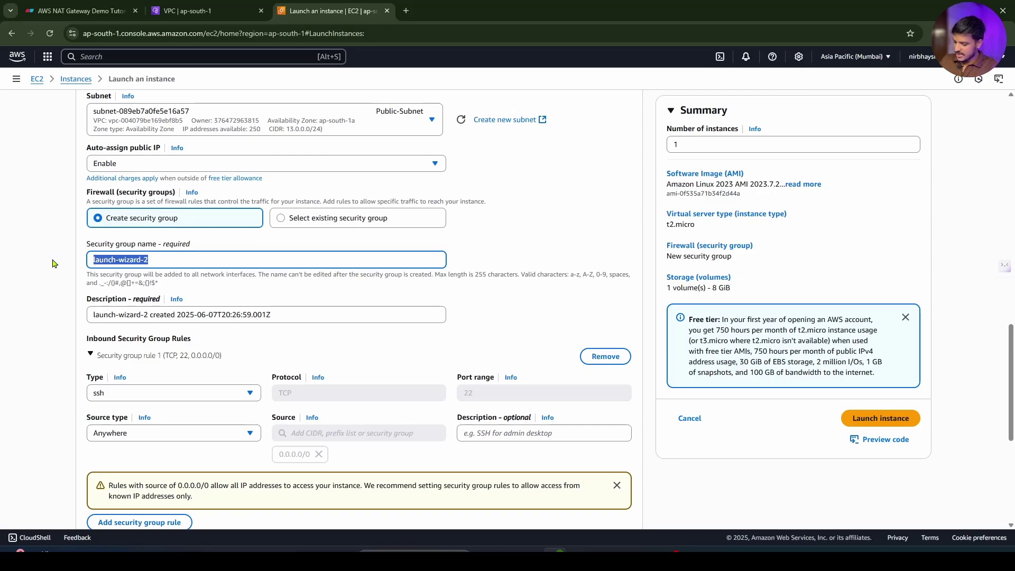
pyautogui.write('Pub-SG')
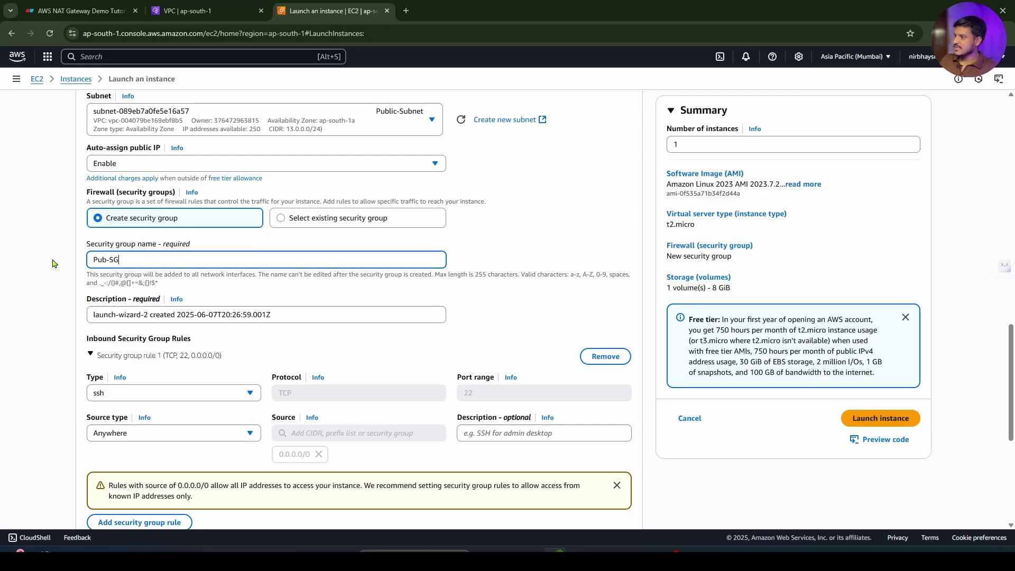
# Review the Pub-SG rule, storage and advanced details at their defaults and launch the Pub-EC2 instance.
pyautogui.scroll(-2, 343, 246)
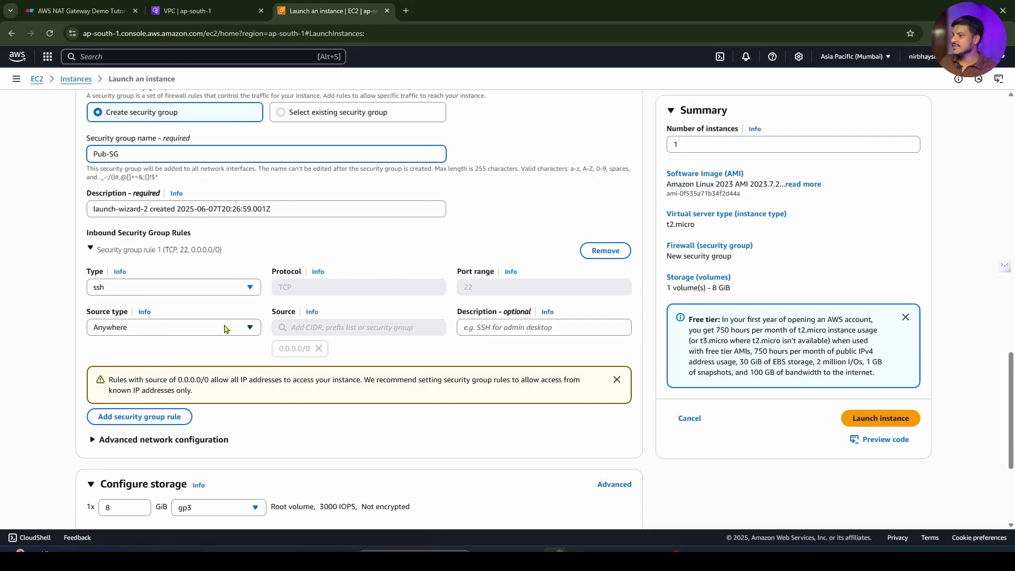
pyautogui.scroll(-2, 106, 331)
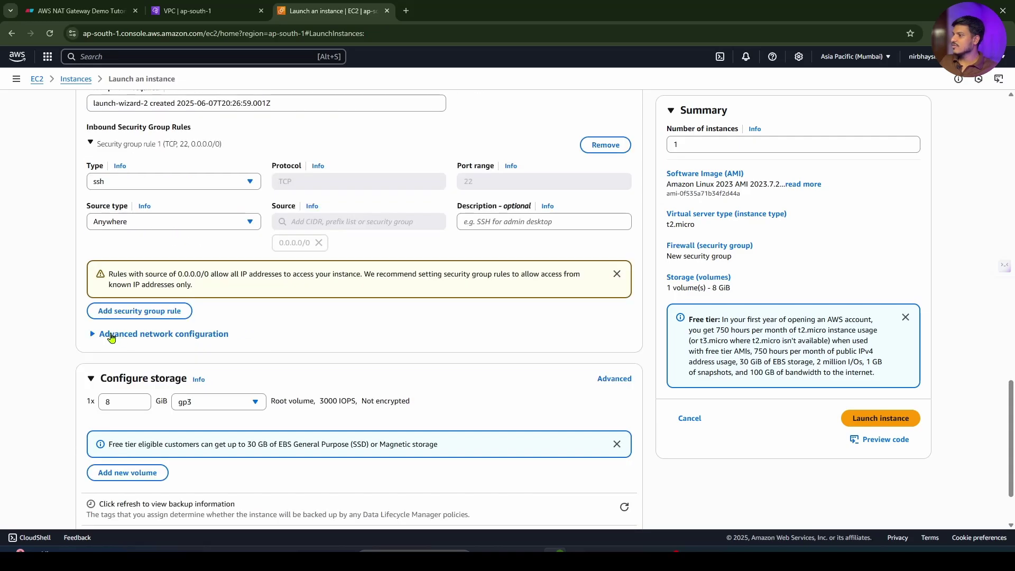
pyautogui.scroll(-2, 127, 198)
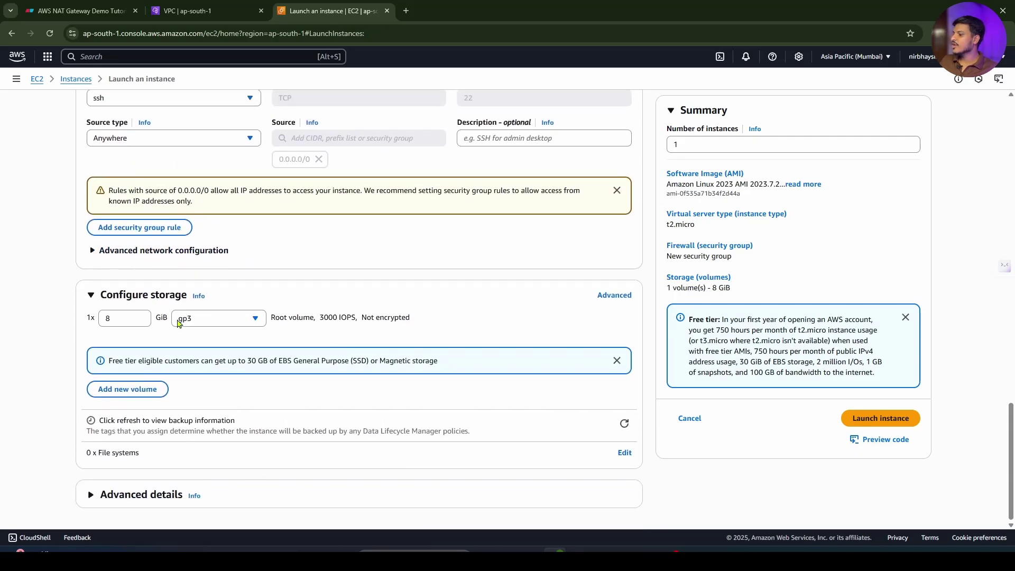
pyautogui.click(106, 493)
pyautogui.scroll(-8, 182, 324)
pyautogui.scroll(15, 210, 274)
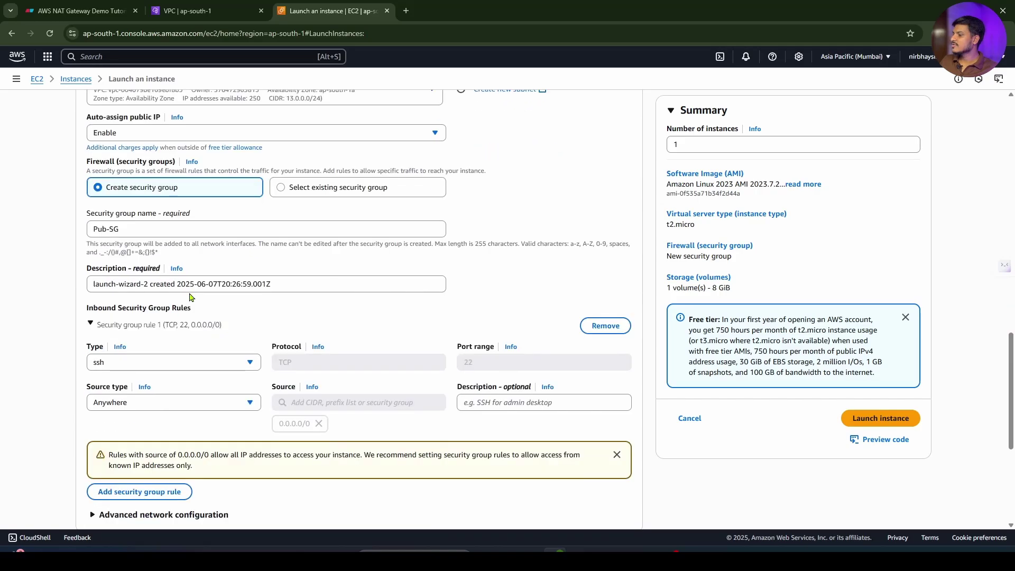
pyautogui.scroll(-5, 190, 297)
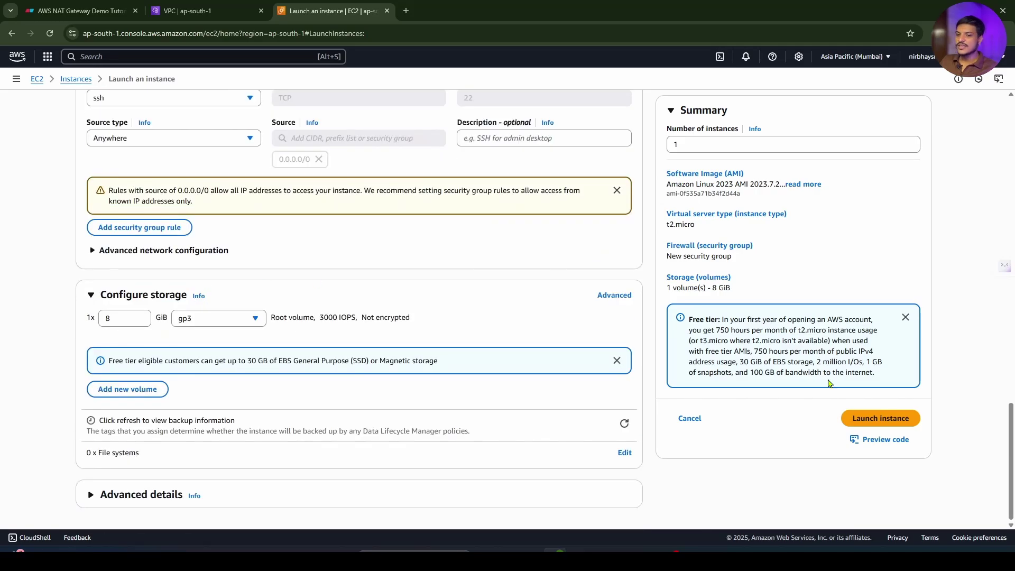
pyautogui.click(865, 422)
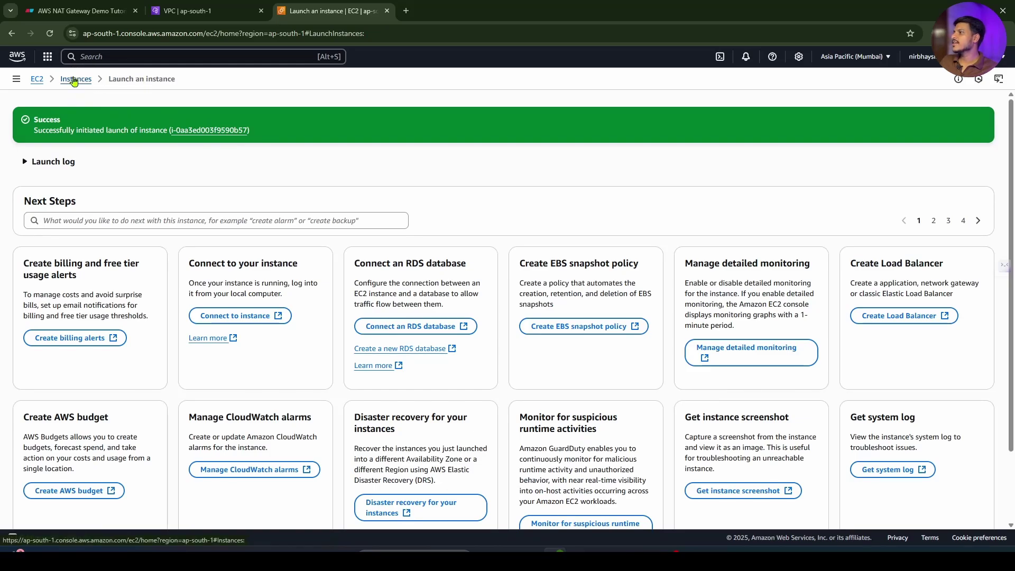
# Start launching another instance from the instances list, name it Priv-EC2 and assign it the Test-Key key pair.
pyautogui.click(76, 81)
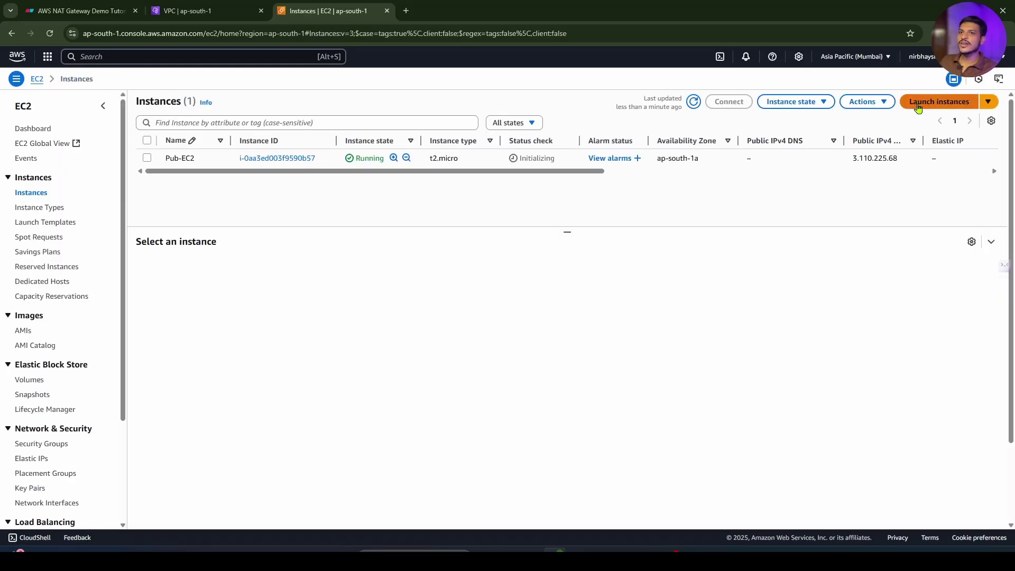
pyautogui.click(910, 103)
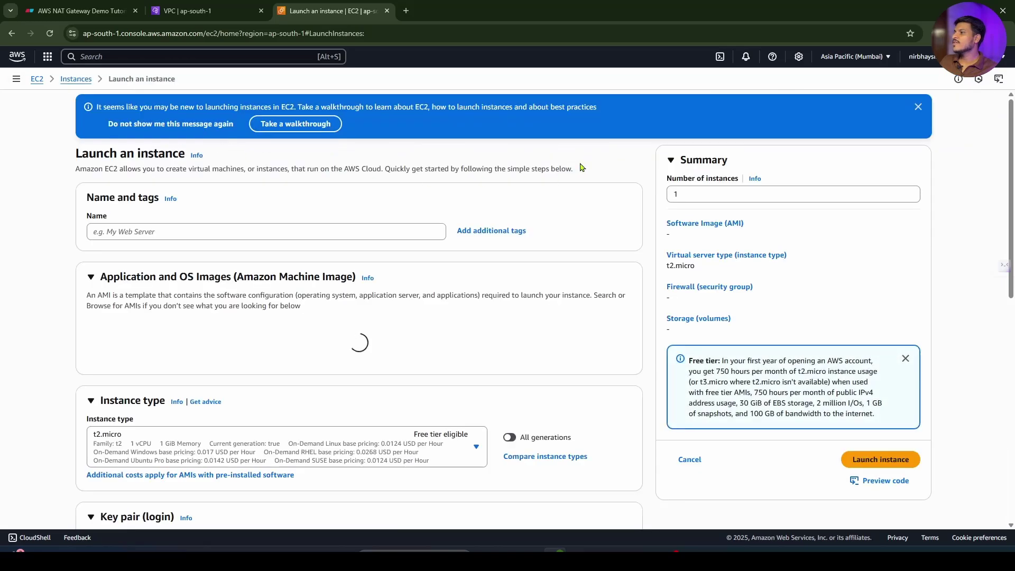
pyautogui.click(217, 232)
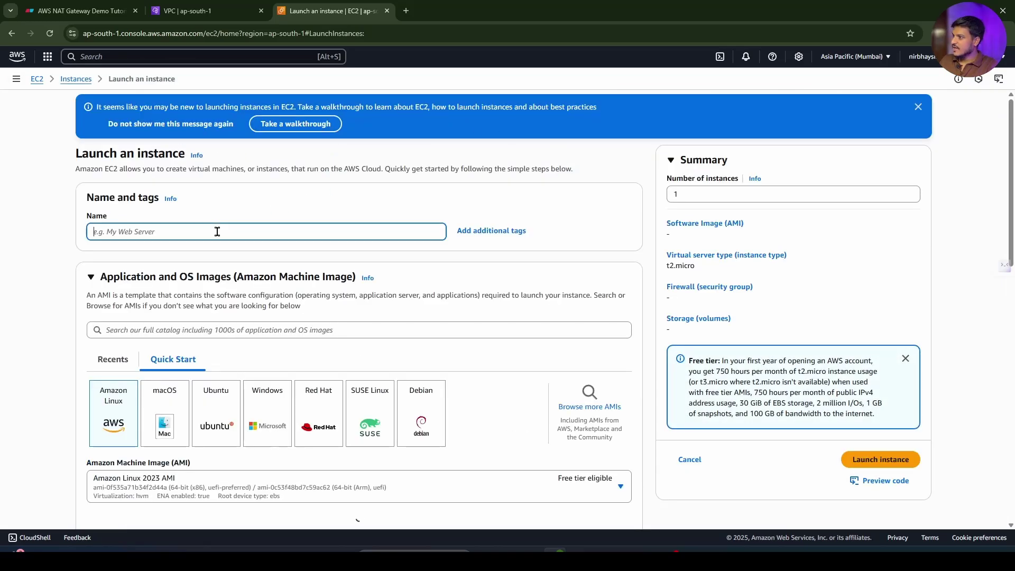
pyautogui.write('Priv-EC2')
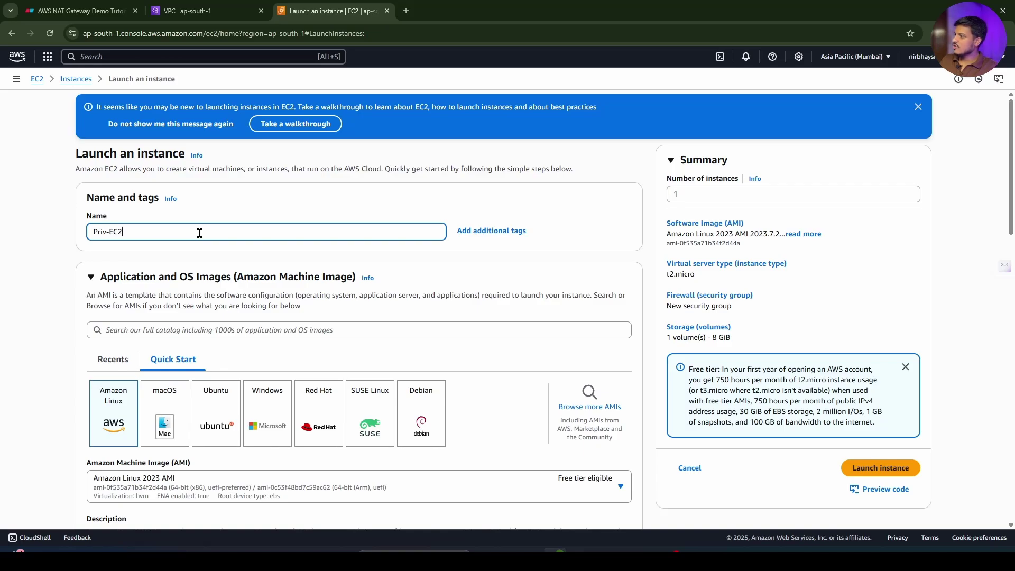
pyautogui.scroll(-3, 200, 233)
pyautogui.scroll(-1, 141, 331)
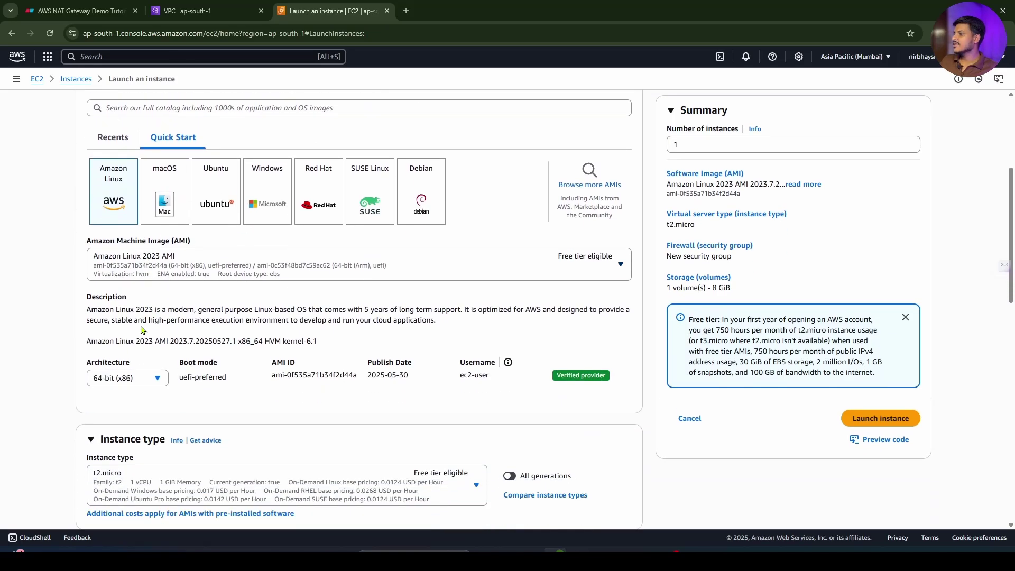
pyautogui.scroll(-5, 141, 331)
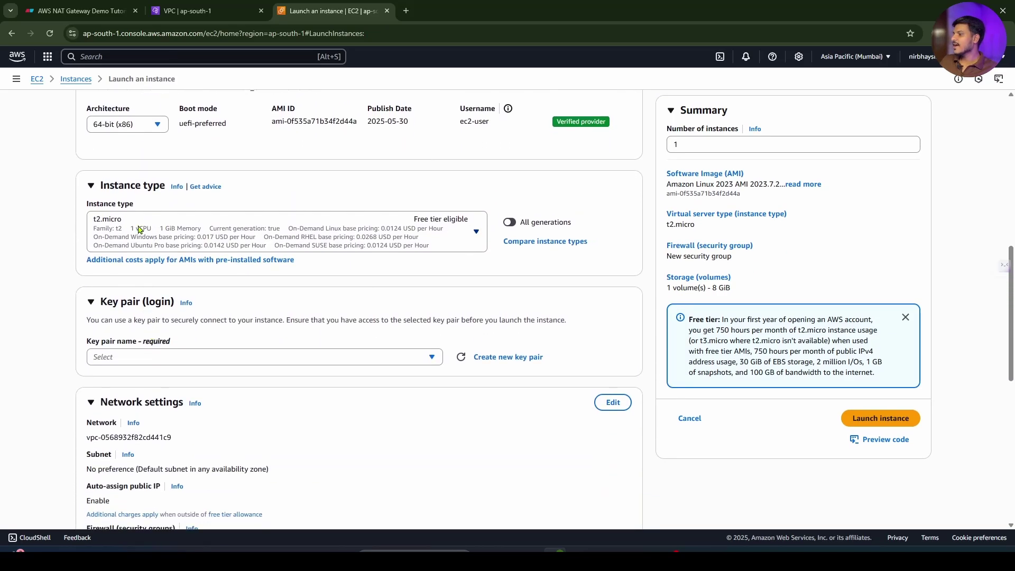
pyautogui.click(144, 358)
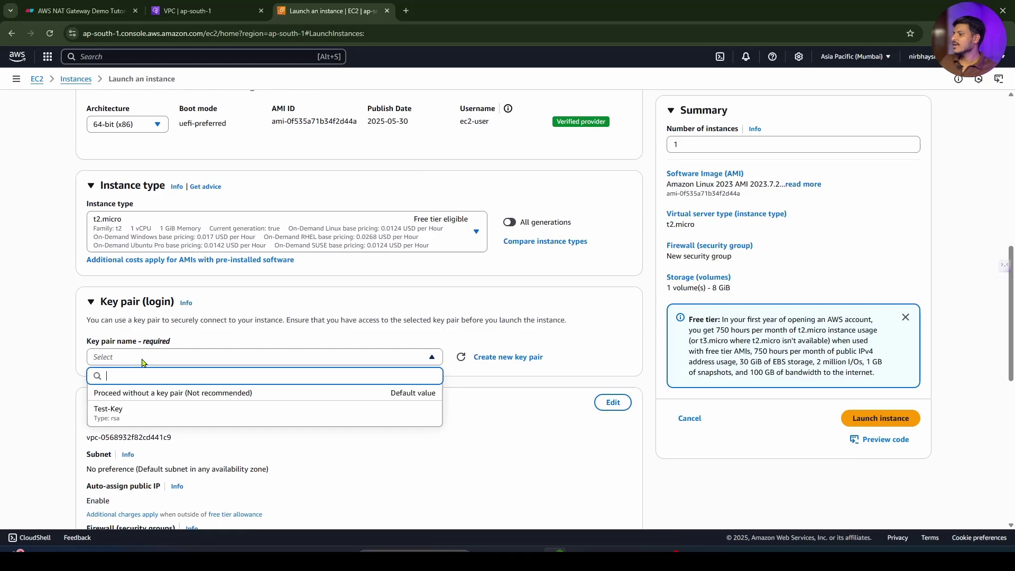
pyautogui.click(115, 413)
# Edit the network settings to place the instance in Demo-VPC's Private-Subnet.
pyautogui.scroll(-4, 220, 367)
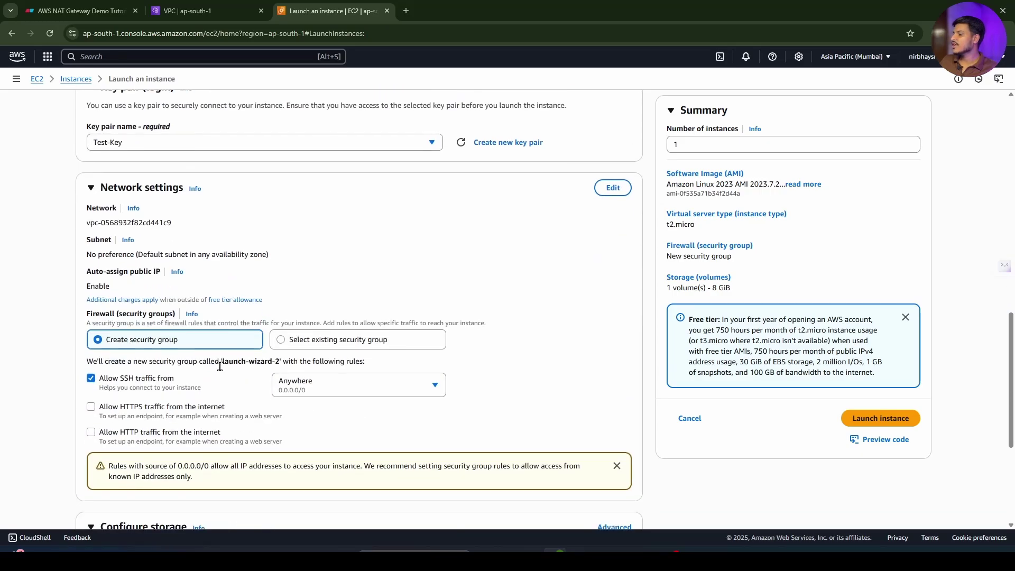
pyautogui.scroll(-2, 220, 366)
pyautogui.scroll(2, 522, 169)
pyautogui.click(612, 189)
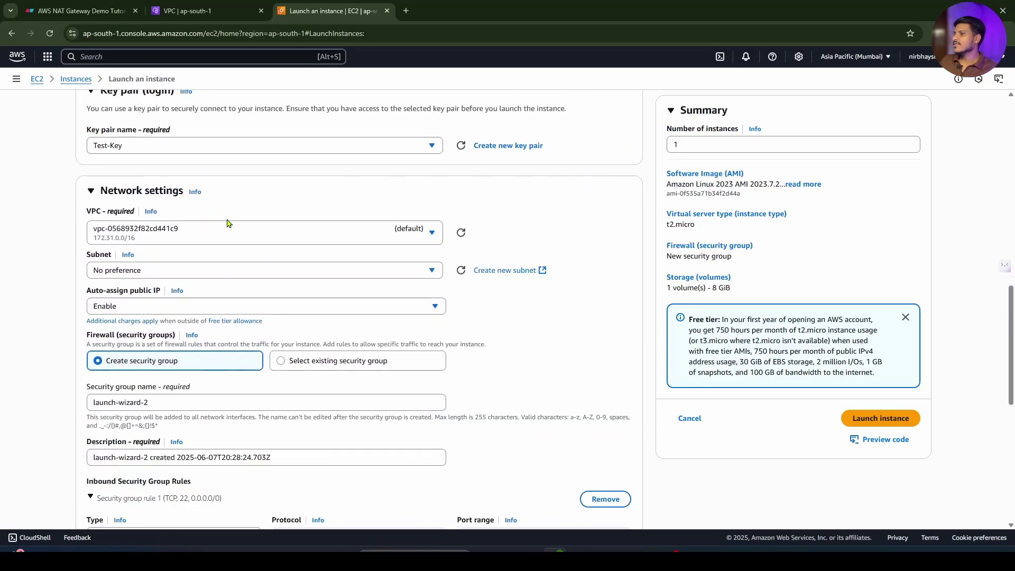
pyautogui.click(202, 231)
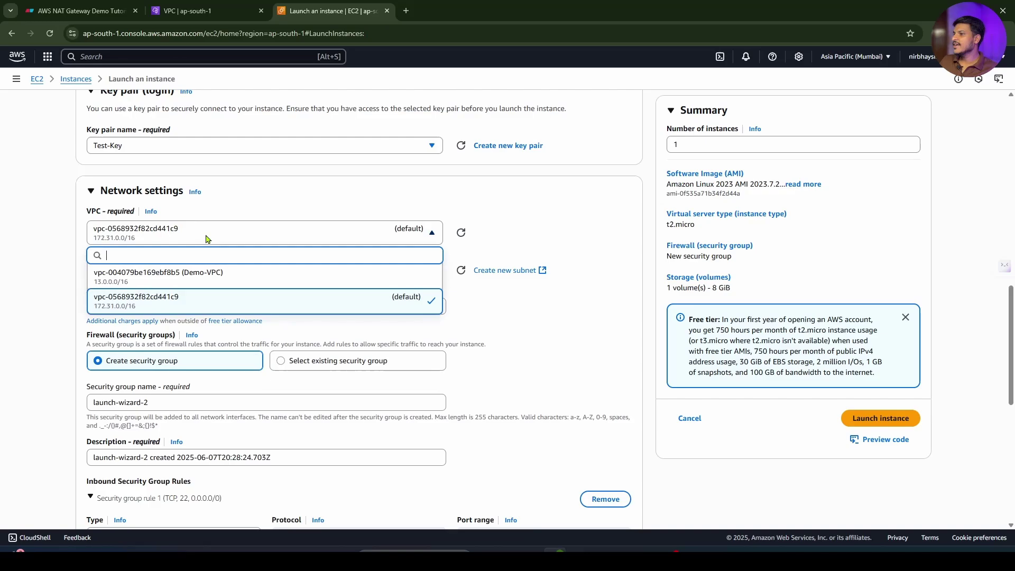
pyautogui.click(187, 279)
pyautogui.click(134, 279)
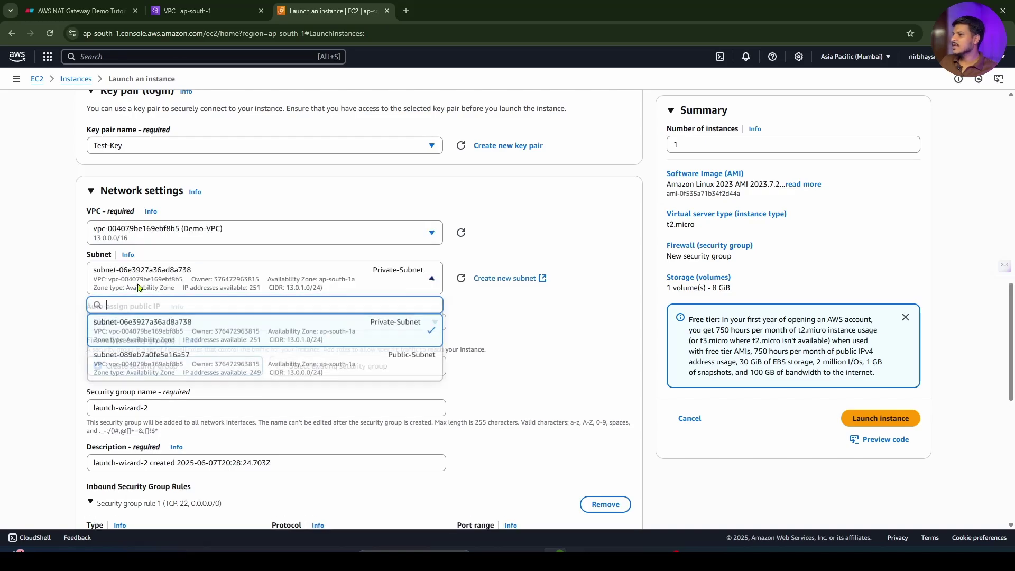
pyautogui.click(310, 324)
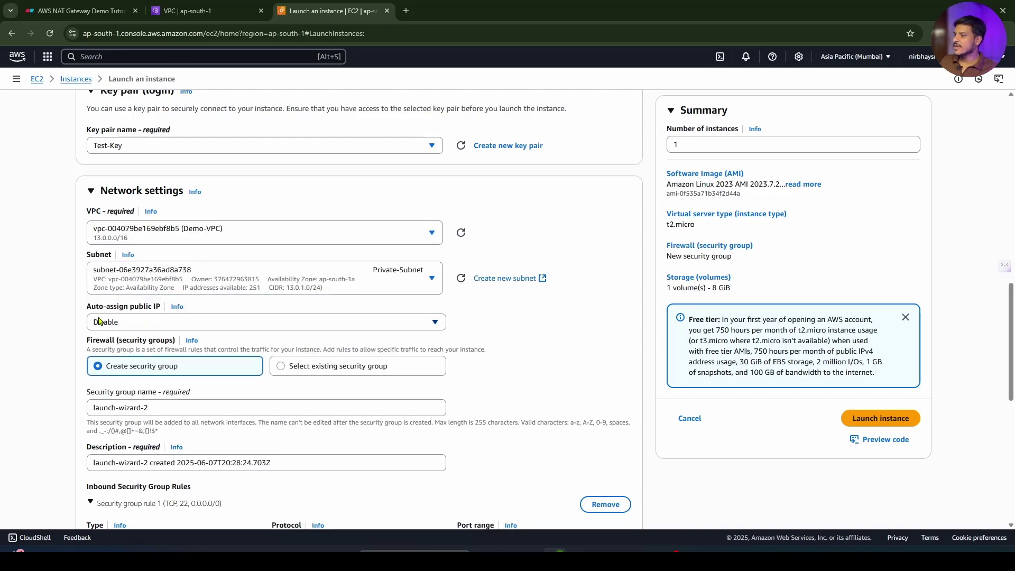
# Name the private instance's new security group Priv-SG.
pyautogui.scroll(-1, 159, 307)
pyautogui.scroll(-1, 161, 300)
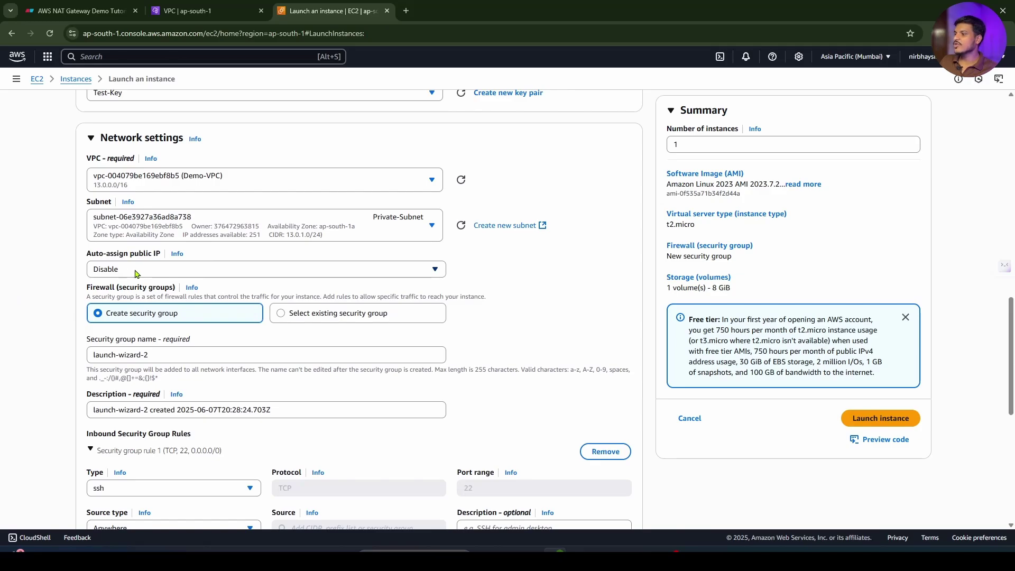
pyautogui.tripleClick(157, 352)
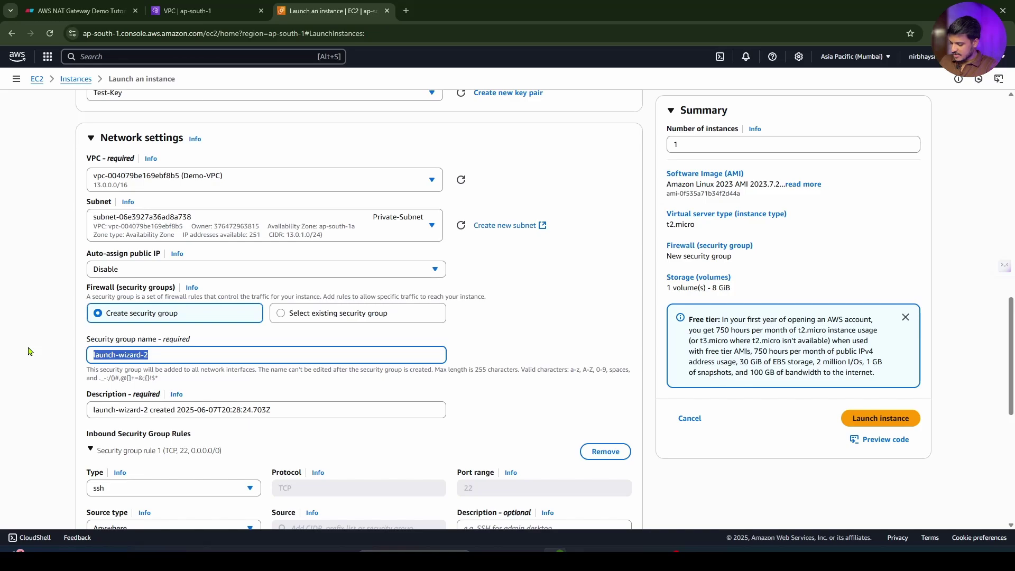
pyautogui.write('Priv-SG')
# Launch the Priv-EC2 instance and refresh the instances list.
pyautogui.scroll(-6, 285, 263)
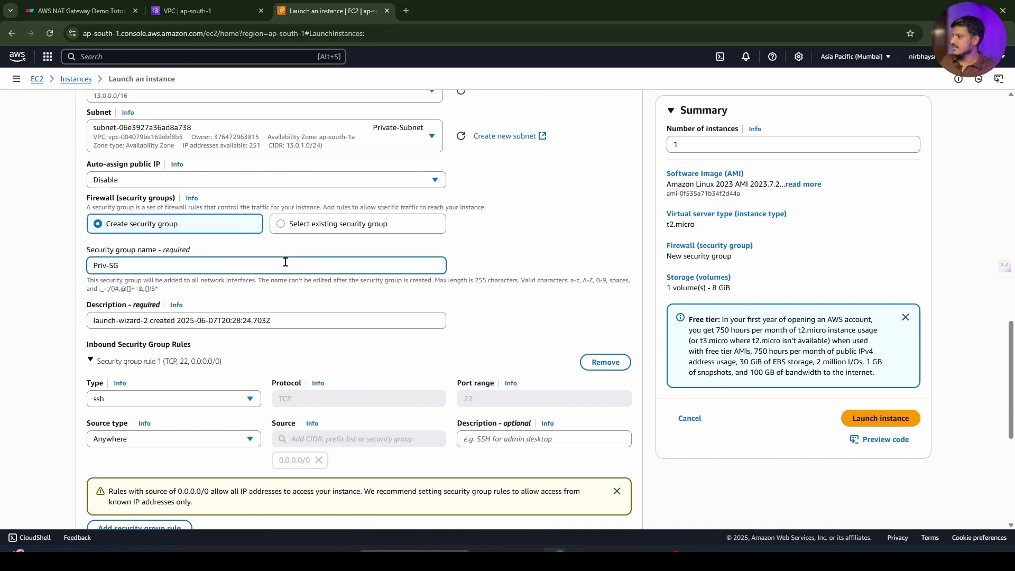
pyautogui.scroll(-2, 279, 343)
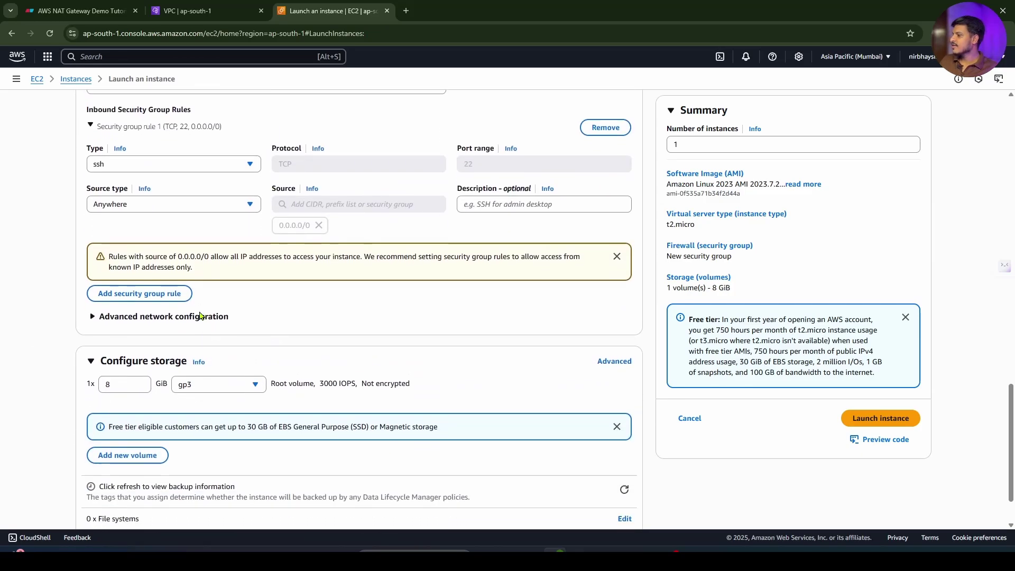
pyautogui.scroll(12, 317, 328)
pyautogui.click(874, 420)
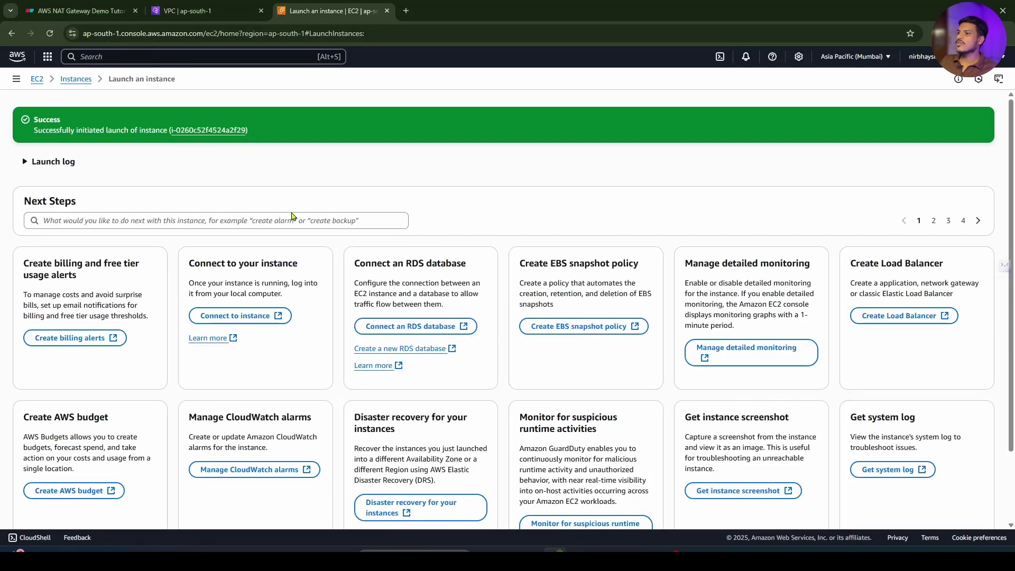
pyautogui.click(75, 79)
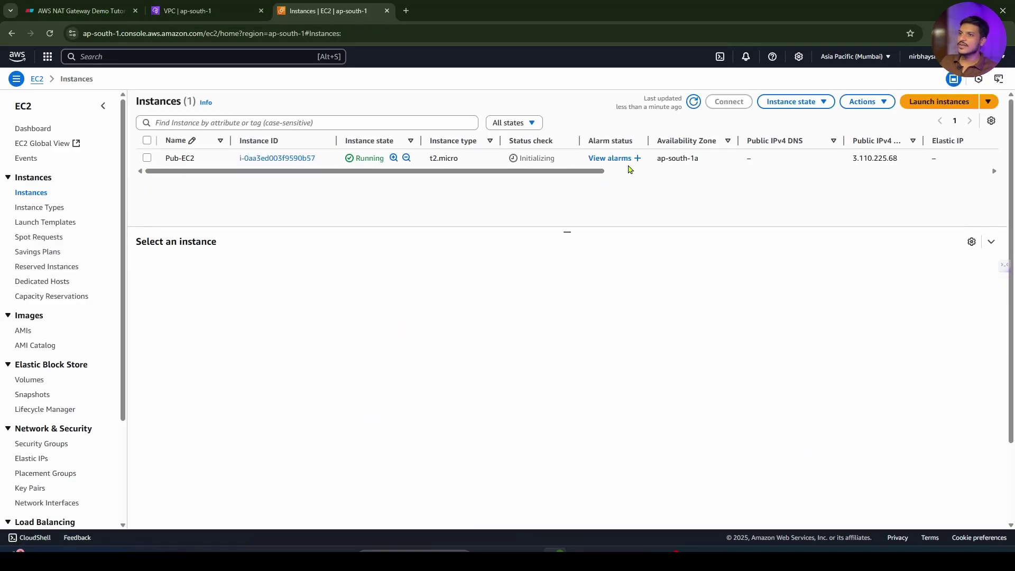
pyautogui.click(694, 101)
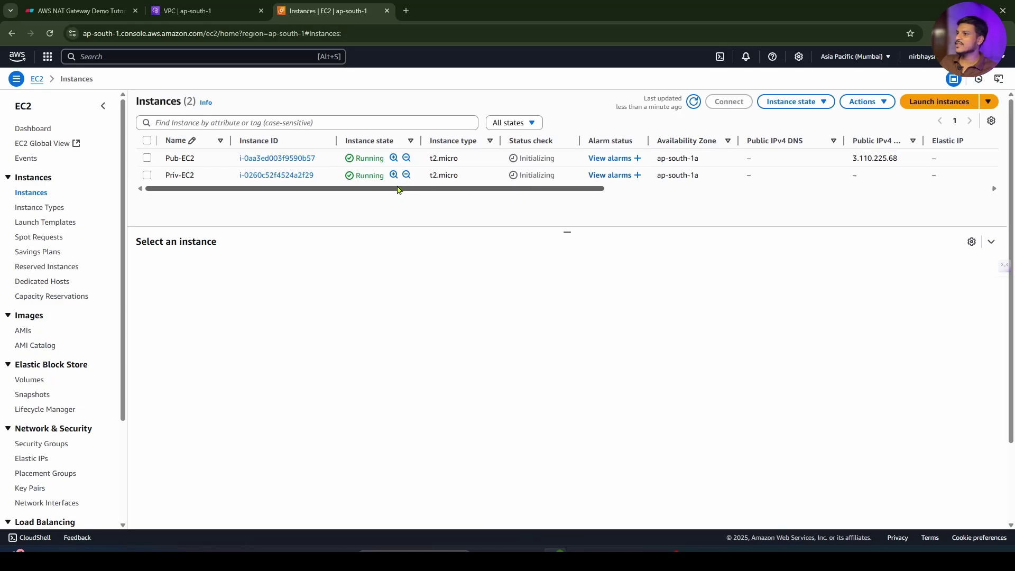
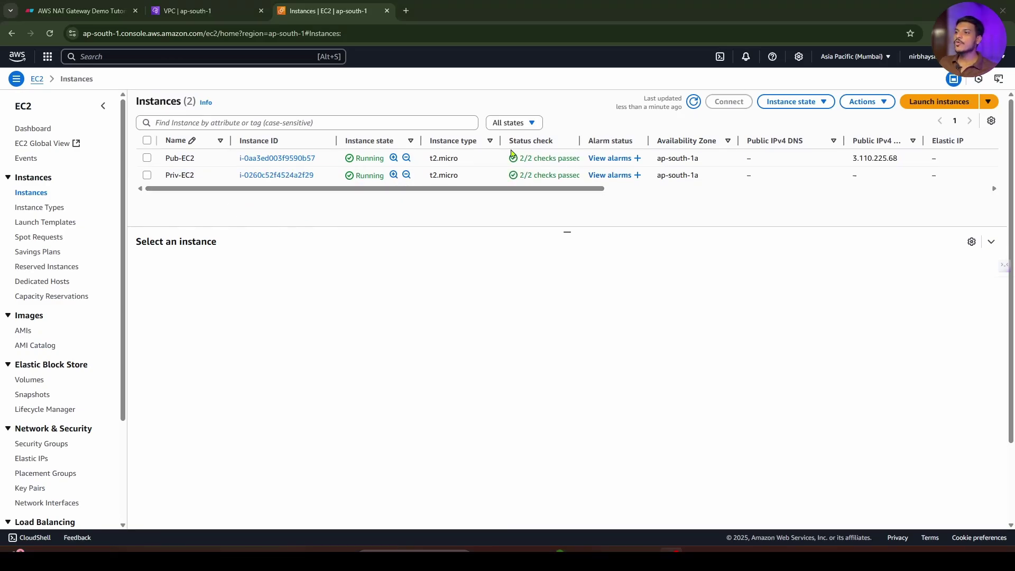
# Open Pub-EC2's SSH connection instructions separately and highlight the chmod 400 "Test-Key.pem" command.
pyautogui.click(147, 158)
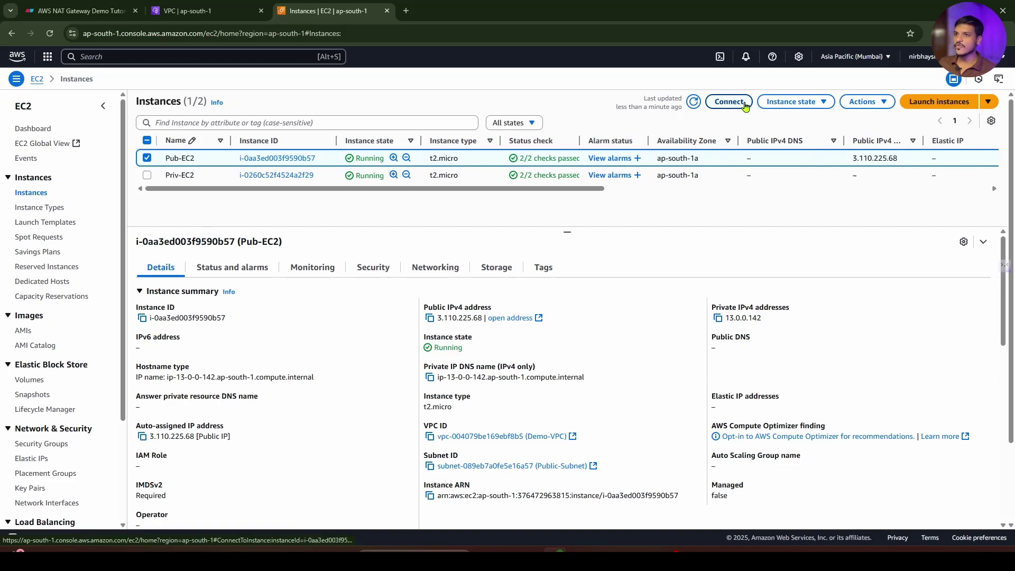
pyautogui.rightClick(723, 103)
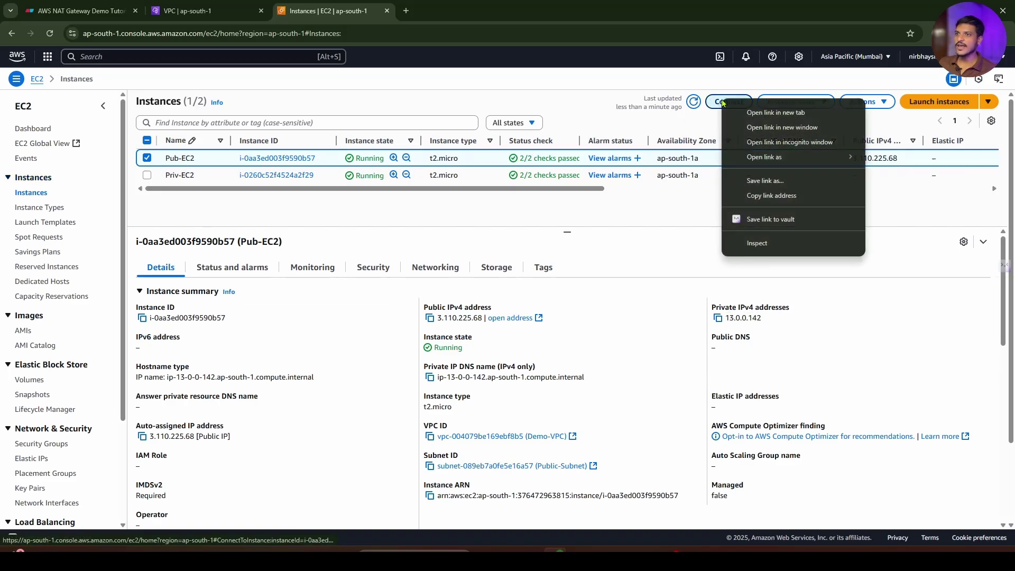
pyautogui.click(751, 113)
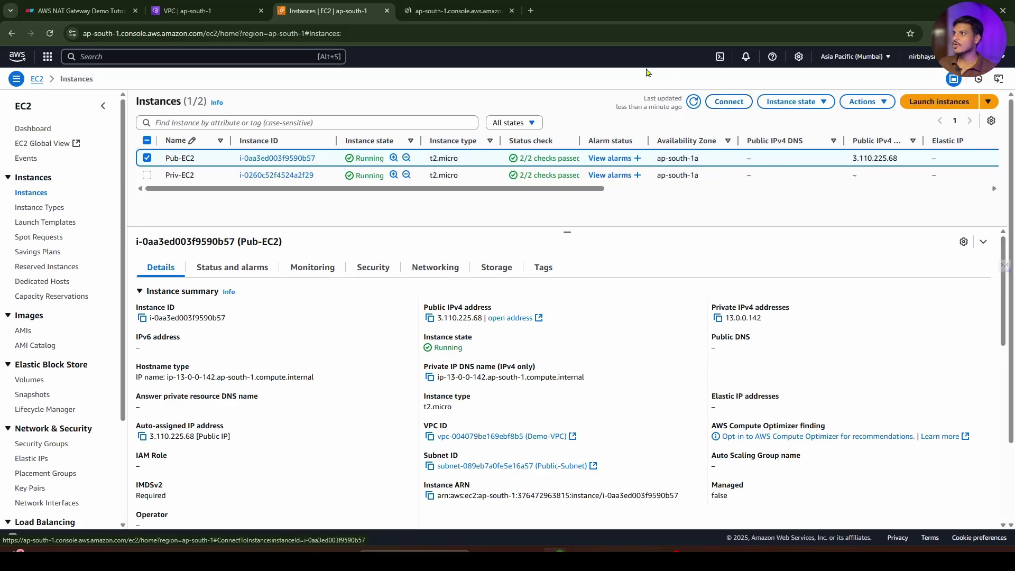
pyautogui.click(455, 11)
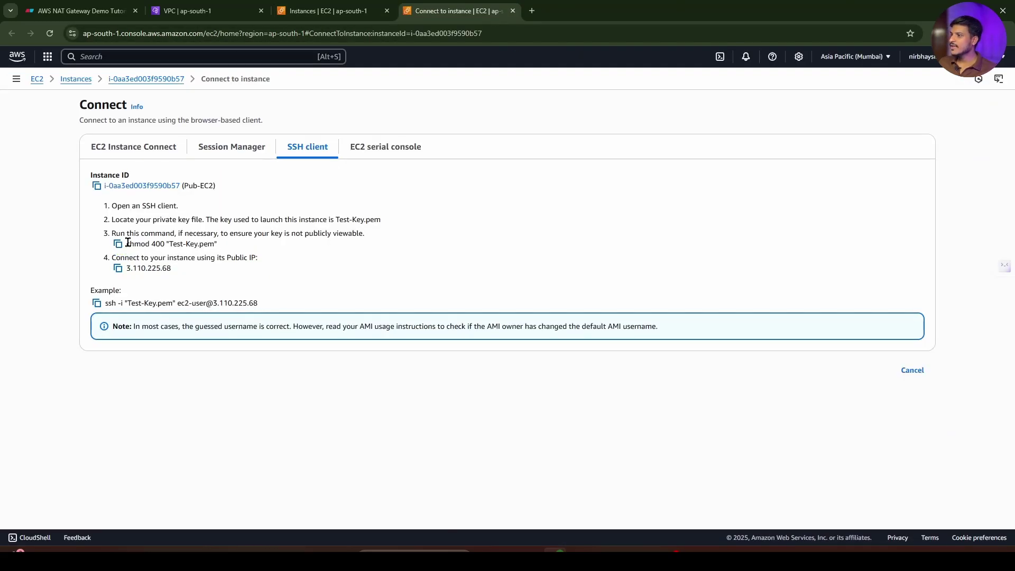
pyautogui.moveTo(128, 243); pyautogui.dragTo(220, 248)
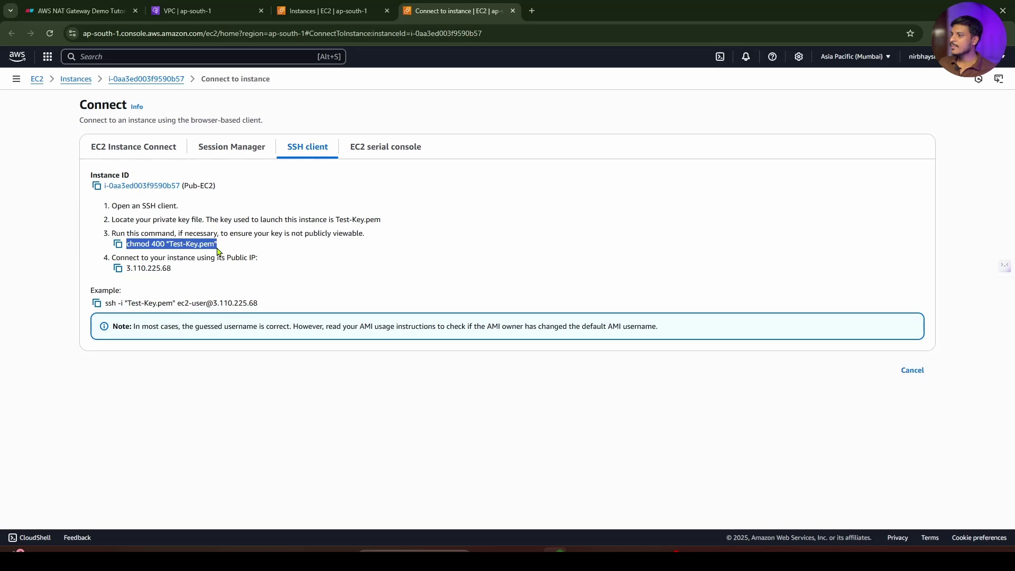
pyautogui.click(143, 246)
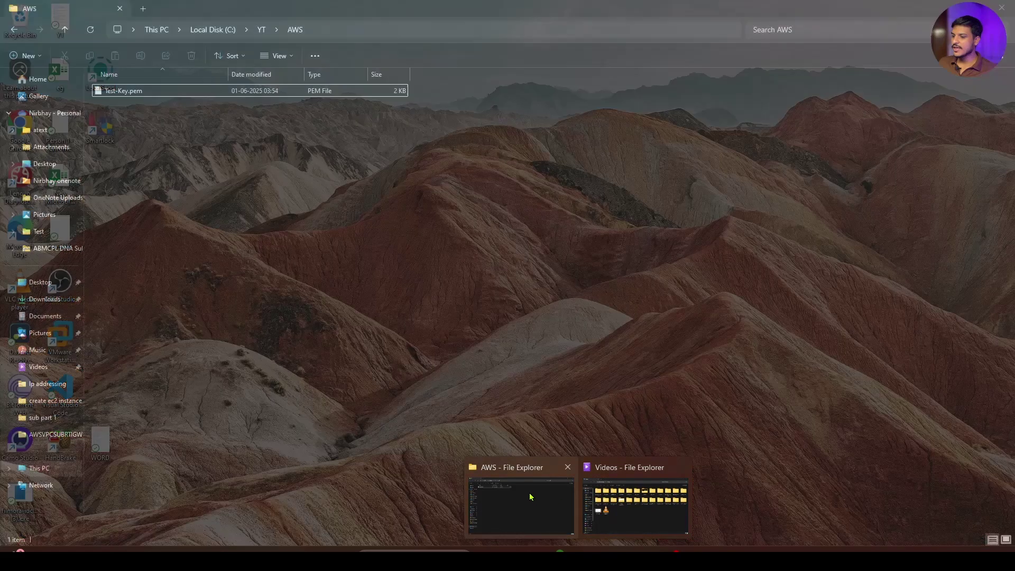
# Open Git Bash in the C:\YT\AWS folder containing Test-Key.pem, with its window maximized and text enlarged.
pyautogui.click(521, 502)
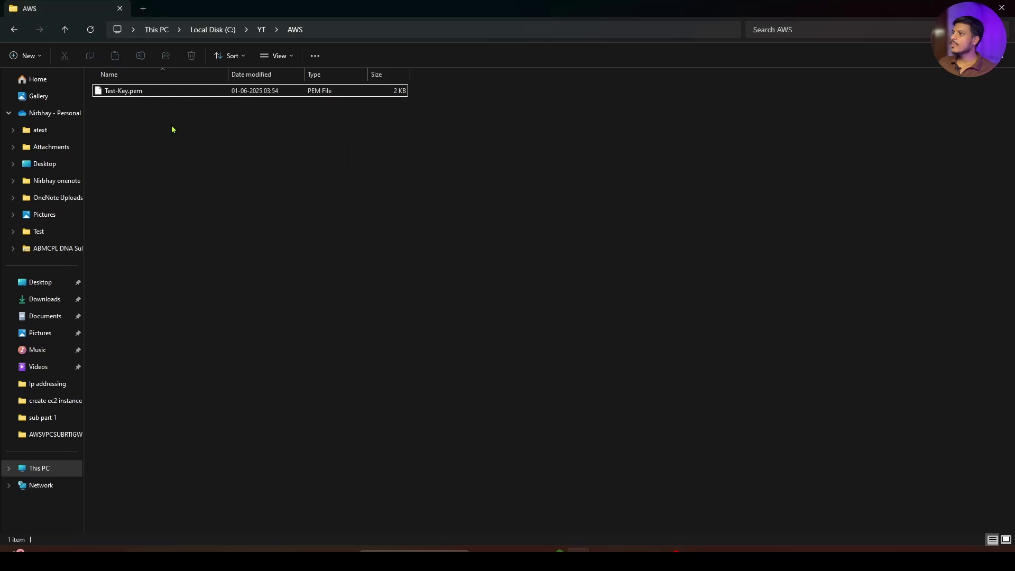
pyautogui.rightClick(151, 118)
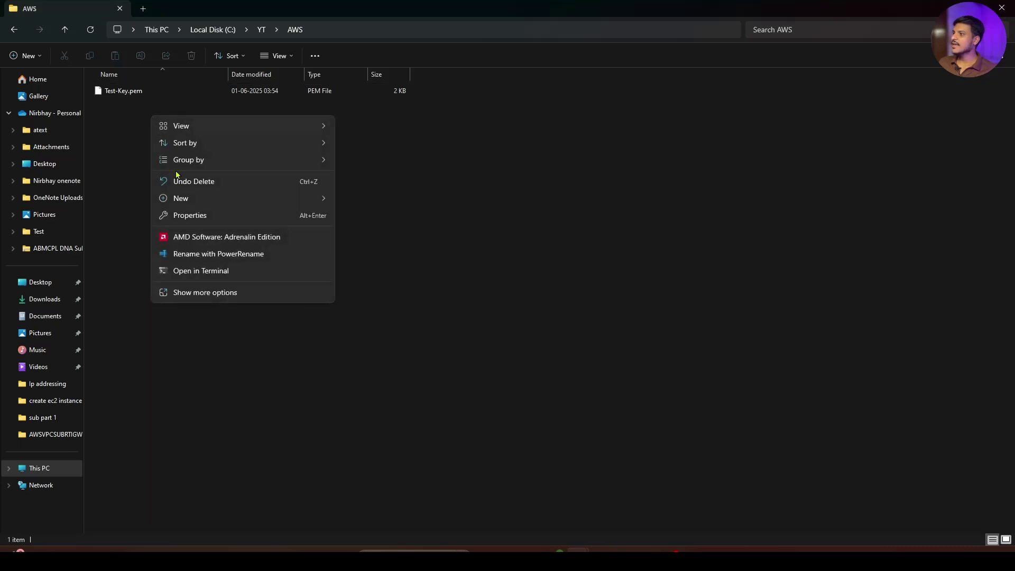
pyautogui.click(195, 292)
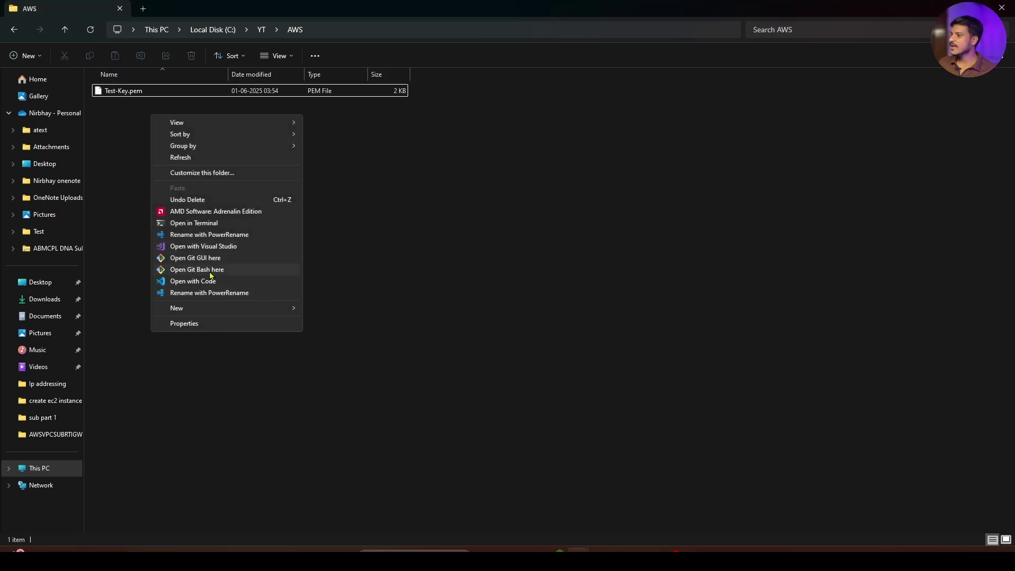
pyautogui.click(206, 270)
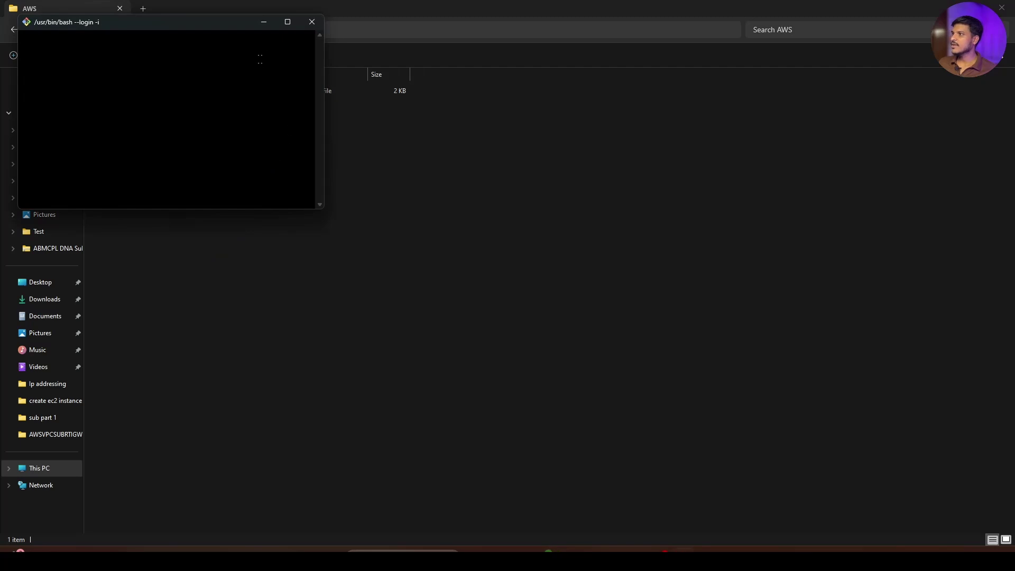
pyautogui.click(287, 21)
pyautogui.scroll(8, 376, 231)
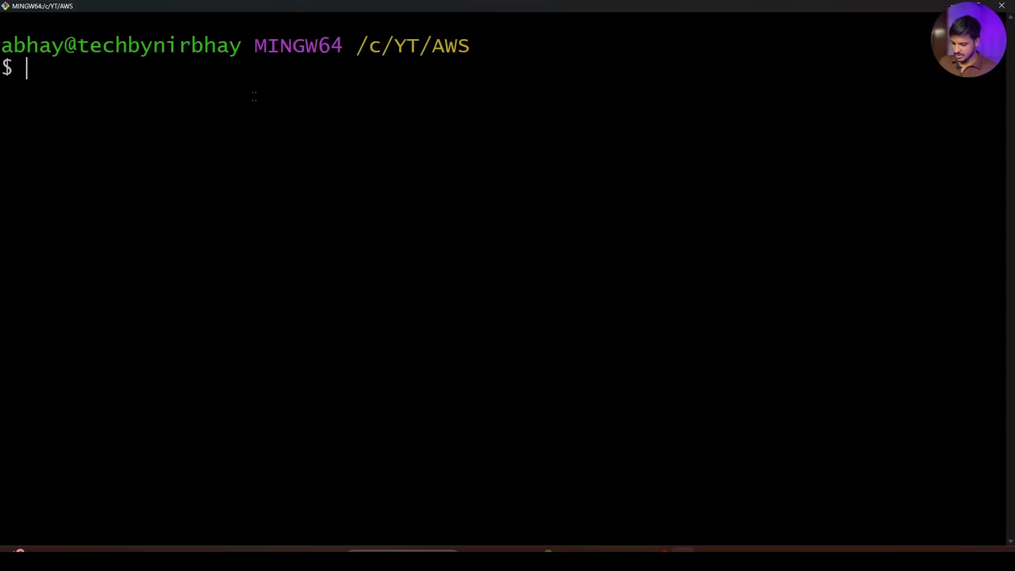
# List the folder's files with ll, examine the permissions of Test-Key.pem, and minimize the terminal.
pyautogui.write('ll')
pyautogui.press('Return')
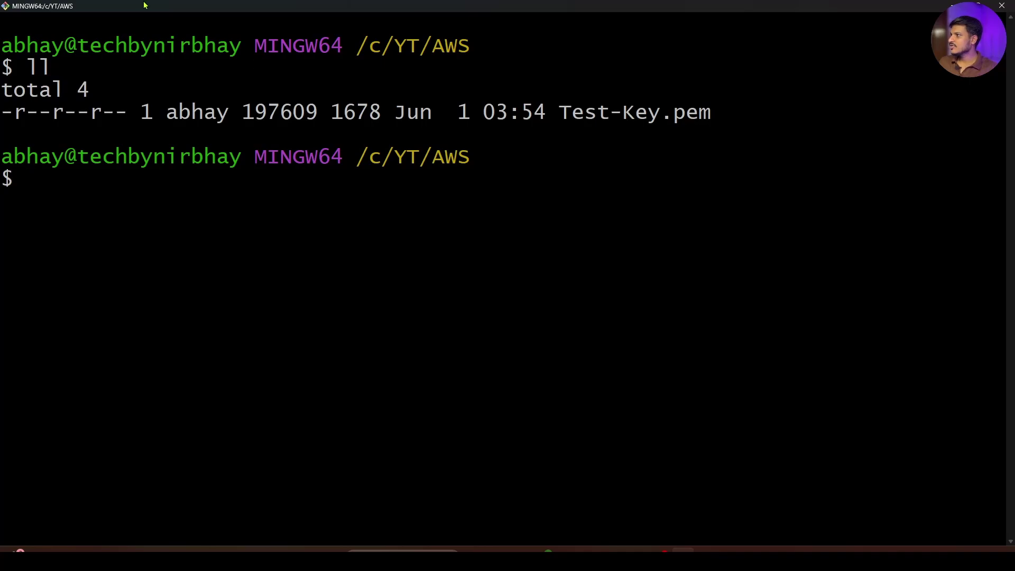
pyautogui.moveTo(491, 112); pyautogui.dragTo(648, 112)
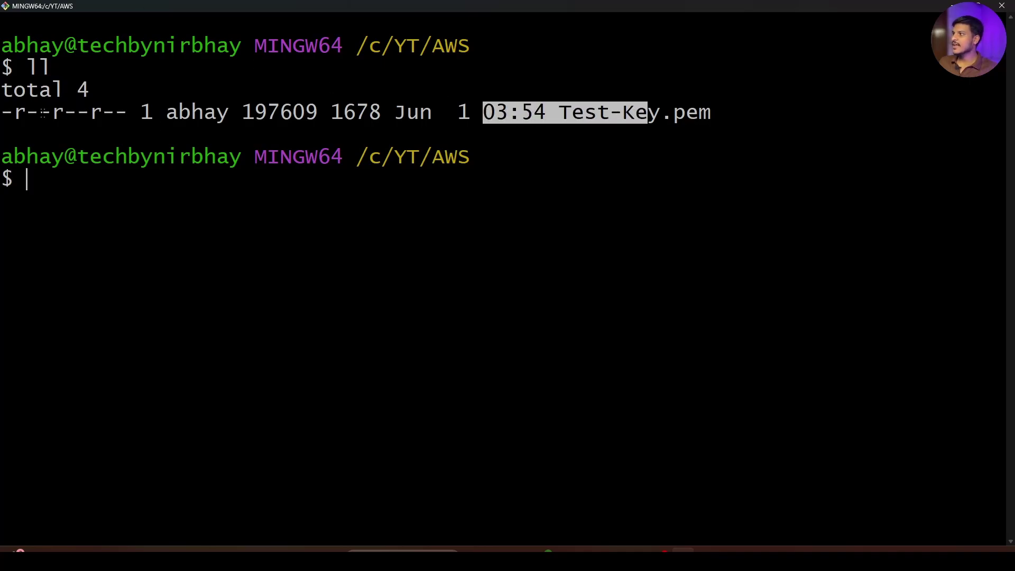
pyautogui.moveTo(27, 112); pyautogui.dragTo(39, 112)
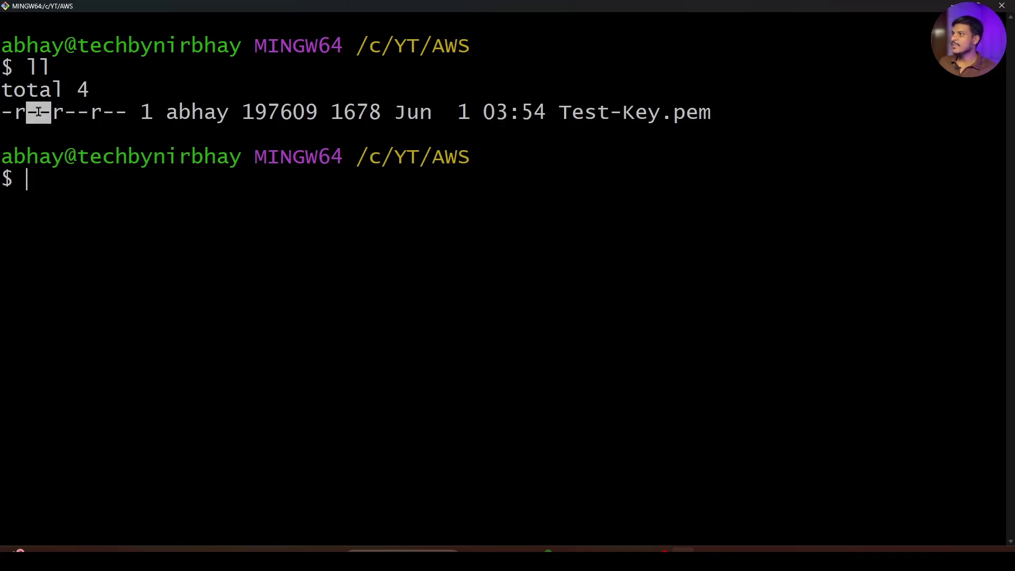
pyautogui.click(945, 6)
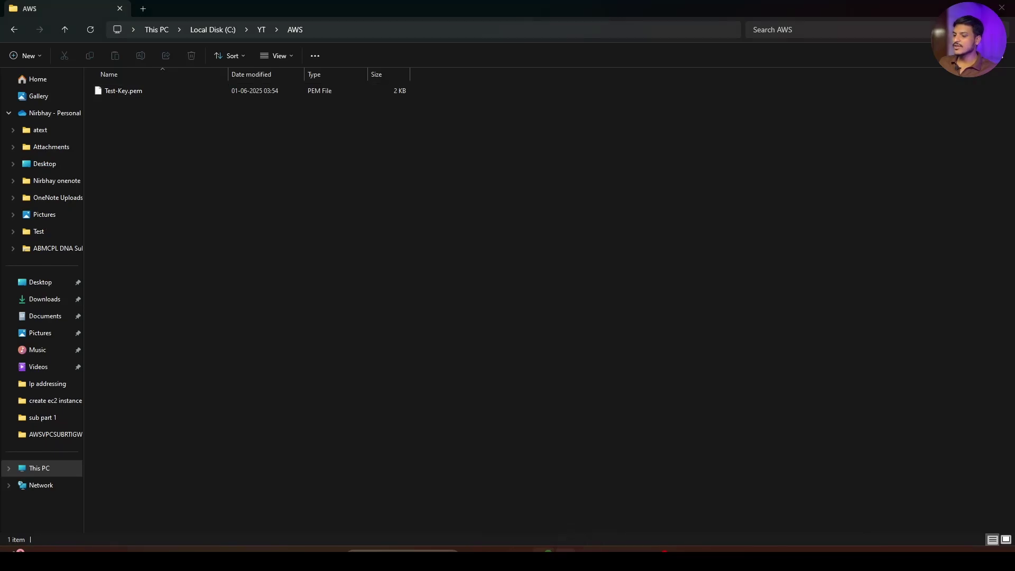
# Return to Pub-EC2's SSH connection instructions in the browser and copy the example SSH command.
pyautogui.hotkey('alt', 'Tab')
pyautogui.moveTo(130, 241); pyautogui.dragTo(222, 251)
pyautogui.click(187, 257)
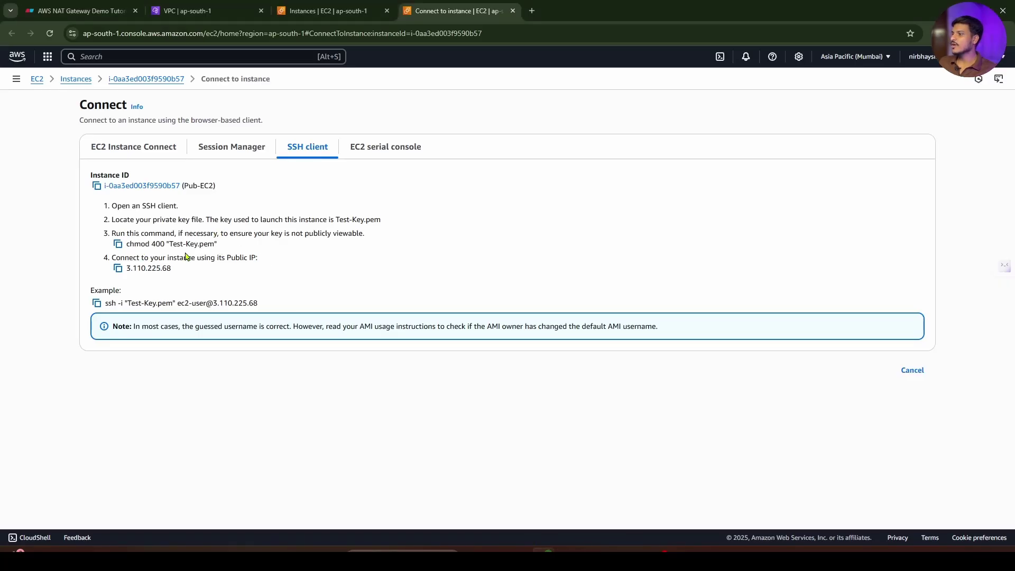
pyautogui.click(96, 304)
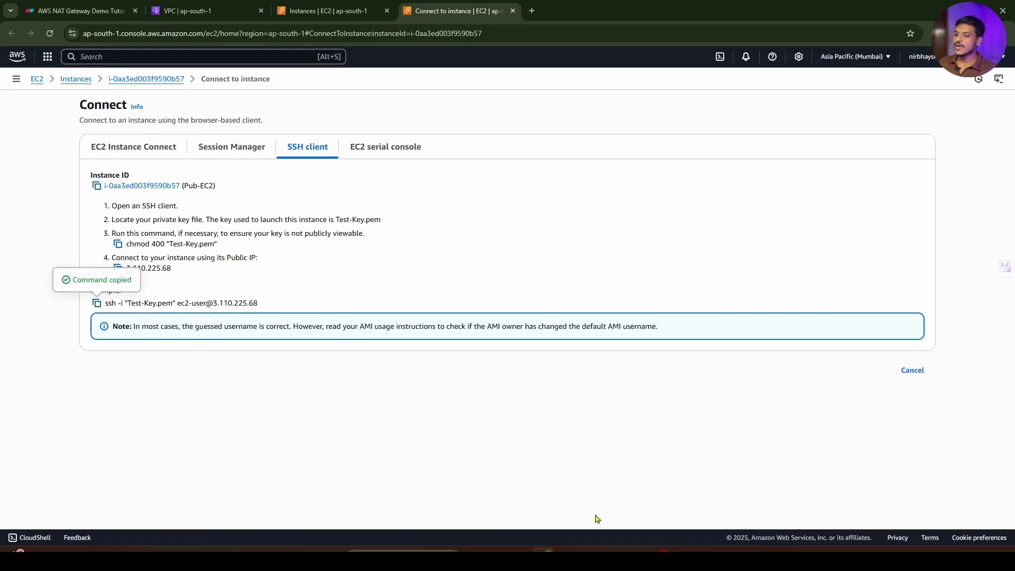
# Run the copied SSH command in Git Bash, accept the host with yes, and highlight the private IP in the prompt.
pyautogui.hotkey('alt', 'Tab')
pyautogui.rightClick(194, 190)
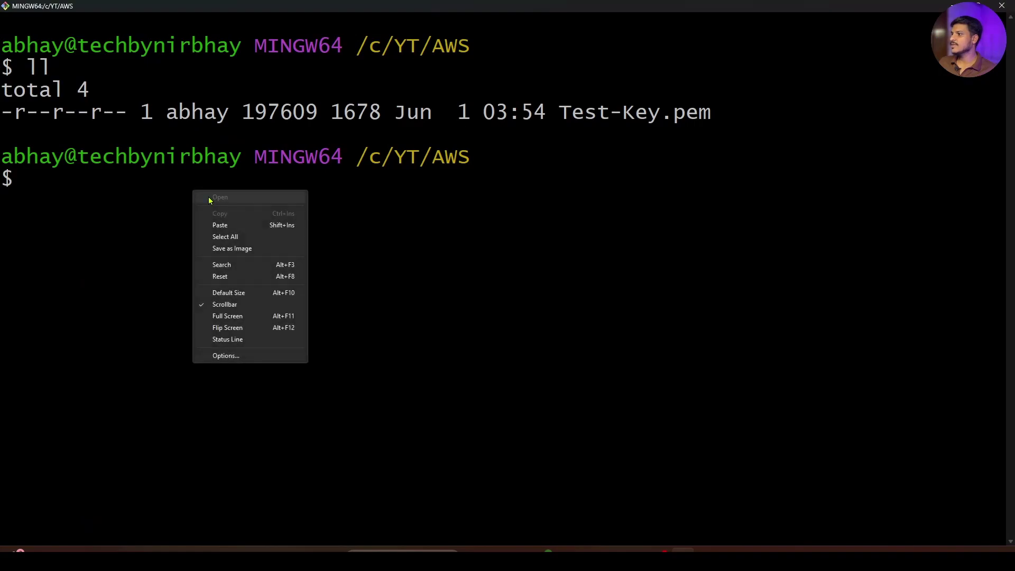
pyautogui.click(219, 225)
pyautogui.press('Return')
pyautogui.write('yr')
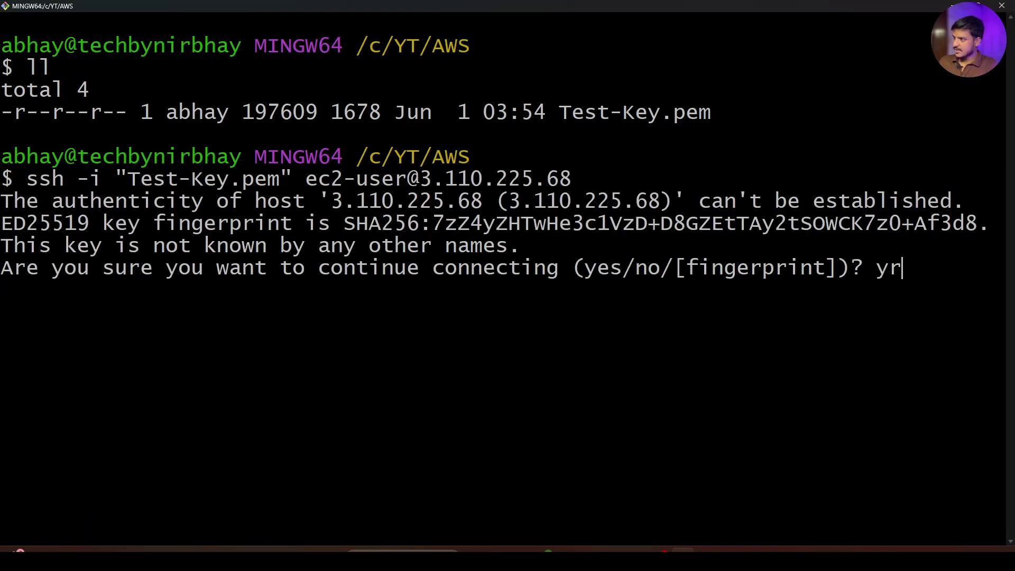
pyautogui.press('BackSpace')
pyautogui.write('es')
pyautogui.press('Return')
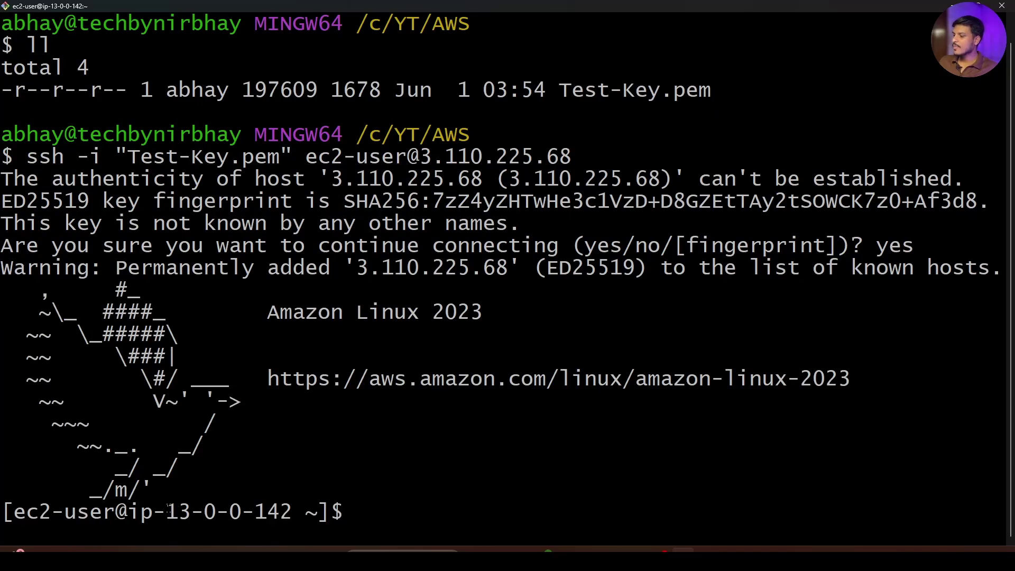
pyautogui.moveTo(166, 511); pyautogui.dragTo(279, 511)
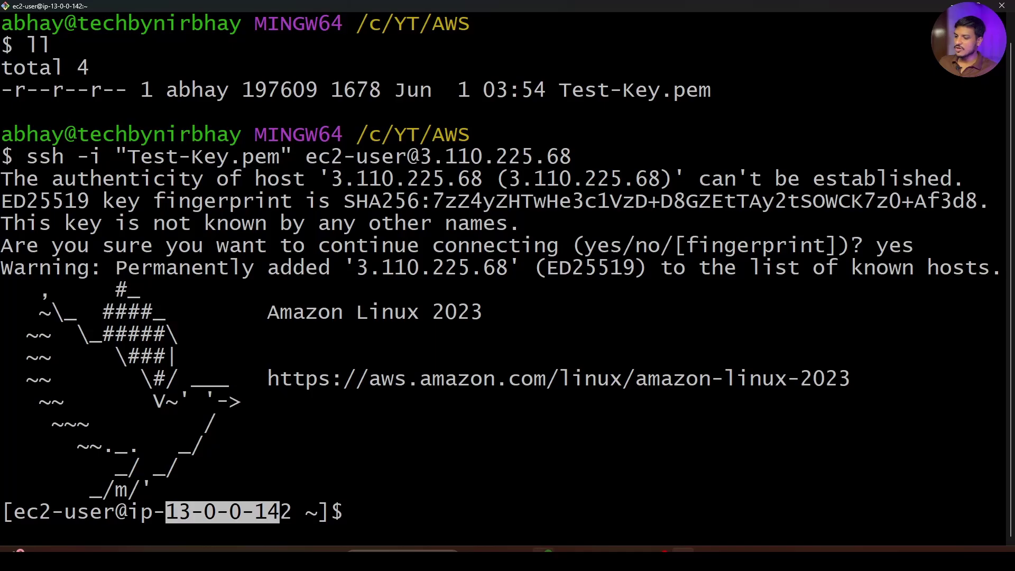
# Copy Pub-EC2's public IPv4 address from its instance details and open Command Prompt.
pyautogui.click(544, 559)
pyautogui.click(338, 10)
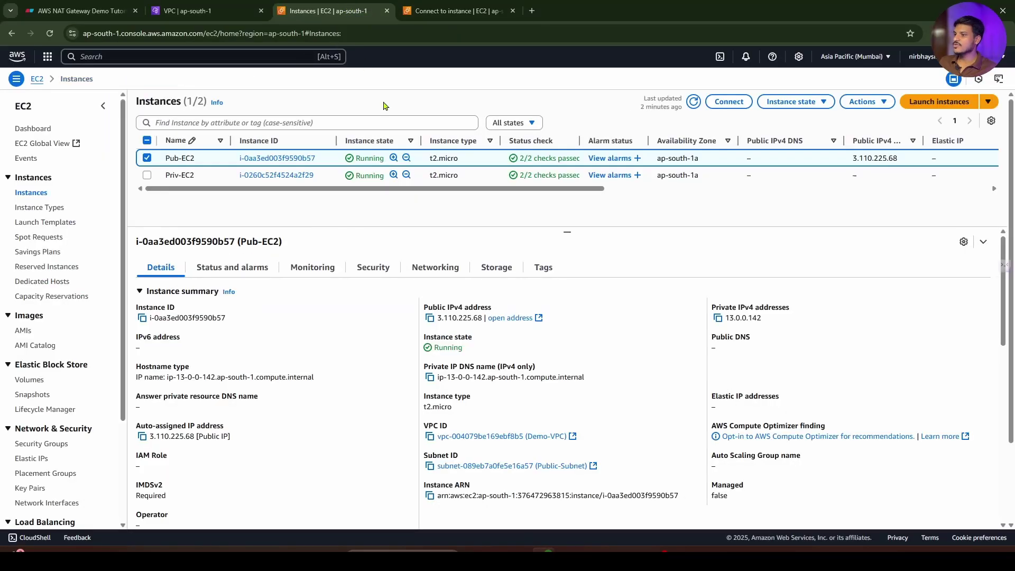
pyautogui.click(430, 319)
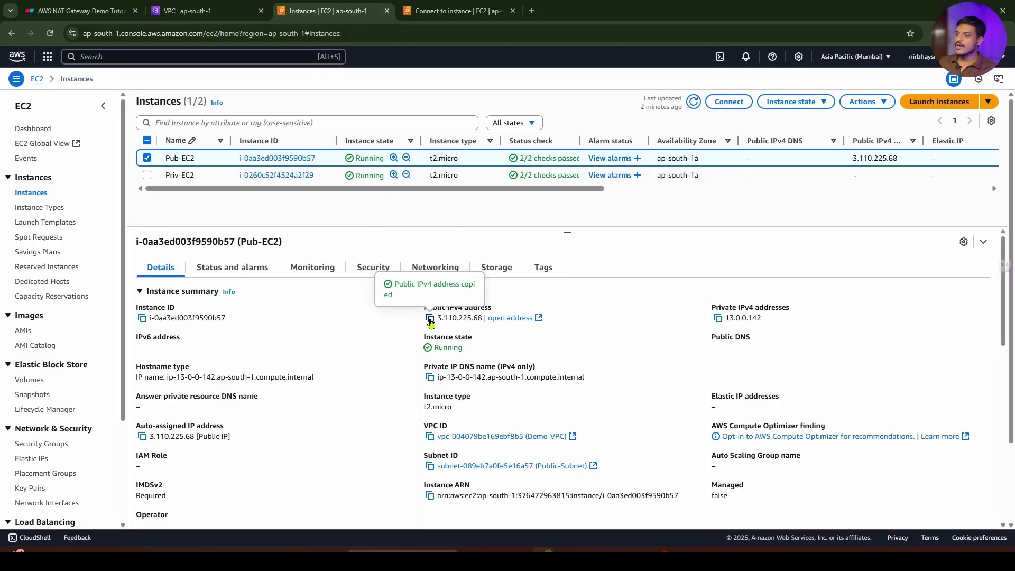
pyautogui.press('super')
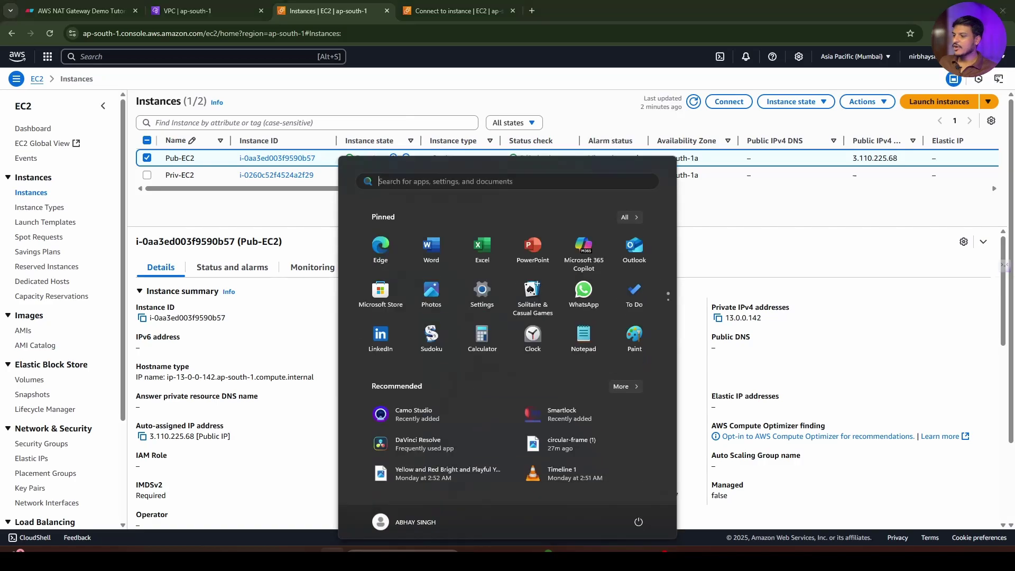
pyautogui.write('cmd')
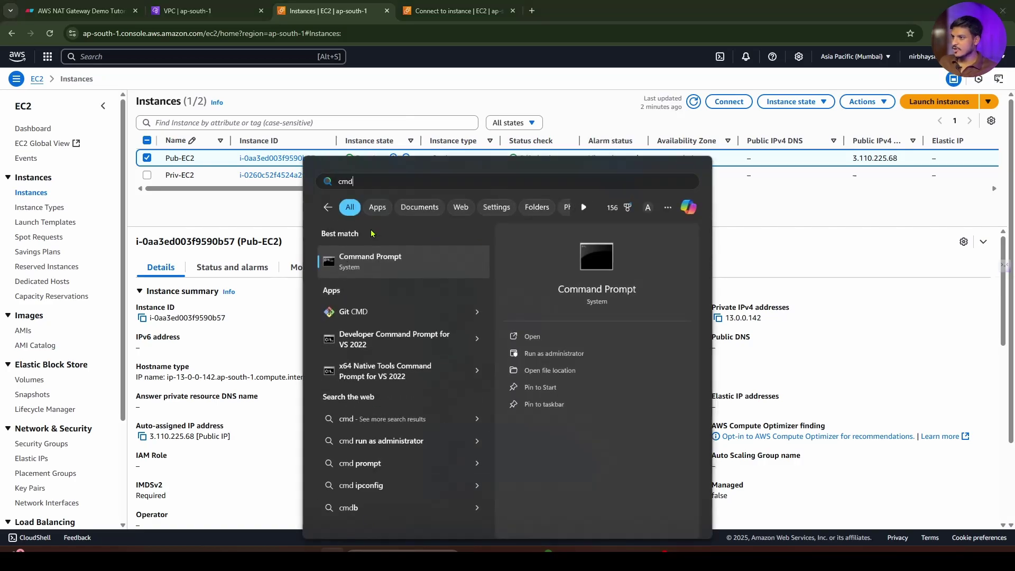
pyautogui.click(405, 259)
# Test SSH port access to Pub-EC2 with telnet 3.110.225.68 22, and open another terminal tab.
pyautogui.write('tel')
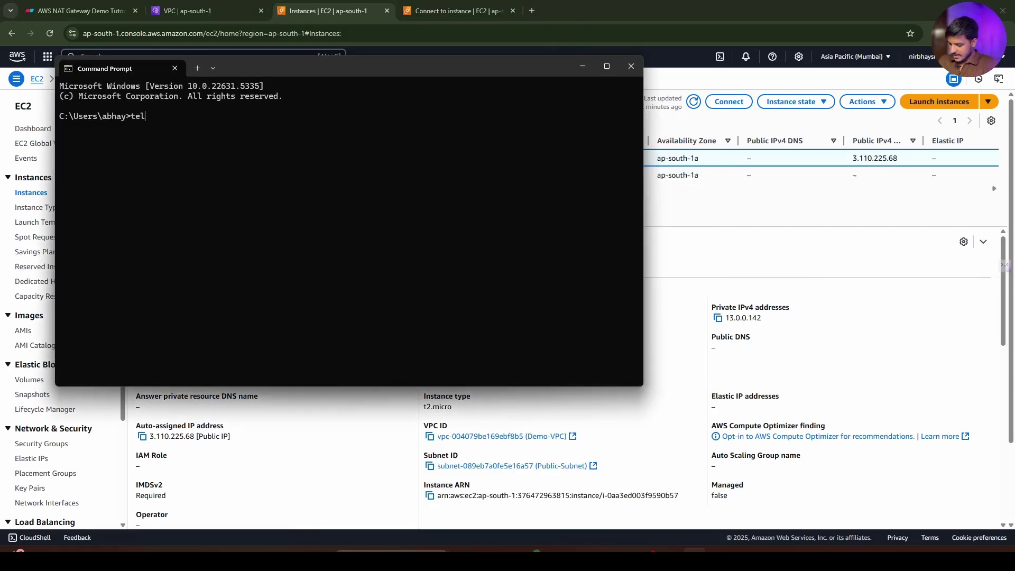
pyautogui.write('net')
pyautogui.hotkey('ctrl', 'v')
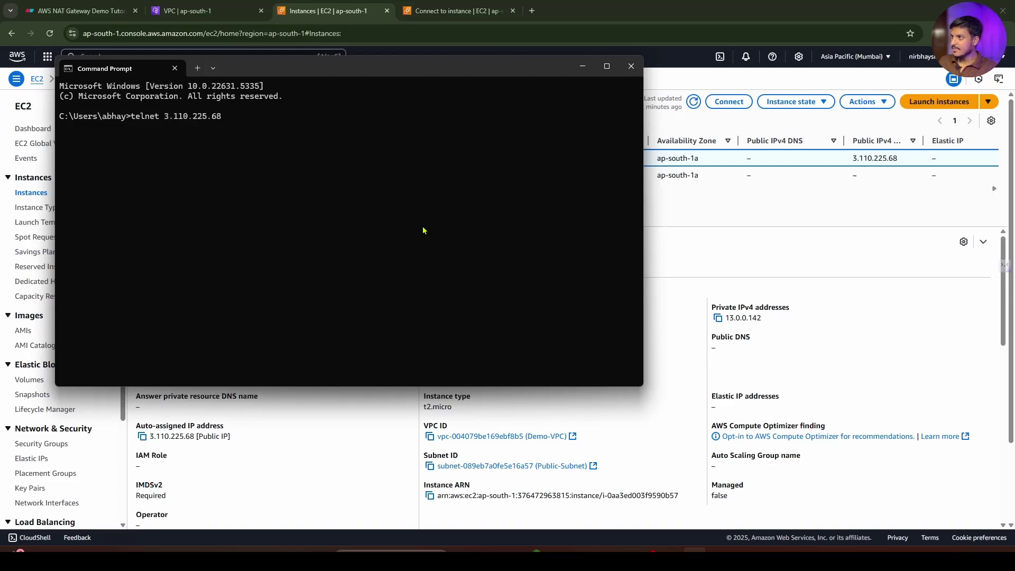
pyautogui.write('22')
pyautogui.press('Return')
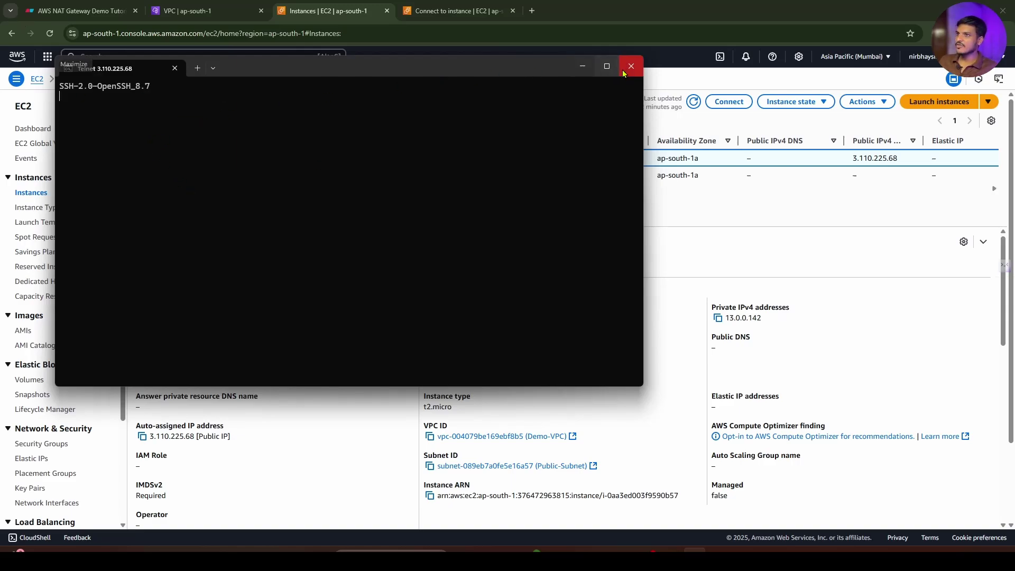
pyautogui.click(198, 69)
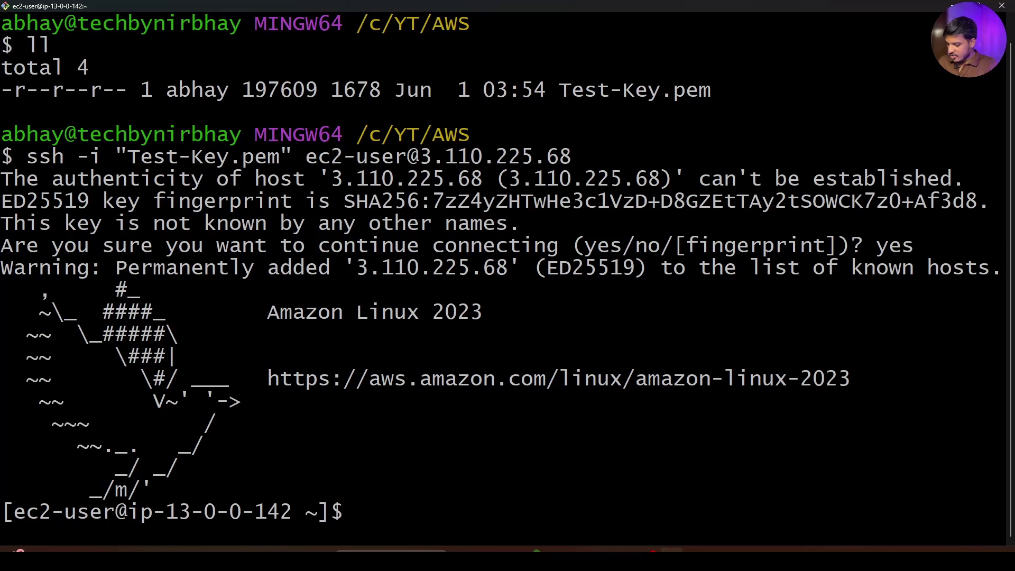
pyautogui.write('ping www.')
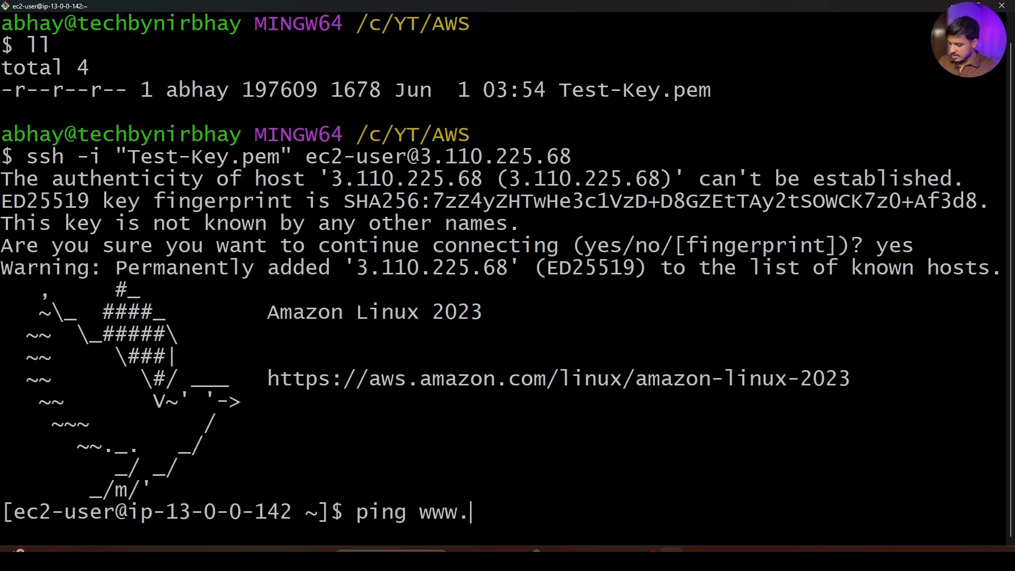
pyautogui.write('google.com')
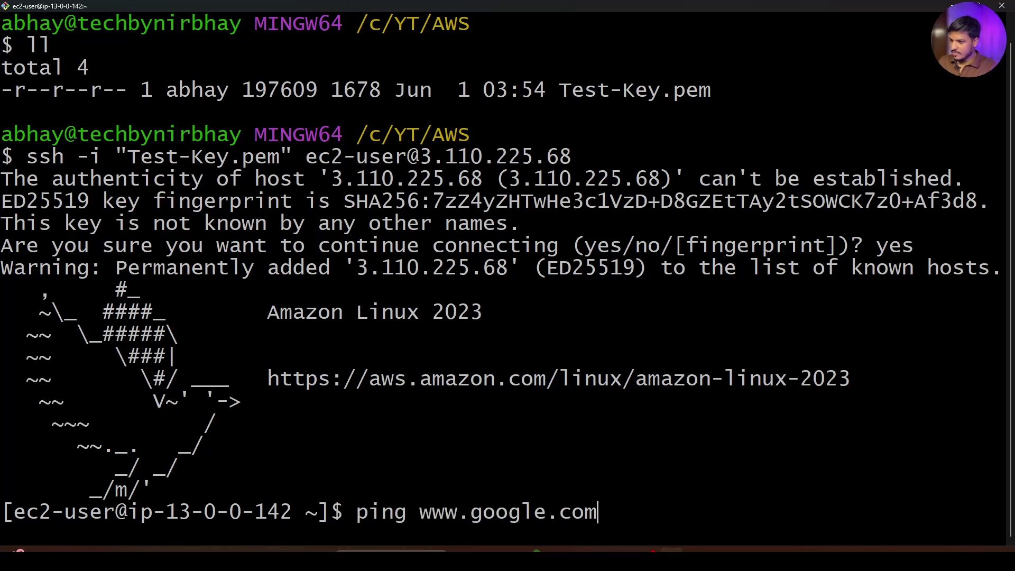
pyautogui.press('Return')
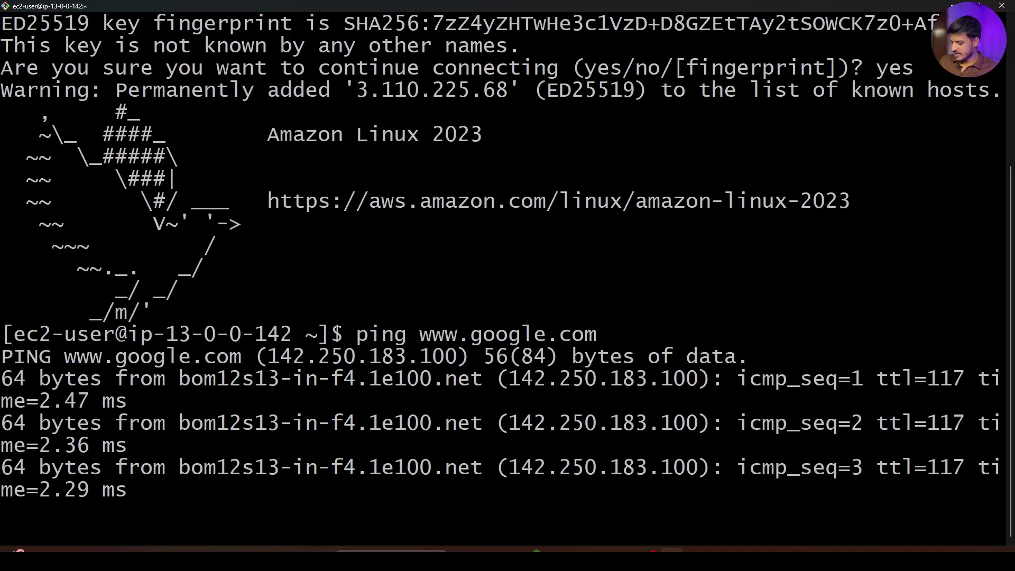
pyautogui.hotkey('ctrl', 'c')
# Switch to the Eraser diagram and sketch freehand arrows between Public - EC2 and the Internet in both directions.
pyautogui.hotkey('alt', 'Tab')
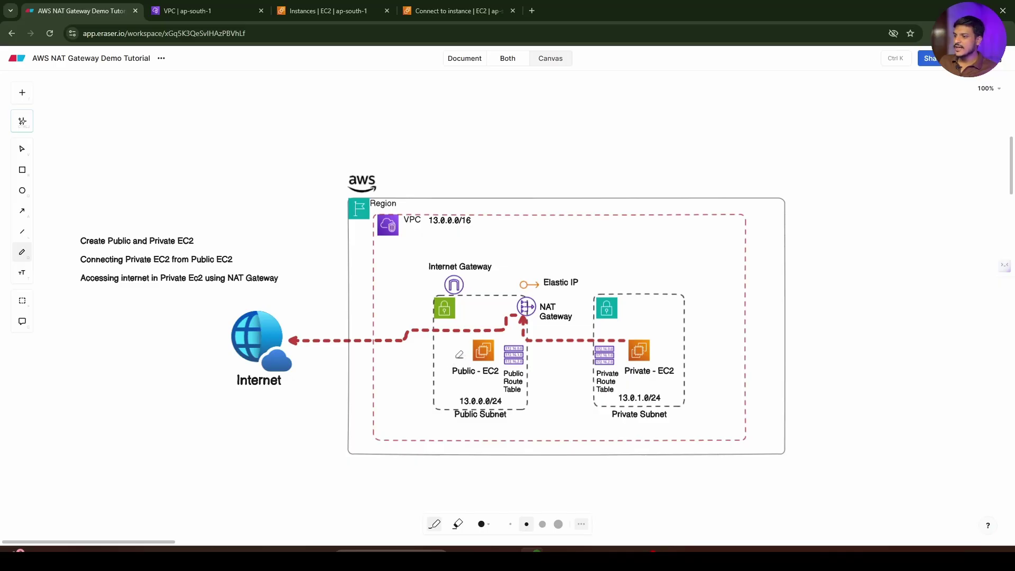
pyautogui.moveTo(463, 358)
pyautogui.mouseDown()
pyautogui.moveTo(419, 358)
pyautogui.moveTo(312, 387)
pyautogui.moveTo(312, 378)
pyautogui.moveTo(321, 391)
pyautogui.mouseUp()
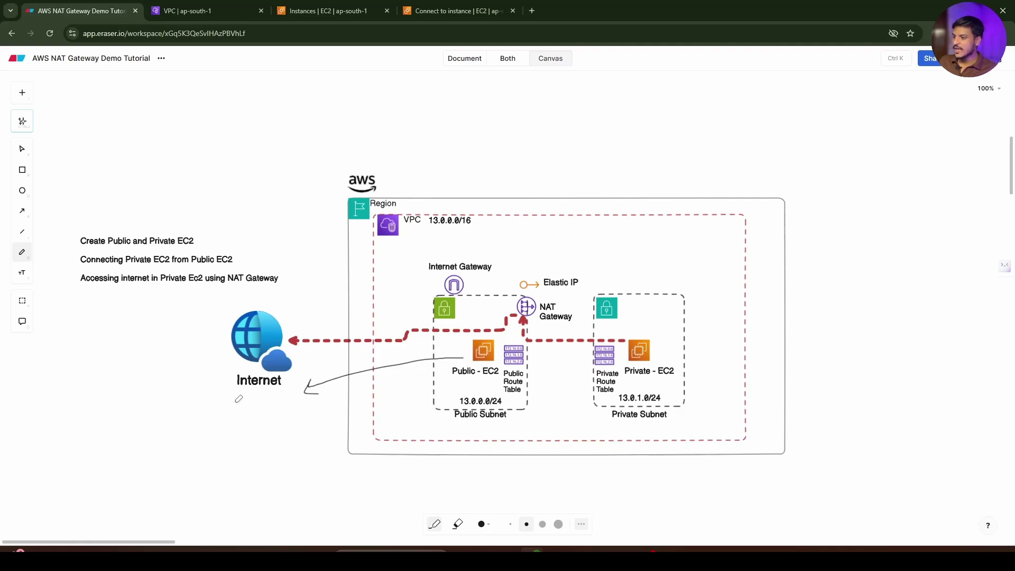
pyautogui.moveTo(243, 400)
pyautogui.mouseDown()
pyautogui.moveTo(408, 381)
pyautogui.moveTo(454, 365)
pyautogui.mouseUp()
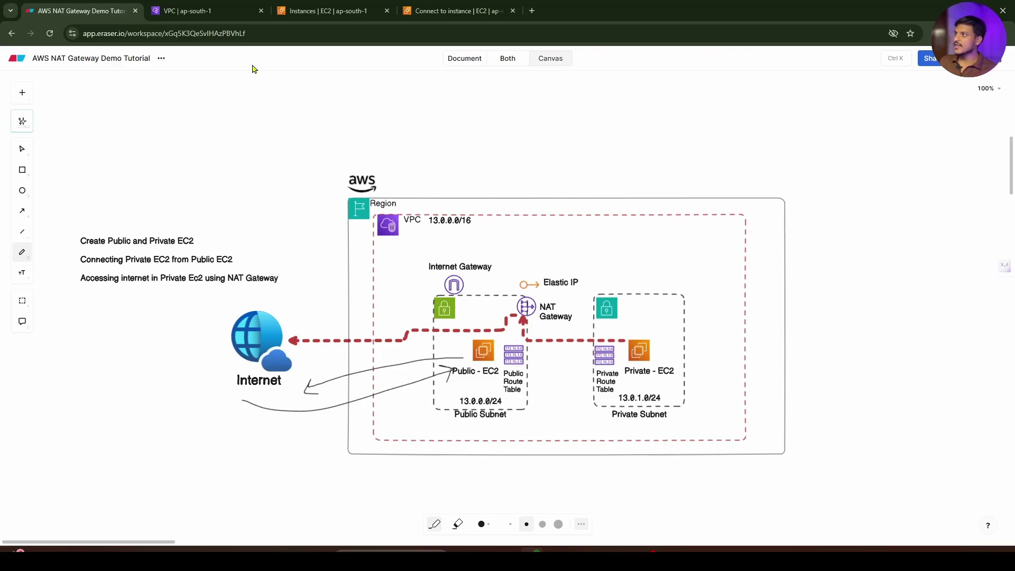
# Select only Priv-EC2 in the instances list and copy its private IPv4 address.
pyautogui.click(359, 8)
pyautogui.click(147, 159)
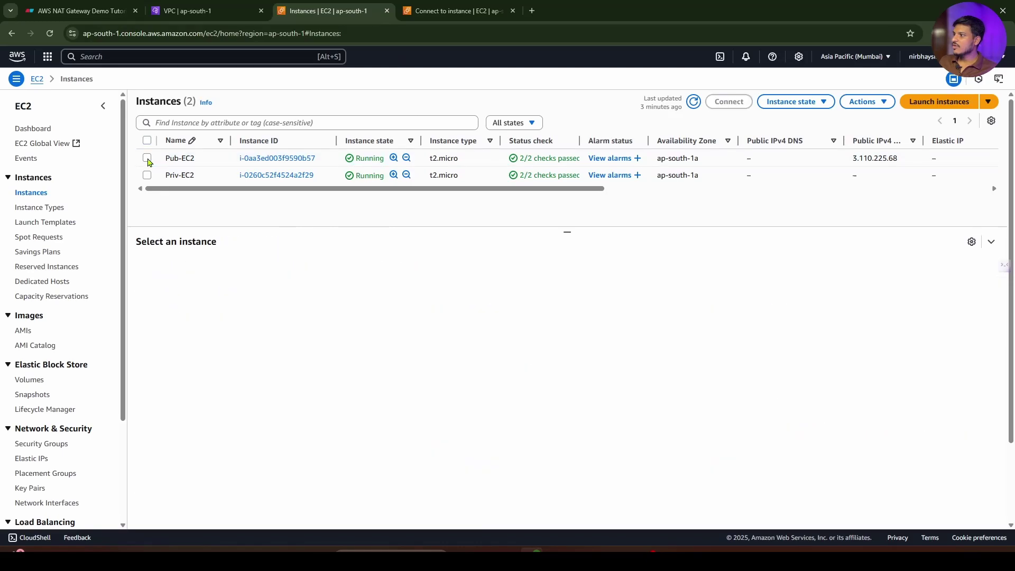
pyautogui.click(147, 176)
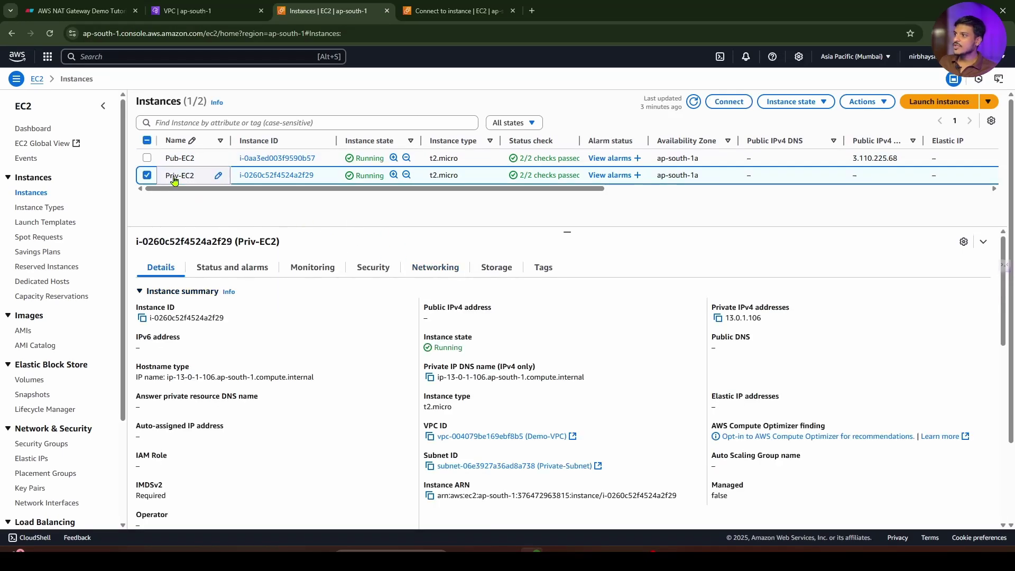
pyautogui.click(719, 318)
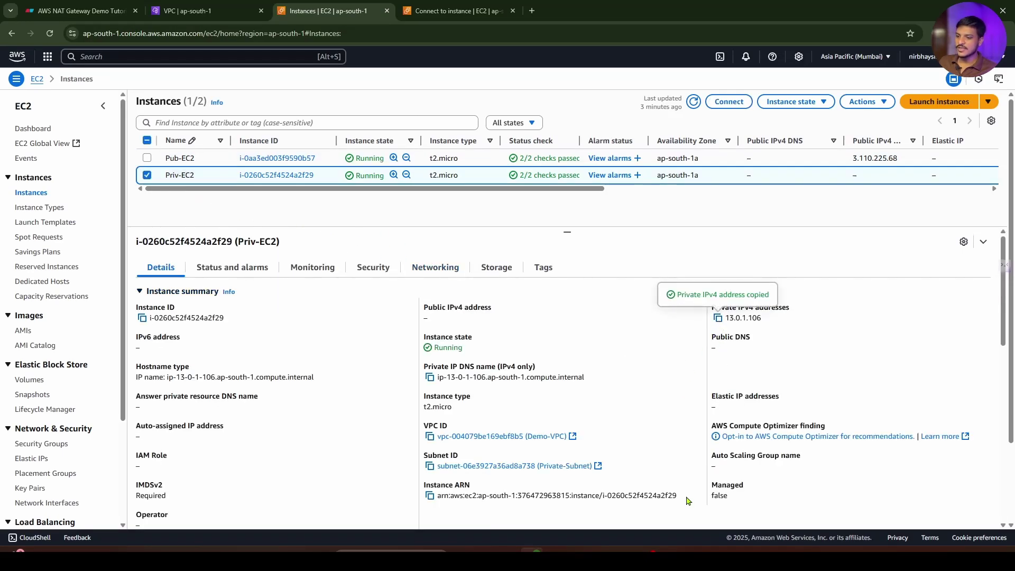
# Test SSH port access to Priv-EC2 from the local PowerShell terminal with telnet 13.0.1.106 22.
pyautogui.hotkey('alt', 'Tab')
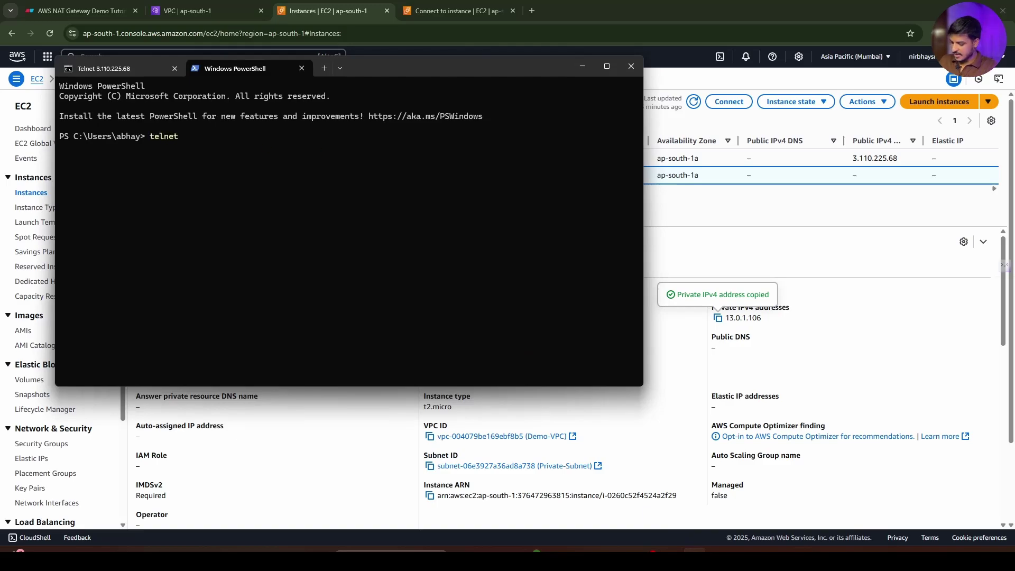
pyautogui.rightClick(267, 144)
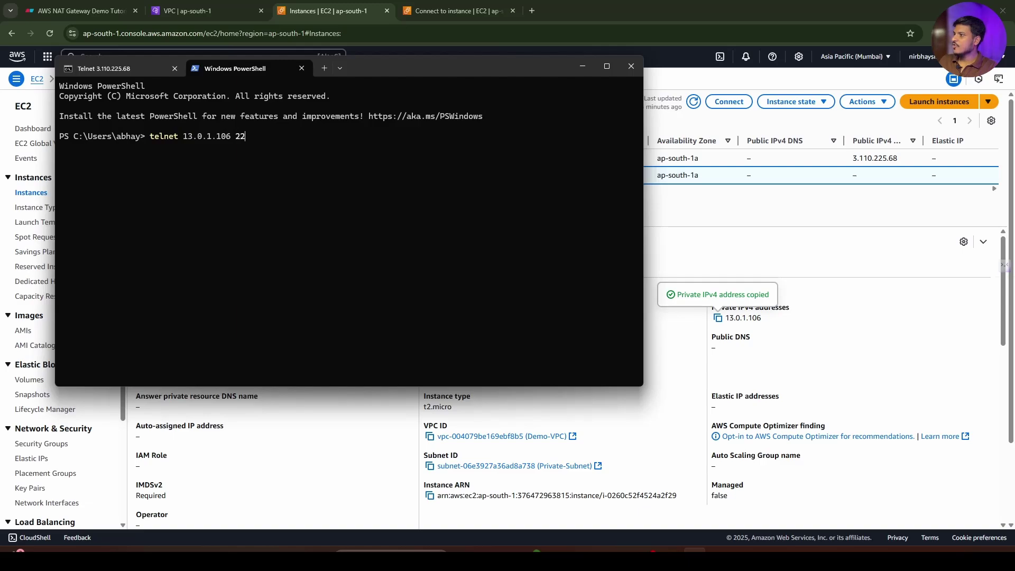
pyautogui.write('22')
pyautogui.press('Return')
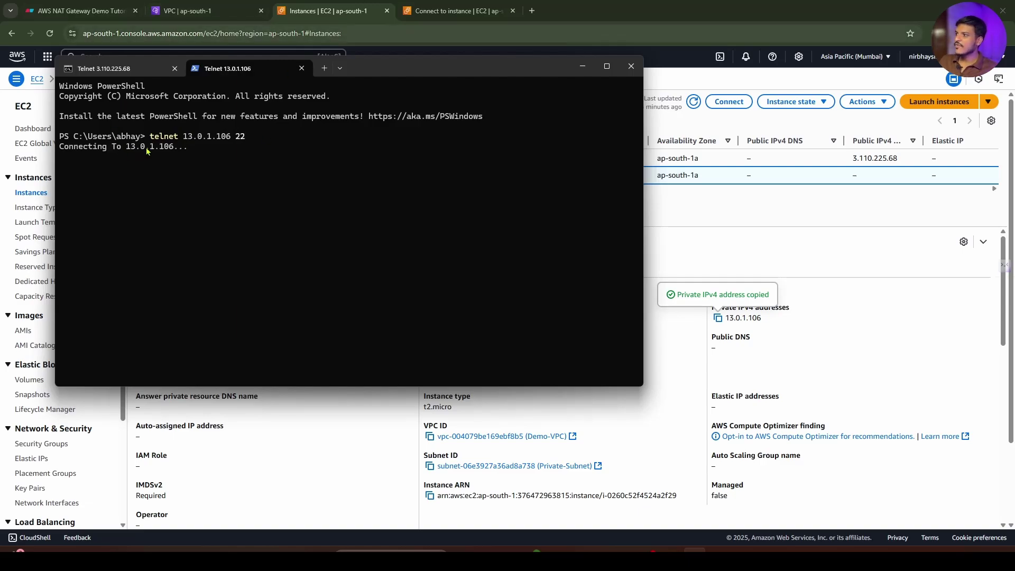
# Highlight the telnet attempt to Priv-EC2, then switch to the Eraser diagram and point out Private - EC2 and Public - EC2.
pyautogui.moveTo(193, 149); pyautogui.dragTo(62, 137)
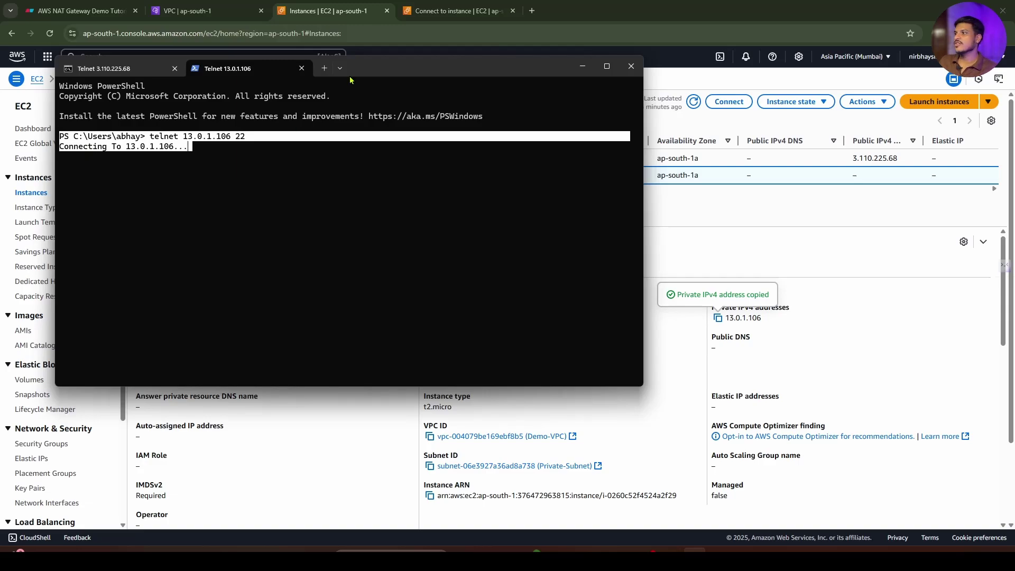
pyautogui.click(79, 10)
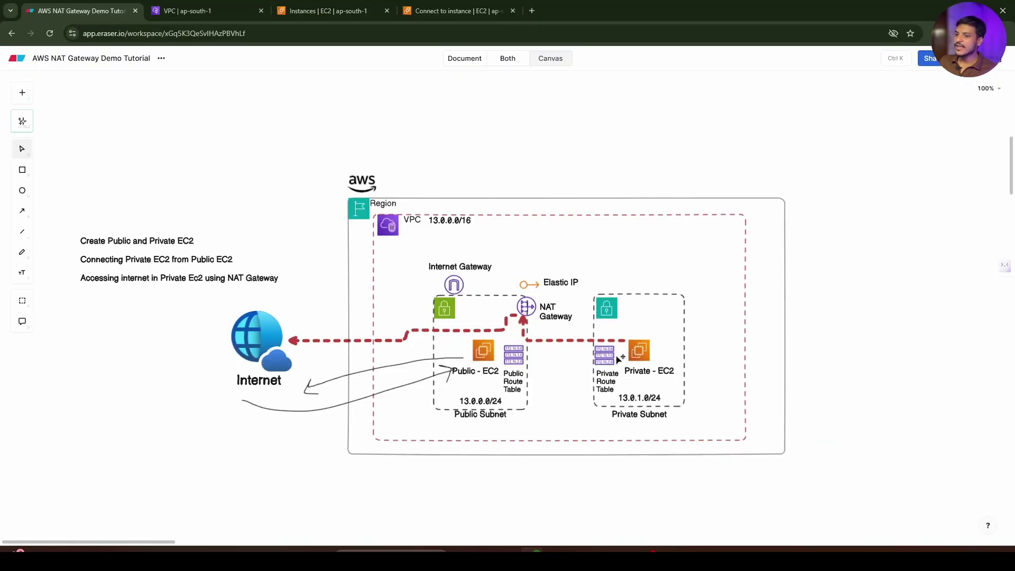
pyautogui.click(637, 353)
pyautogui.click(480, 353)
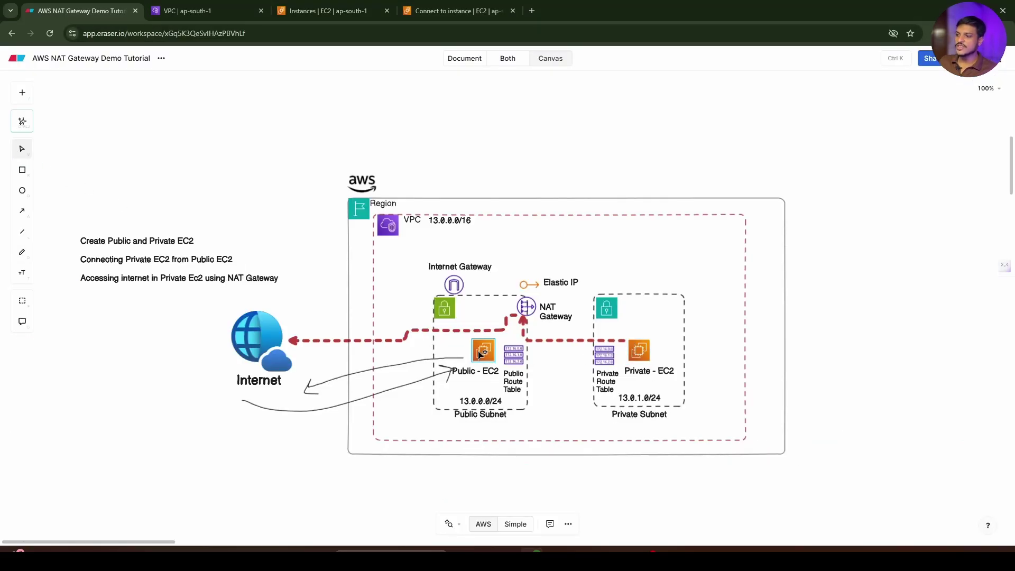
# Switch to the Pub-EC2 SSH session and clear its terminal output.
pyautogui.click(328, 10)
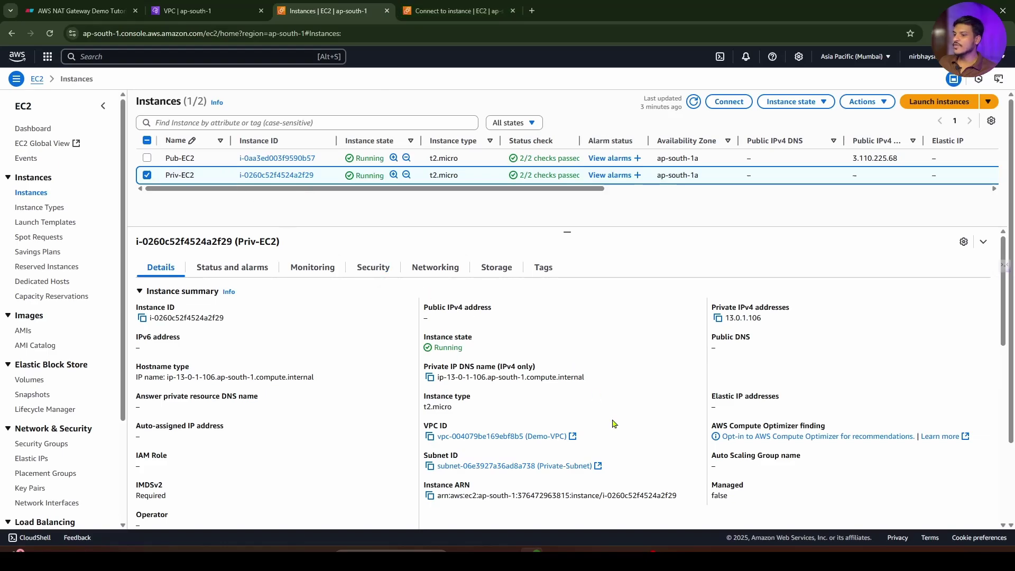
pyautogui.moveTo(671, 552)
pyautogui.click(671, 508)
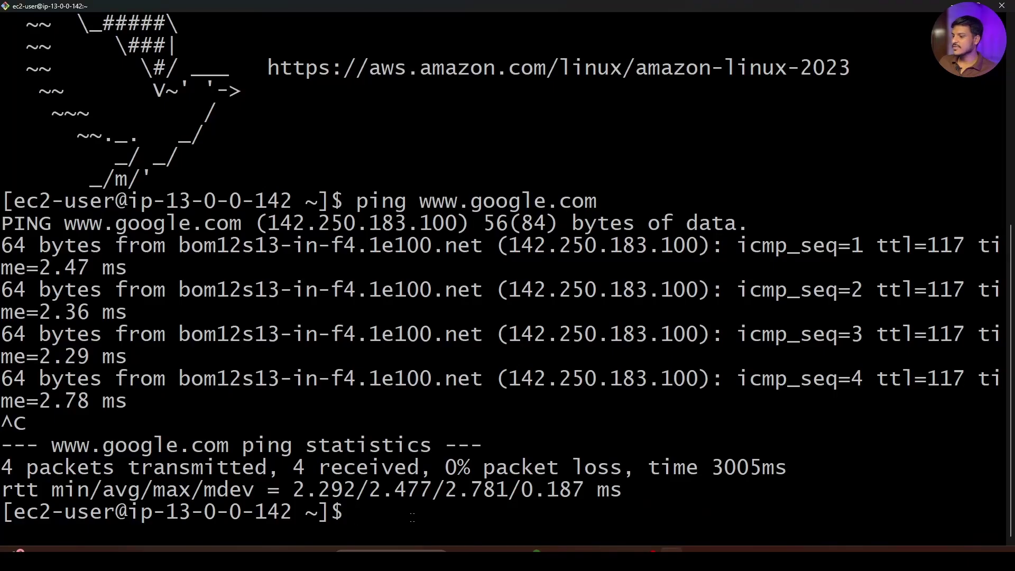
pyautogui.write('cleatr')
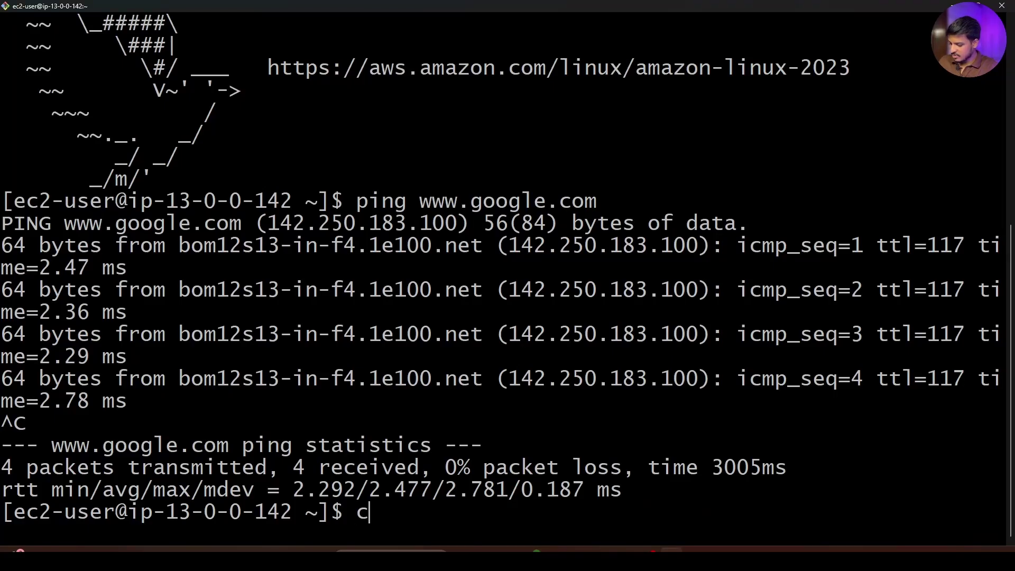
pyautogui.press('BackSpace')
pyautogui.press('BackSpace')
pyautogui.write('r')
pyautogui.press('Return')
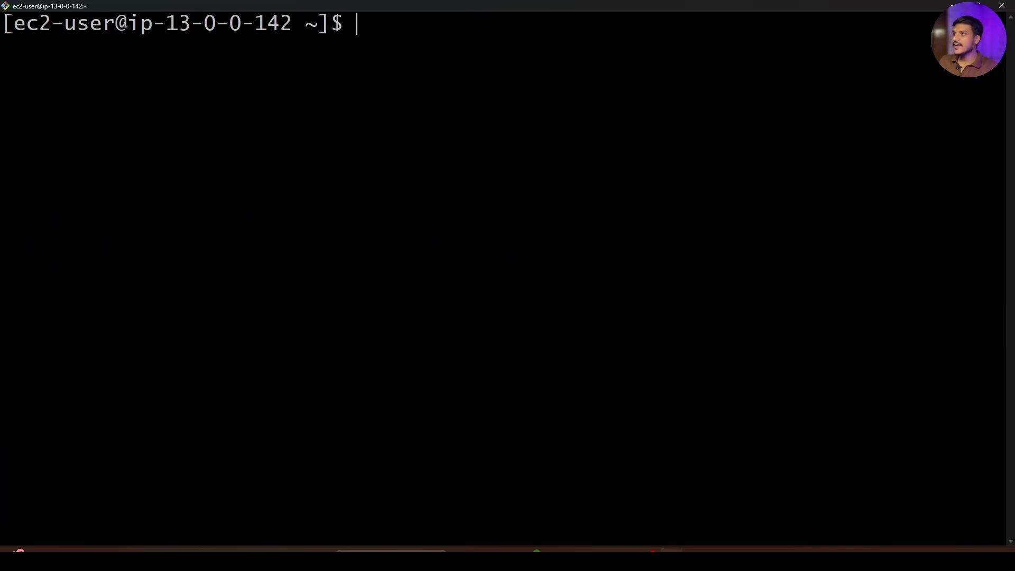
# Open the Priv-EC2 connection instructions in a new browser tab and copy the key file name Test-Key.pem from the chmod command.
pyautogui.click(953, 5)
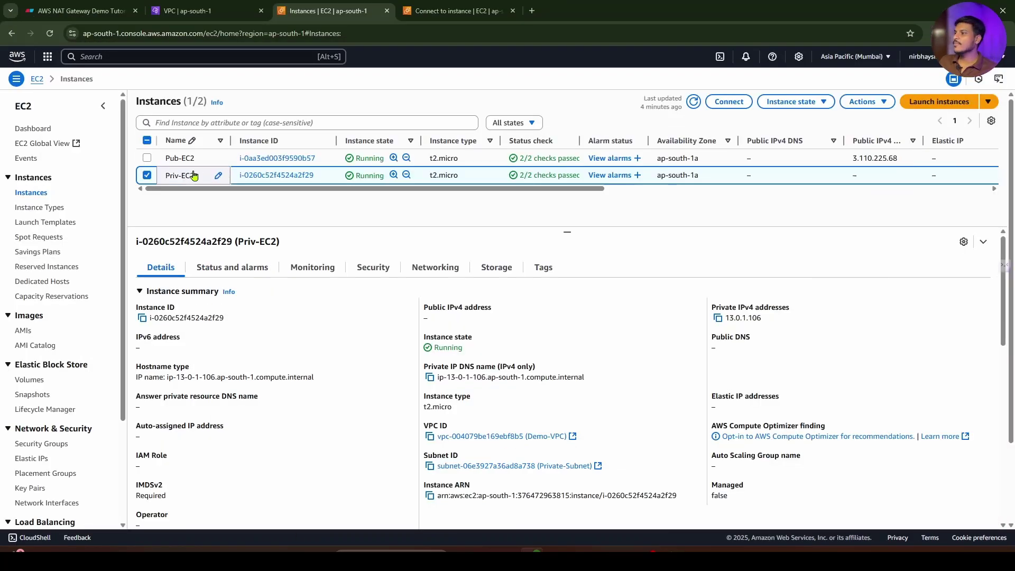
pyautogui.rightClick(729, 102)
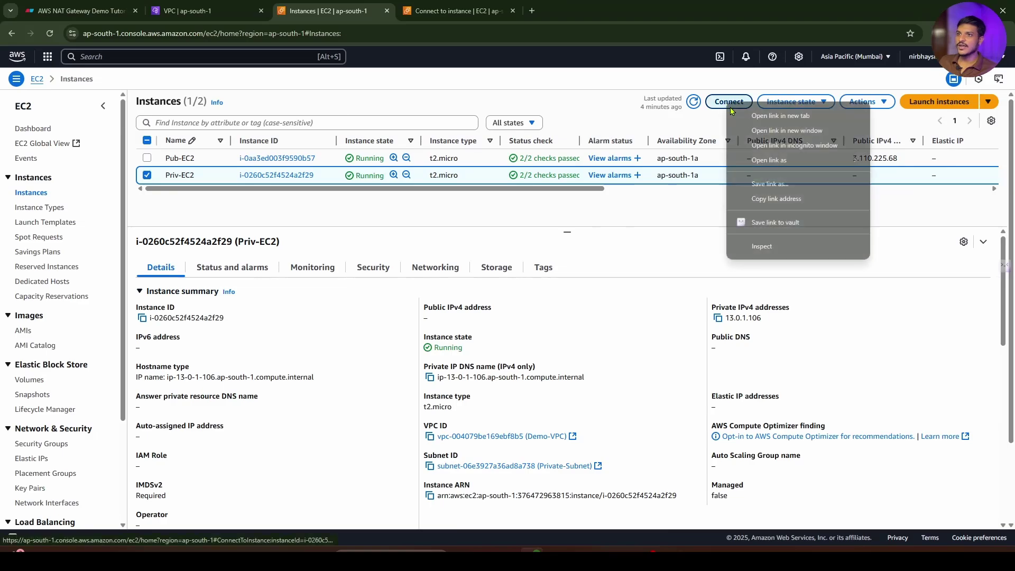
pyautogui.click(769, 117)
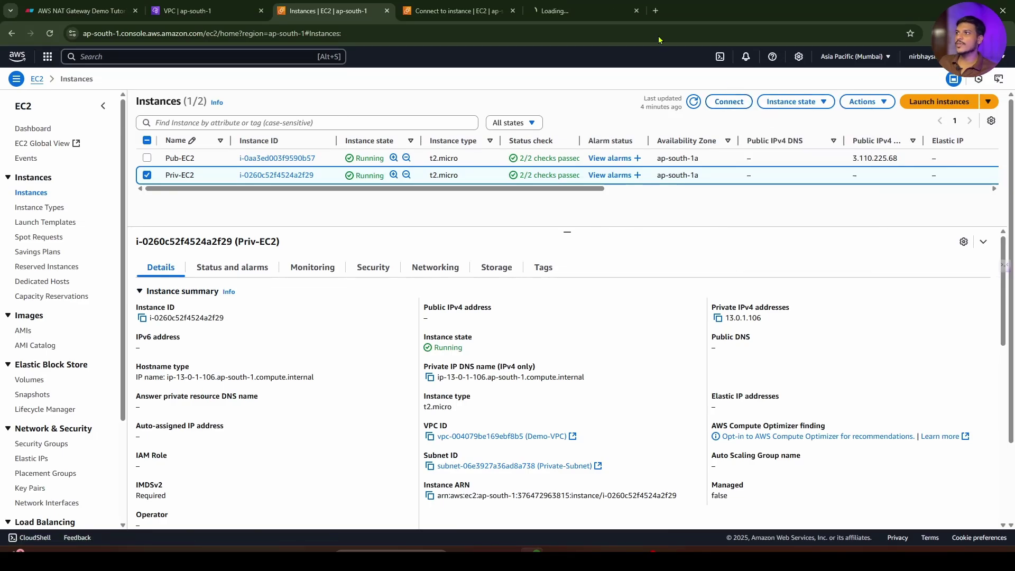
pyautogui.click(577, 10)
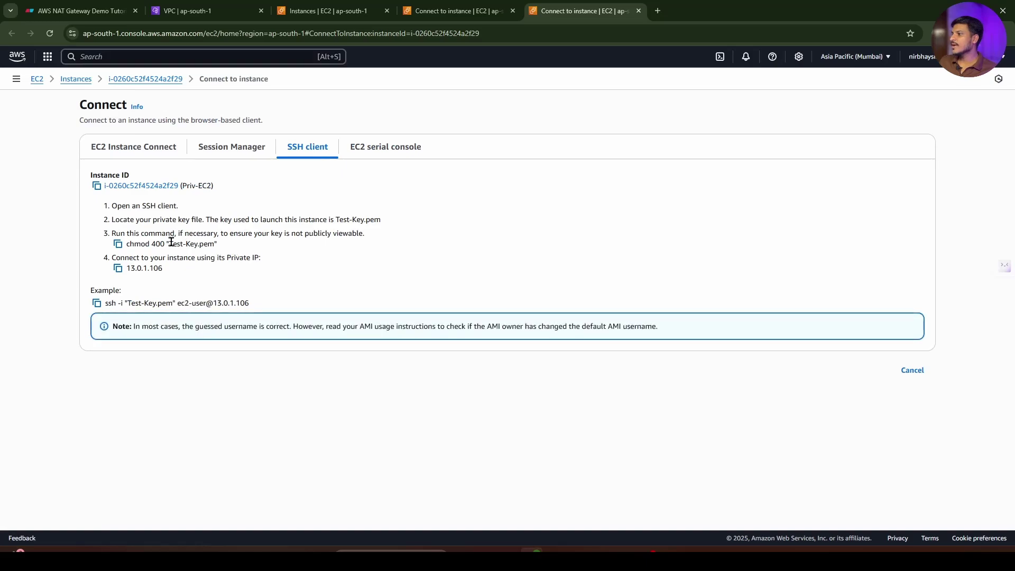
pyautogui.moveTo(171, 244); pyautogui.dragTo(216, 241)
pyautogui.click(222, 251)
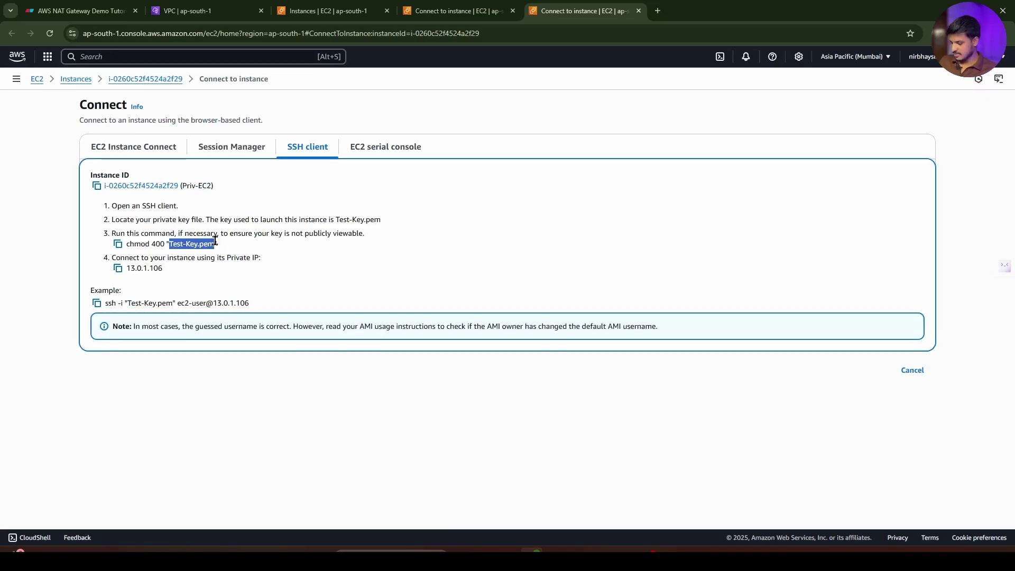
# In the Pub-EC2 SSH session, open a new file named Test-Key.pem in vi.
pyautogui.click(672, 550)
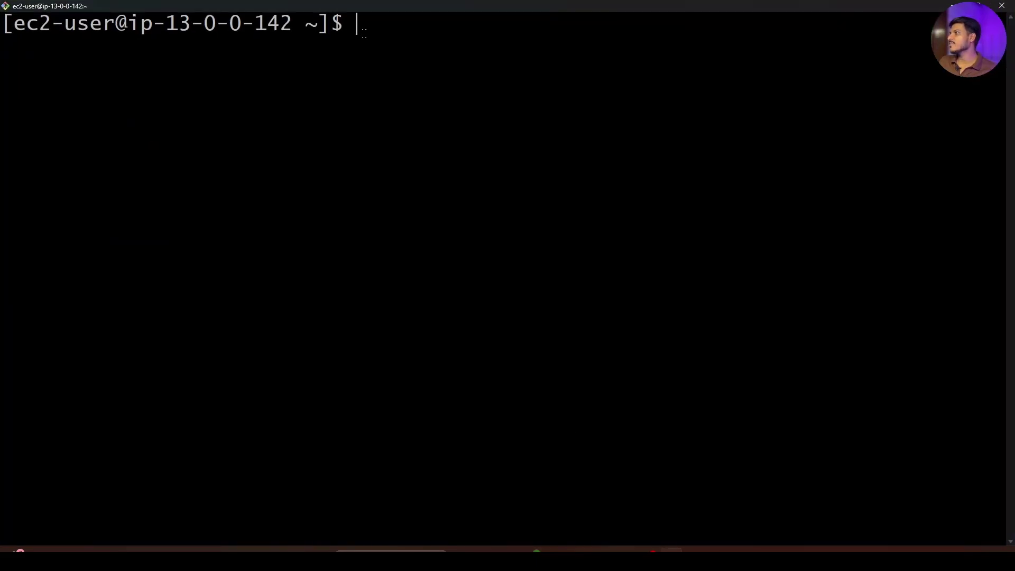
pyautogui.write('vi')
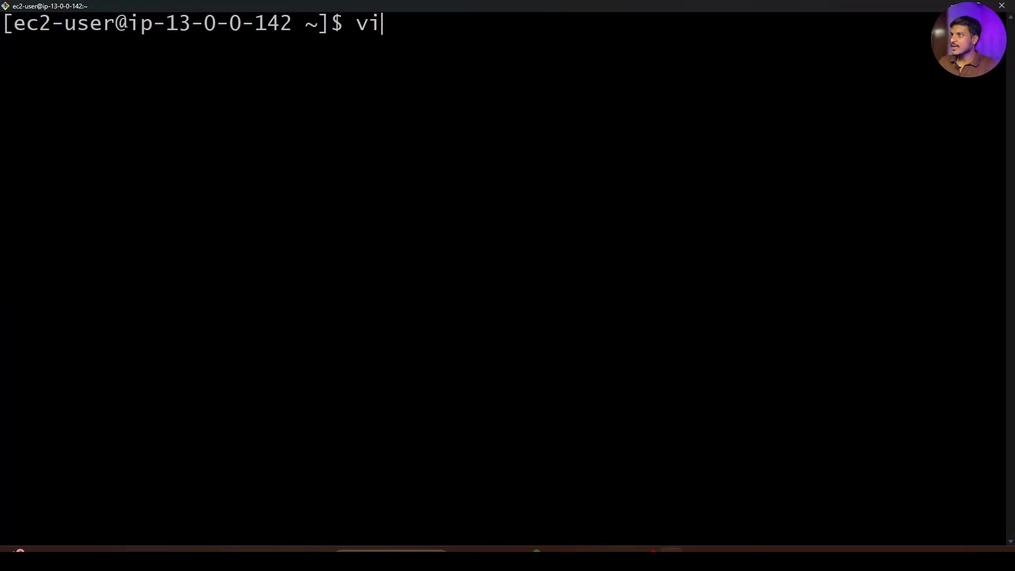
pyautogui.rightClick(365, 34)
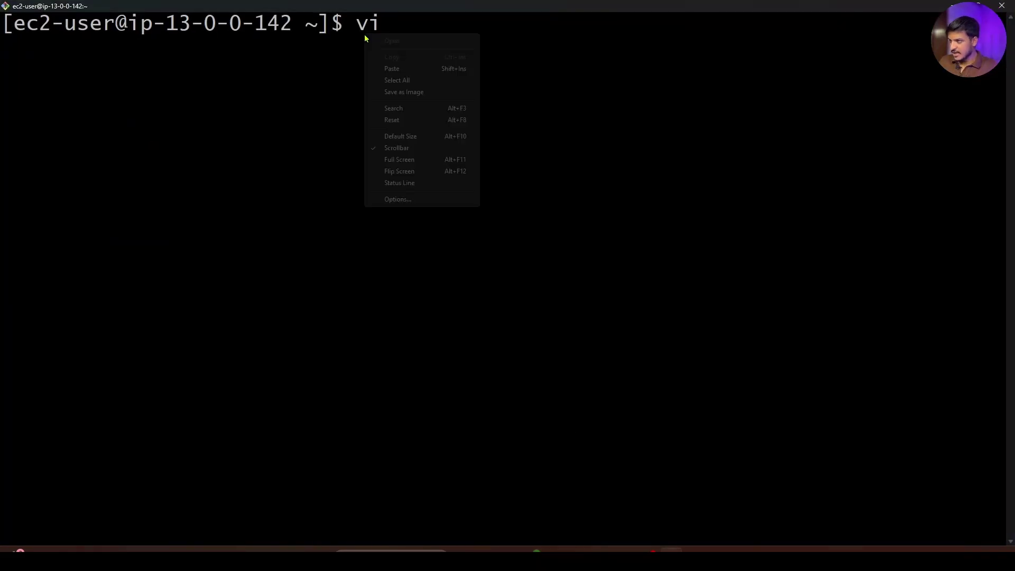
pyautogui.click(392, 69)
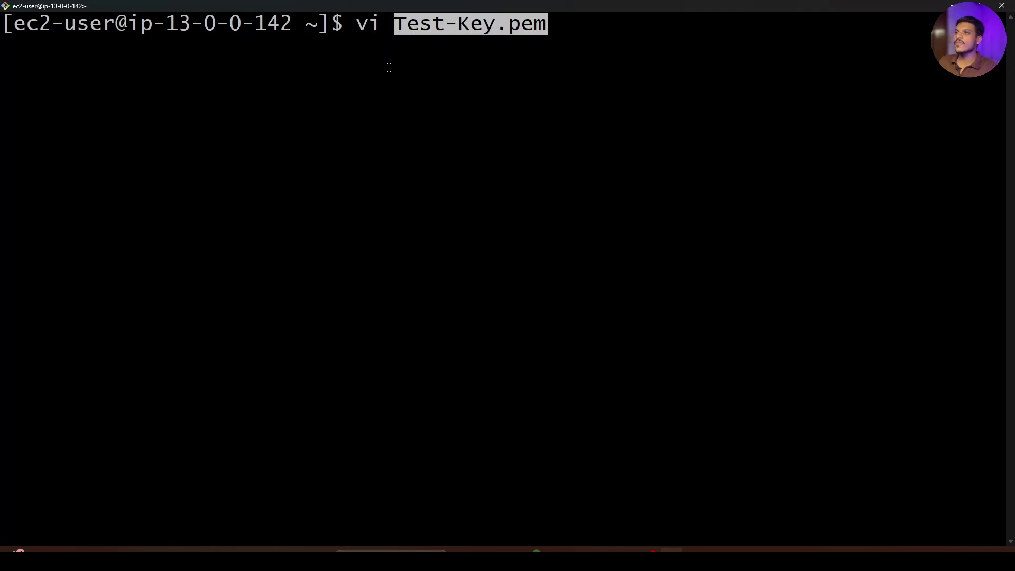
pyautogui.press('Return')
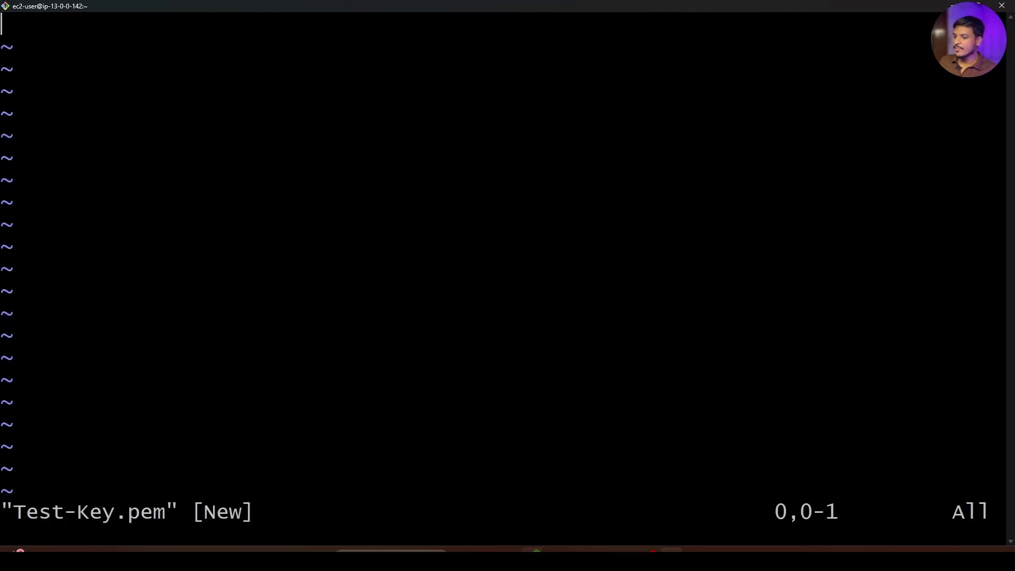
# Open the local Test-Key.pem from the YT\AWS folder in Notepad and copy its entire private key text.
pyautogui.moveTo(554, 550)
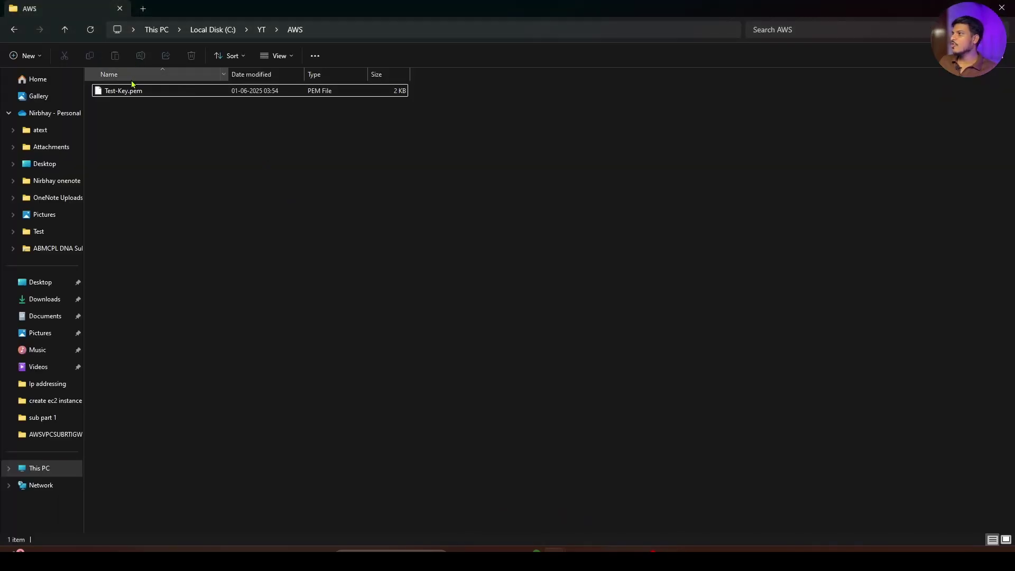
pyautogui.click(146, 92)
pyautogui.rightClick(158, 96)
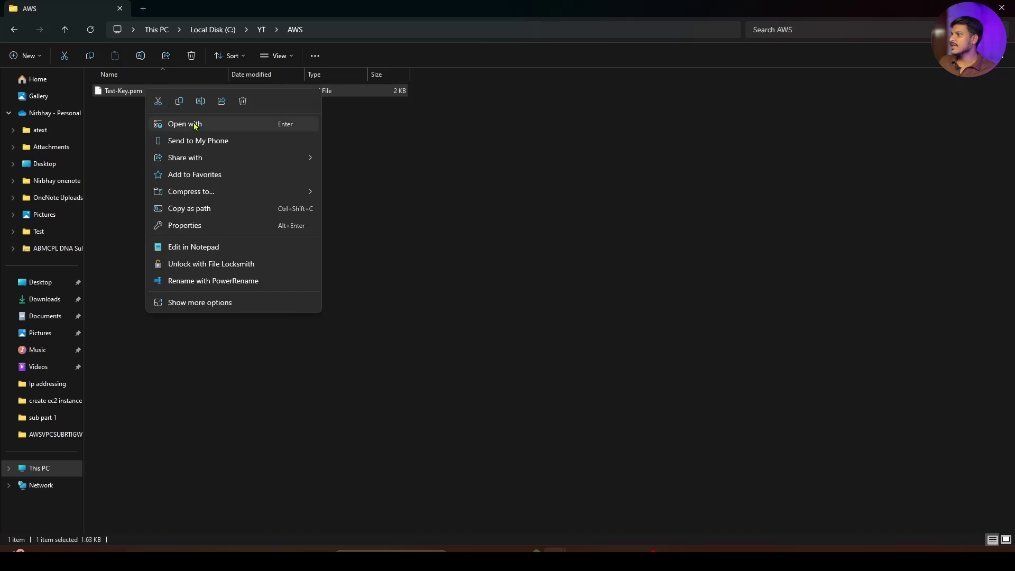
pyautogui.click(217, 246)
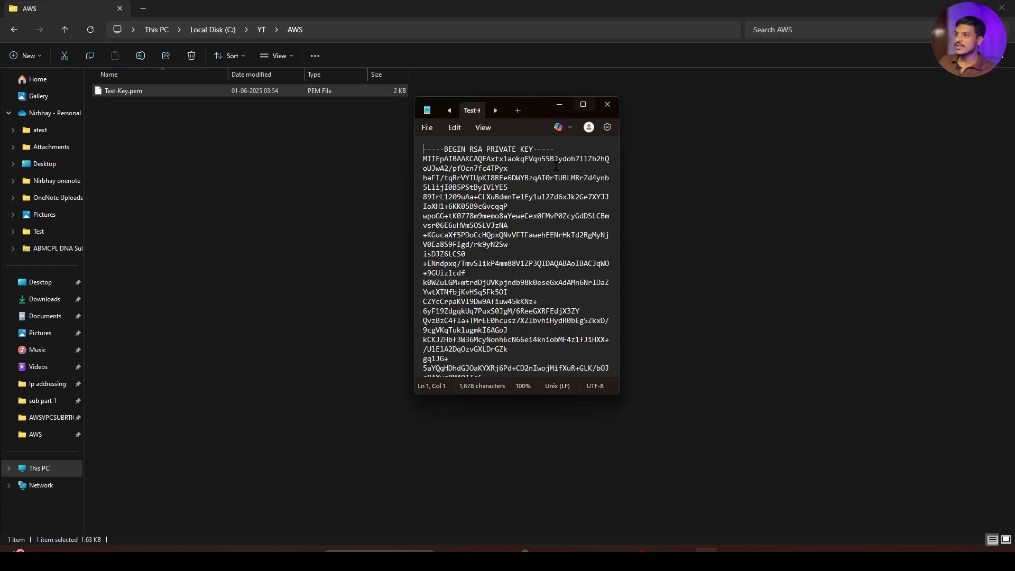
pyautogui.click(519, 225)
pyautogui.hotkey('ctrl', 'a')
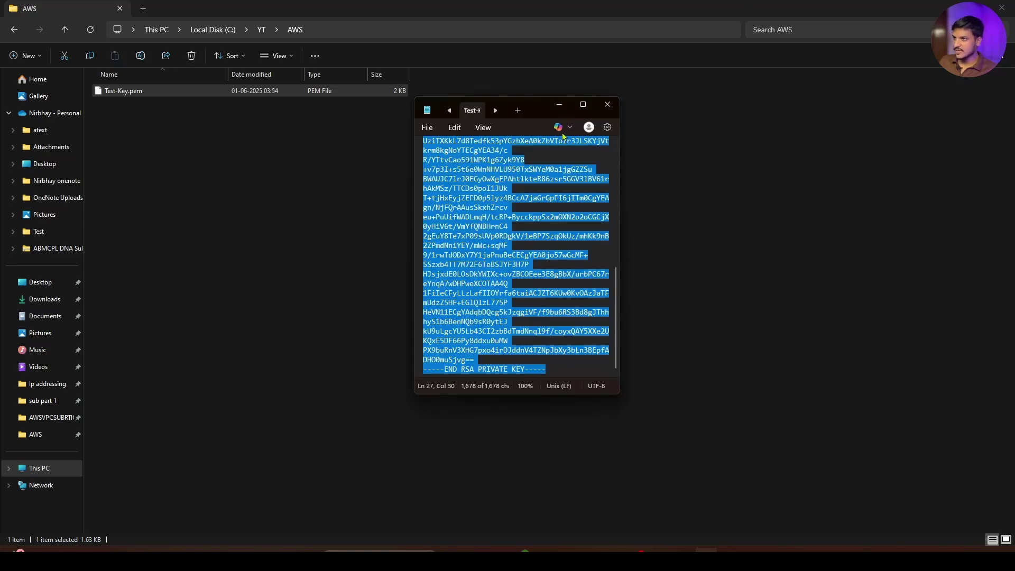
pyautogui.click(582, 104)
pyautogui.click(941, 8)
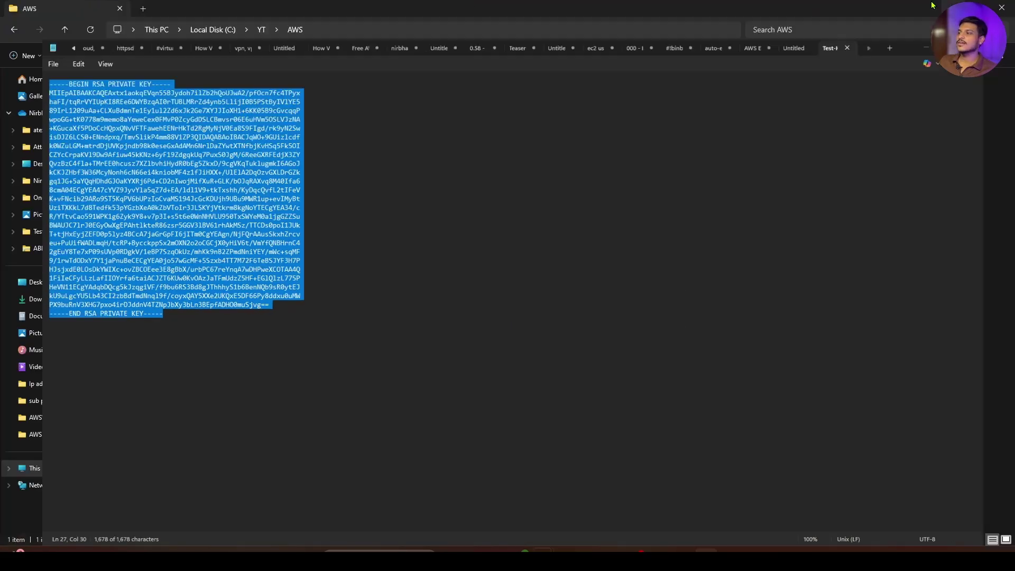
# Paste the RSA private key into Test-Key.pem in the Pub-EC2 vi editor, then save and quit with :wq.
pyautogui.moveTo(660, 550)
pyautogui.click(646, 520)
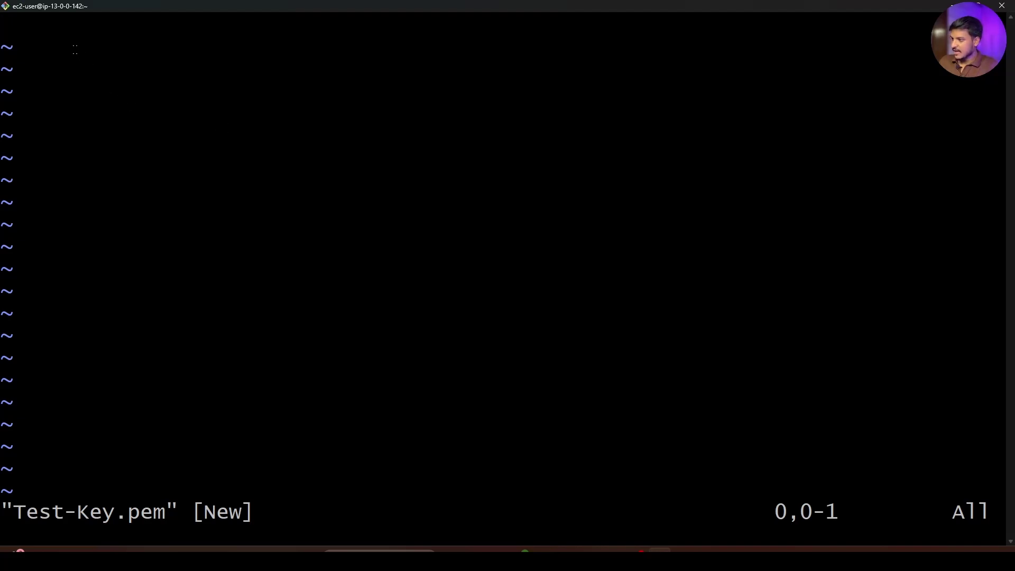
pyautogui.press('i')
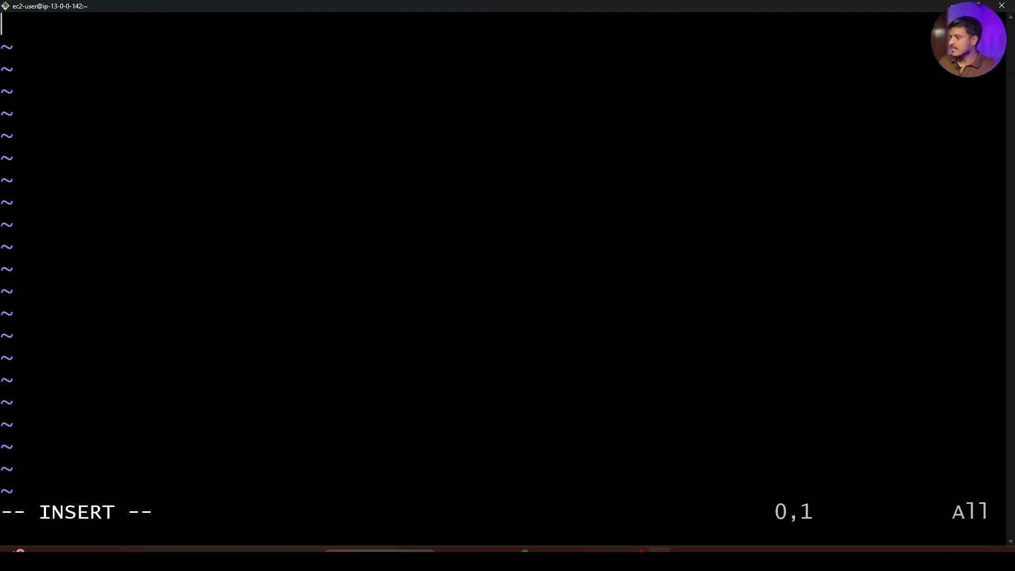
pyautogui.rightClick(68, 35)
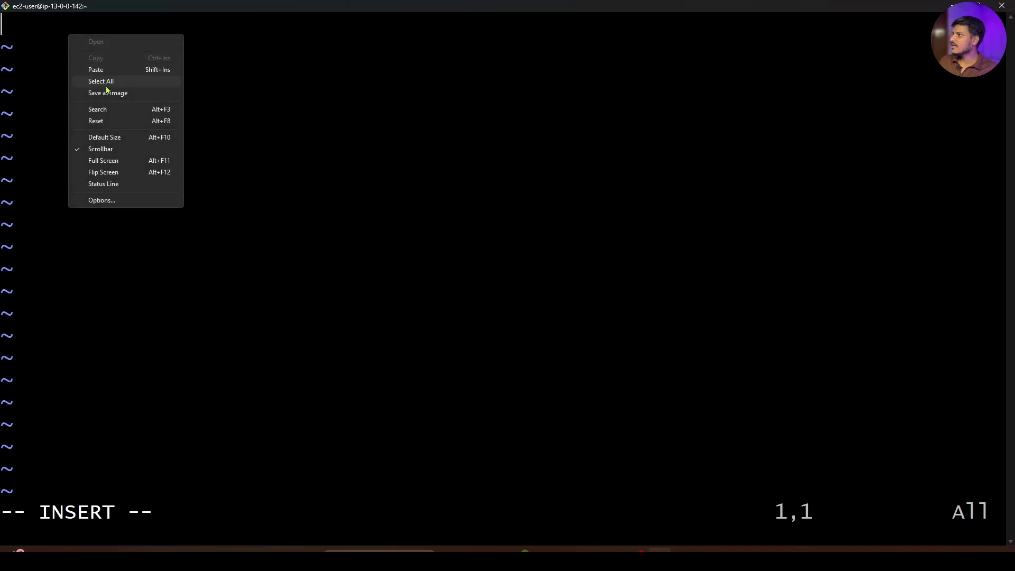
pyautogui.click(102, 71)
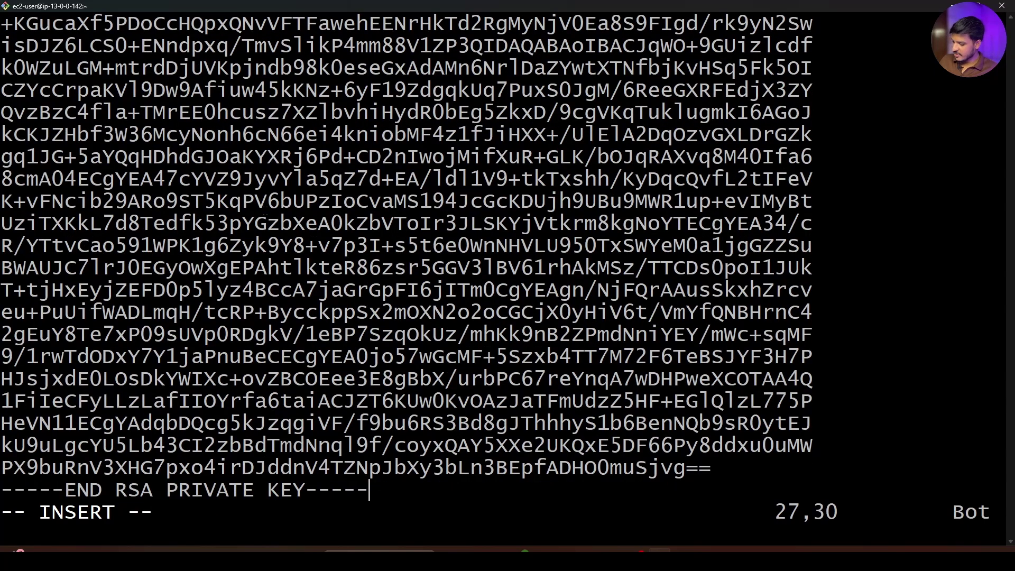
pyautogui.press('Escape')
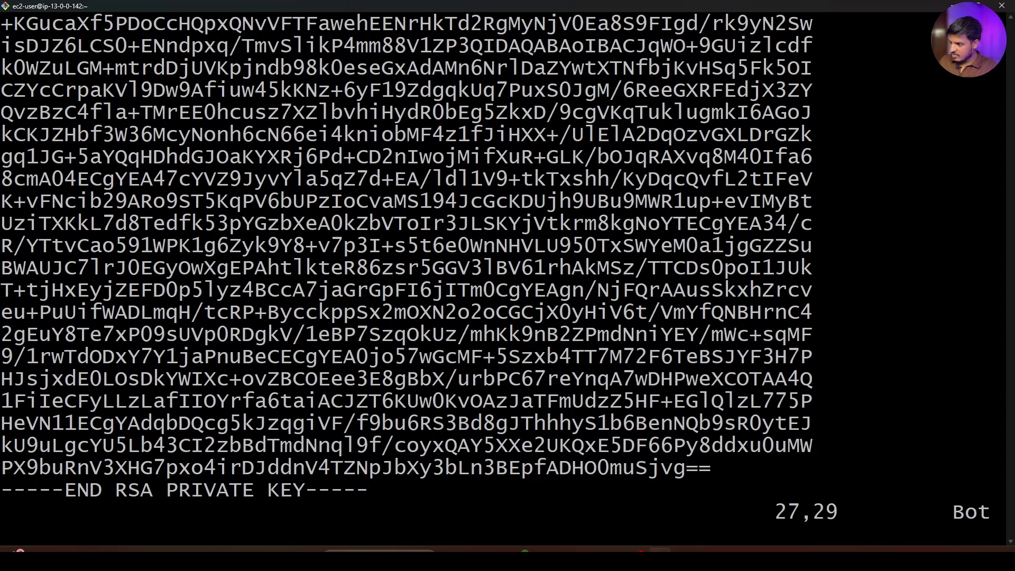
pyautogui.write(':wq')
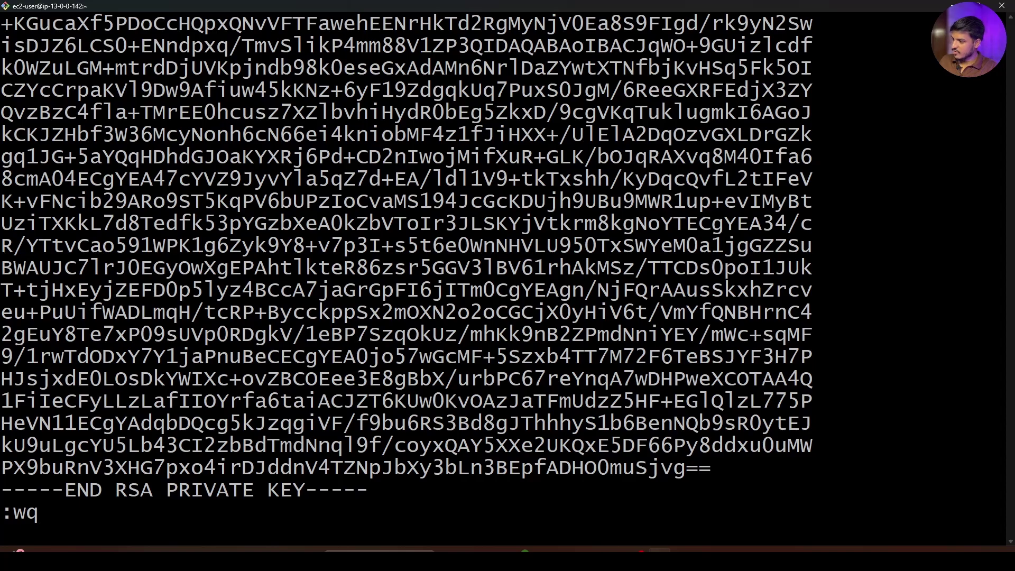
pyautogui.press('Return')
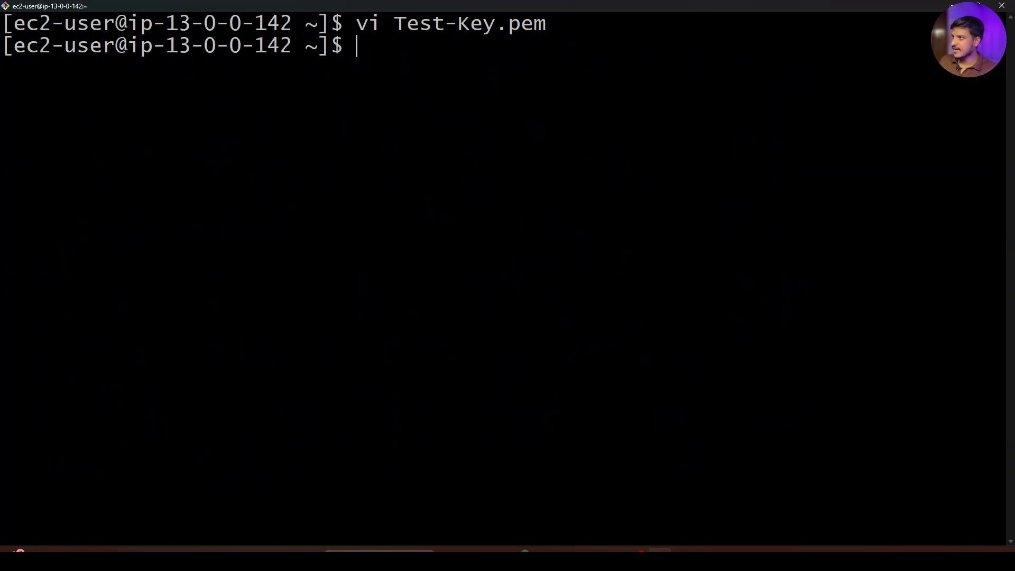
# Display the contents of Test-Key.pem with cat to check the pasted key, then clear the terminal.
pyautogui.write('cat')
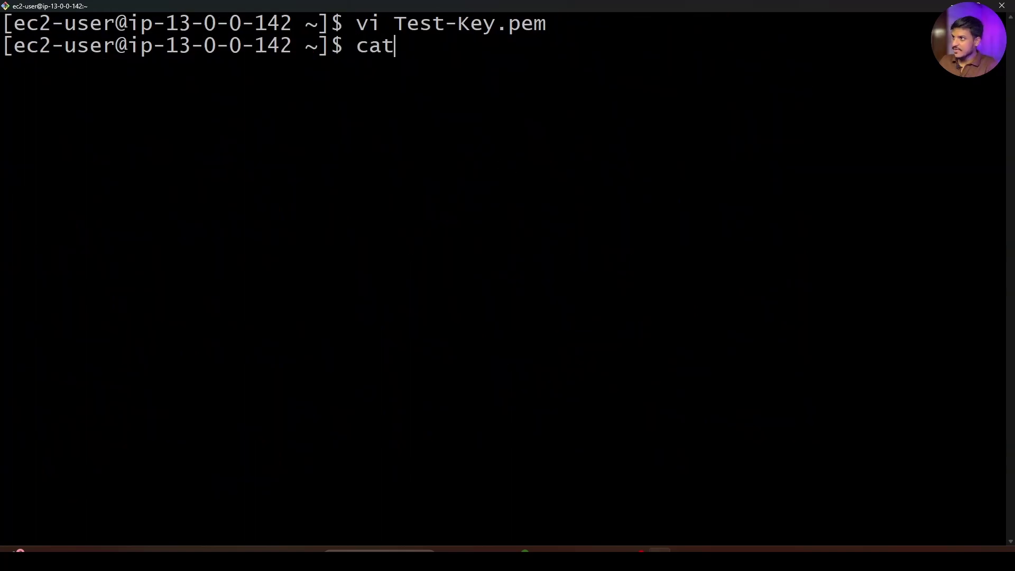
pyautogui.write(' Tes')
pyautogui.press('Tab')
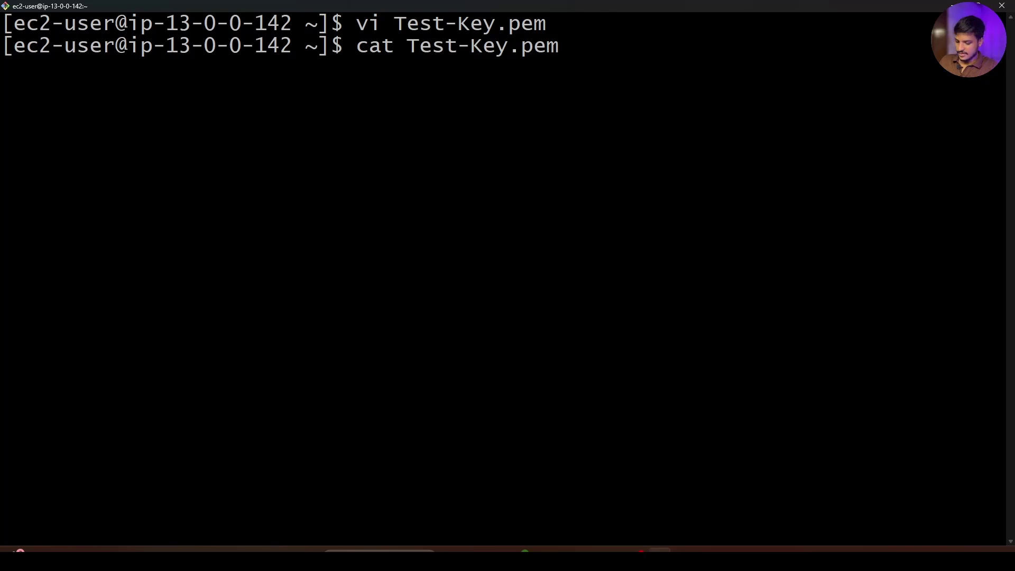
pyautogui.press('Return')
pyautogui.write('clear')
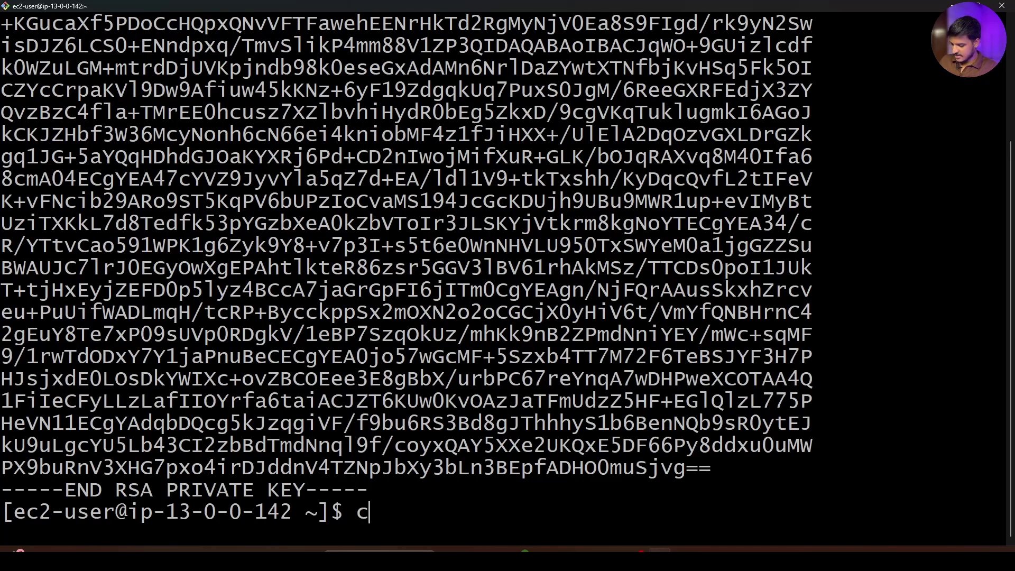
pyautogui.press('Return')
# List the home directory with ll and examine the owner's read and write permissions on Test-Key.pem.
pyautogui.write('ll')
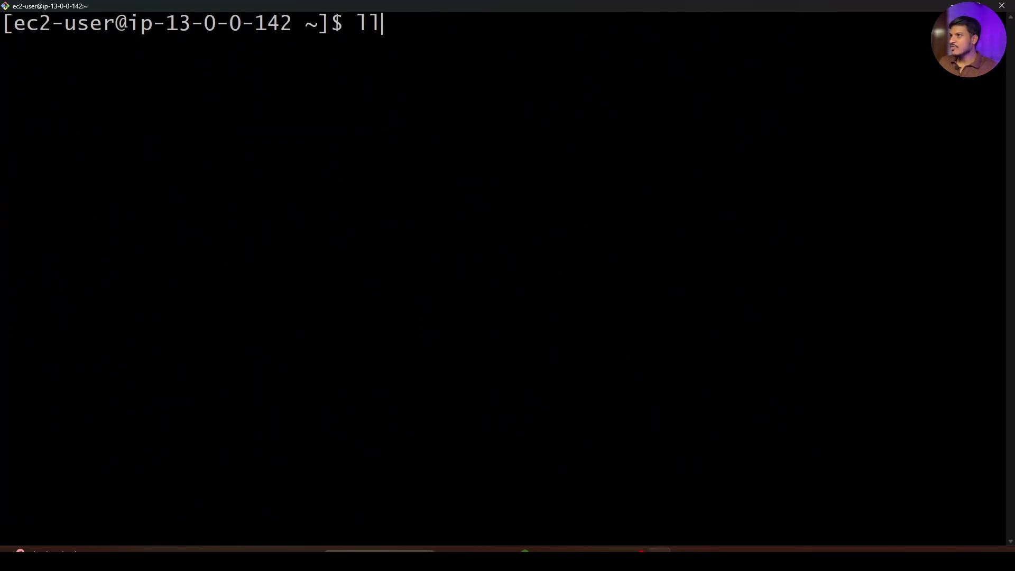
pyautogui.press('Return')
pyautogui.moveTo(22, 72); pyautogui.dragTo(36, 69)
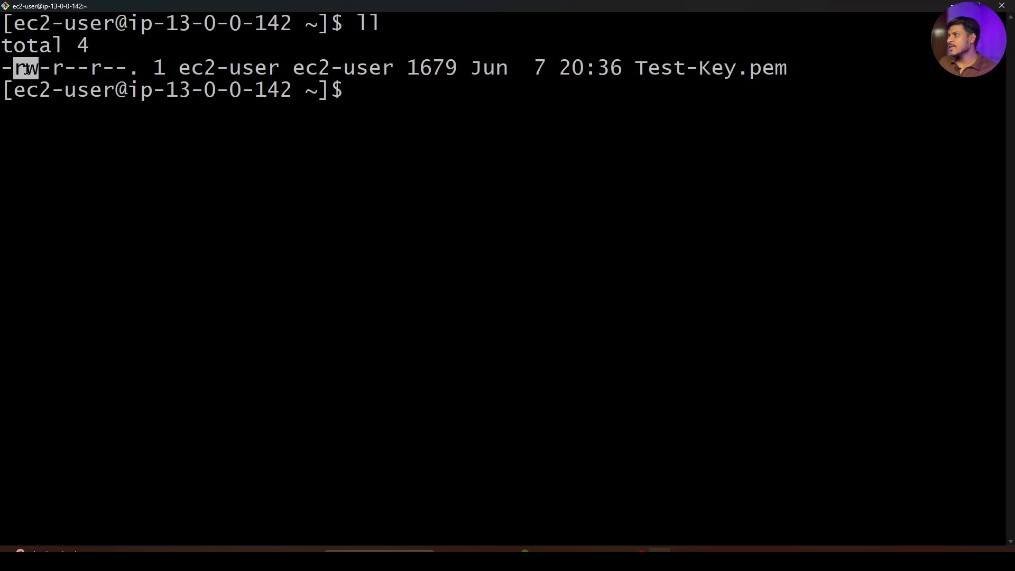
pyautogui.click(31, 67)
pyautogui.doubleClick(32, 67)
pyautogui.click(97, 130)
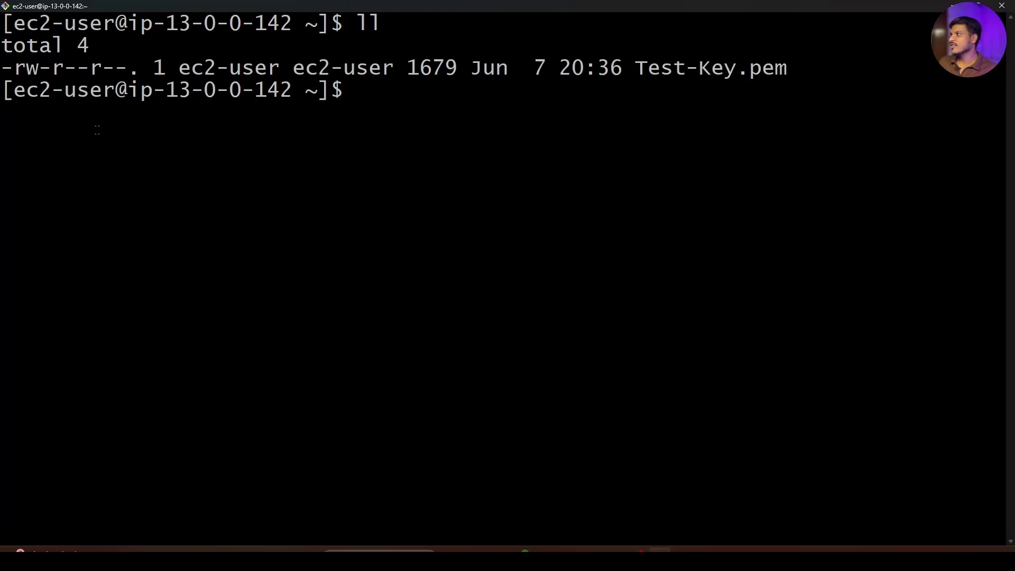
# Copy the chmod 400 "Test-Key.pem" command from Priv-EC2's SSH client instructions and run it in the Pub-EC2 terminal.
pyautogui.click(543, 550)
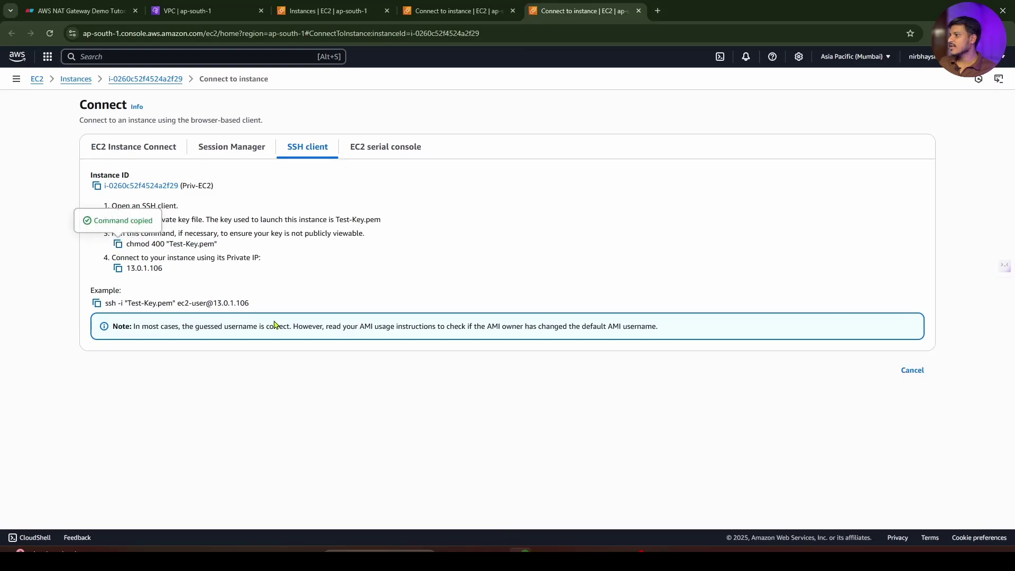
pyautogui.click(118, 244)
pyautogui.hotkey('alt', 'Tab')
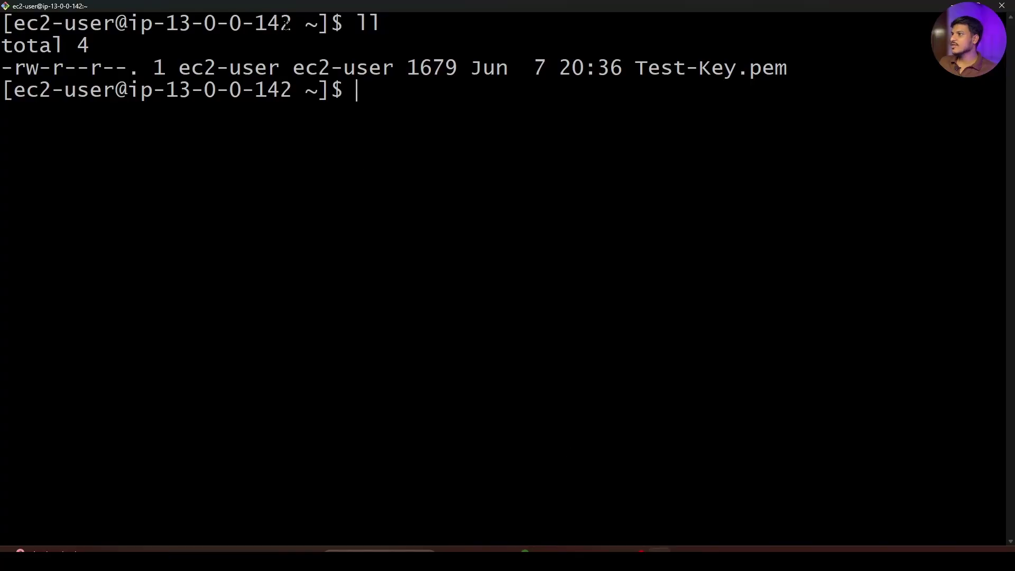
pyautogui.rightClick(369, 92)
pyautogui.click(402, 125)
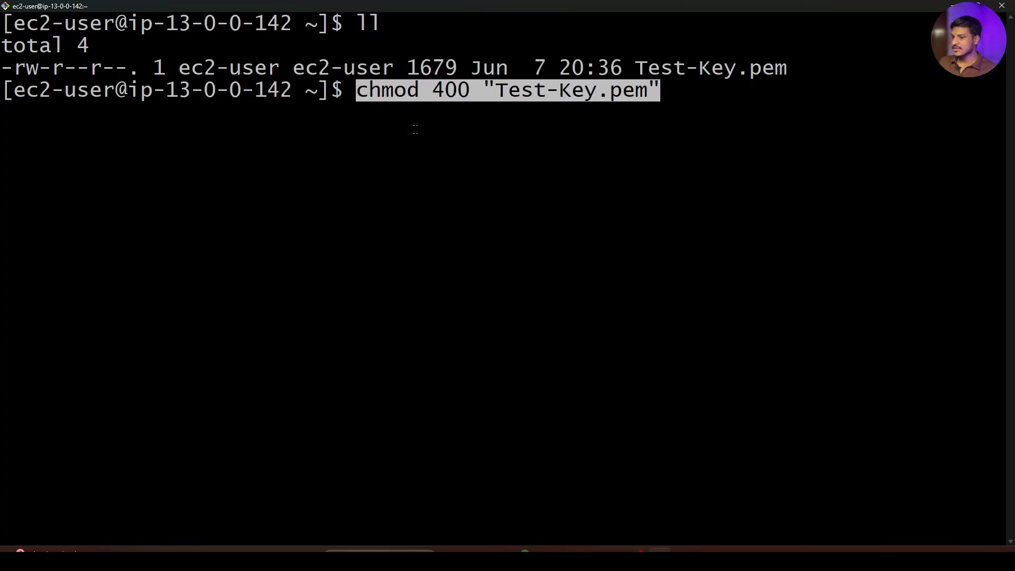
pyautogui.press('Return')
# List the home directory with ll and examine the owner's permissions on Test-Key.pem.
pyautogui.write('ll')
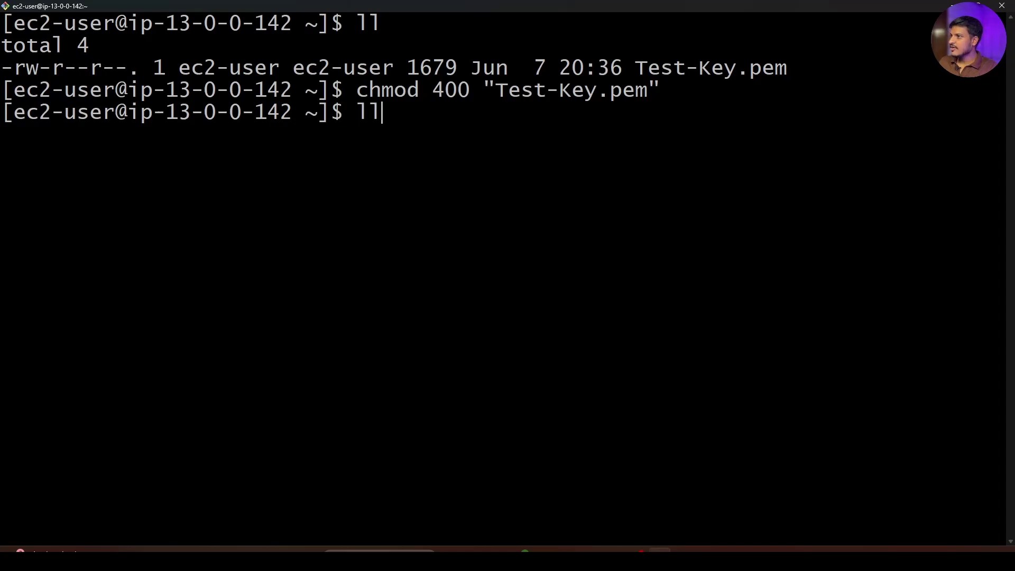
pyautogui.press('Return')
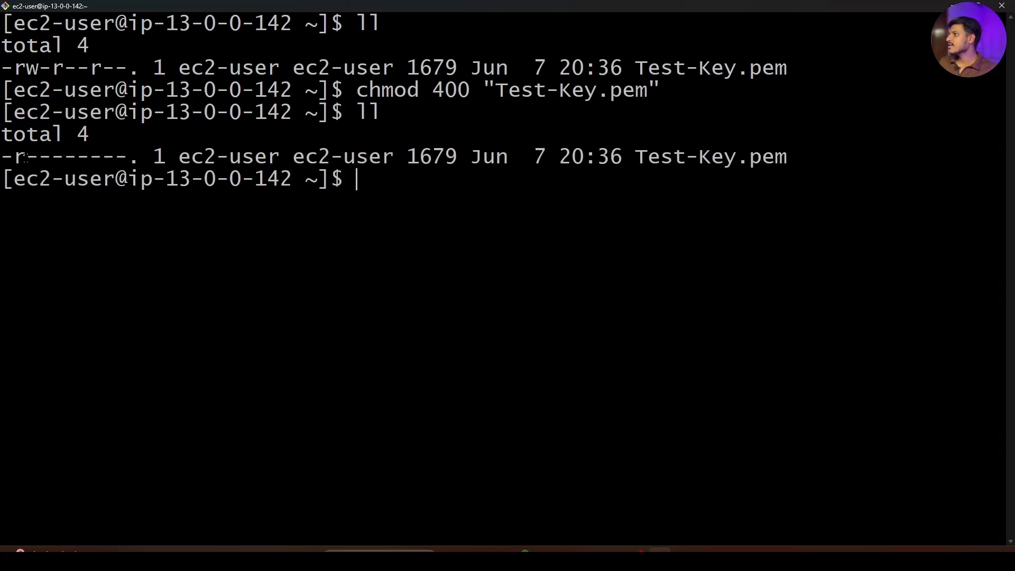
pyautogui.moveTo(24, 157); pyautogui.dragTo(50, 157)
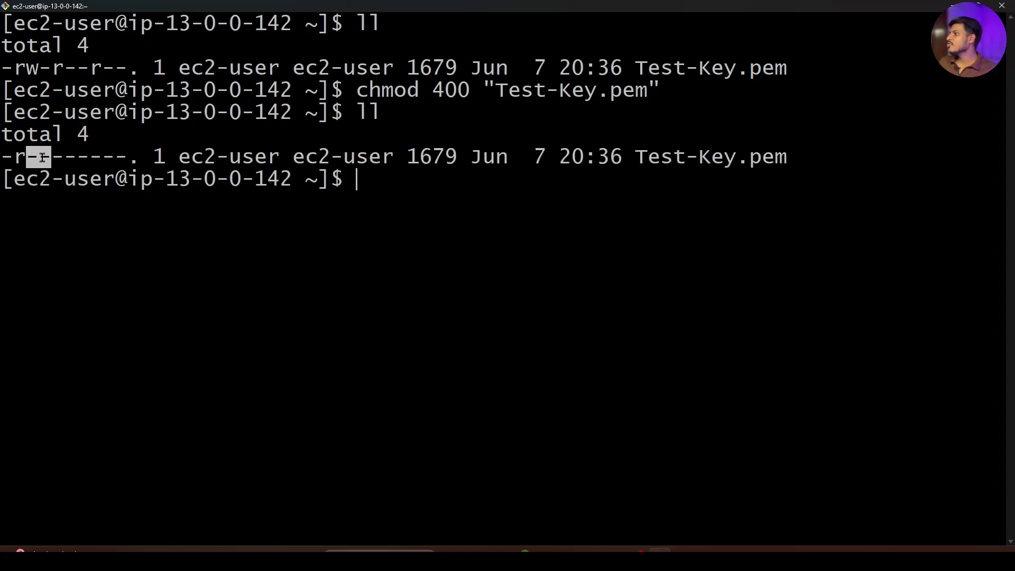
pyautogui.click(227, 195)
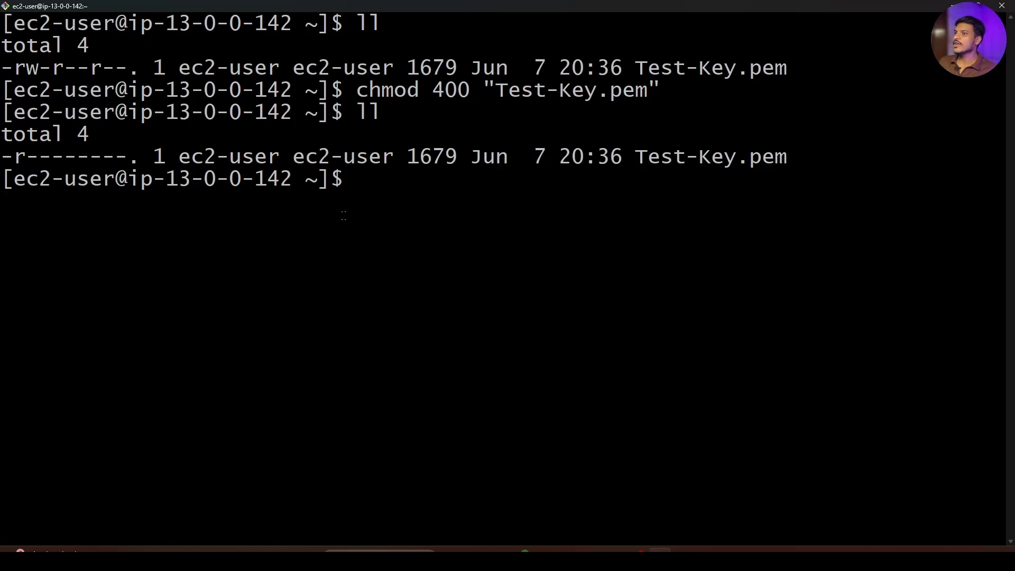
pyautogui.click(947, 5)
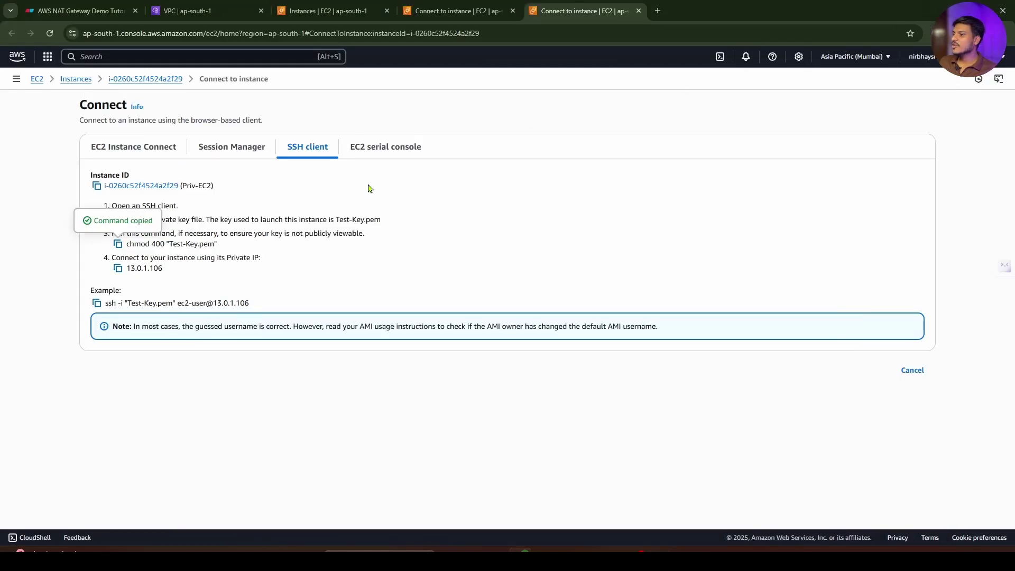
pyautogui.click(97, 303)
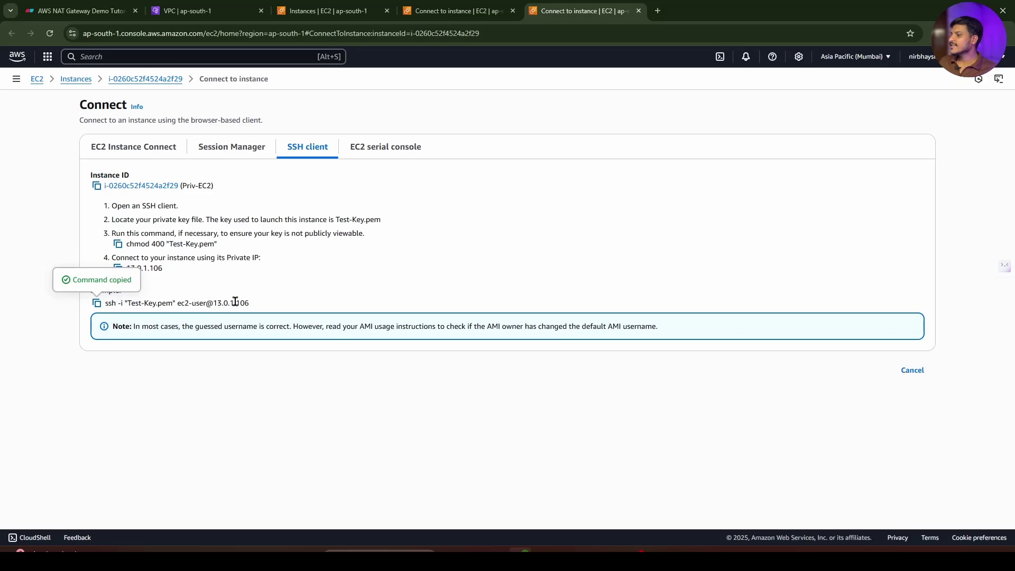
pyautogui.moveTo(252, 305); pyautogui.dragTo(217, 303)
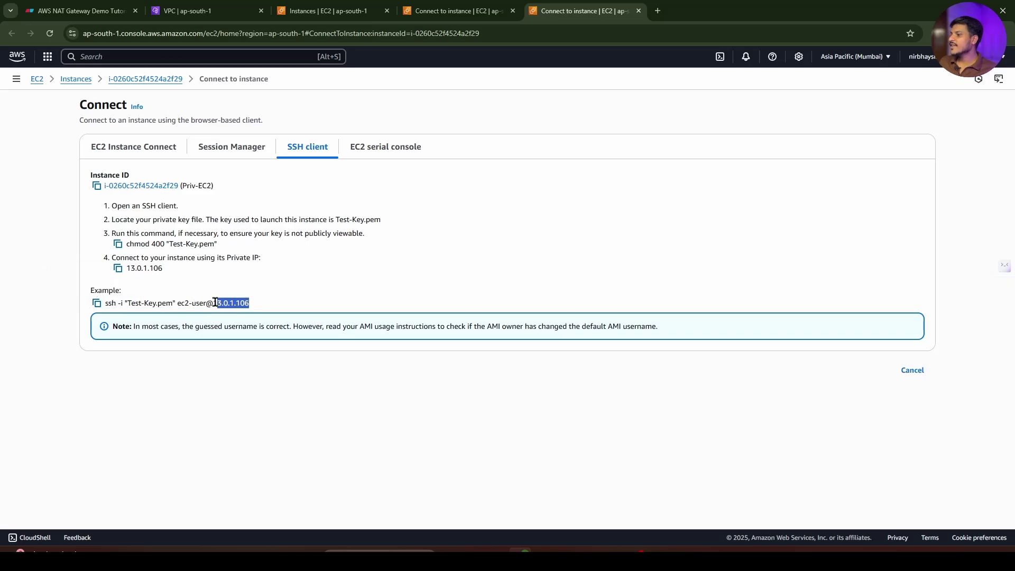
pyautogui.click(97, 303)
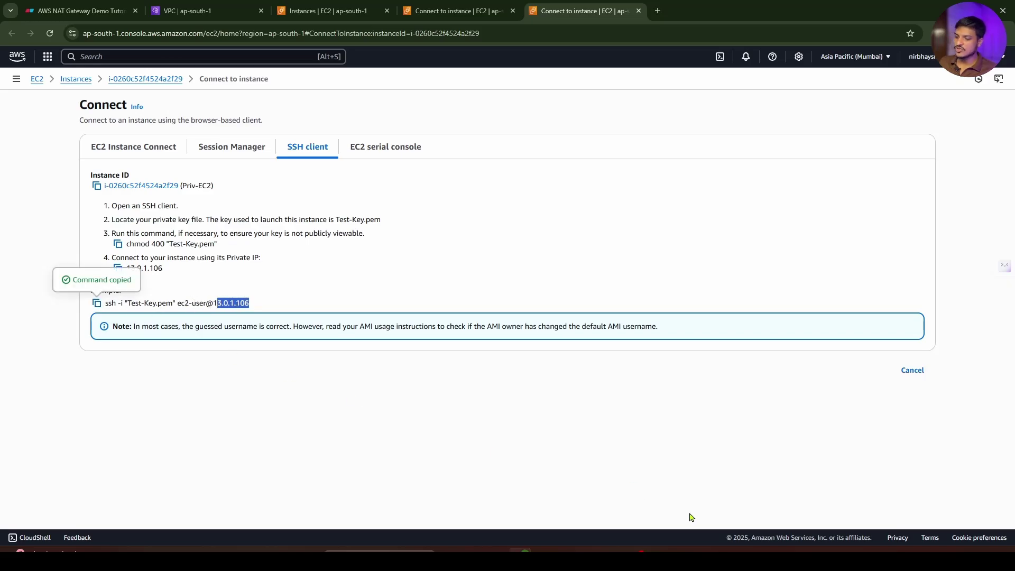
pyautogui.hotkey('alt', 'Tab')
pyautogui.rightClick(432, 202)
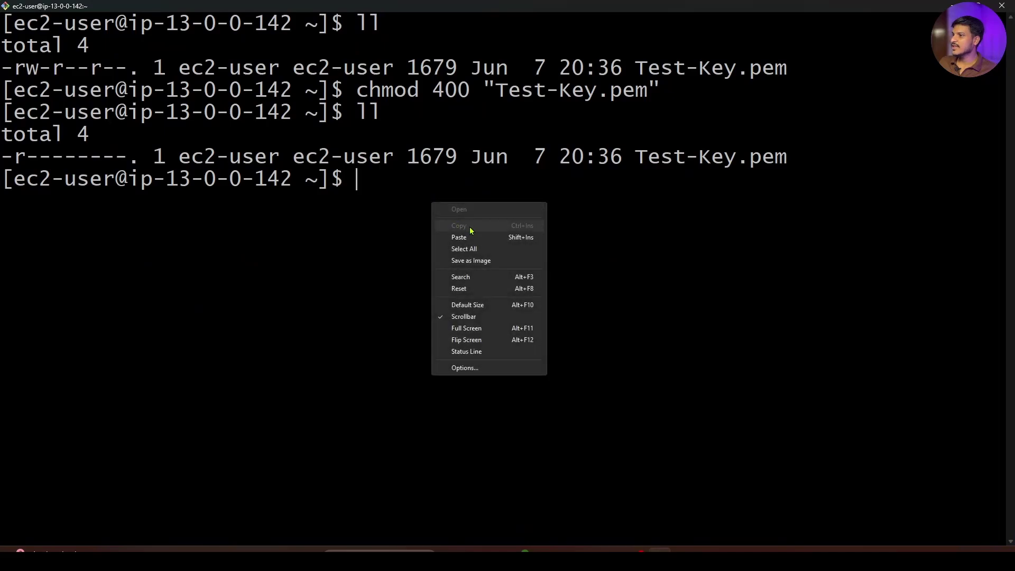
pyautogui.click(489, 248)
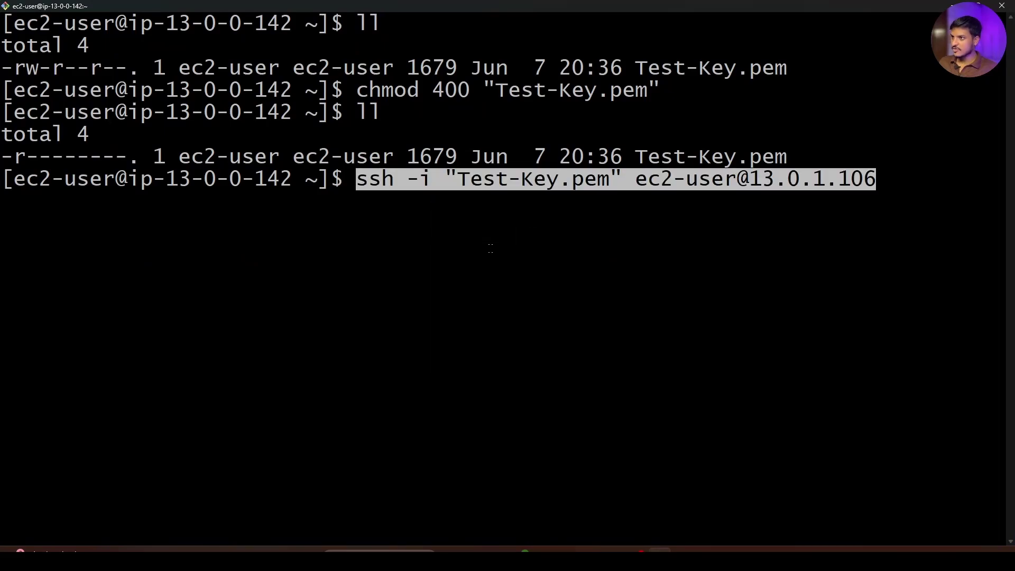
pyautogui.press('Return')
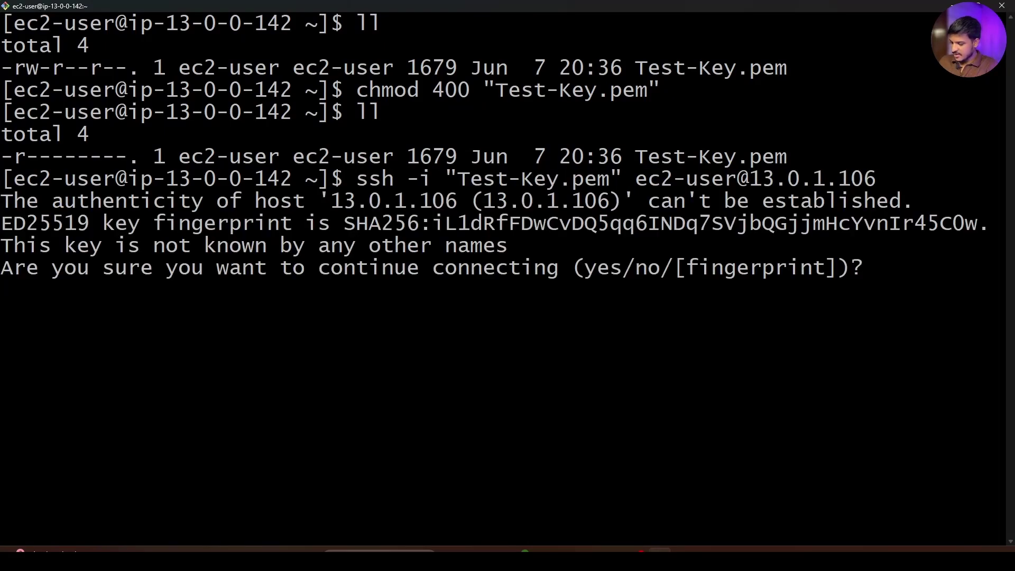
pyautogui.write('yes')
pyautogui.press('Return')
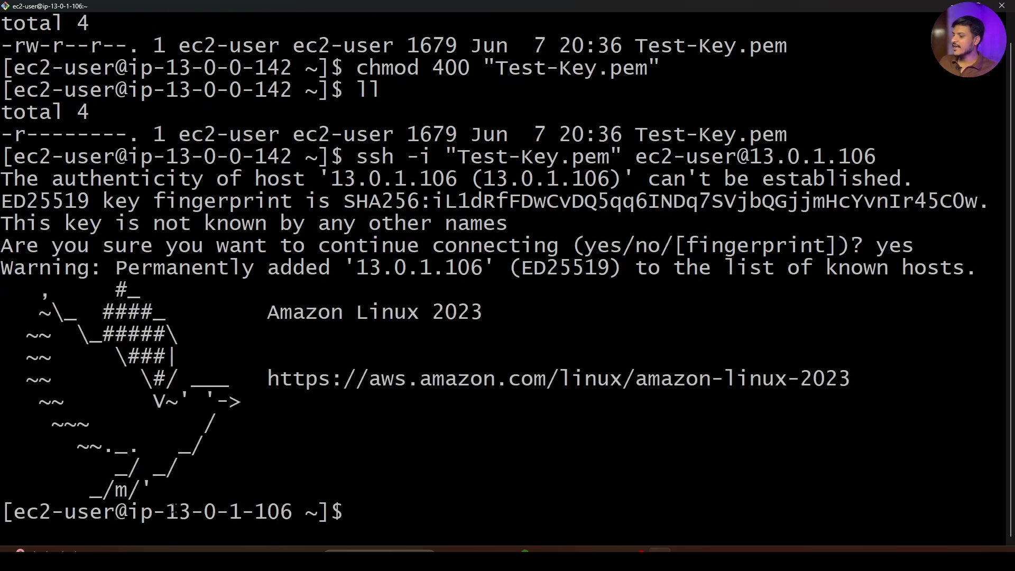
pyautogui.moveTo(167, 511); pyautogui.dragTo(305, 512)
pyautogui.hotkey('ctrl', 'c')
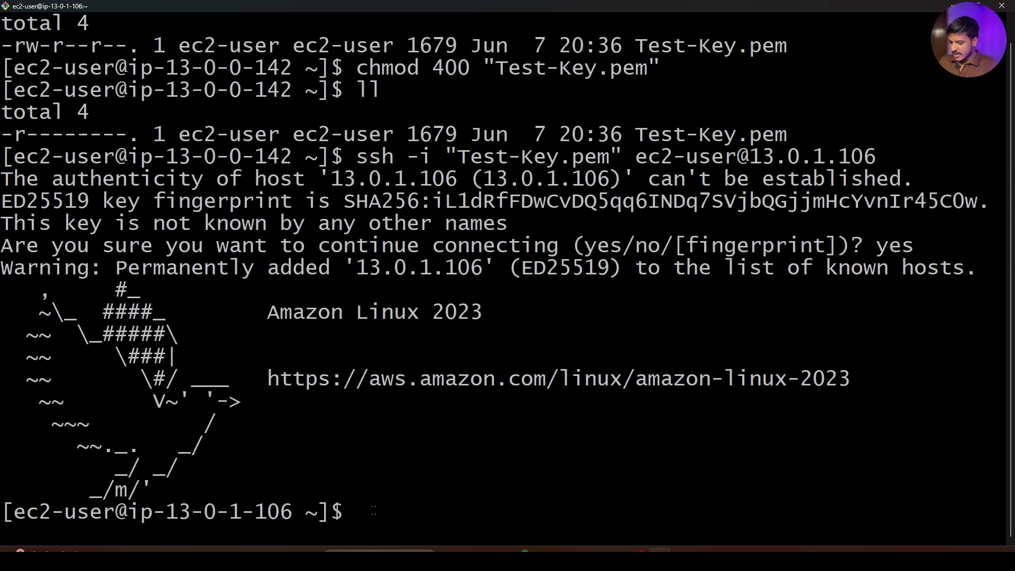
pyautogui.write('ping w')
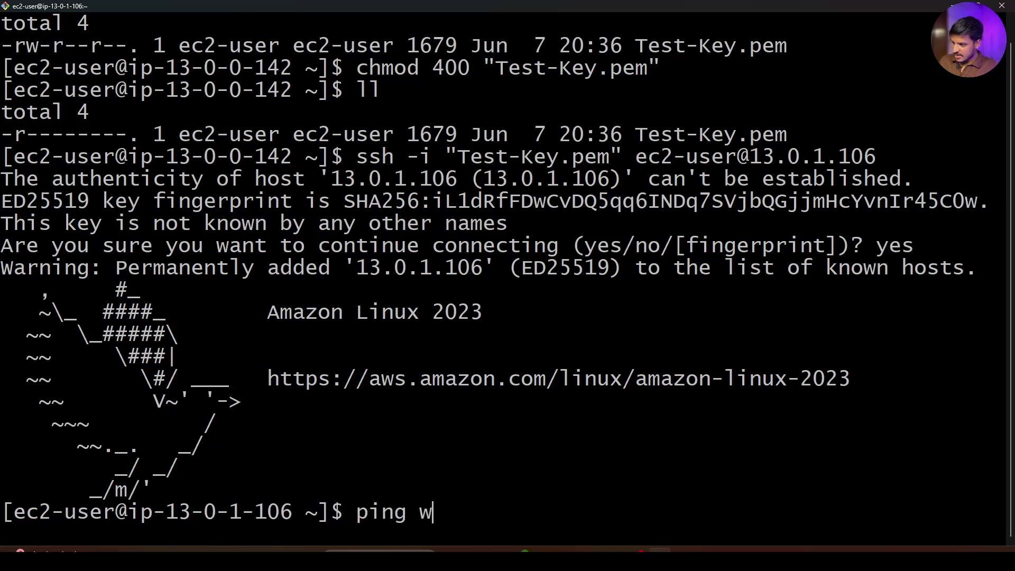
pyautogui.write('ww')
pyautogui.write('.g')
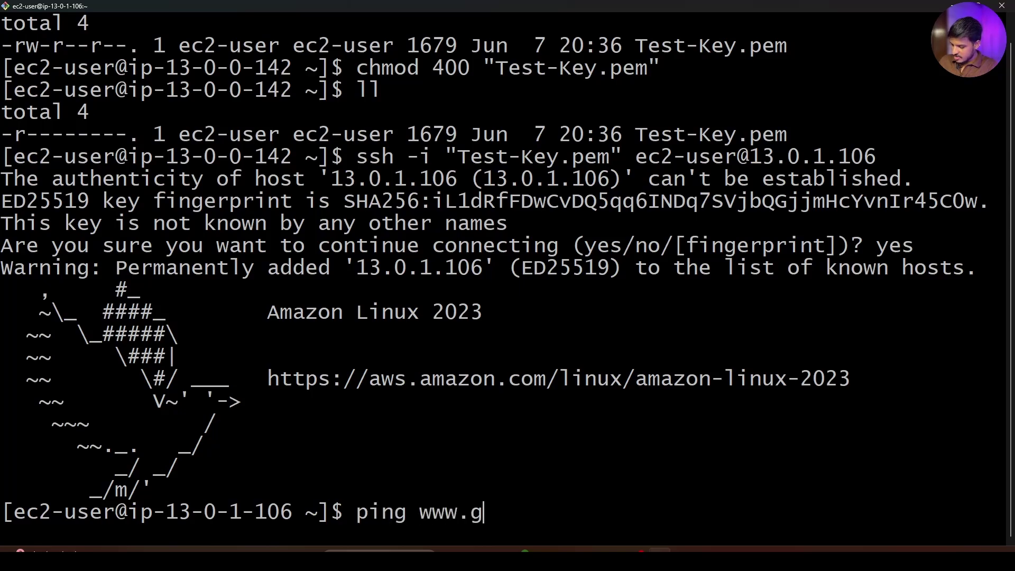
pyautogui.write('oogle.com')
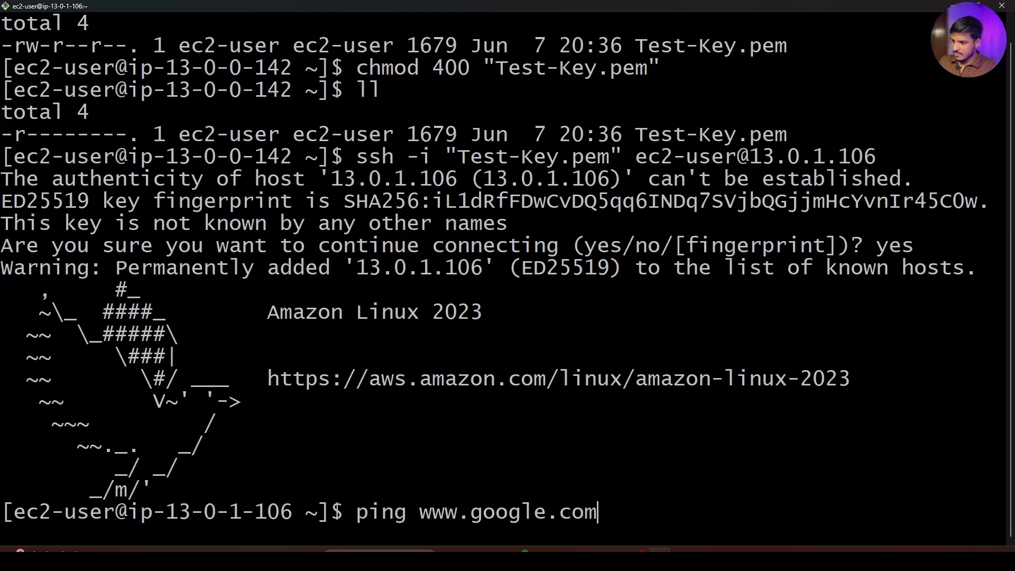
pyautogui.press('Return')
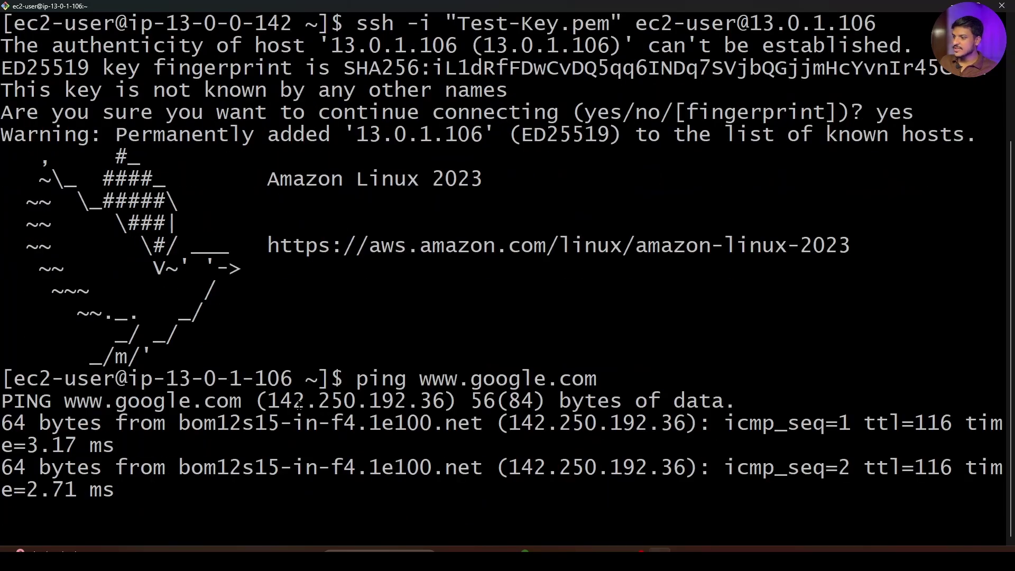
pyautogui.hotkey('ctrl', 'c')
# Switch to the Eraser diagram and sketch two-way traffic arrows for the public and private EC2 instances, crossing out the private instance's inbound path.
pyautogui.hotkey('alt', 'Tab')
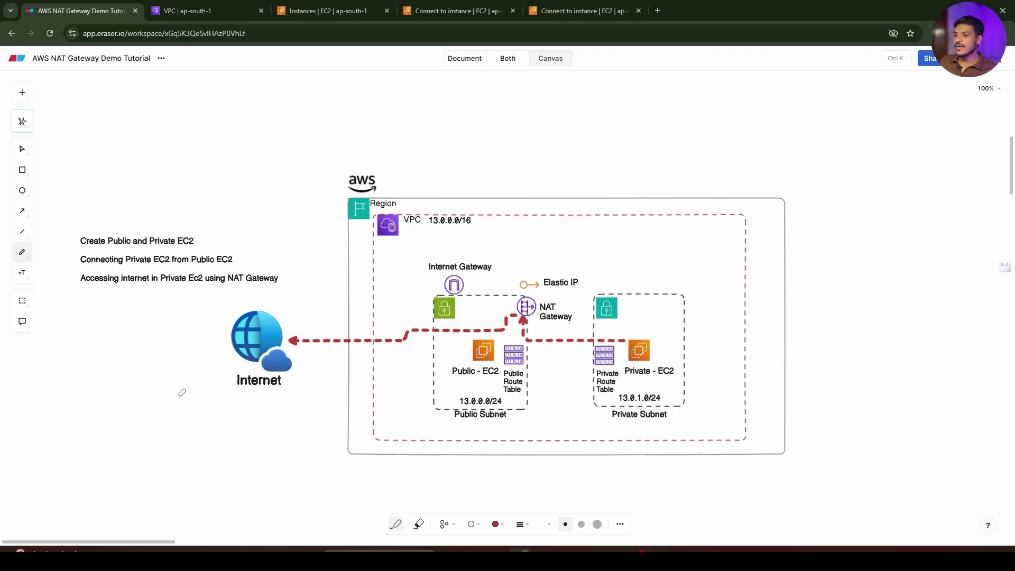
pyautogui.moveTo(179, 396)
pyautogui.mouseDown()
pyautogui.moveTo(349, 404)
pyautogui.moveTo(459, 380)
pyautogui.moveTo(451, 376)
pyautogui.moveTo(463, 383)
pyautogui.mouseUp()
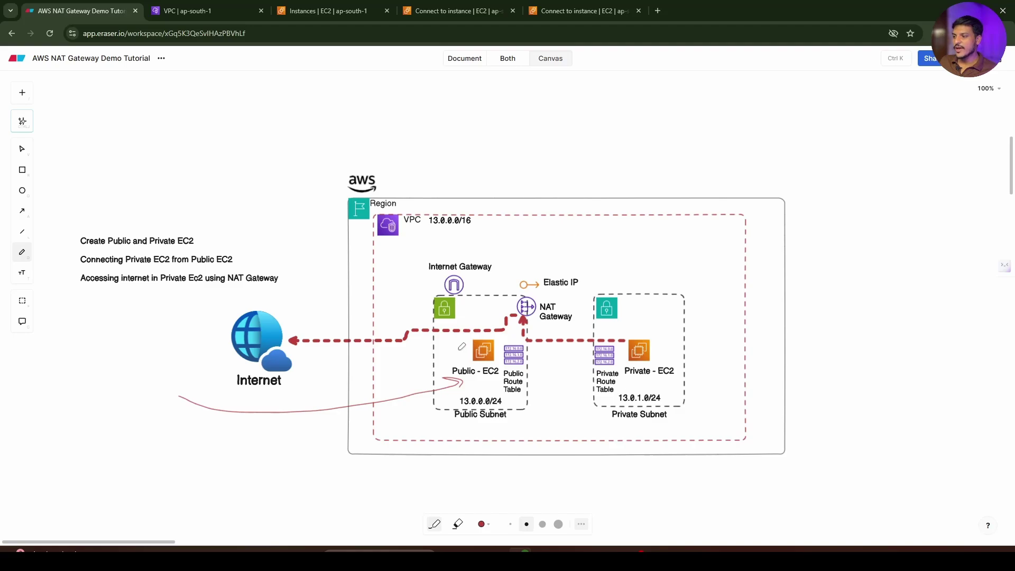
pyautogui.moveTo(460, 349)
pyautogui.mouseDown()
pyautogui.moveTo(306, 394)
pyautogui.moveTo(229, 394)
pyautogui.moveTo(233, 403)
pyautogui.mouseUp()
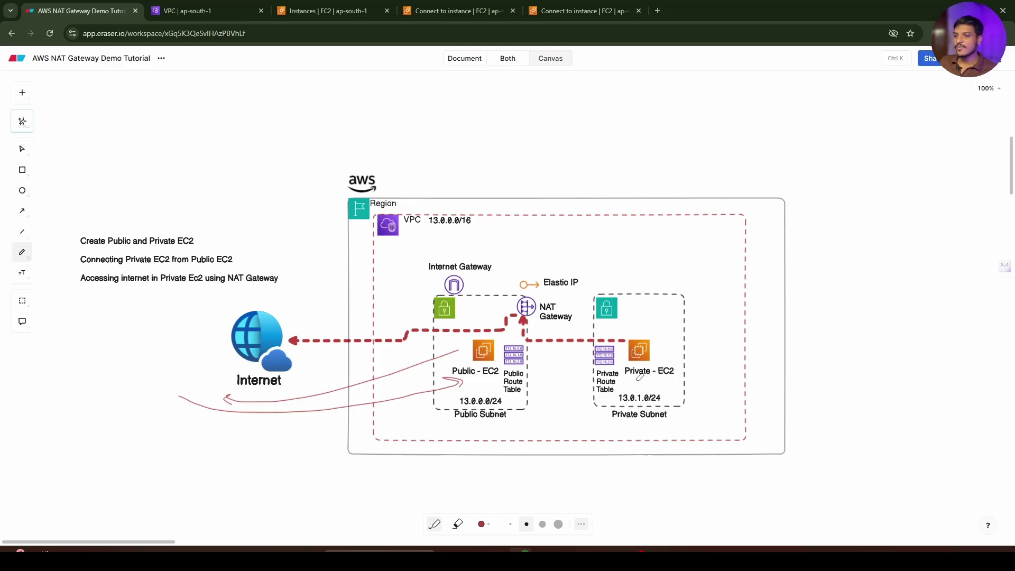
pyautogui.moveTo(633, 389)
pyautogui.mouseDown()
pyautogui.moveTo(426, 437)
pyautogui.moveTo(272, 421)
pyautogui.moveTo(554, 437)
pyautogui.moveTo(656, 398)
pyautogui.moveTo(641, 408)
pyautogui.mouseUp()
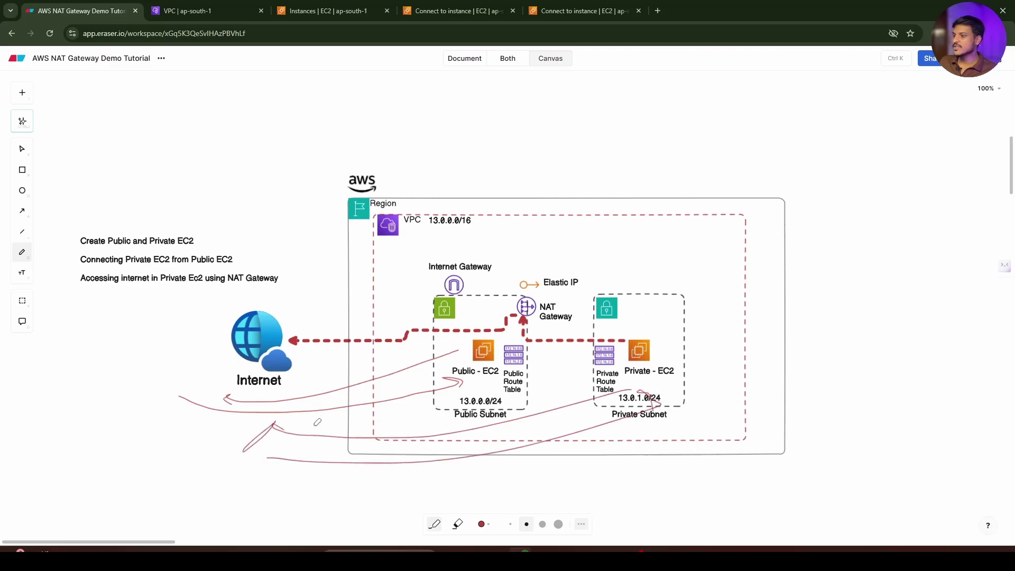
pyautogui.moveTo(325, 454)
pyautogui.mouseDown()
pyautogui.moveTo(294, 483)
pyautogui.moveTo(334, 480)
pyautogui.mouseUp()
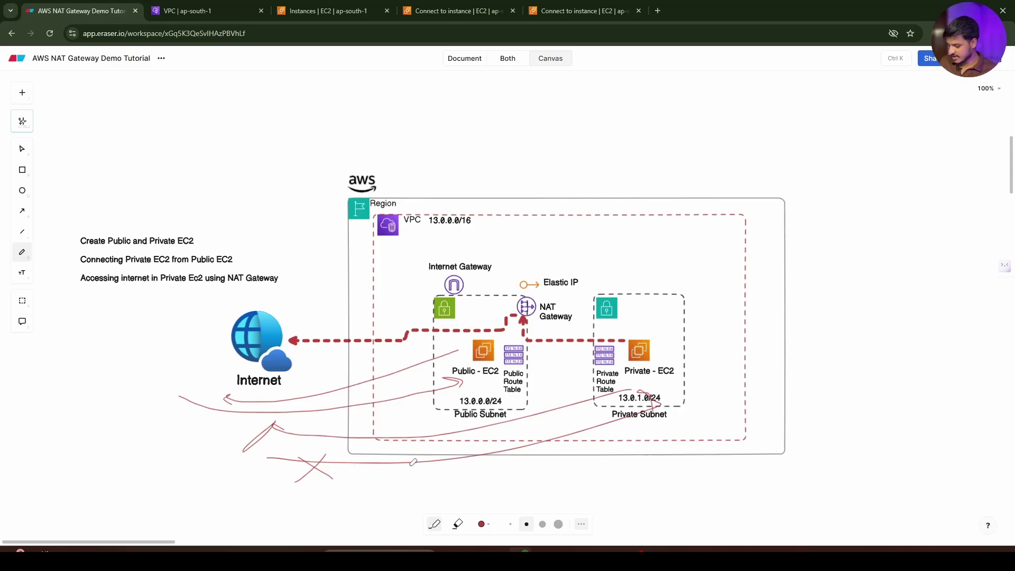
# Undo all the freehand traffic arrows and the cross drawn on the network diagram.
pyautogui.hotkey('ctrl', 'z')
pyautogui.hotkey('ctrl', 'z')
pyautogui.hotkey('ctrl', 'z')
pyautogui.hotkey('ctrl', 'z')
pyautogui.hotkey('ctrl', 'z')
pyautogui.hotkey('ctrl', 'z')
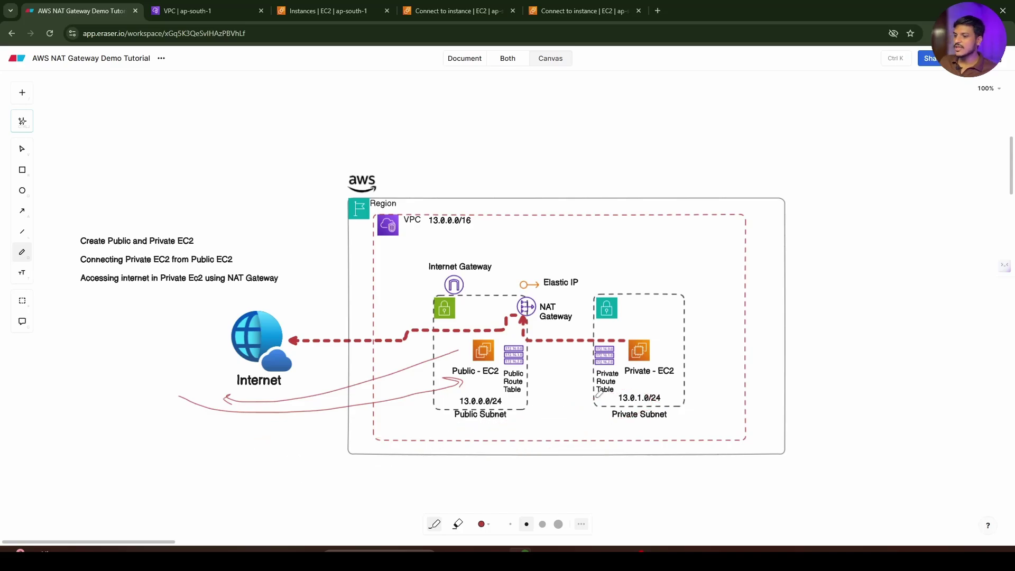
pyautogui.hotkey('ctrl', 'z')
pyautogui.hotkey('ctrl', 'z')
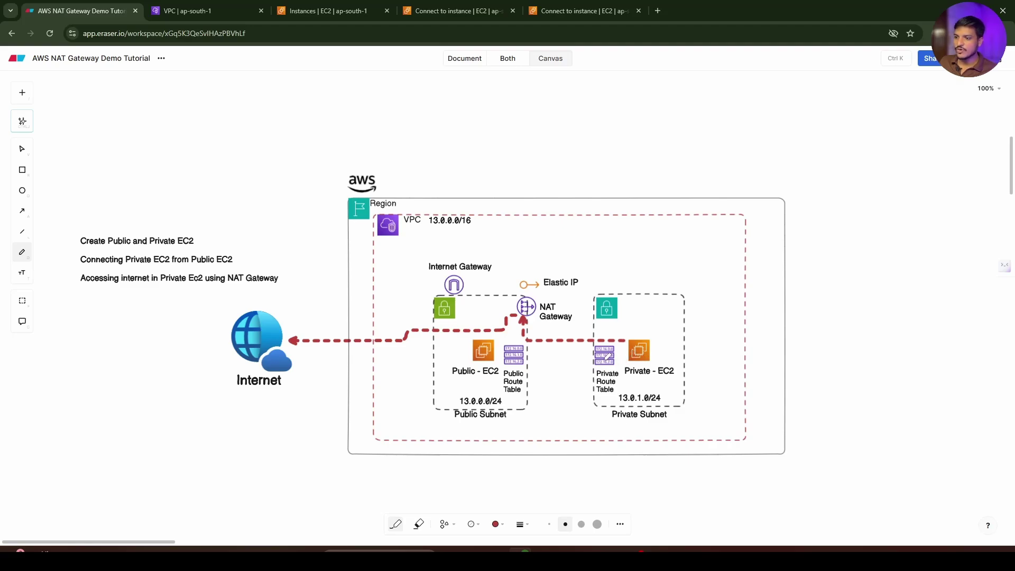
pyautogui.hotkey('ctrl', 'z')
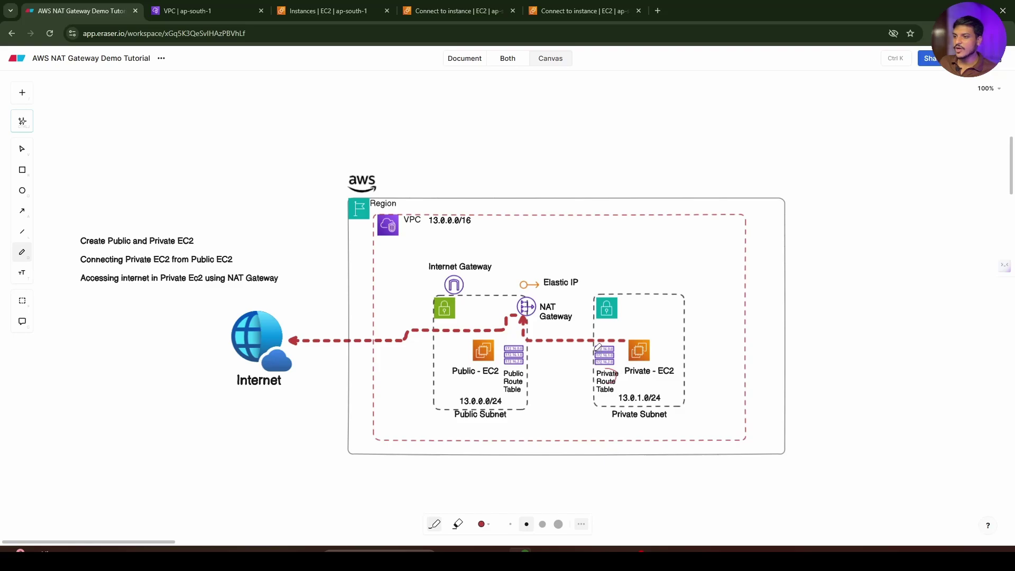
# Draw freehand strokes from the private route table to the NAT Gateway and beside it, then examine the dashed connector to the internet.
pyautogui.moveTo(587, 338)
pyautogui.mouseDown()
pyautogui.moveTo(540, 344)
pyautogui.moveTo(531, 320)
pyautogui.mouseUp()
pyautogui.moveTo(494, 303); pyautogui.dragTo(496, 315)
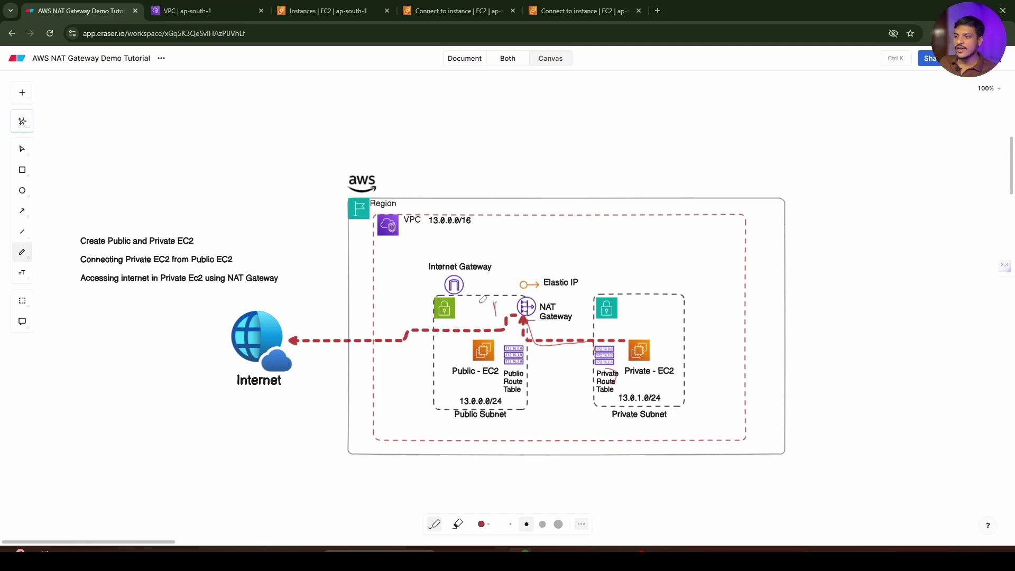
pyautogui.click(20, 152)
pyautogui.click(478, 329)
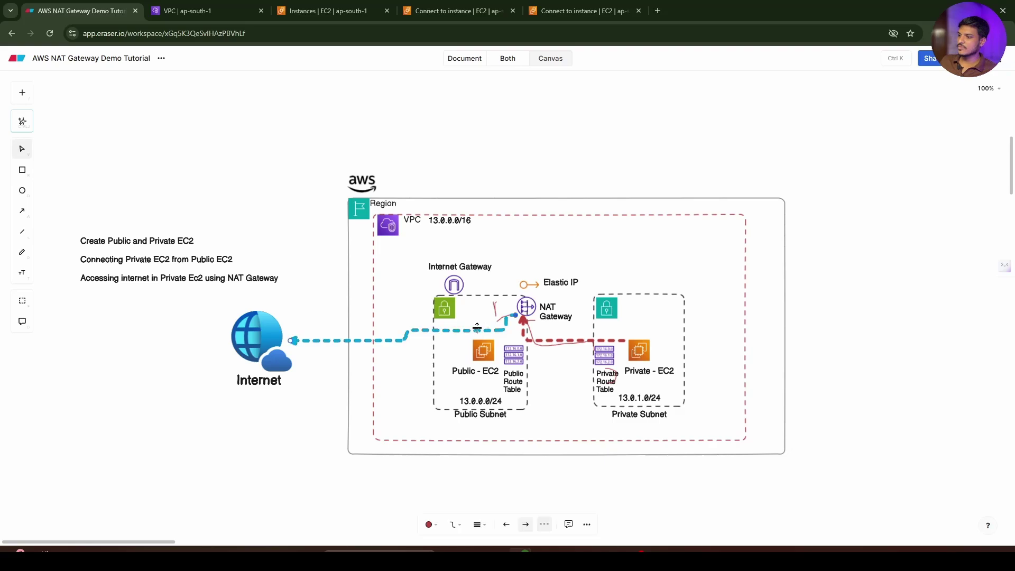
pyautogui.click(303, 425)
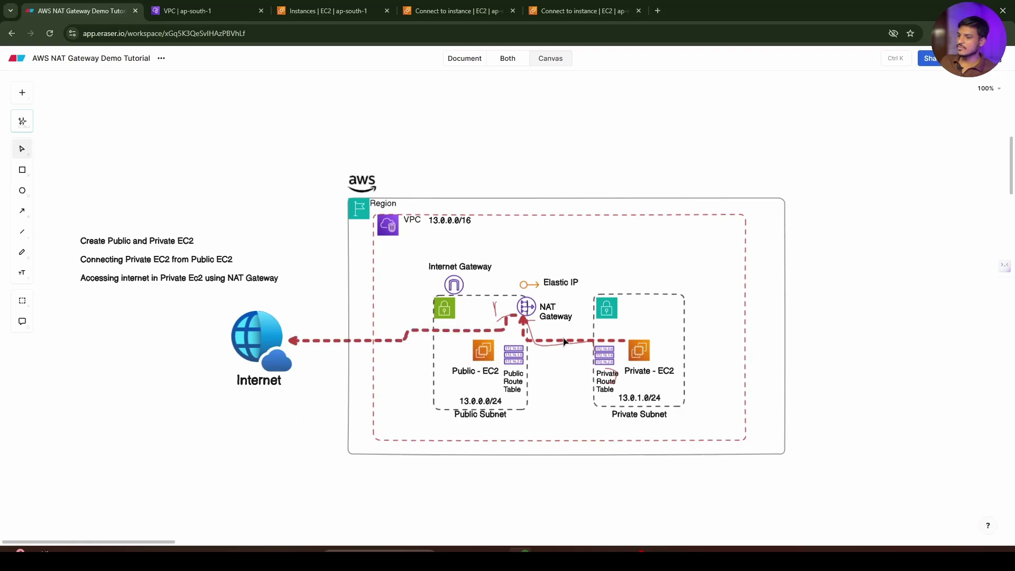